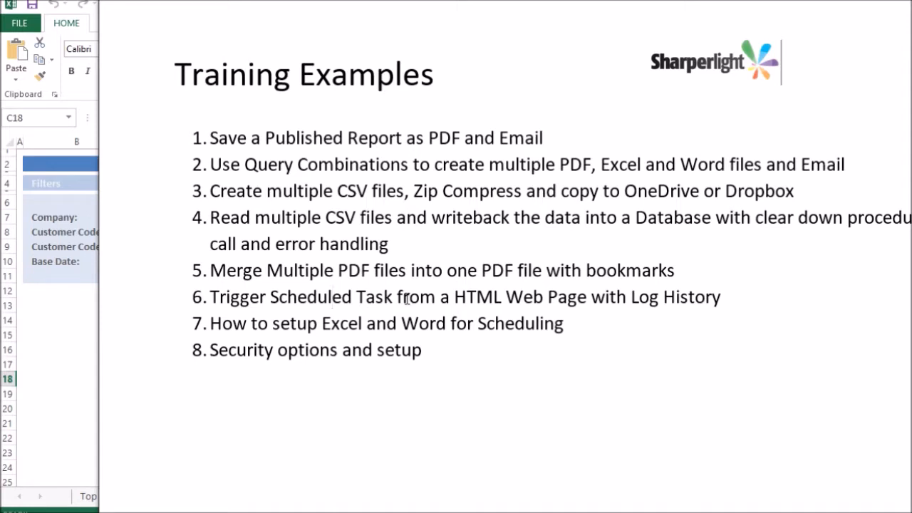
Review the Excel/Word setup and security options training examples before moving to Publisher.
click(269, 323)
click(452, 359)
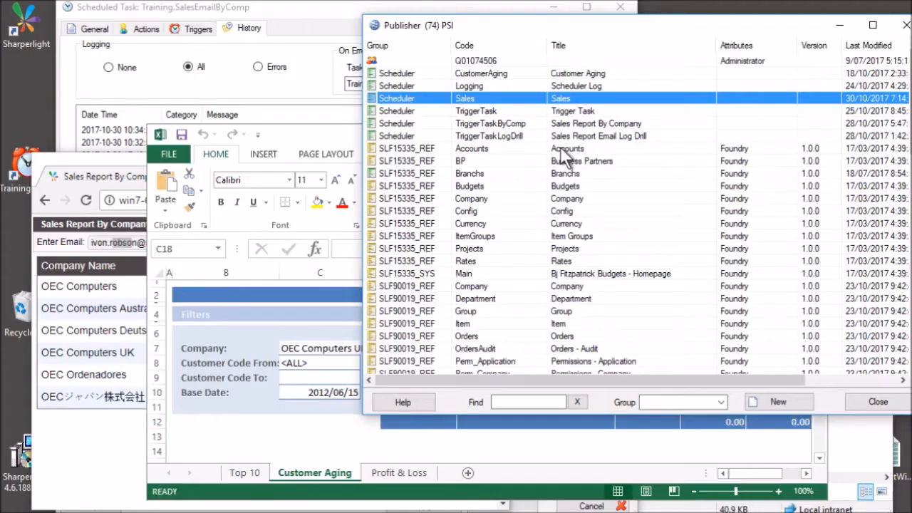
Open the Sales query and bring up the rename option for its Company filter.
double_click(452, 97)
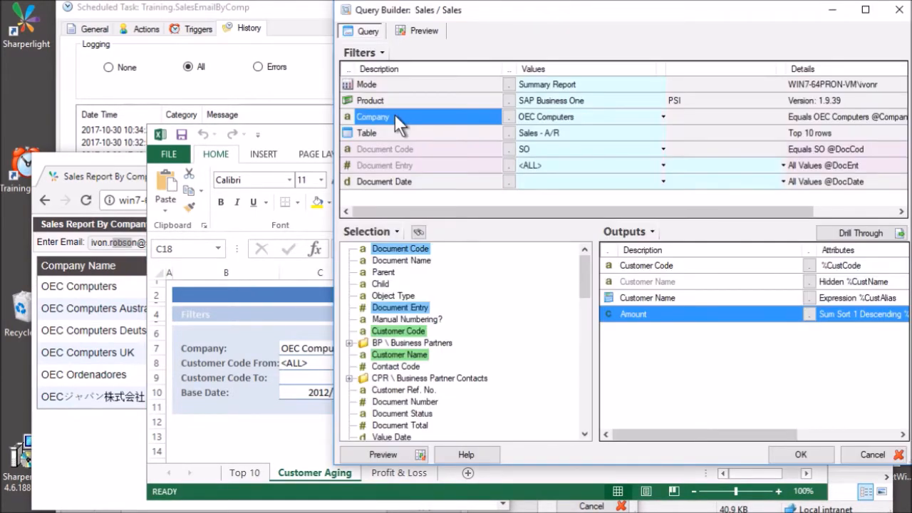
right_click(396, 116)
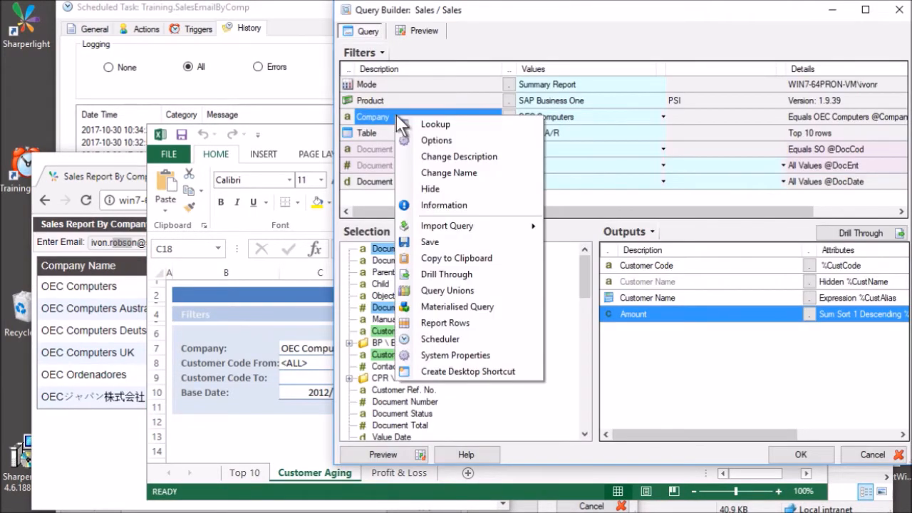
click(436, 173)
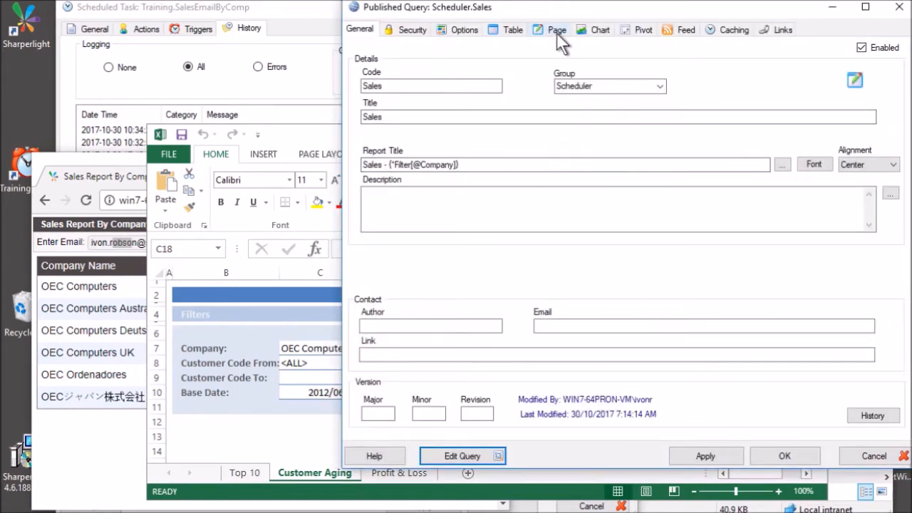
View the Sales report page in Page Designer, accept the filter prompts, and close it unchanged.
click(556, 31)
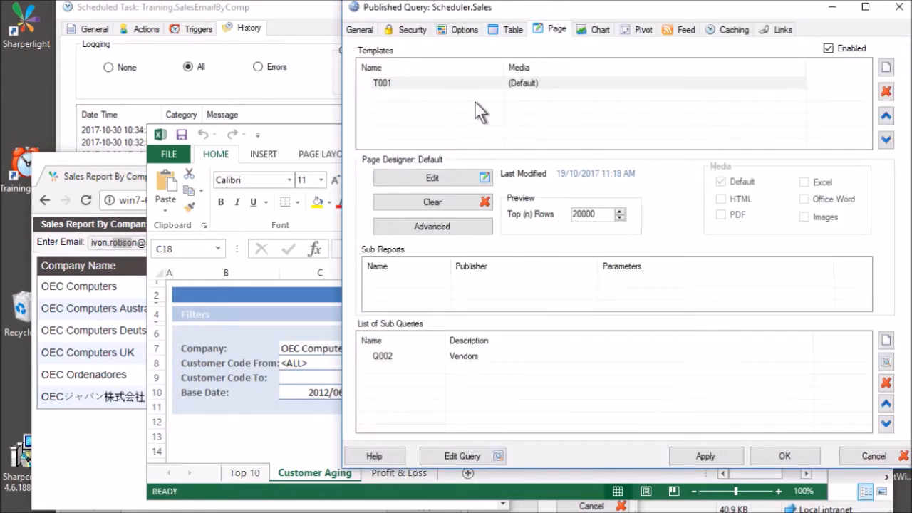
click(428, 178)
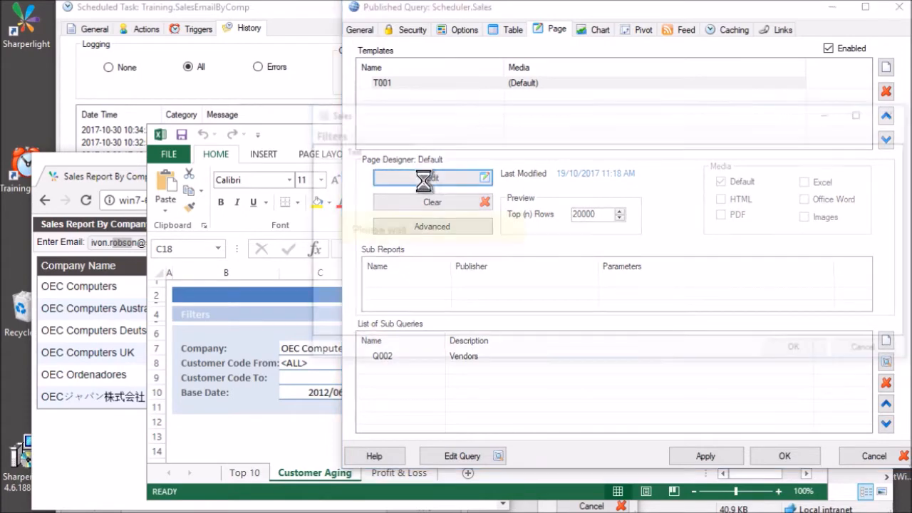
click(803, 354)
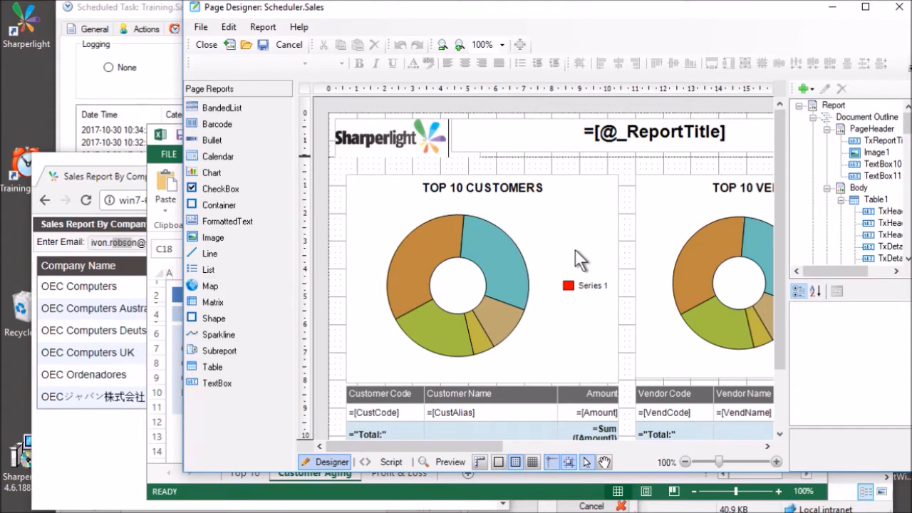
click(285, 40)
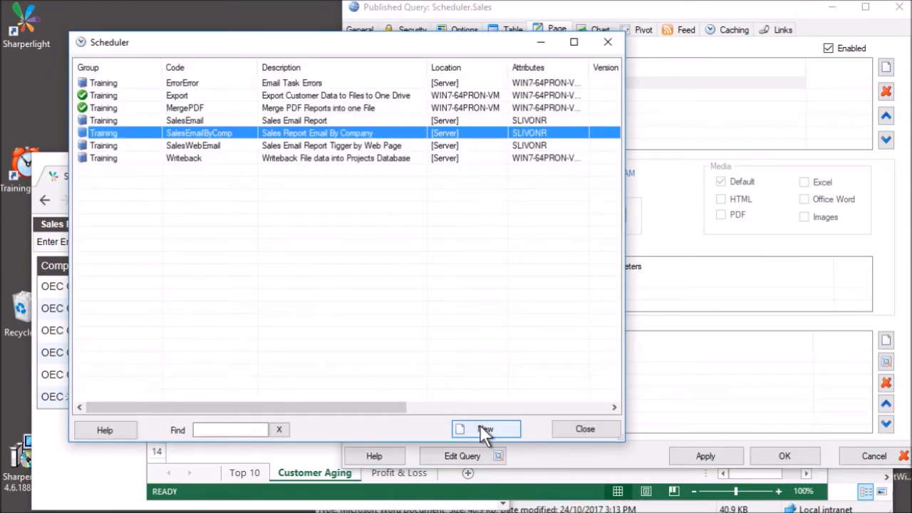
Create a new scheduled task with group Training and code Simple.
click(485, 430)
drag(305, 9, 208, 18)
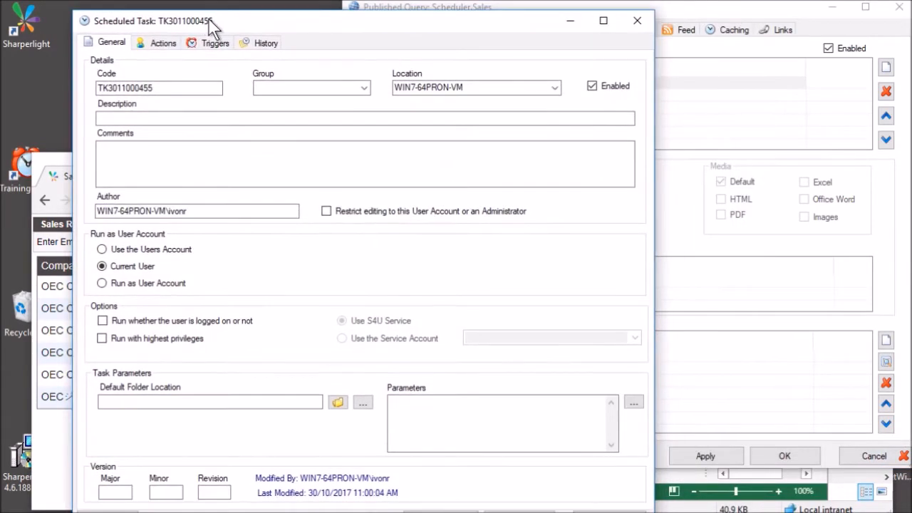
click(191, 87)
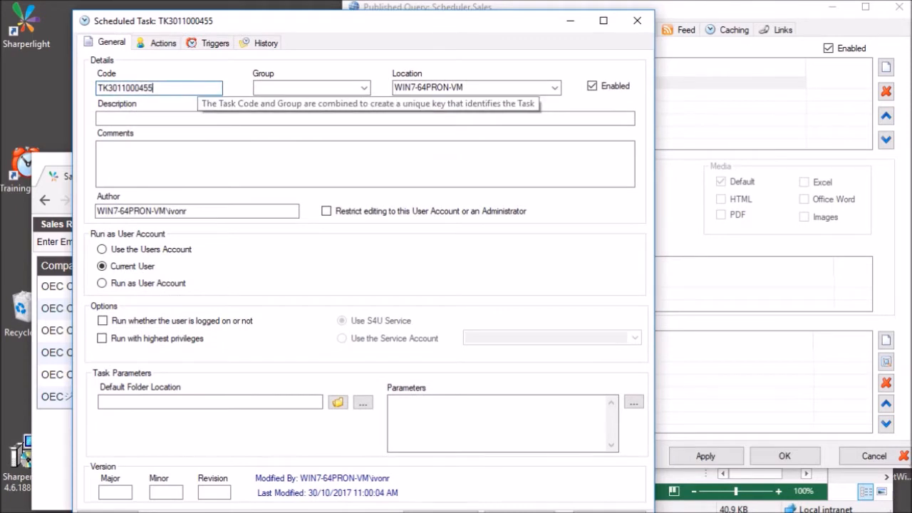
key(Tab)
text(T)
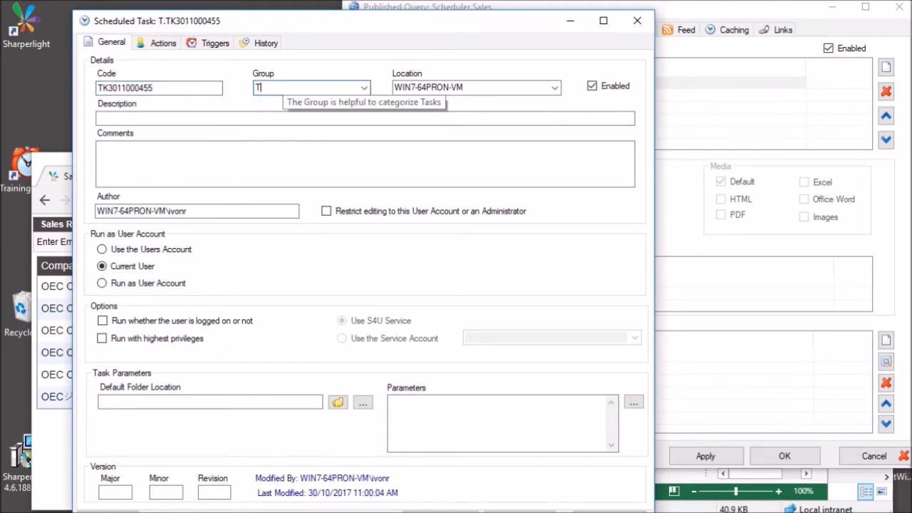
text(raining)
key(shift+Tab)
text(Simple)
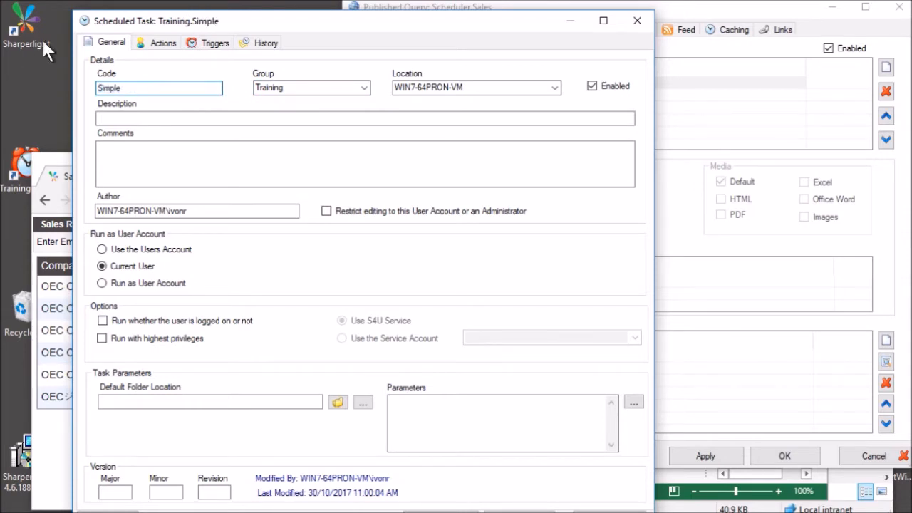
click(156, 43)
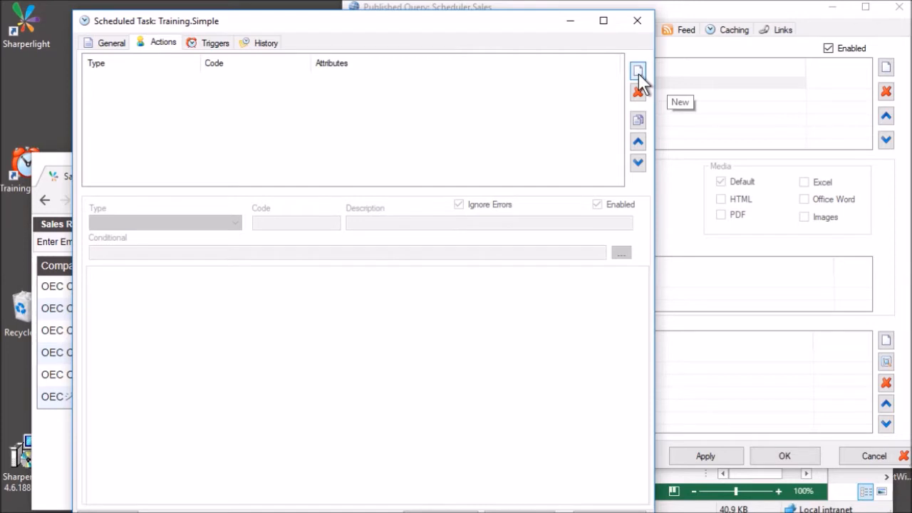
Add a PublisherSaveAs action using the Scheduler.Sales report.
click(637, 70)
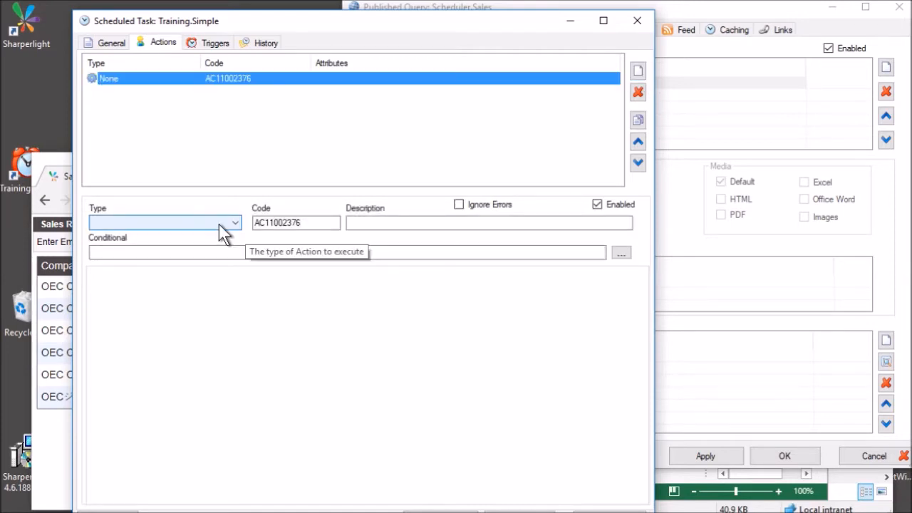
click(219, 224)
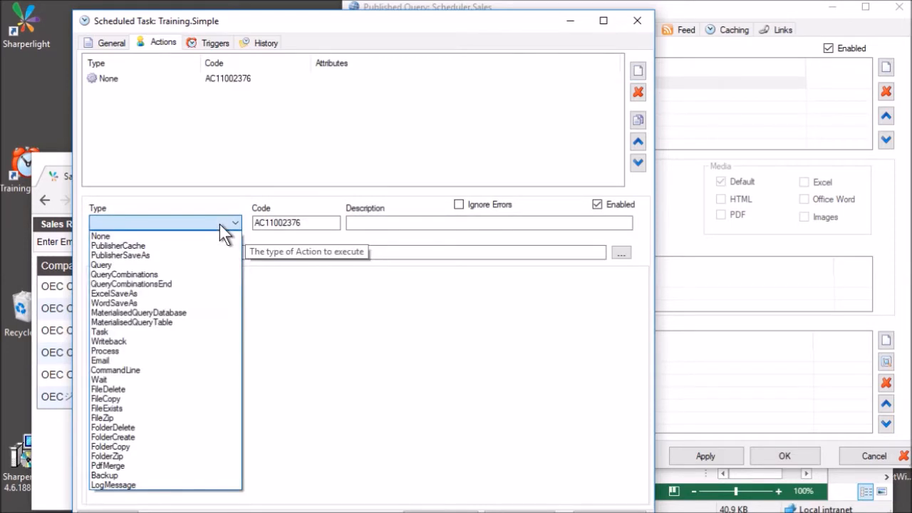
click(152, 254)
click(155, 317)
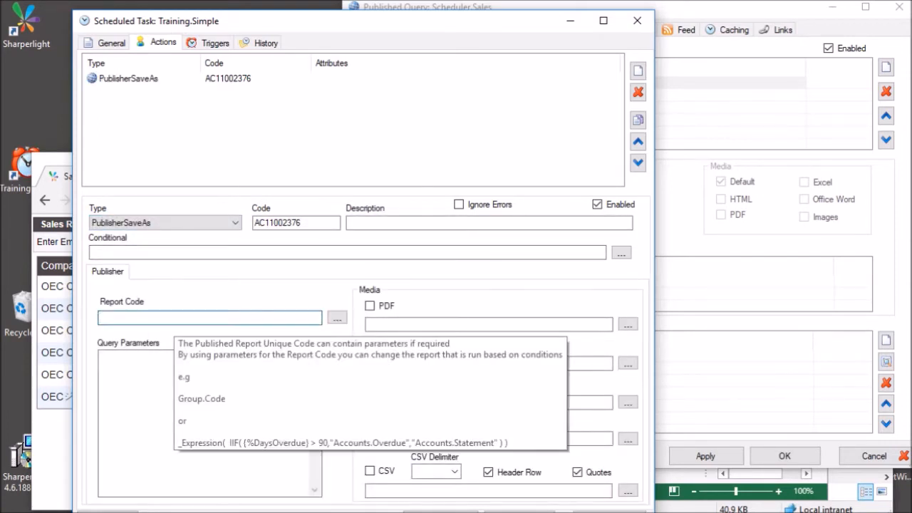
click(337, 319)
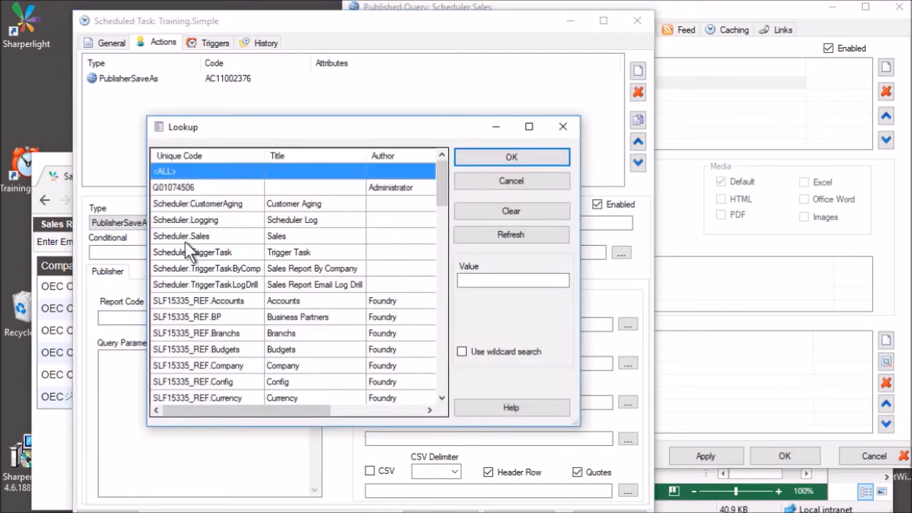
click(197, 238)
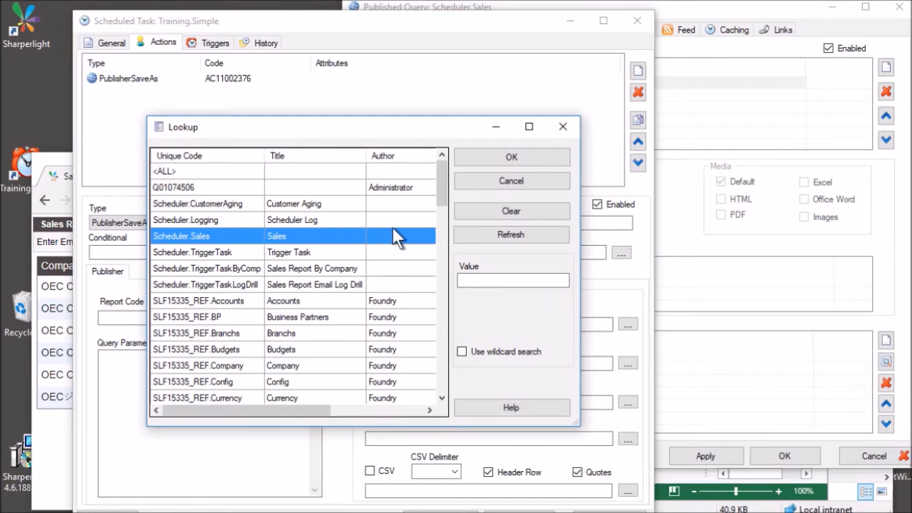
double_click(319, 235)
Set the parameter Company=OEC Computers UK and turn on PDF output.
click(118, 365)
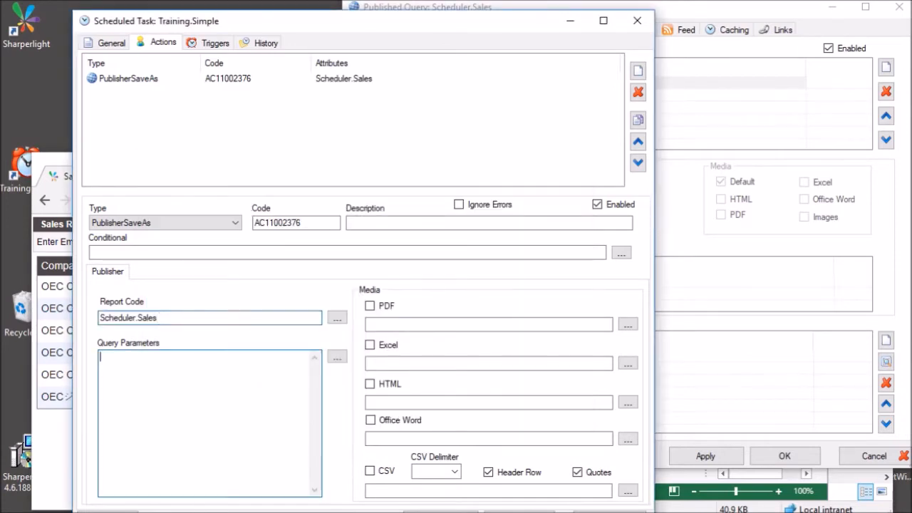
mouse_move(152, 351)
text(Company)
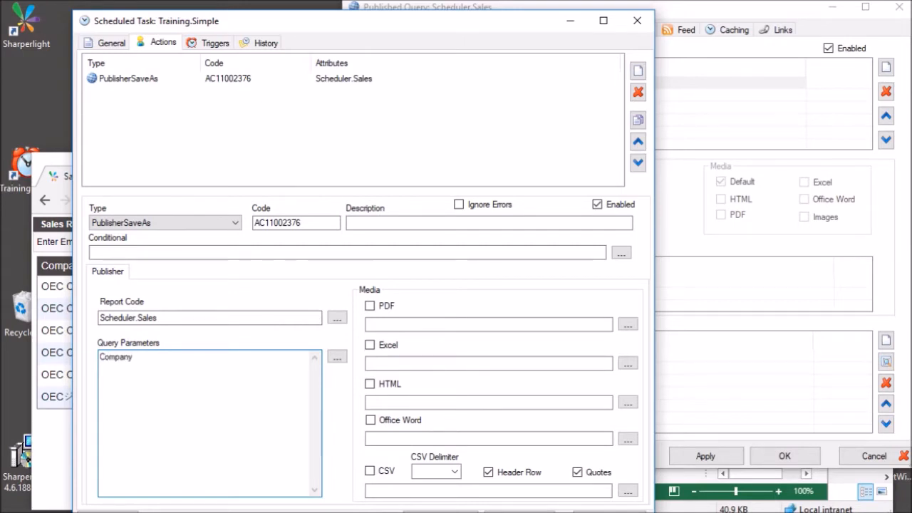
text(=)
text(OEC Computers UK)
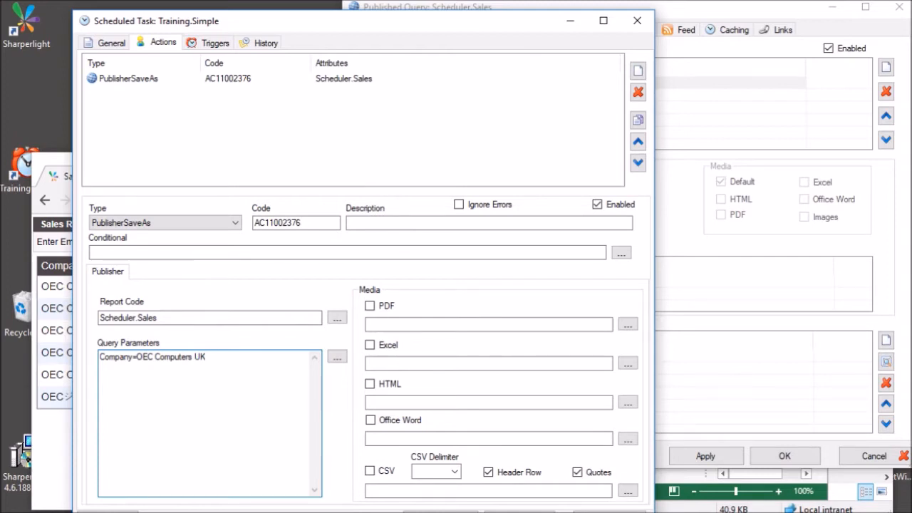
click(374, 324)
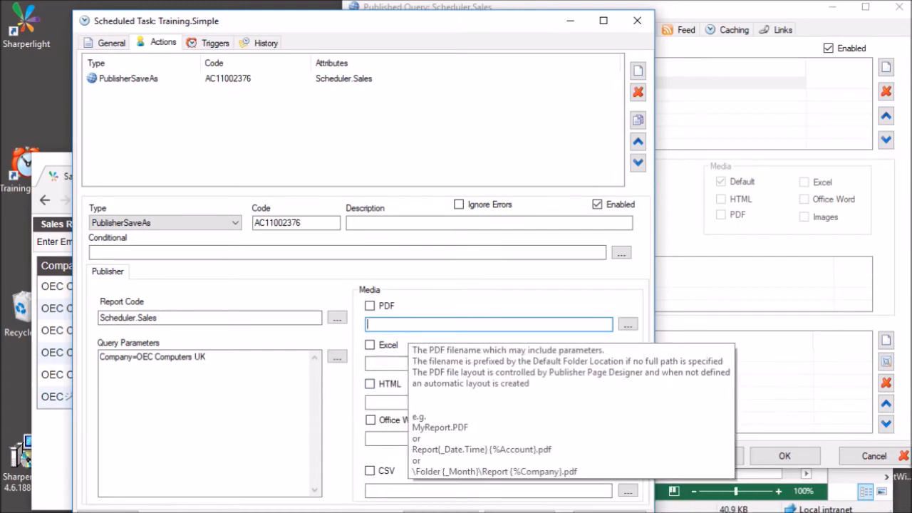
click(377, 305)
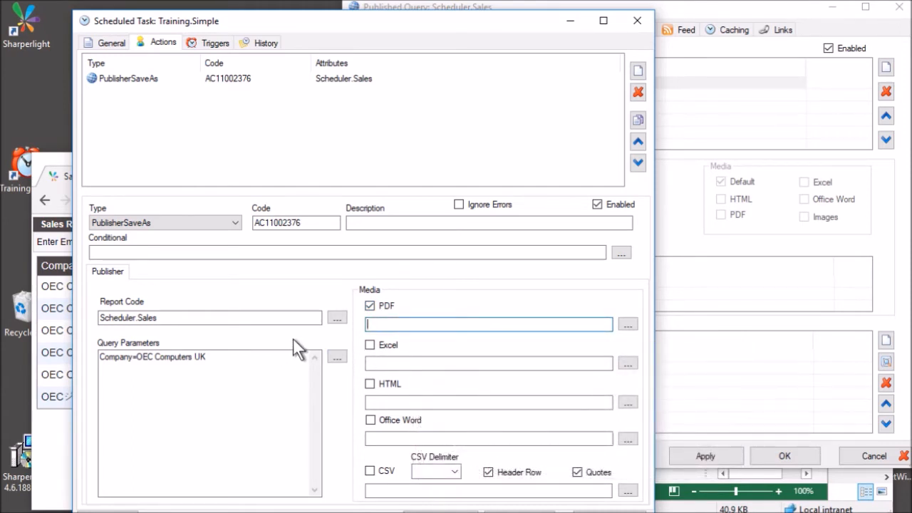
click(342, 512)
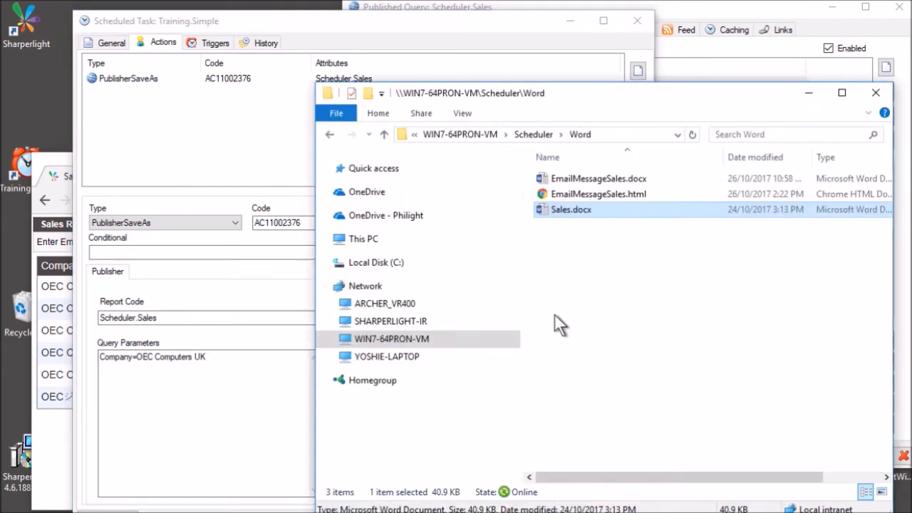
Edit the Explorer address bar path to point at the Scheduler Reports folder.
click(615, 134)
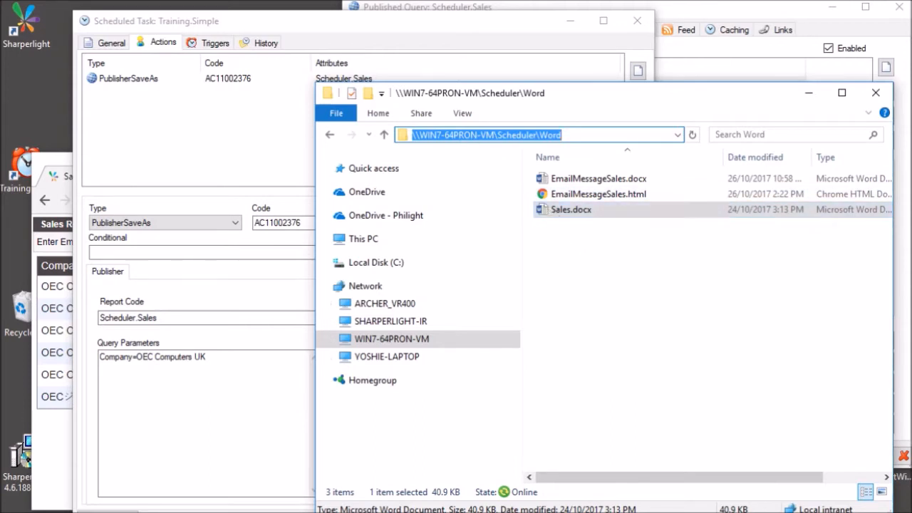
key(End)
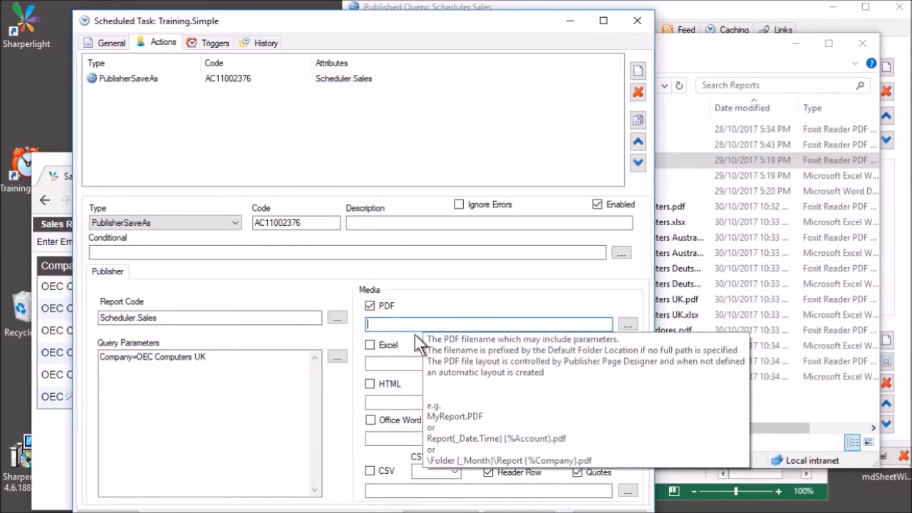
Set the PDF output to \\WIN7-64PRON-VM\Scheduler\Reports\Sales.pdf and save the task.
text(\\WIN7-64PRON-VM\Scheduler\Reports)
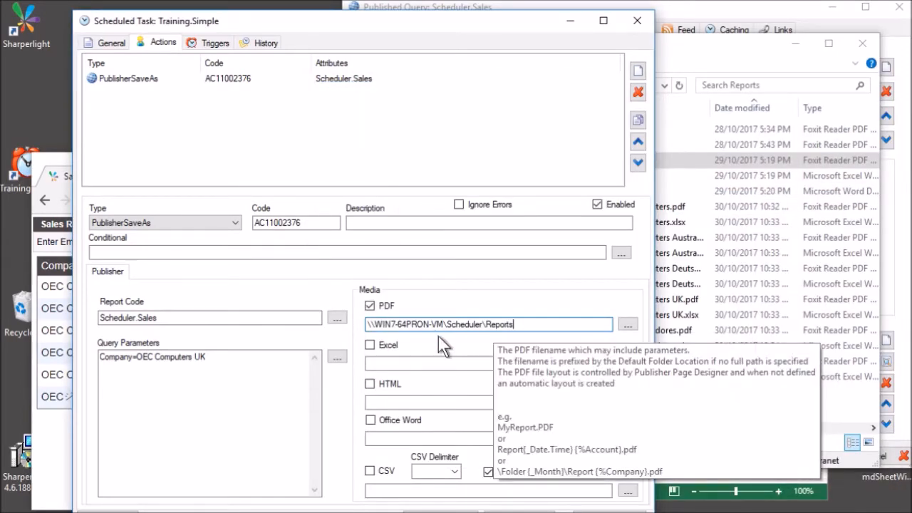
text(\S)
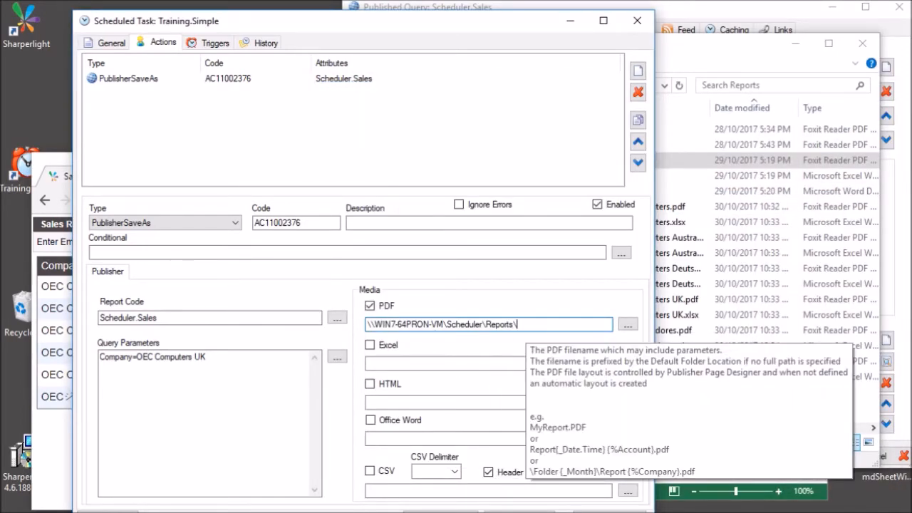
text(ales)
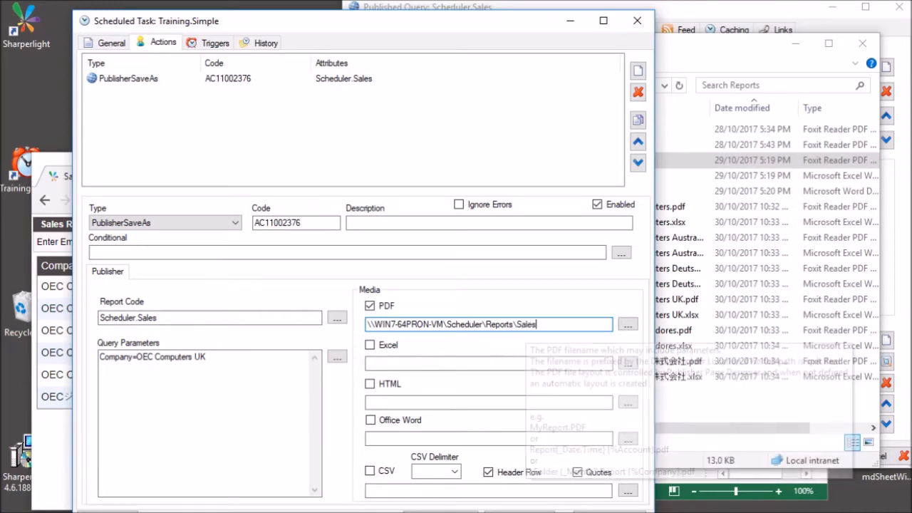
text(.pdf)
click(213, 399)
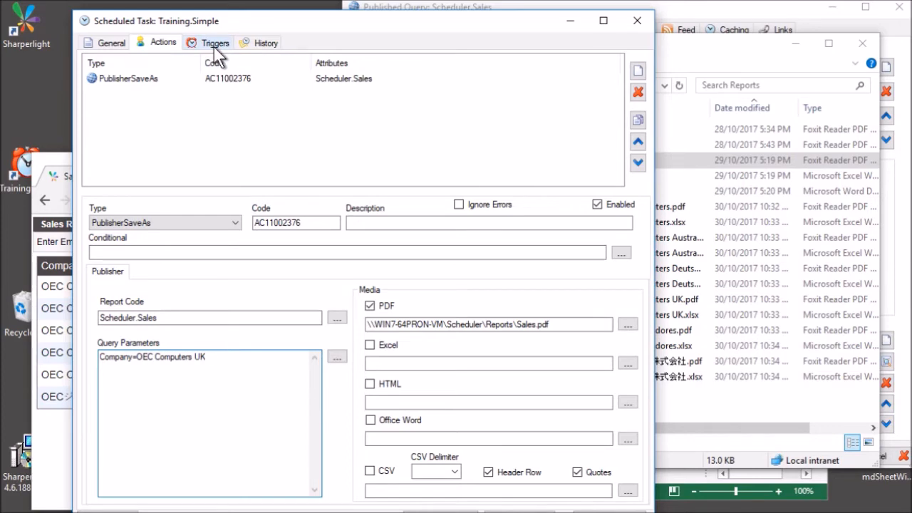
drag(258, 26, 265, 12)
click(525, 504)
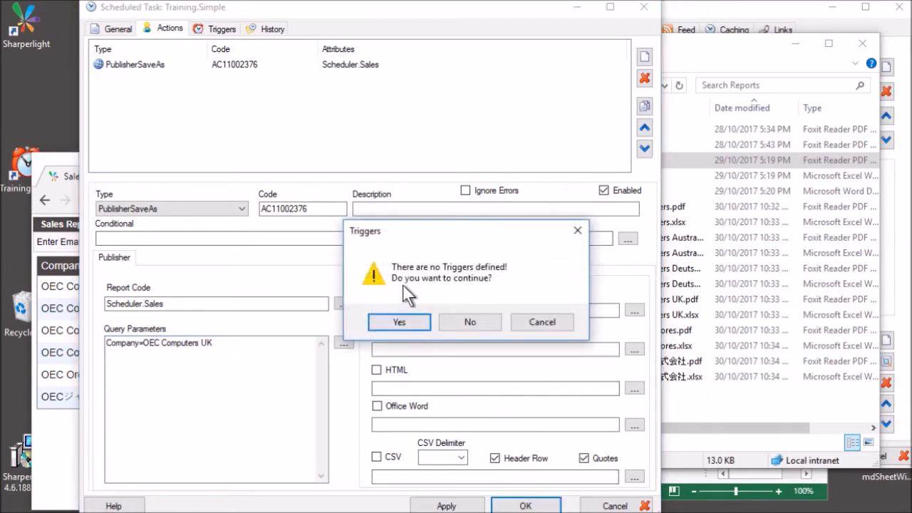
Save the task without triggers and reopen Training.Simple for editing.
click(401, 322)
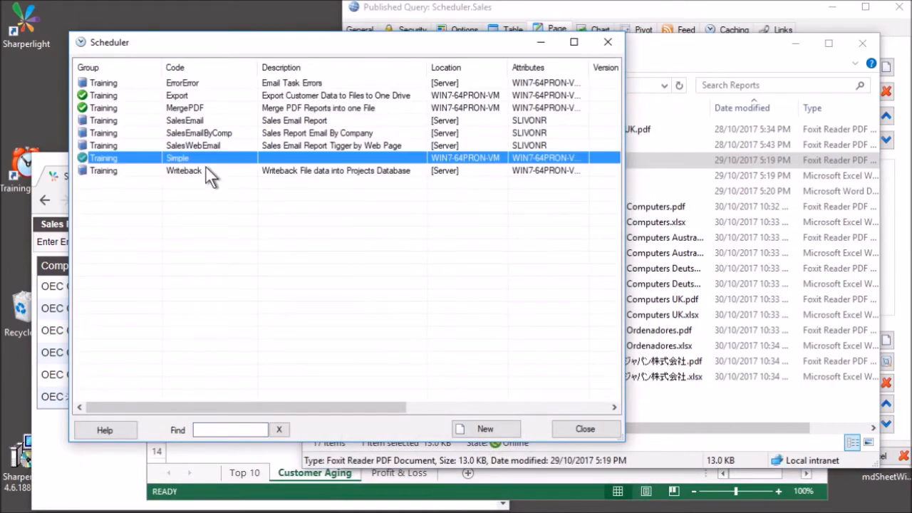
right_click(189, 164)
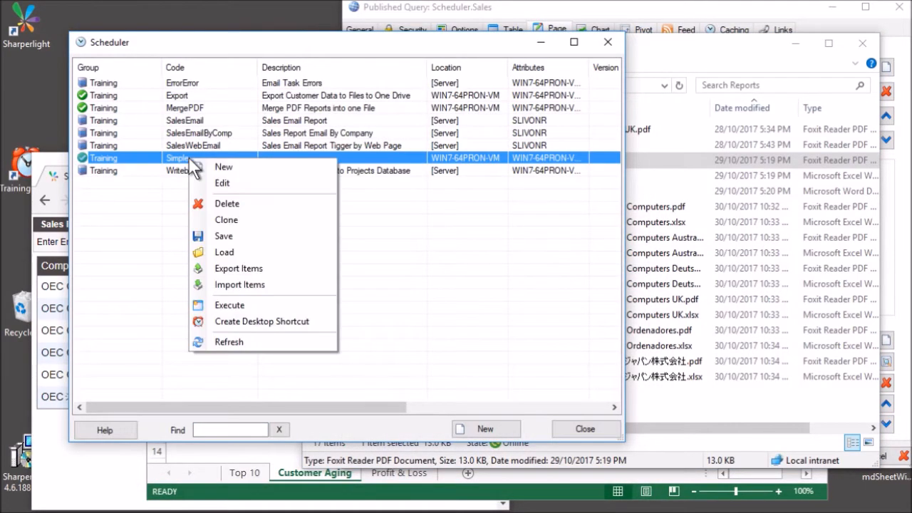
click(230, 304)
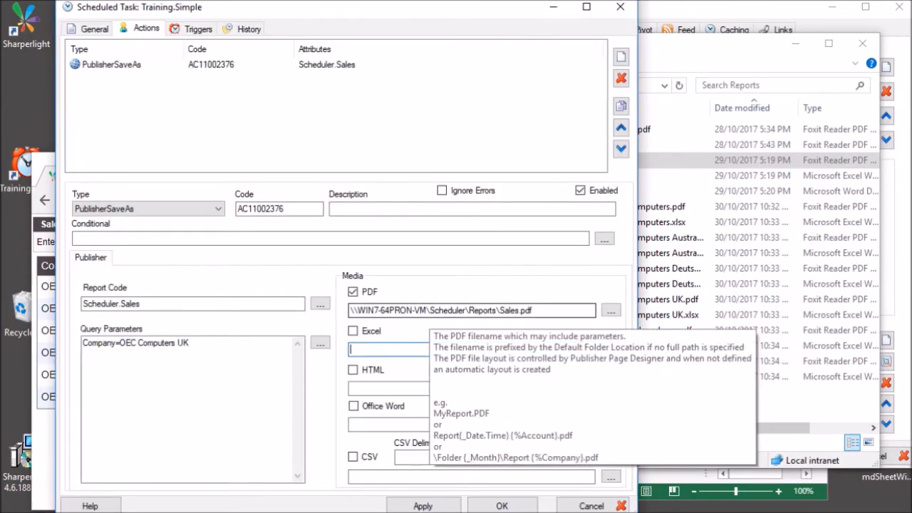
Remove the \\WIN7-64PRON-VM\Scheduler prefix from the PDF path, leaving \Reports\Sales.pdf.
click(466, 312)
key(shift+Home)
key(ctrl+c)
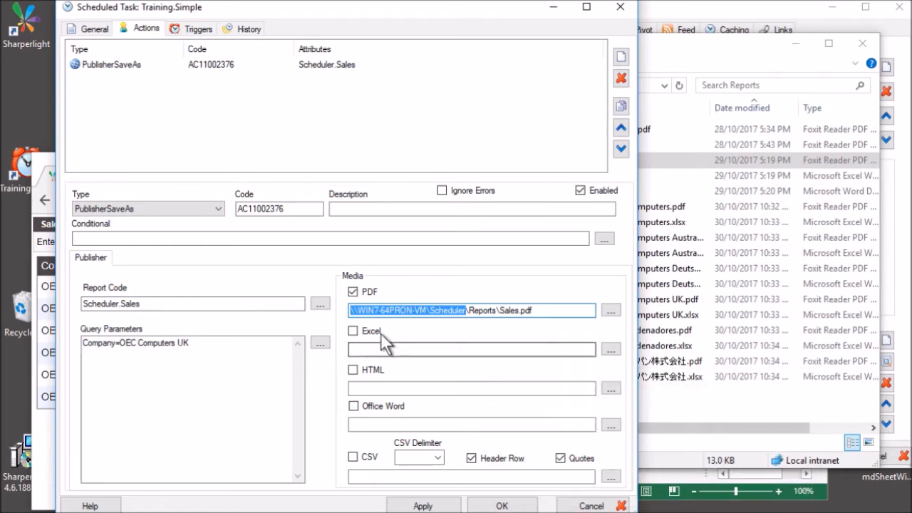
mouse_move(403, 313)
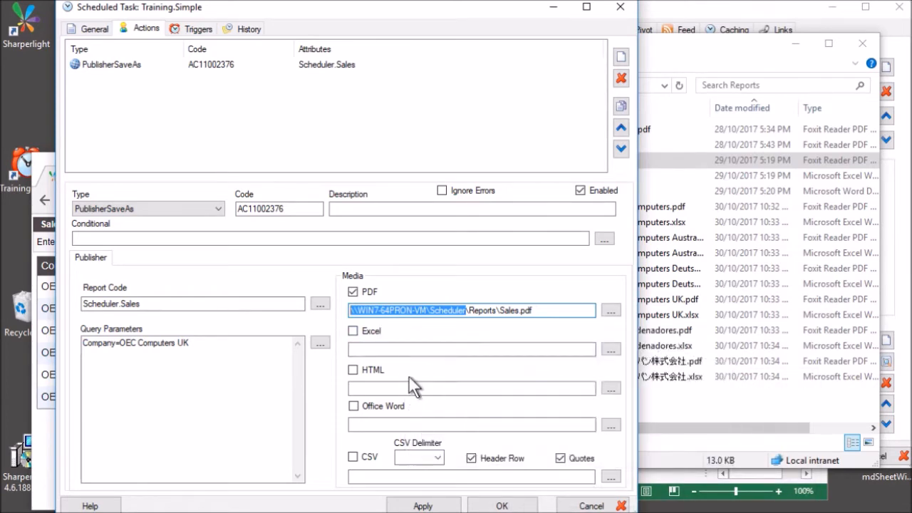
key(Delete)
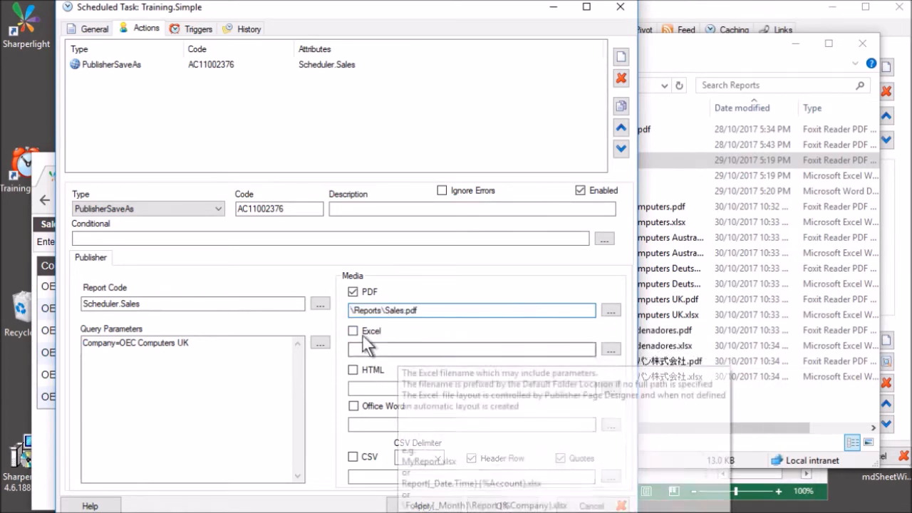
Set Default Folder Location to \\WIN7-64PRON-VM\Scheduler, then recheck the company parameter and relative PDF path.
click(92, 29)
click(142, 389)
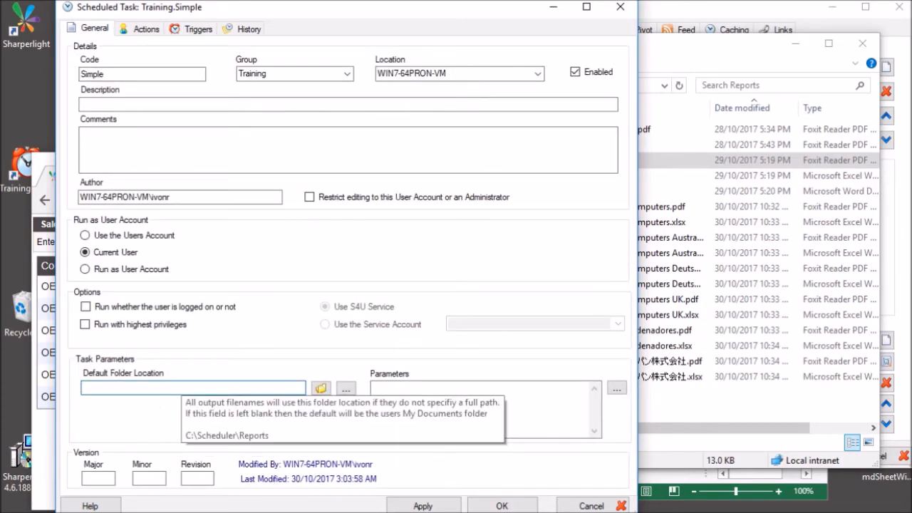
key(ctrl+v)
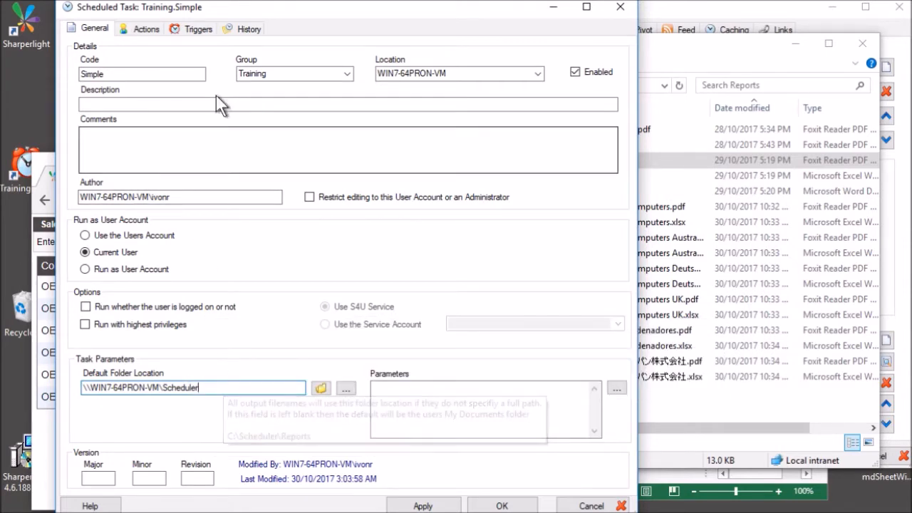
click(154, 29)
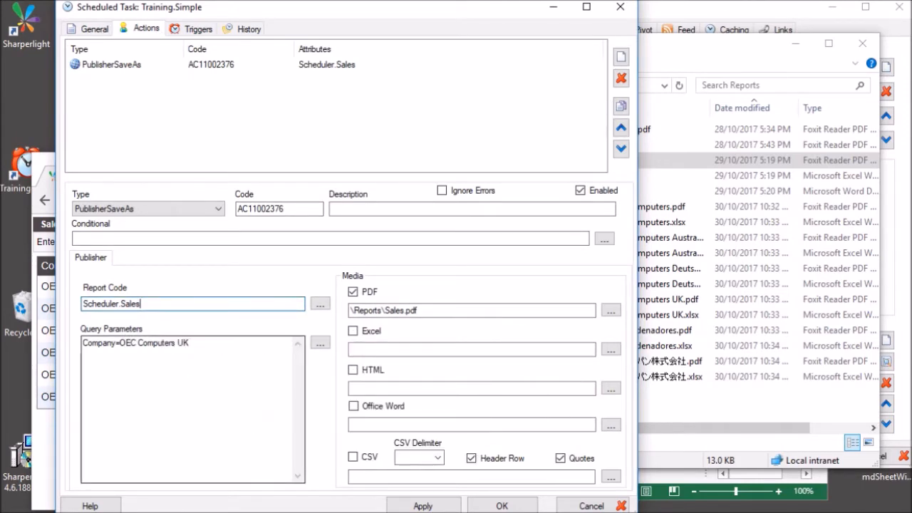
click(107, 343)
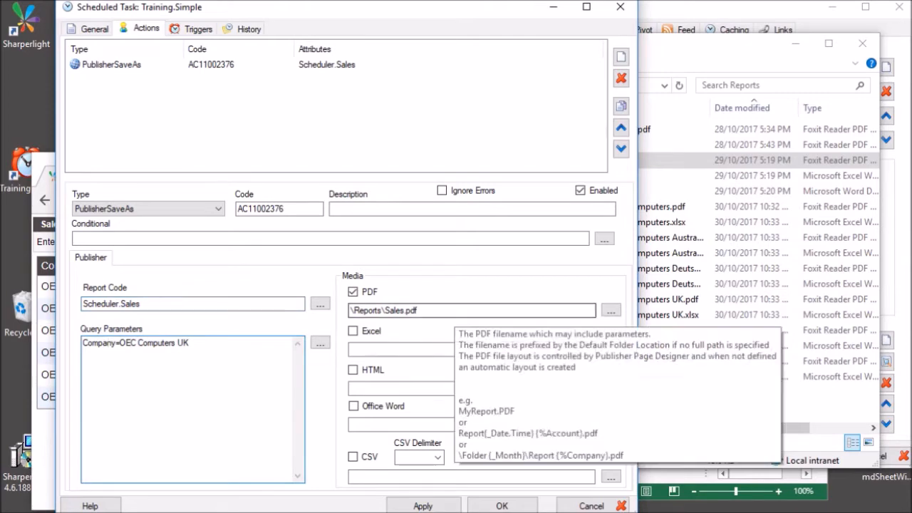
click(454, 311)
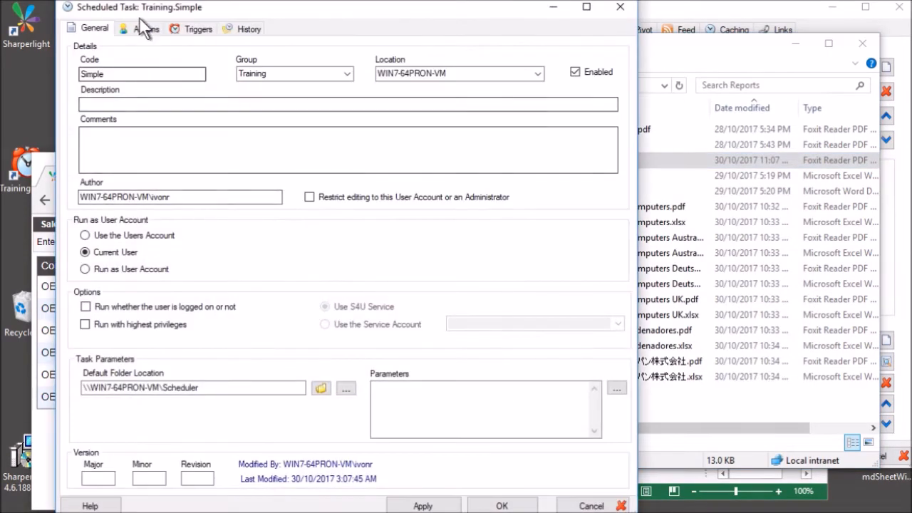
Add an ExcelSaveAs action using the Sales.xlsx workbook from the Scheduler\Excel share.
click(140, 29)
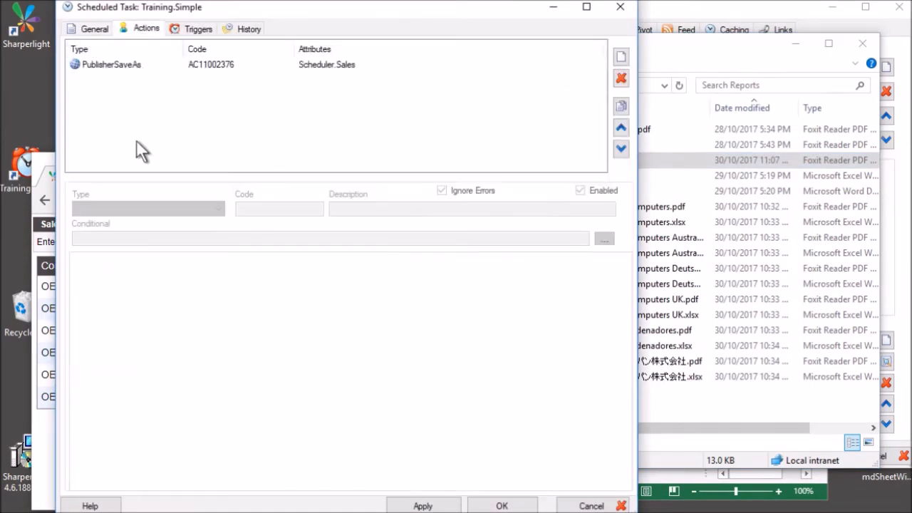
click(141, 64)
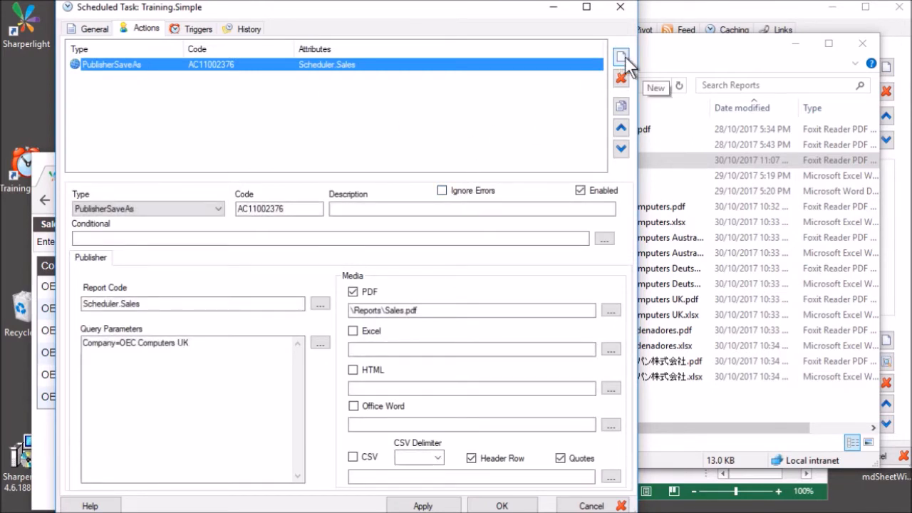
click(624, 60)
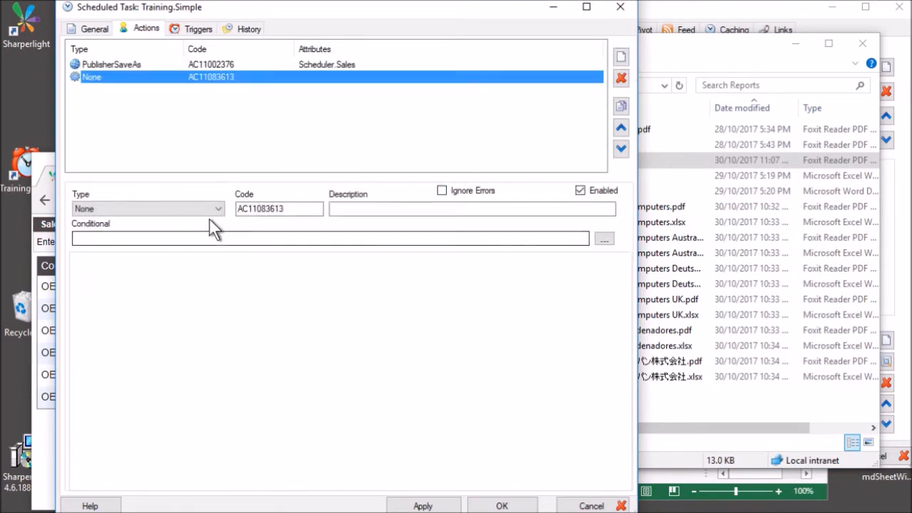
click(210, 210)
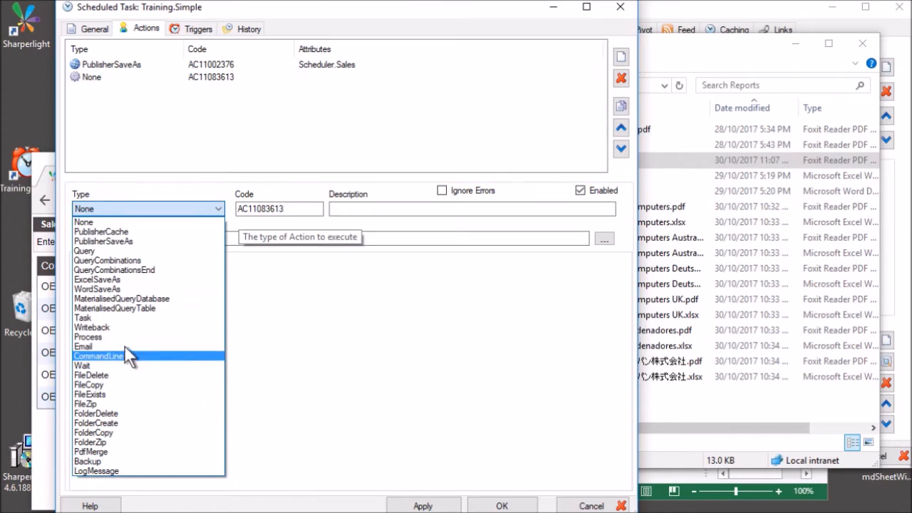
click(97, 279)
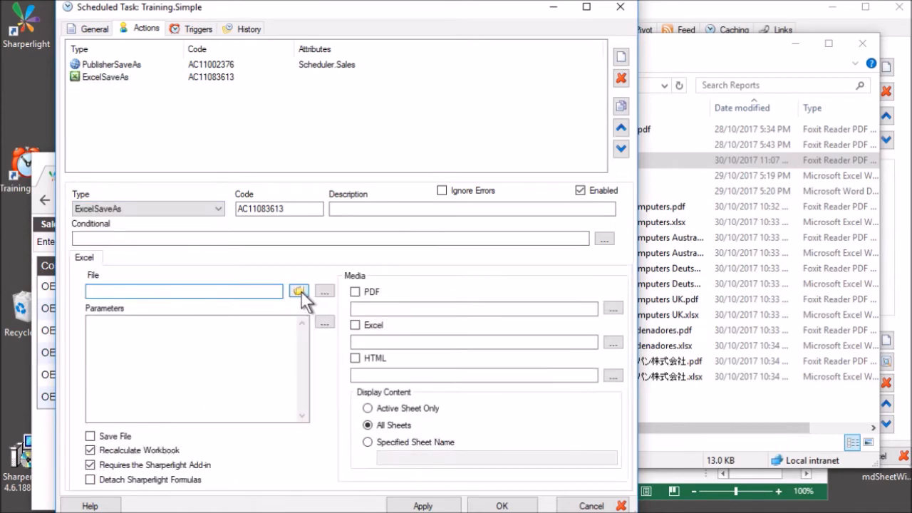
click(300, 290)
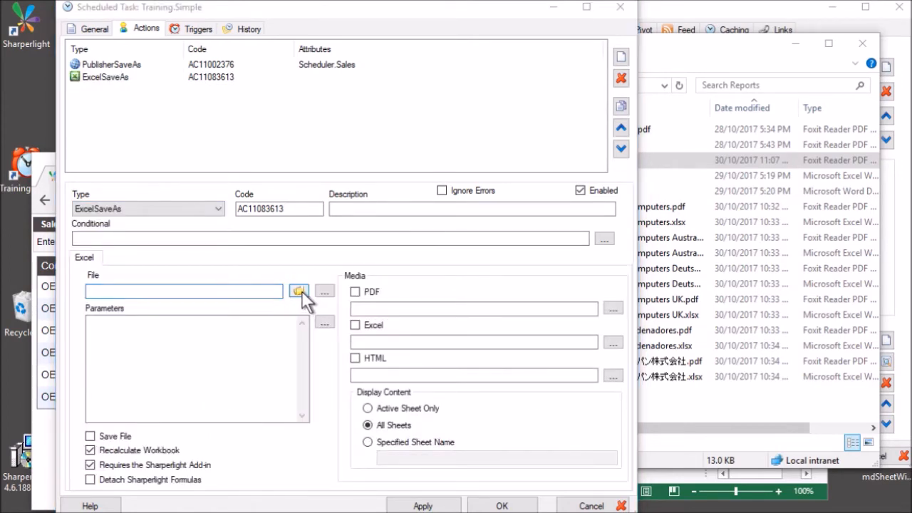
click(150, 357)
double_click(397, 166)
double_click(395, 137)
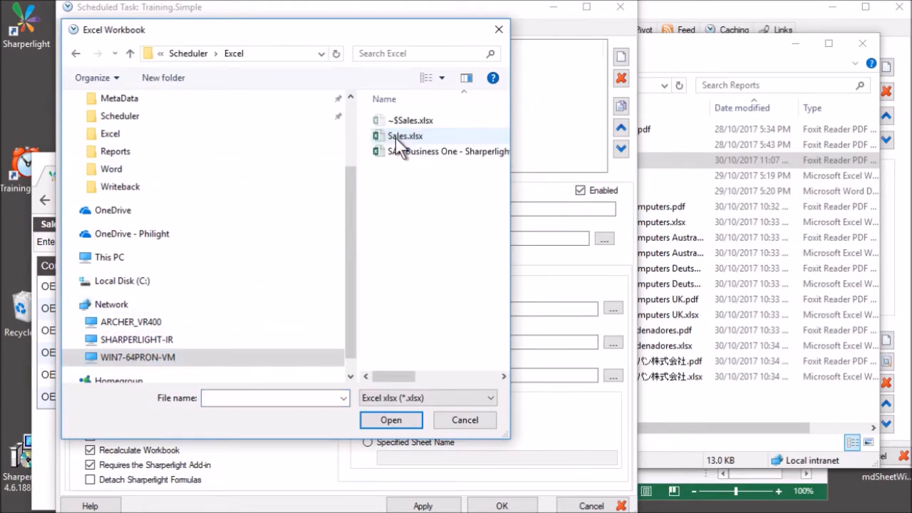
click(395, 137)
click(389, 419)
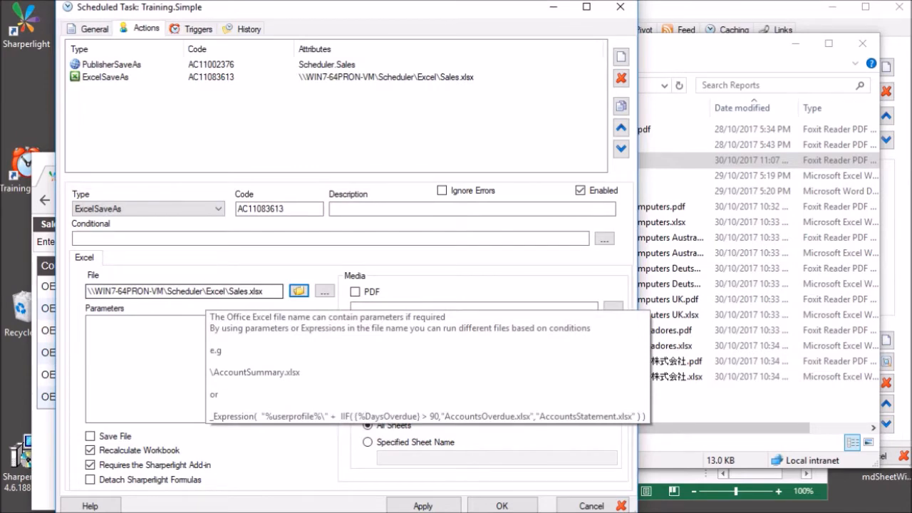
Strip the server prefix so the workbook path reads \Excel\Sales.xlsx.
drag(203, 290, 43, 294)
key(Delete)
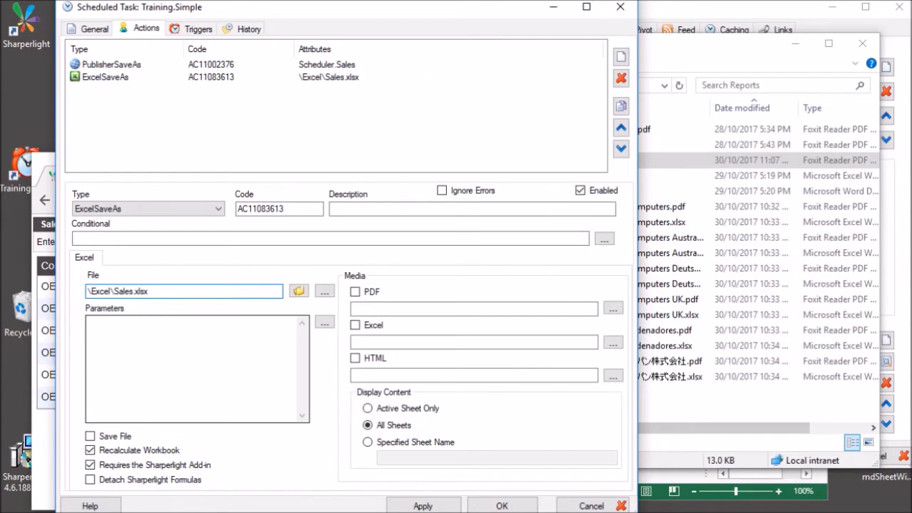
click(174, 356)
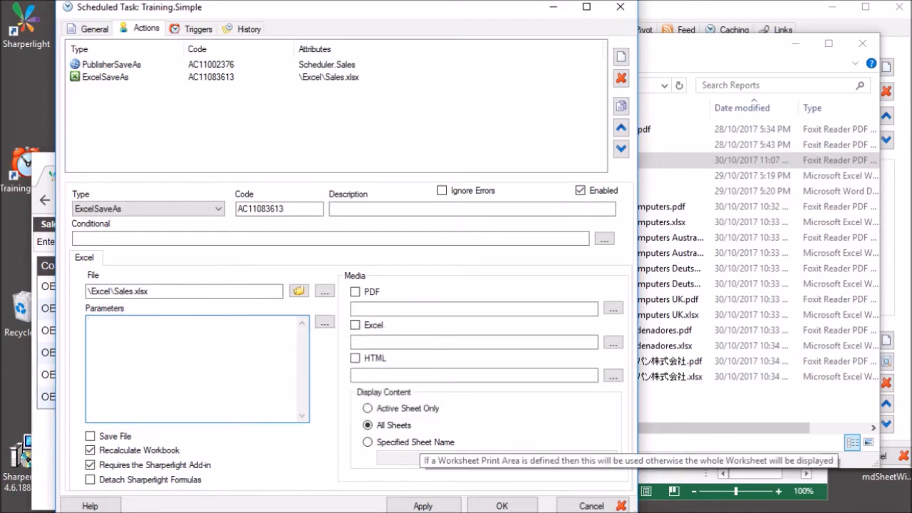
click(670, 476)
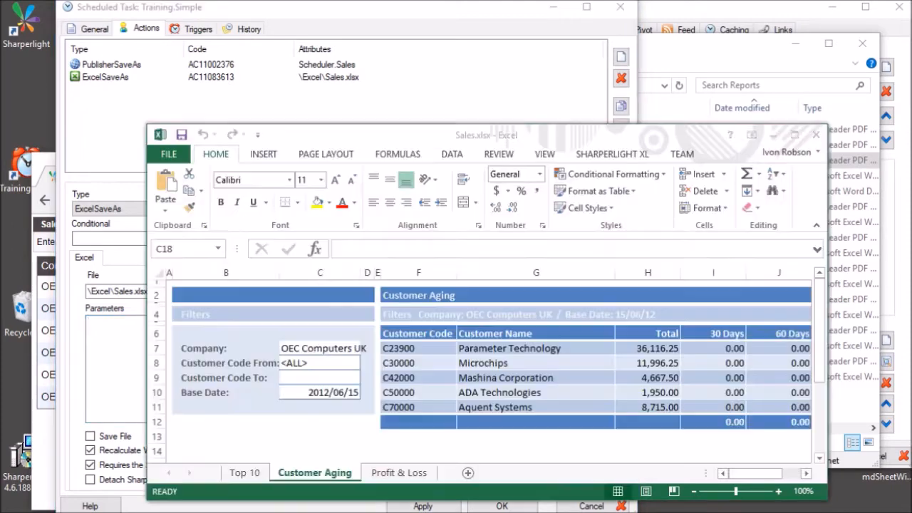
Inspect company cell C7 and date cells C8–C9 on the Top 10 and Customer Aging sheets.
click(276, 432)
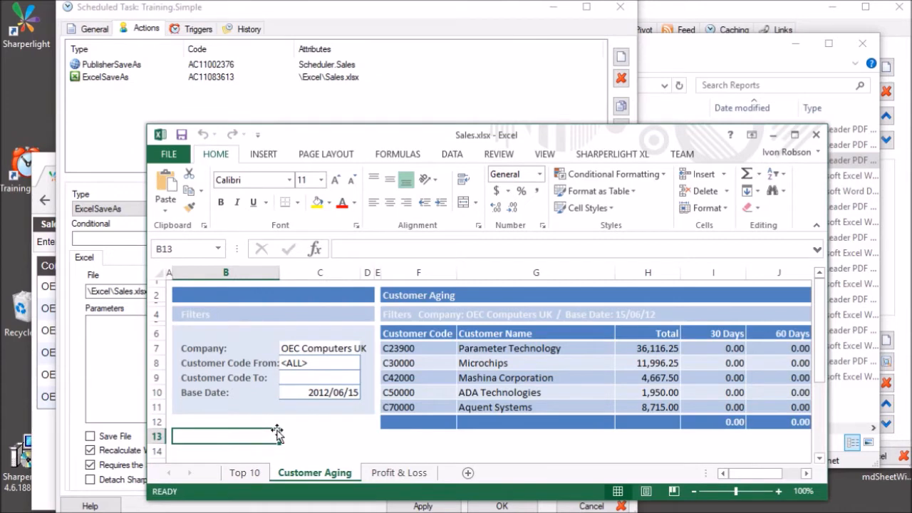
click(244, 473)
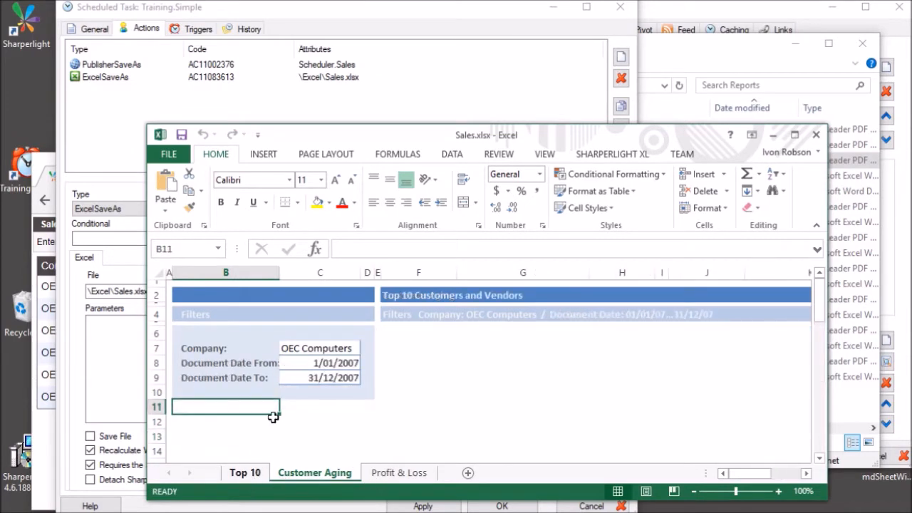
click(302, 348)
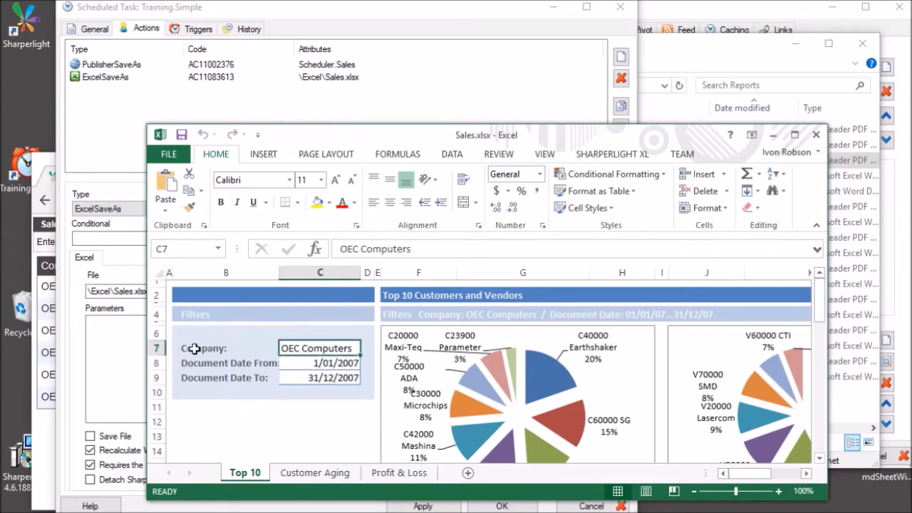
click(322, 364)
click(324, 380)
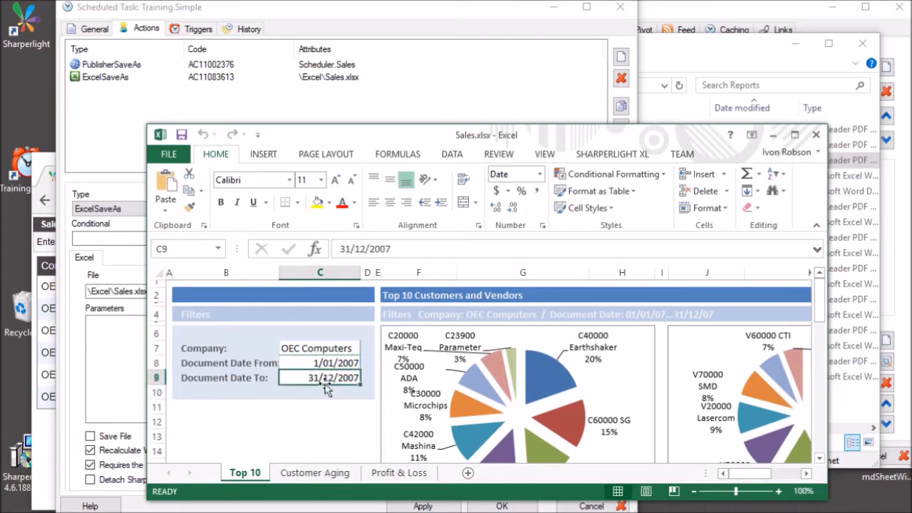
click(261, 419)
click(295, 348)
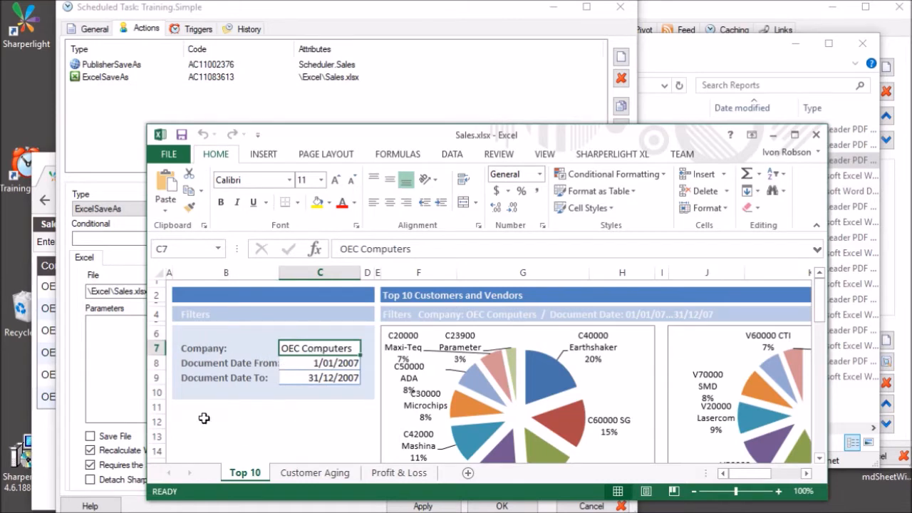
click(333, 471)
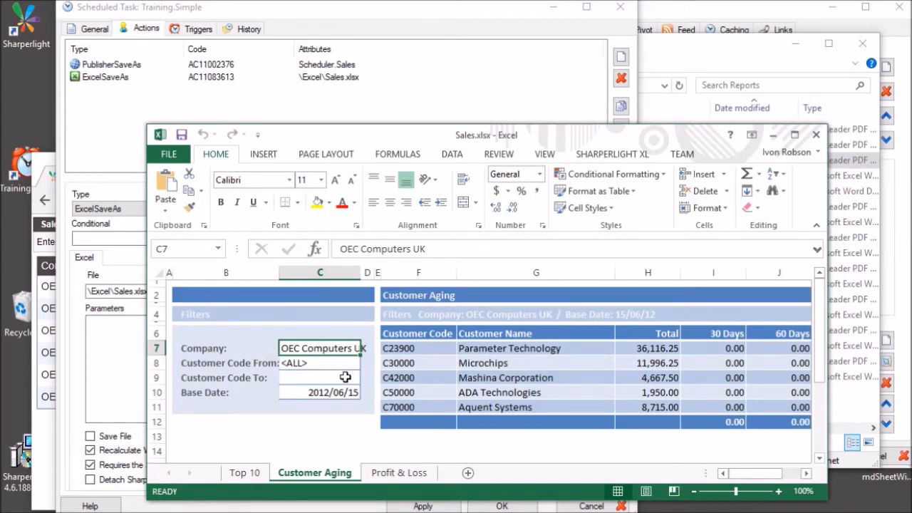
click(421, 450)
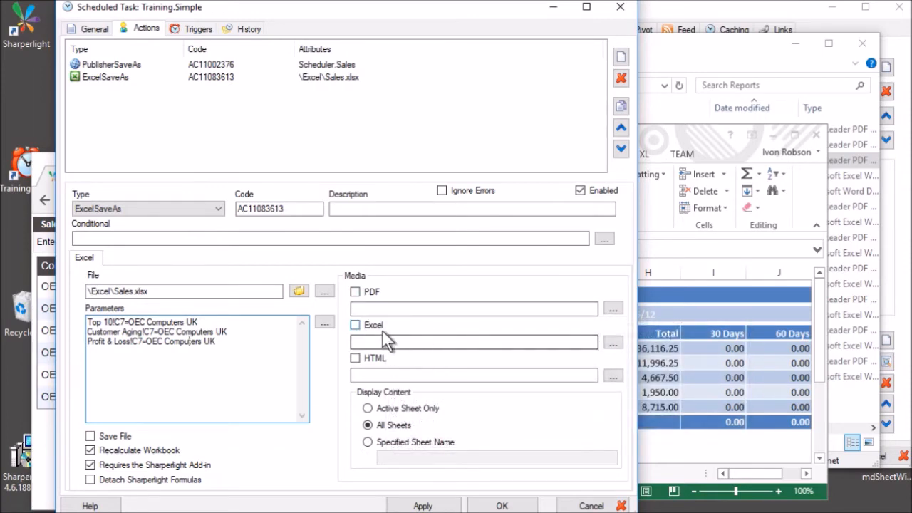
Turn on Excel output for the ExcelSaveAs action to \Report\Sales.xlsx.
click(368, 327)
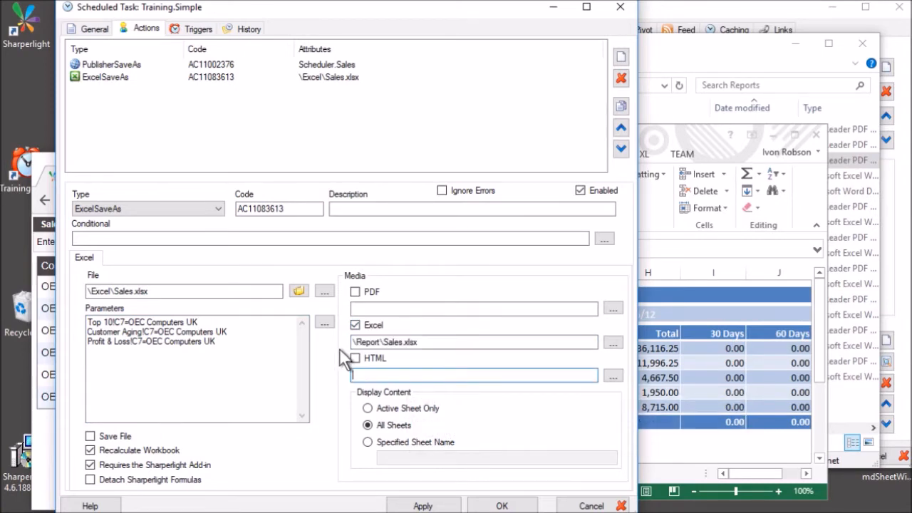
drag(357, 342, 349, 342)
click(425, 345)
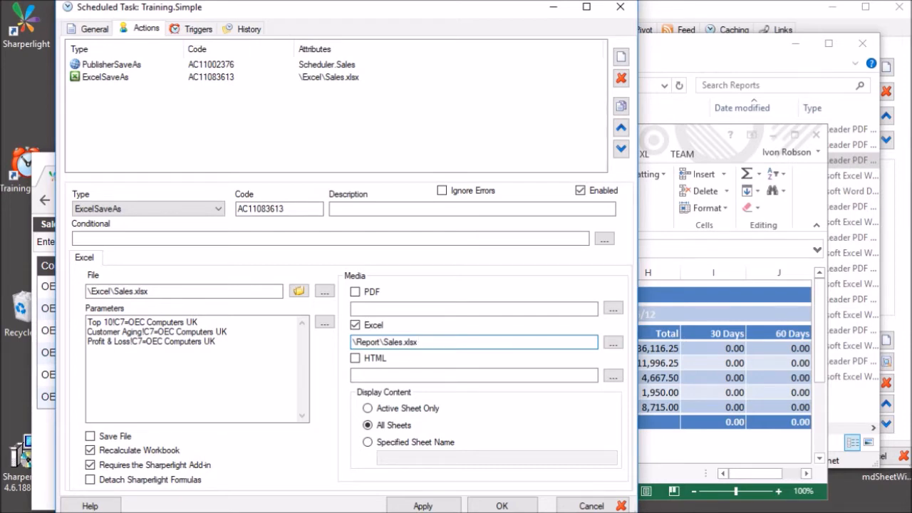
drag(353, 342, 422, 343)
click(429, 374)
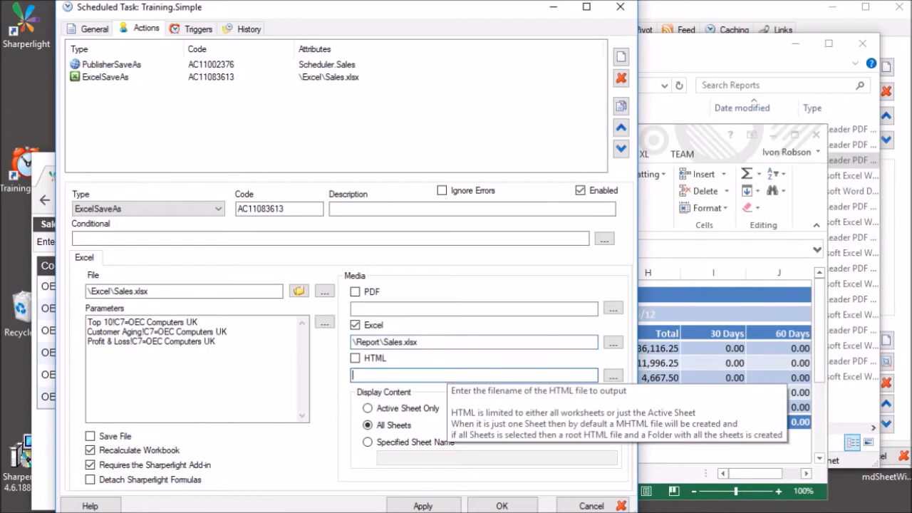
Try Active Sheet Only and All Sheets, then set display content to Specified Sheet Name.
click(367, 408)
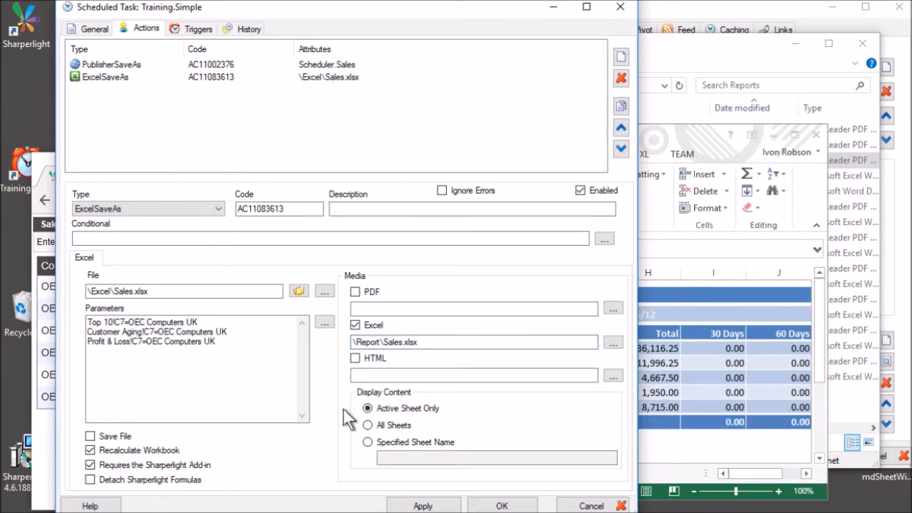
click(383, 425)
click(369, 442)
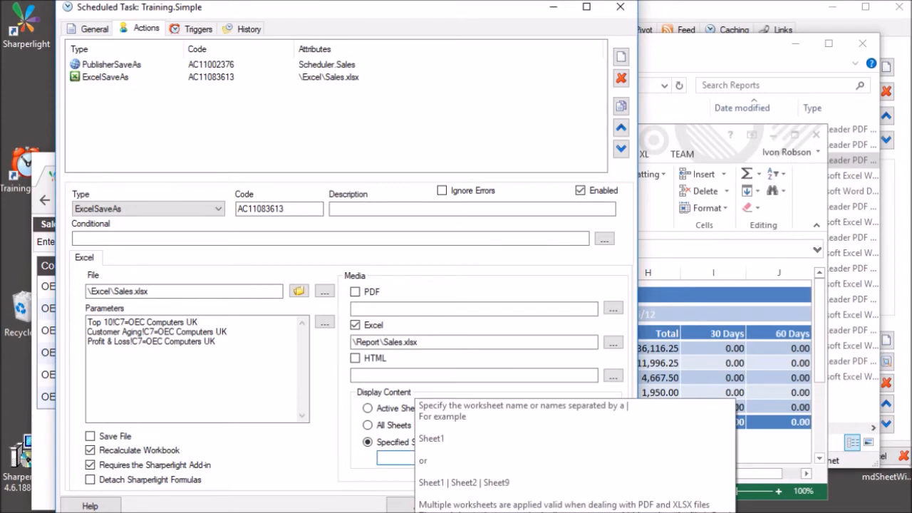
click(739, 443)
Check the Top 10 sheet's company filter in Excel, then add a blank action (AC11133254).
click(242, 474)
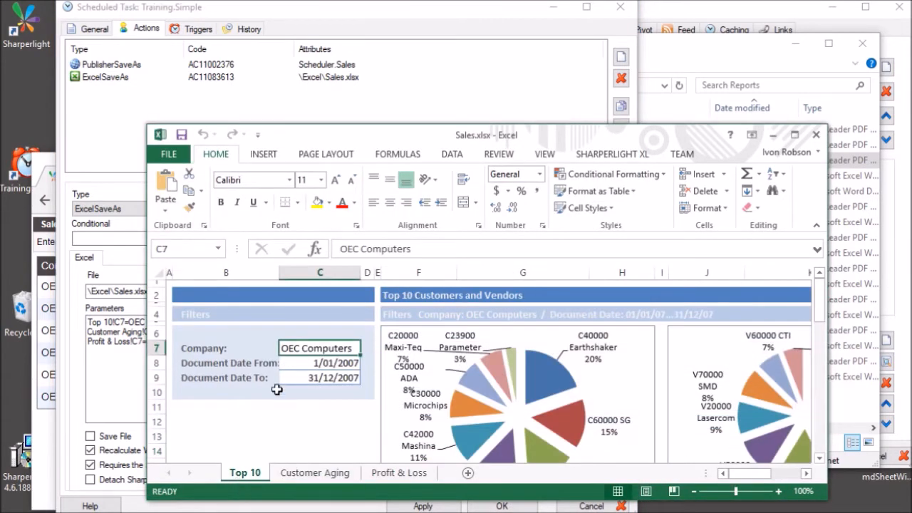
drag(343, 131, 652, 154)
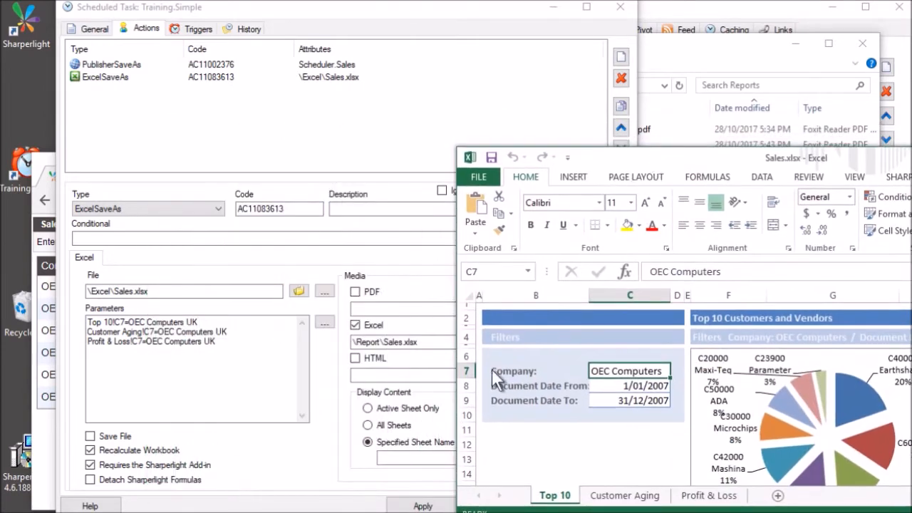
click(399, 457)
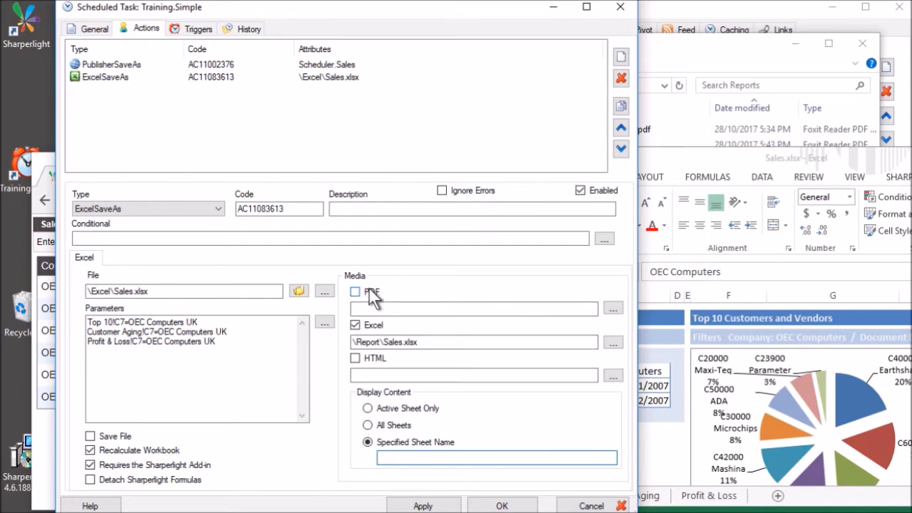
click(762, 393)
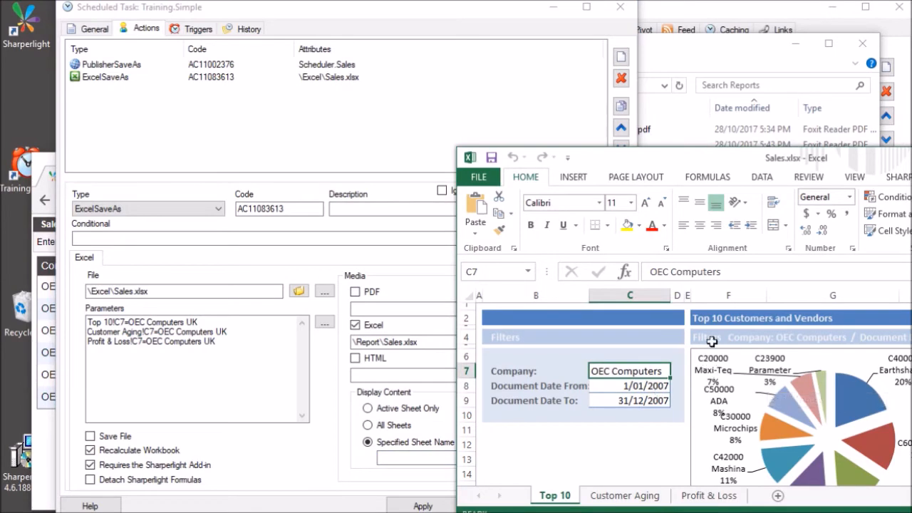
drag(710, 317, 833, 440)
scroll(833, 439, up, 2)
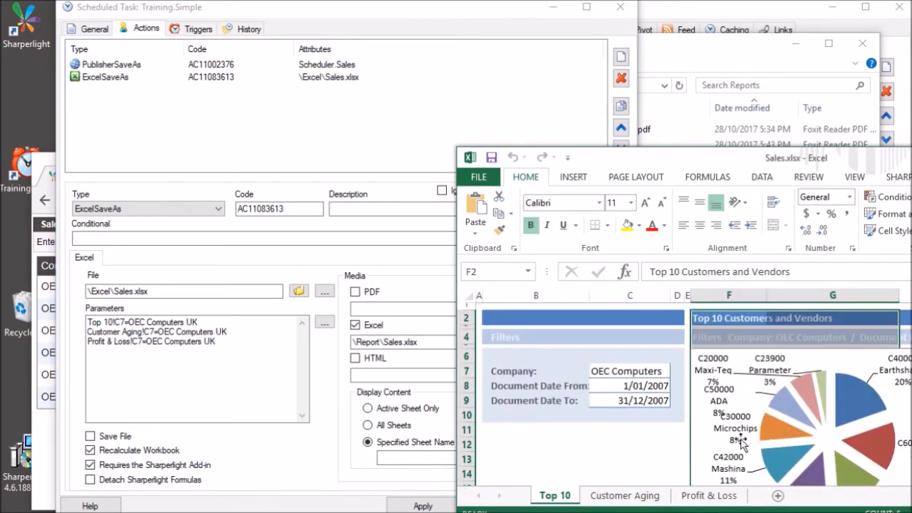
click(528, 356)
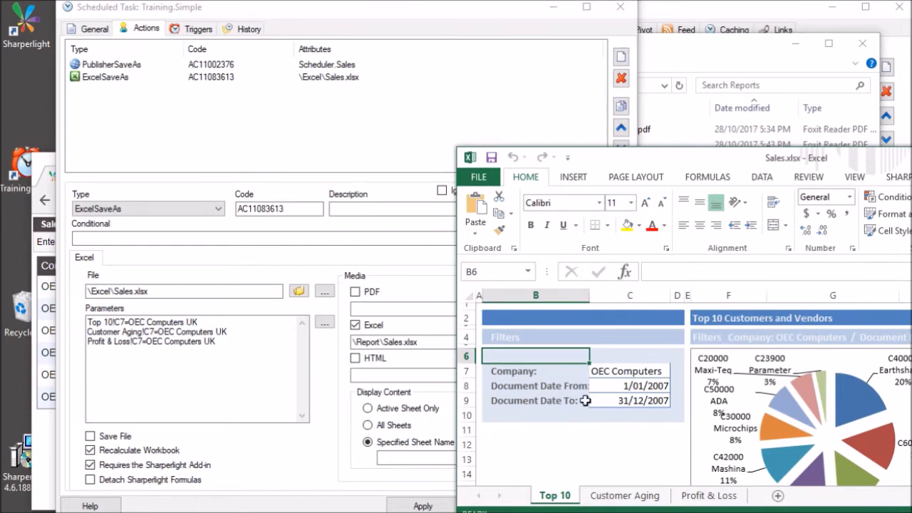
click(621, 56)
click(148, 89)
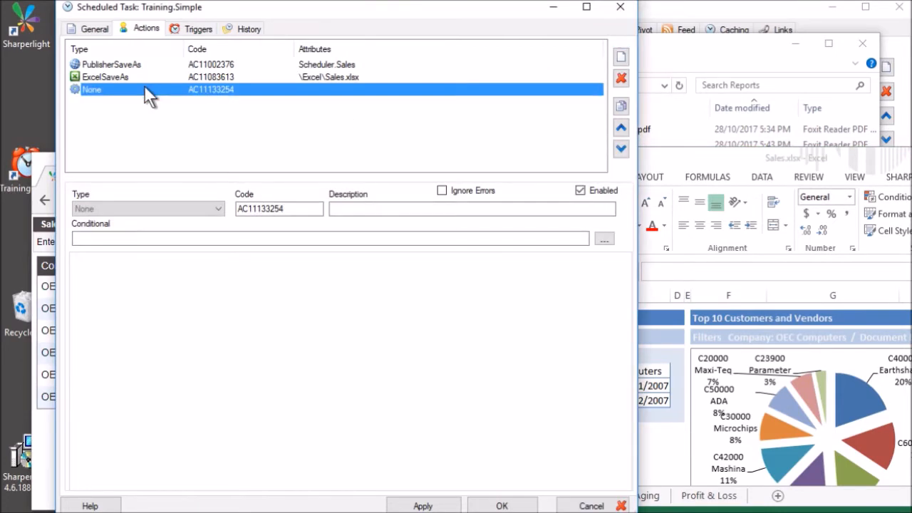
Make the new action a WordSaveAs with the bookmark 'Company='.
click(133, 207)
click(199, 225)
click(235, 294)
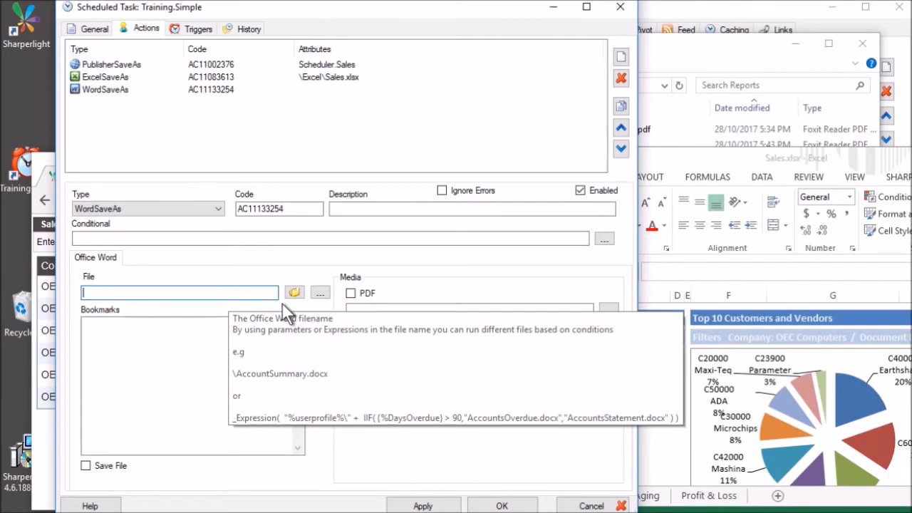
click(193, 370)
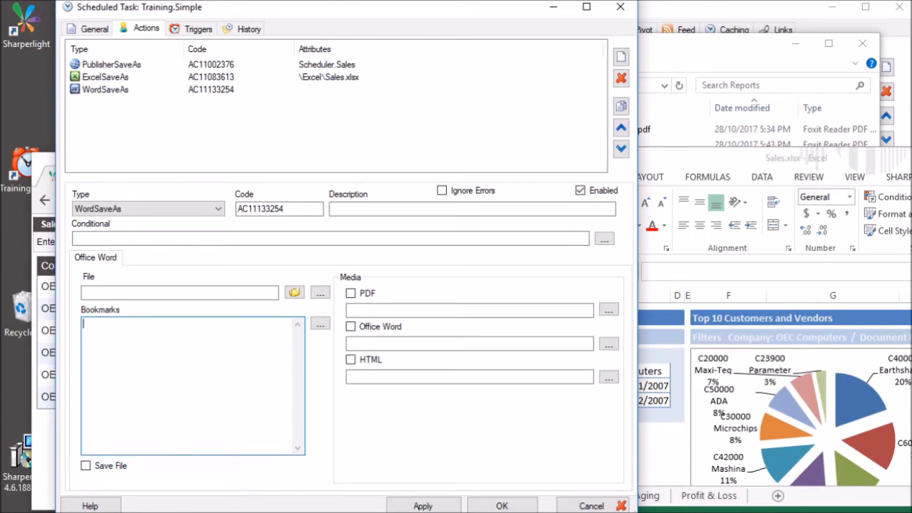
text(Company=)
Delete the trial WordSaveAs action, confirming the removal.
click(621, 78)
click(388, 326)
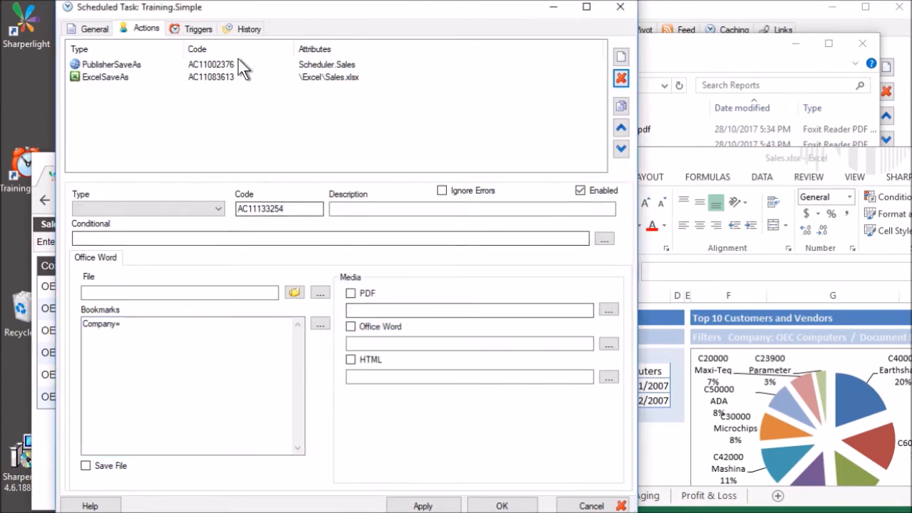
click(203, 30)
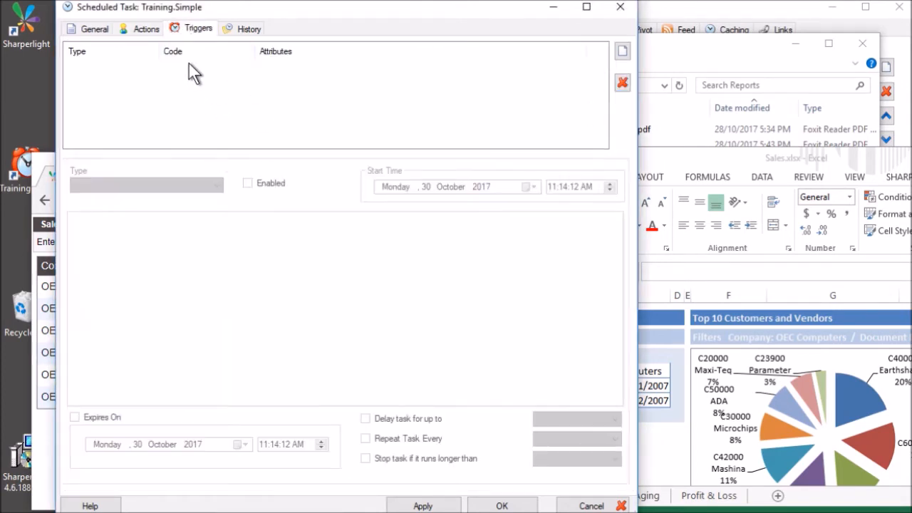
Add a daily trigger with start time 7:00:15 AM, then a second daily trigger.
click(621, 52)
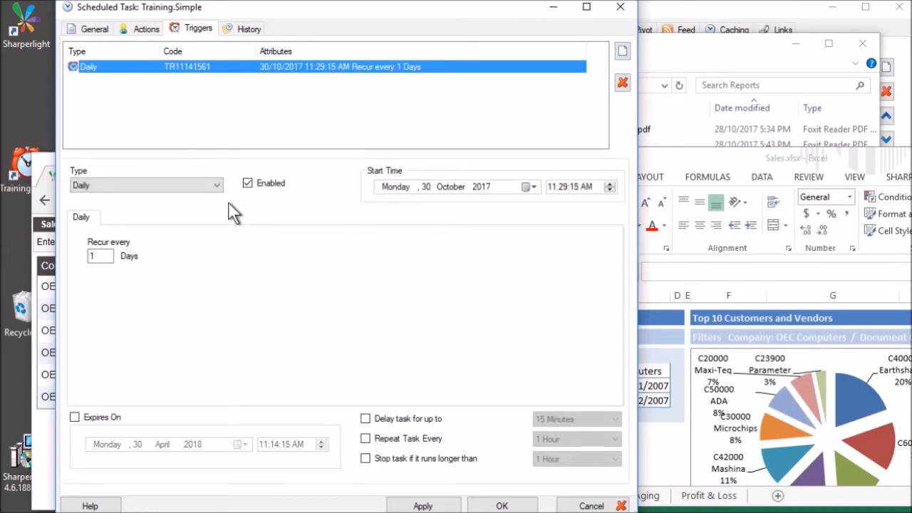
click(574, 186)
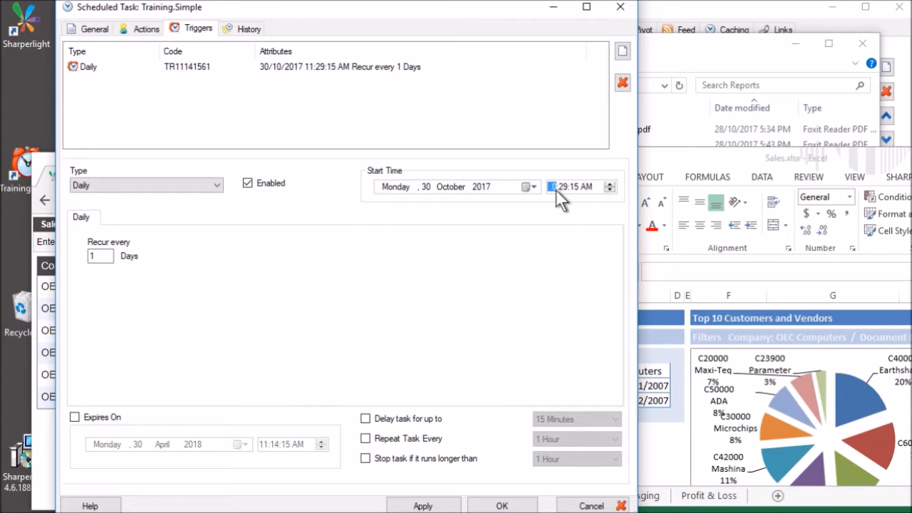
text(7:00)
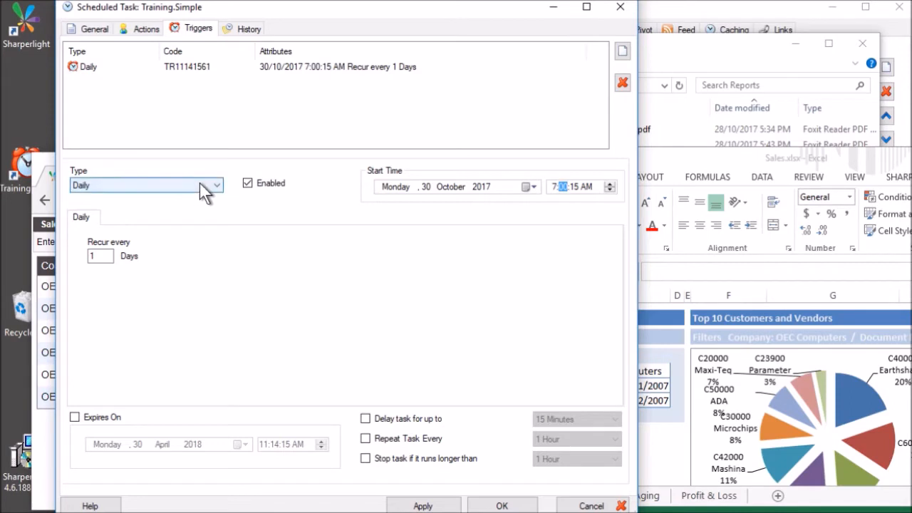
click(622, 51)
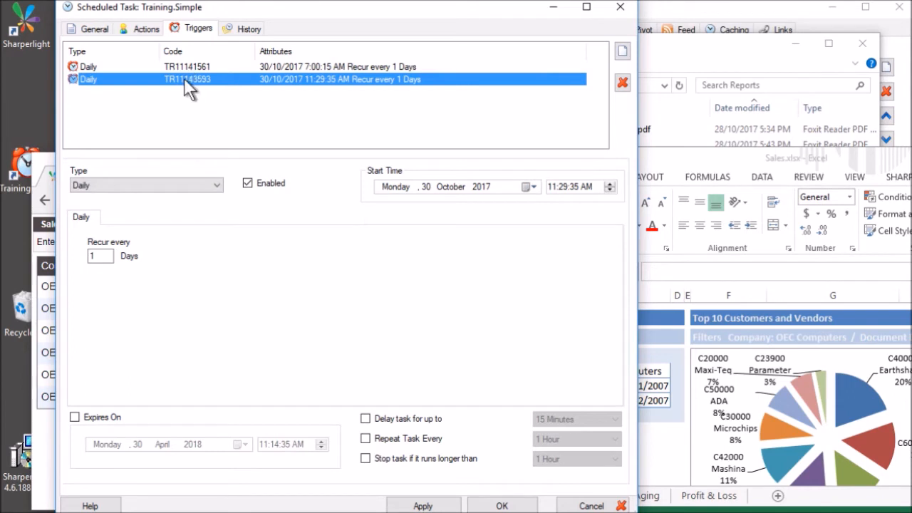
Make the second trigger Weekly and add a third trigger of type WindowsEvent.
click(182, 185)
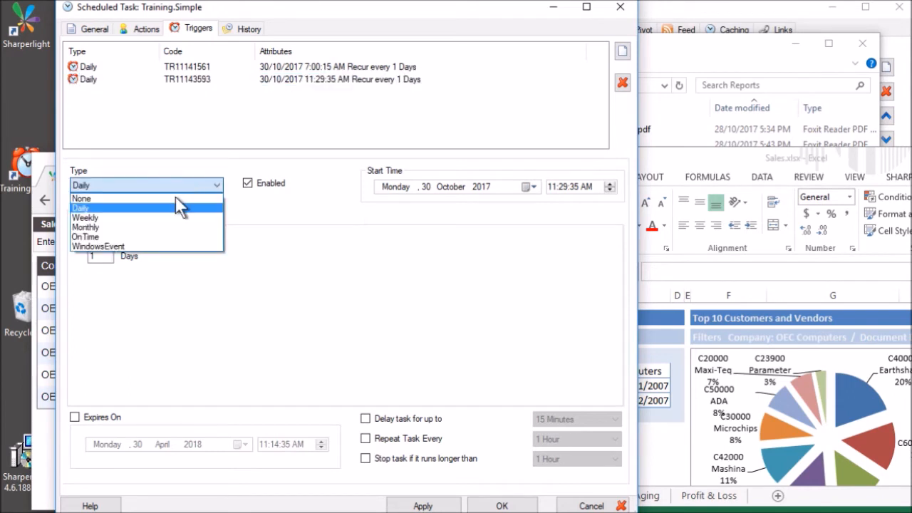
click(120, 218)
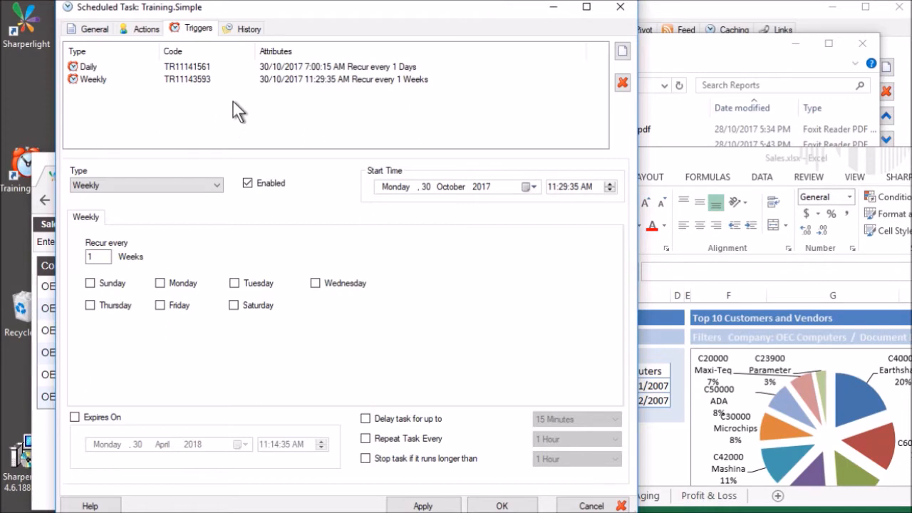
click(623, 53)
click(213, 185)
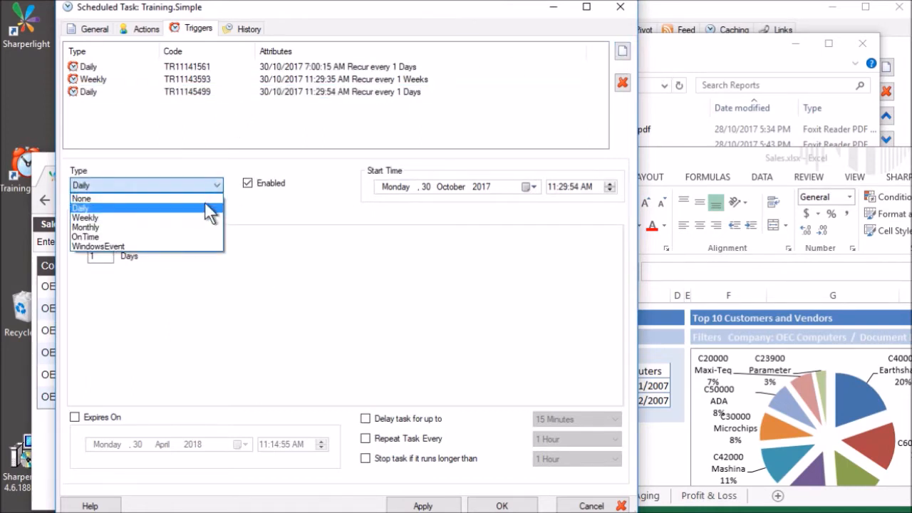
click(143, 246)
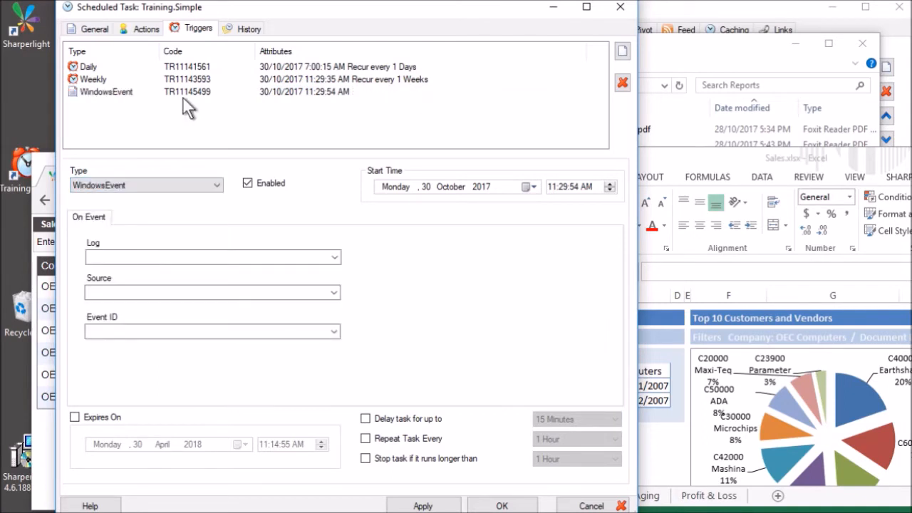
click(182, 91)
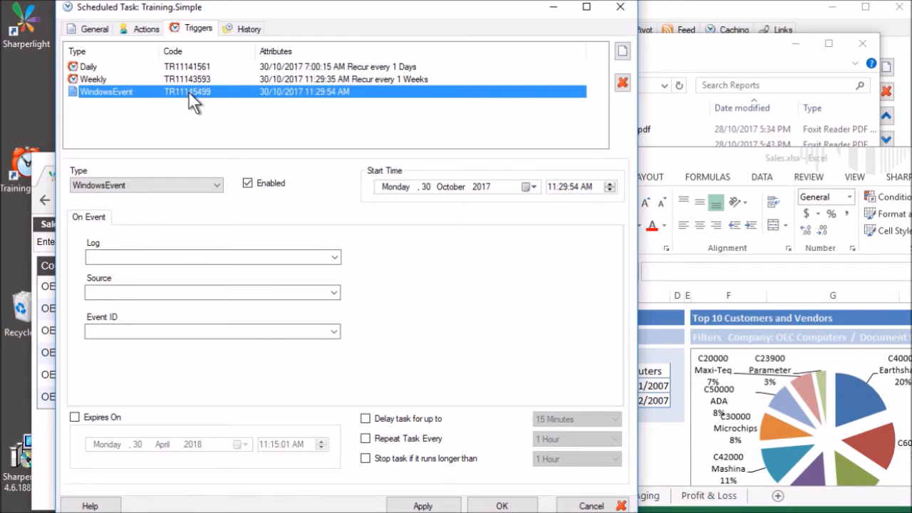
Browse the WindowsEvent trigger's Log and Source lists without choosing anything.
click(255, 79)
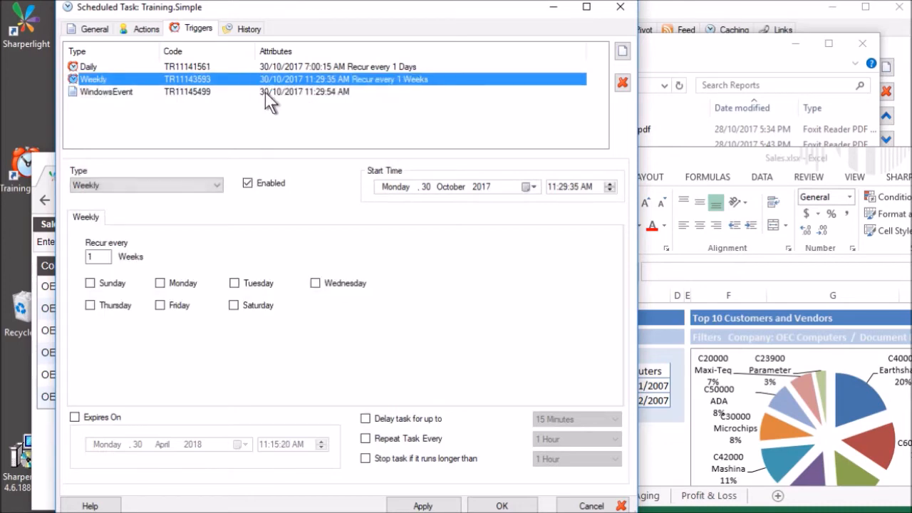
click(265, 92)
click(332, 258)
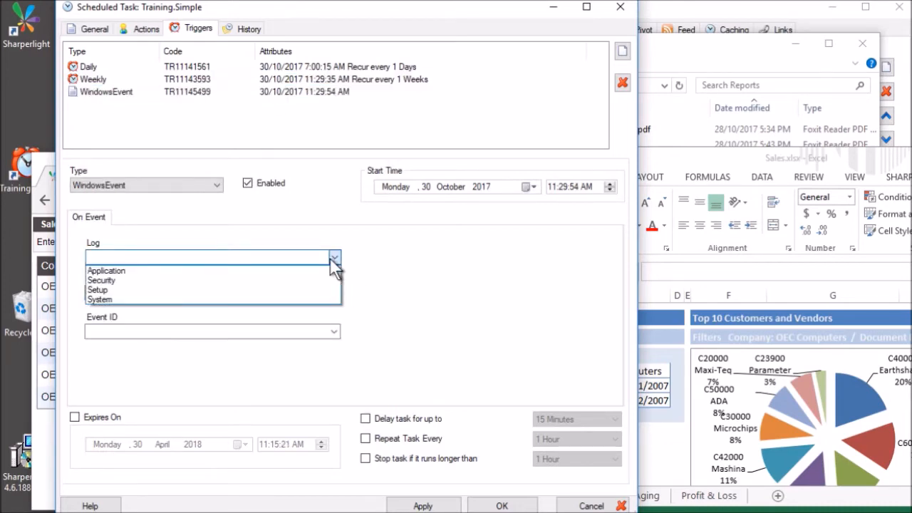
click(238, 297)
click(335, 292)
click(336, 291)
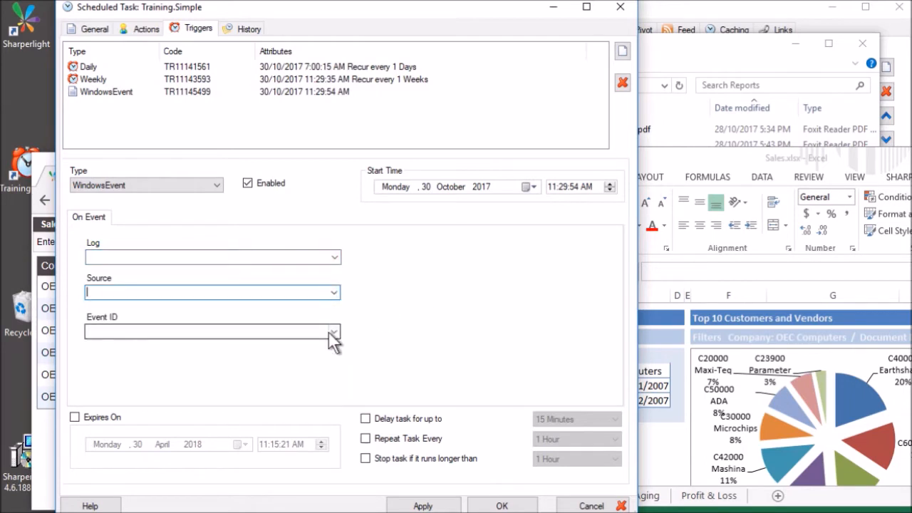
click(288, 79)
click(246, 29)
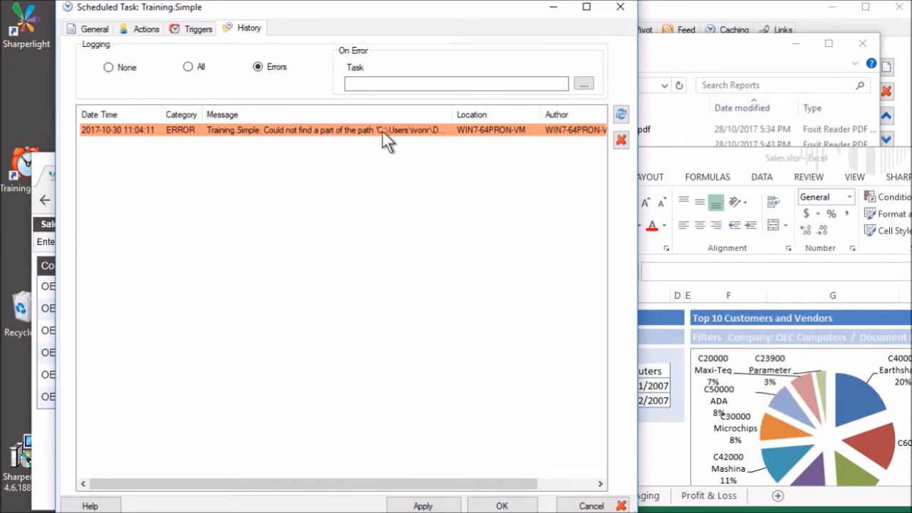
double_click(314, 134)
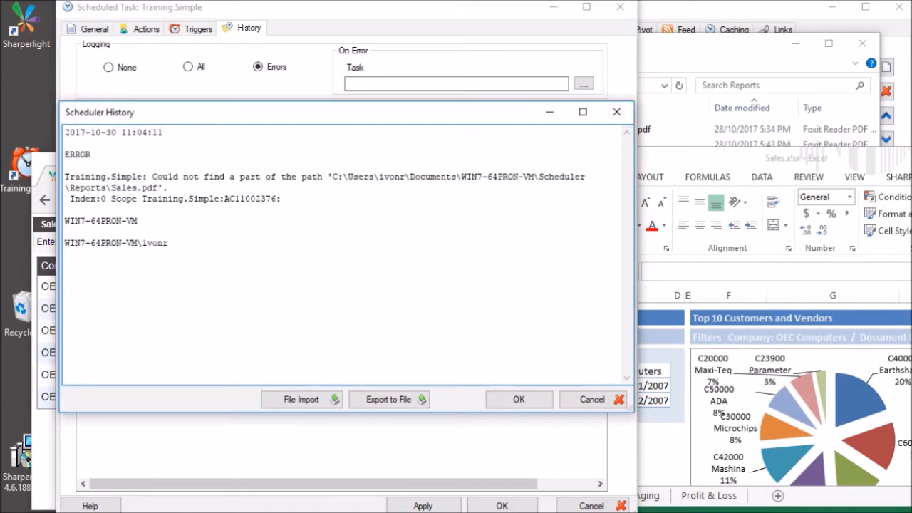
drag(344, 177, 508, 176)
key(Escape)
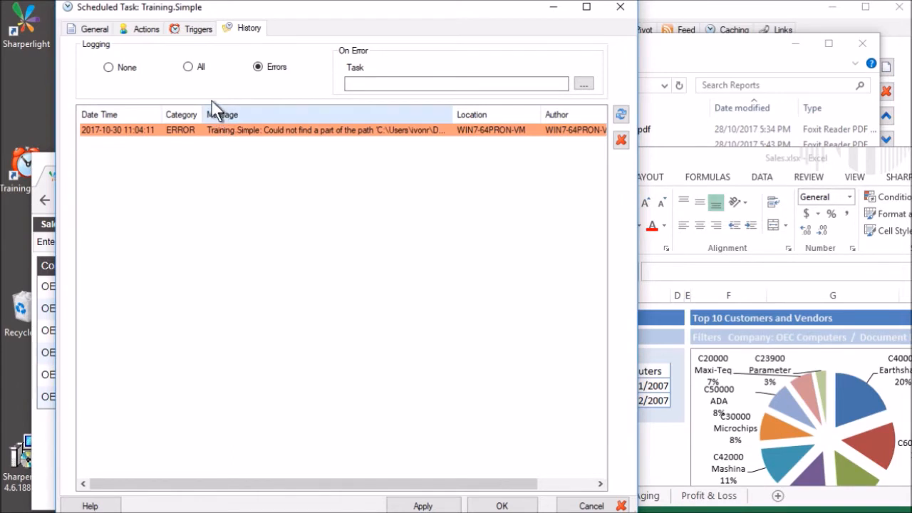
click(199, 65)
click(399, 84)
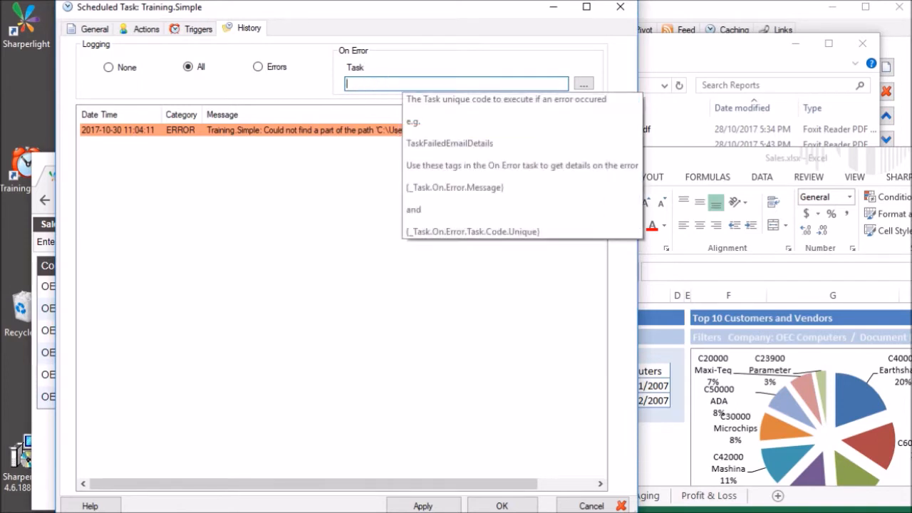
click(325, 129)
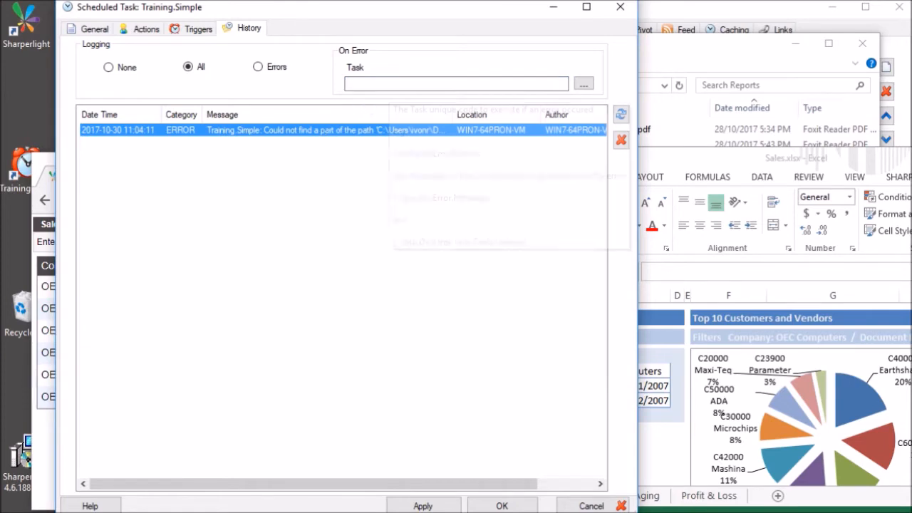
click(388, 84)
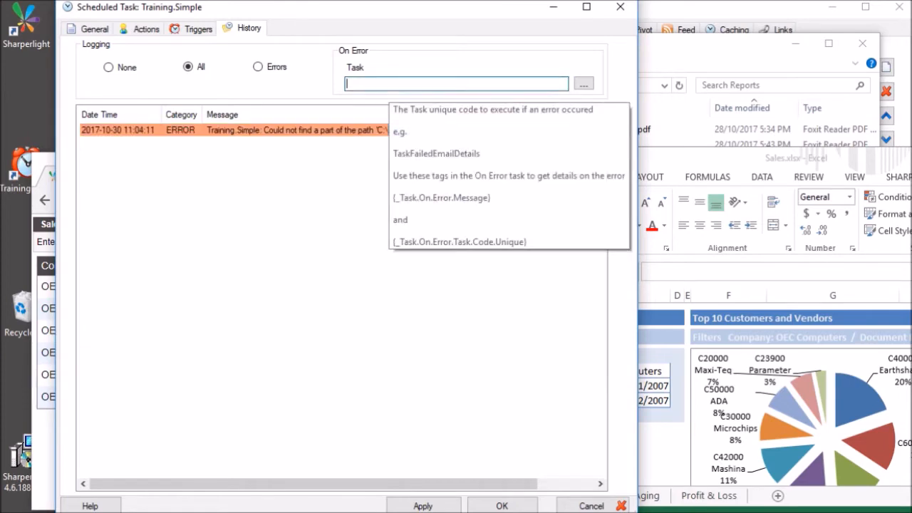
Set Training.ErrorError as the task's On Error Task.
click(582, 84)
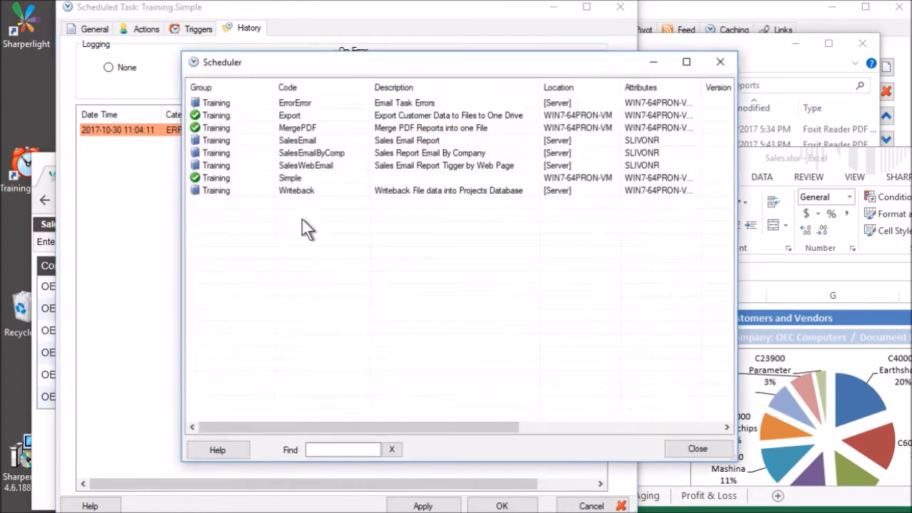
click(287, 101)
double_click(287, 101)
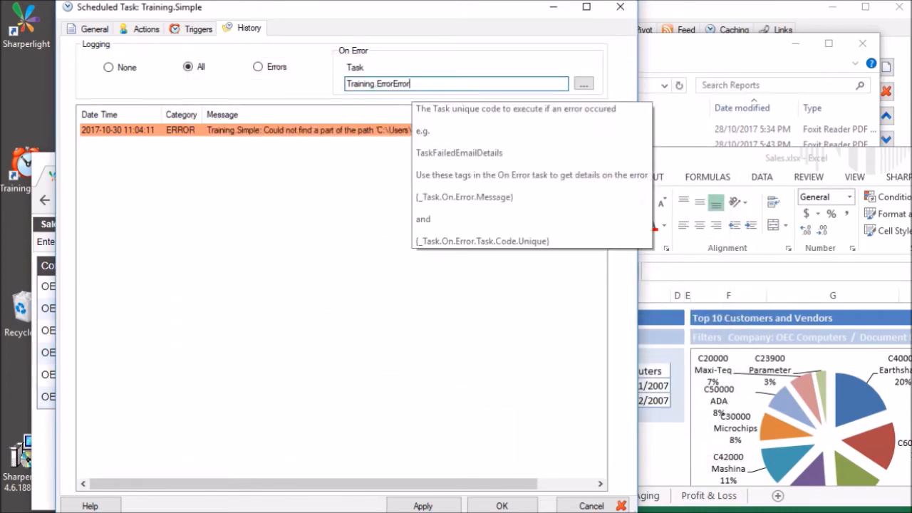
mouse_move(411, 84)
mouse_down()
mouse_move(386, 83)
mouse_move(411, 84)
mouse_up()
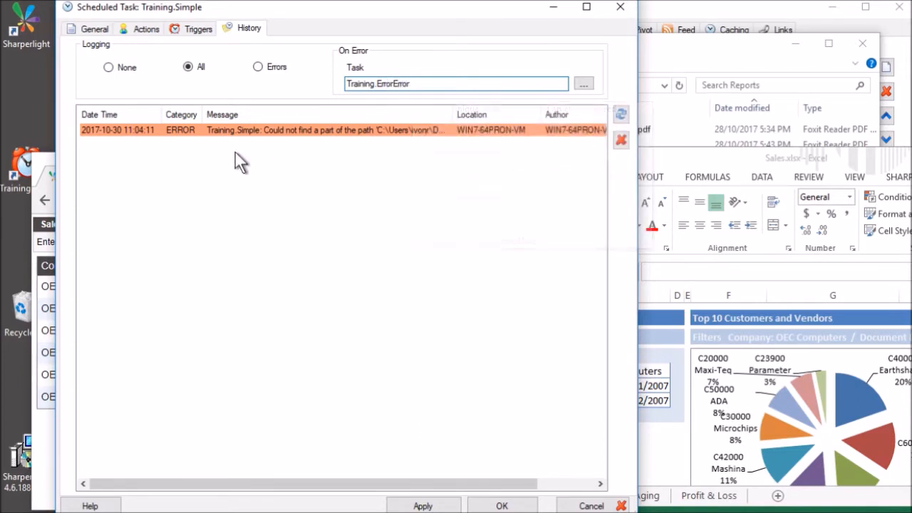
View the logged error entry's full details, then close them.
double_click(340, 127)
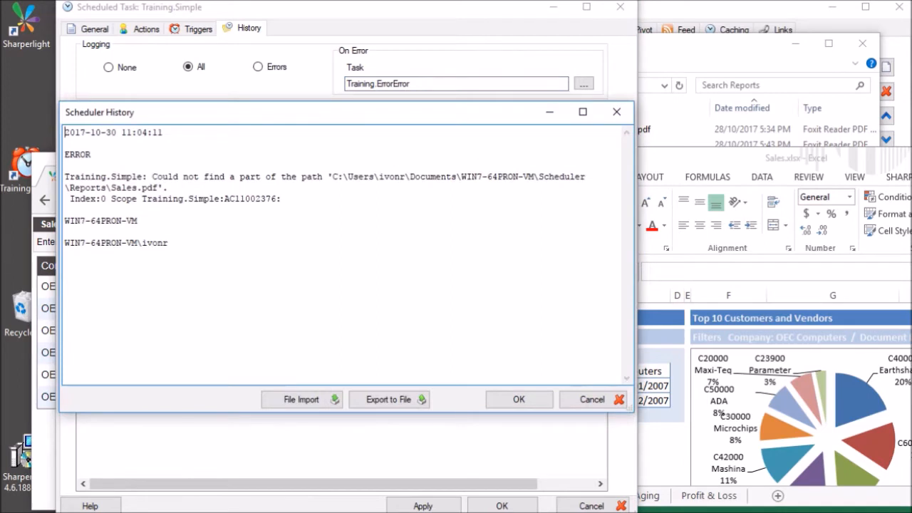
click(613, 401)
drag(385, 83, 411, 84)
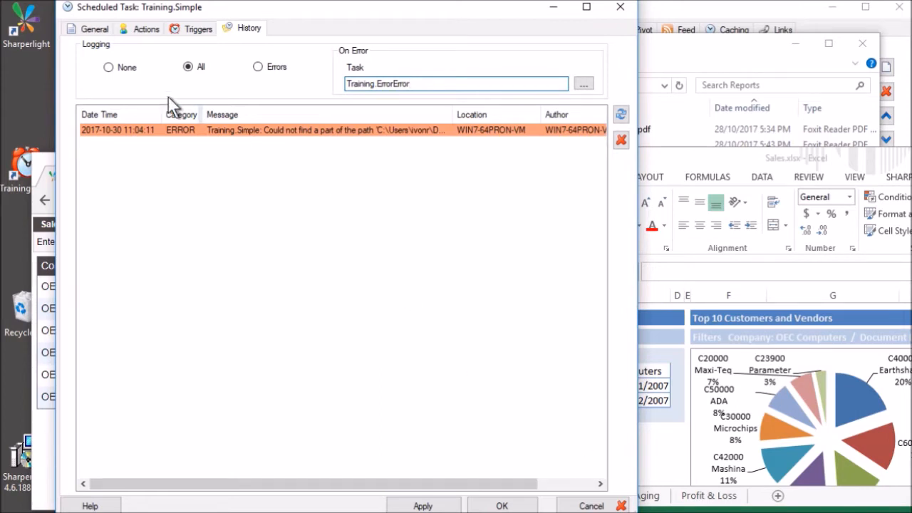
click(147, 28)
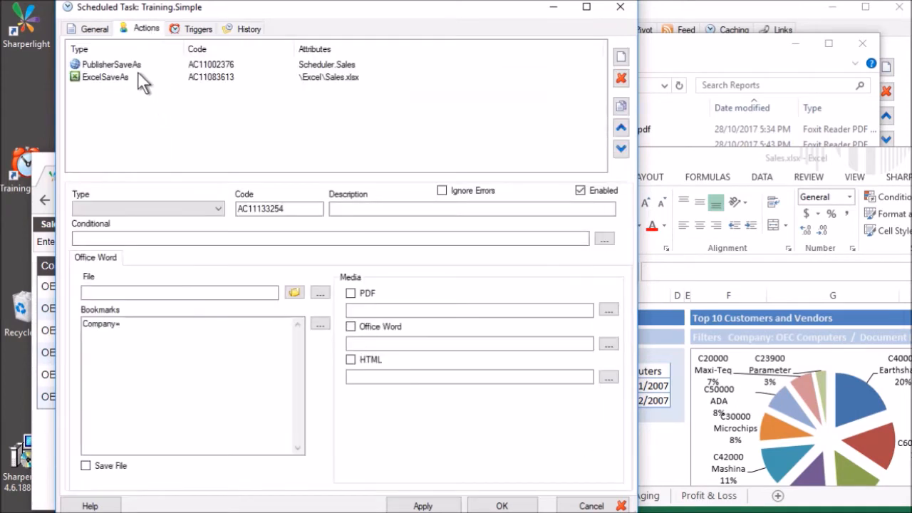
Add a new action of type Email (code AC11165735) to the task.
click(138, 73)
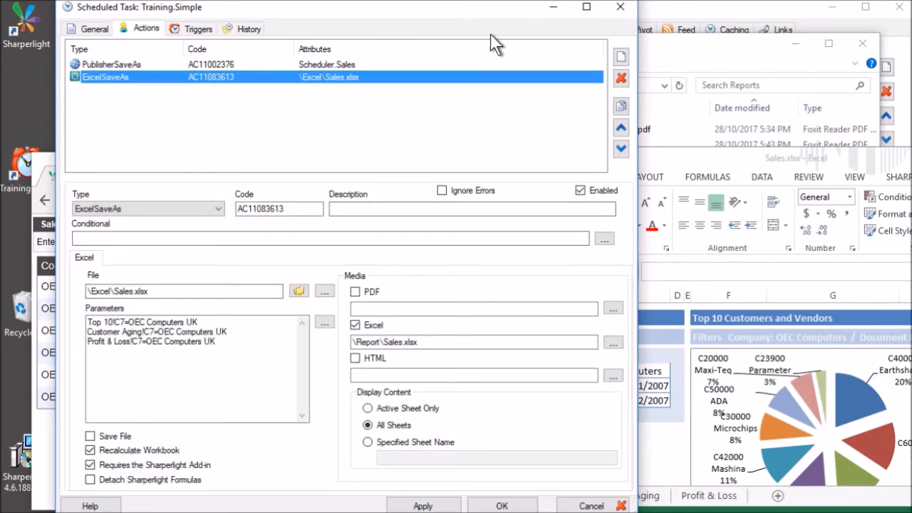
click(622, 56)
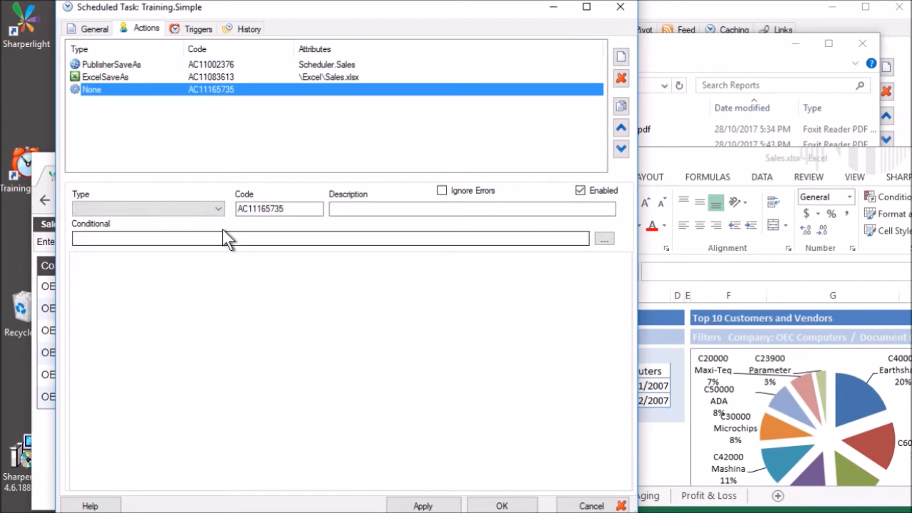
click(188, 208)
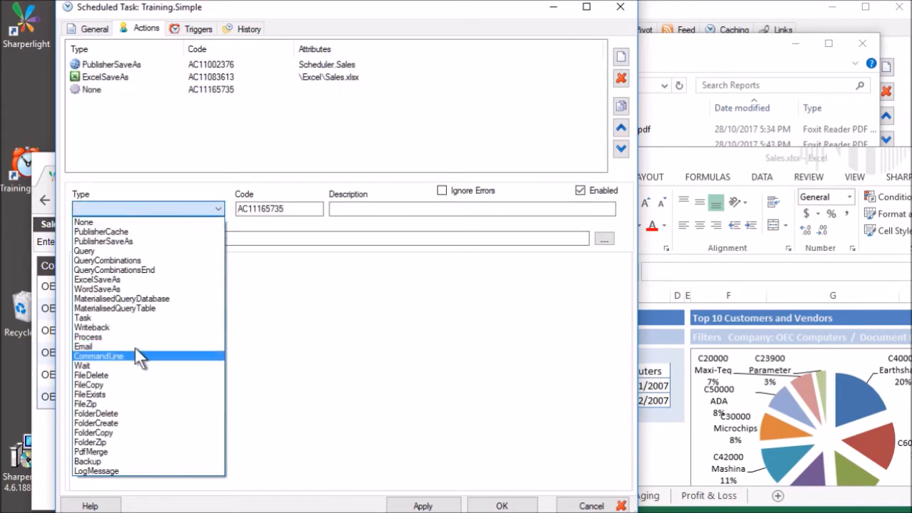
click(136, 347)
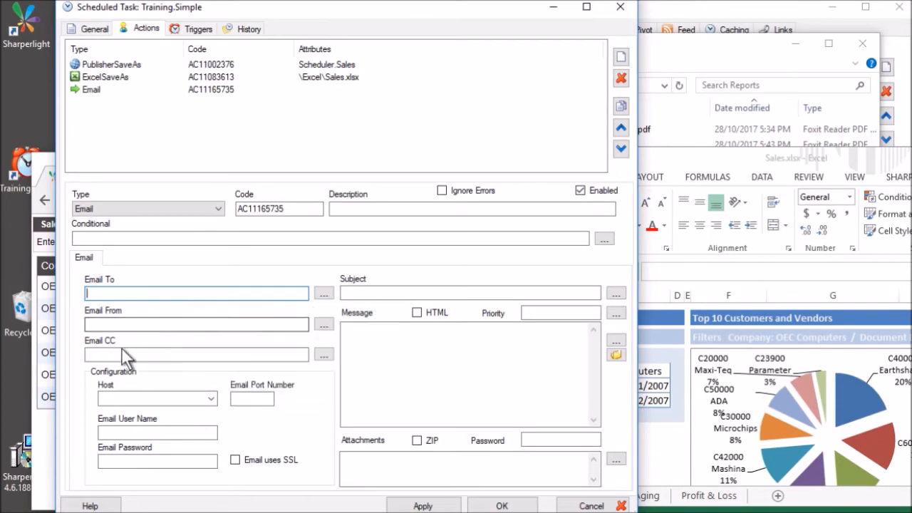
Step through the Email CC, Subject, body and attachment fields and view the SMTP host list.
click(182, 355)
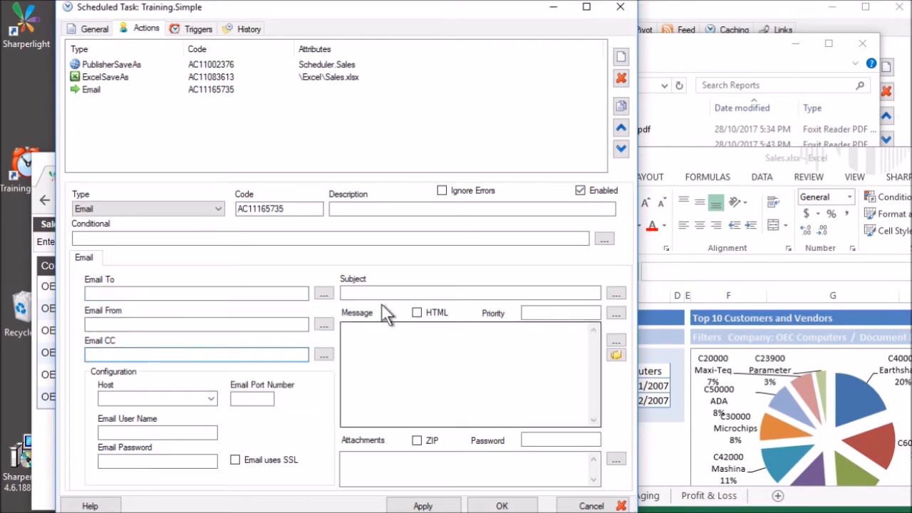
click(401, 293)
click(399, 349)
click(367, 456)
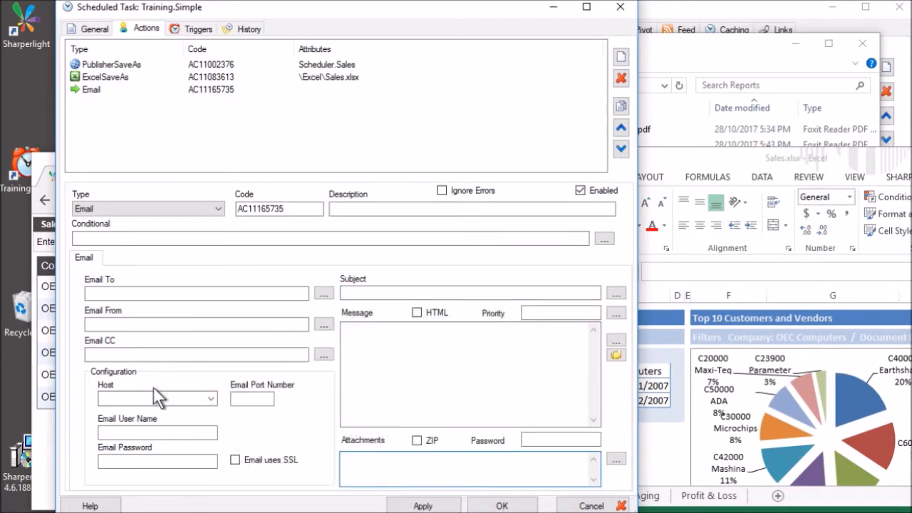
mouse_move(169, 386)
click(209, 396)
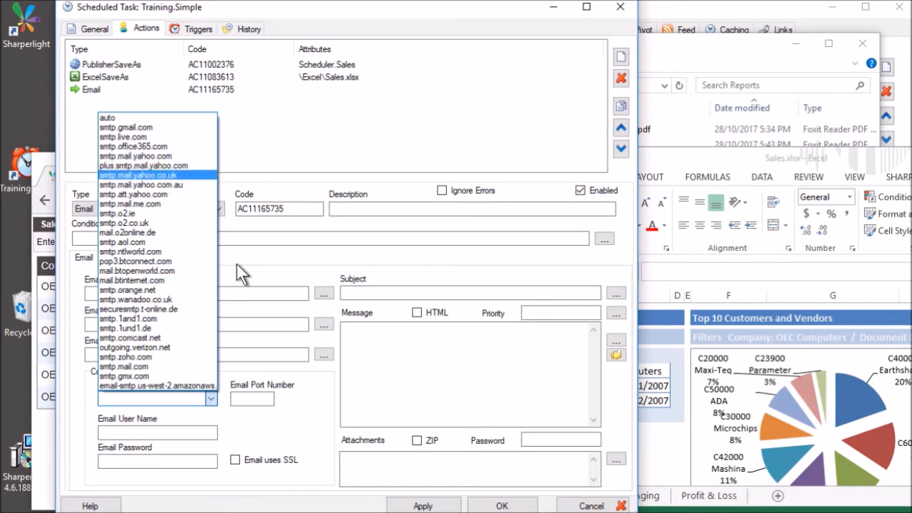
click(266, 322)
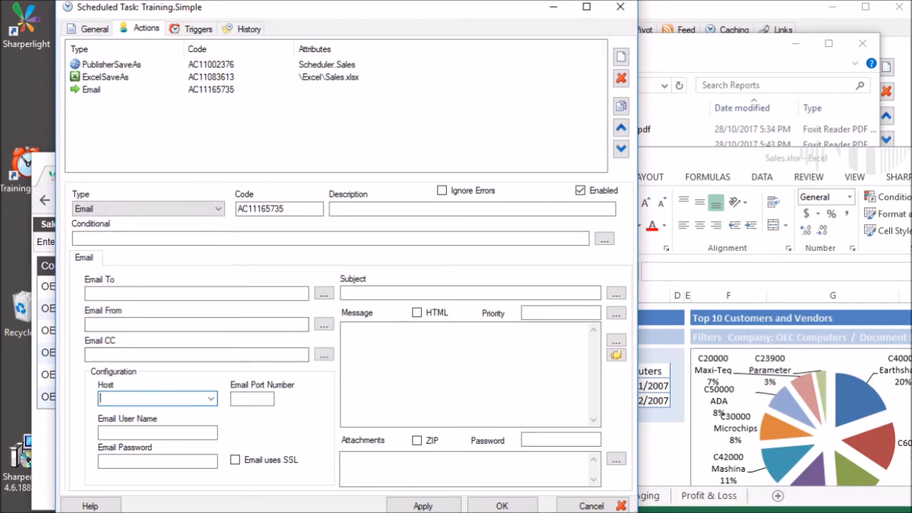
mouse_move(215, 401)
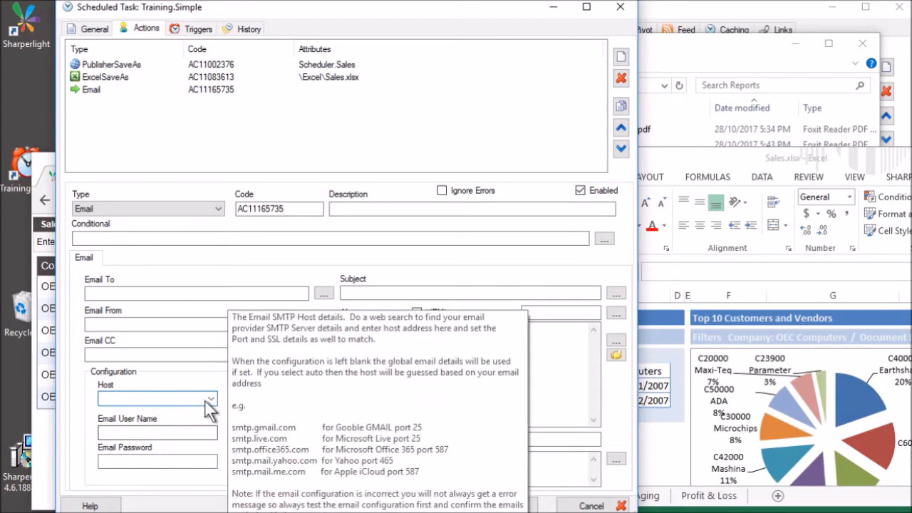
Choose smtp.gmail.com as the mail host and enter the email account user name.
click(211, 399)
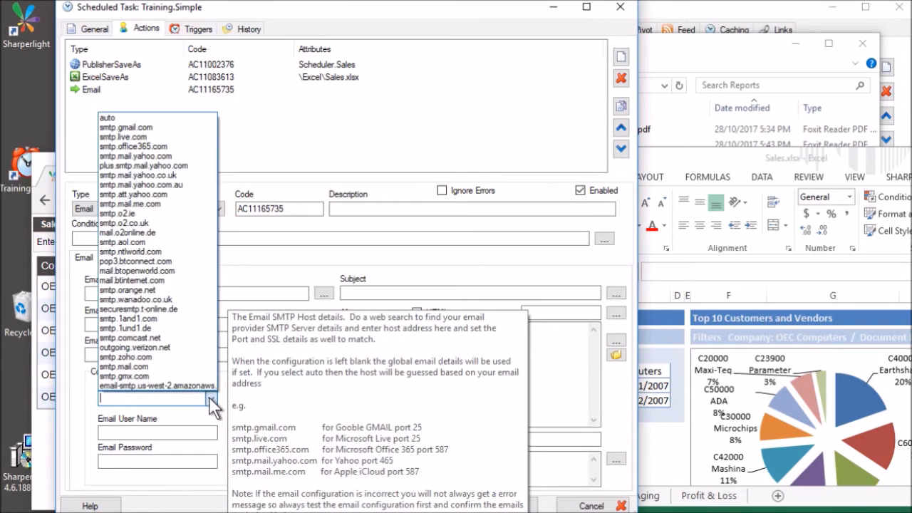
click(147, 127)
click(152, 433)
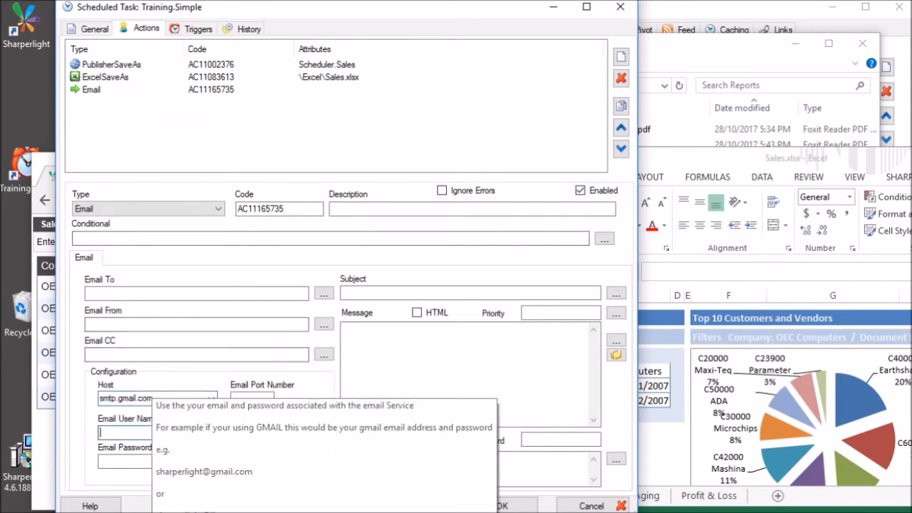
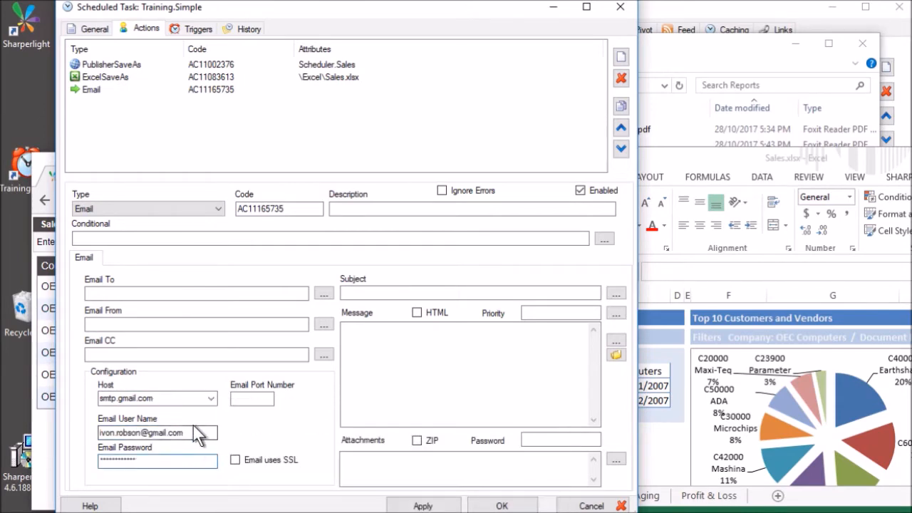
mouse_move(125, 381)
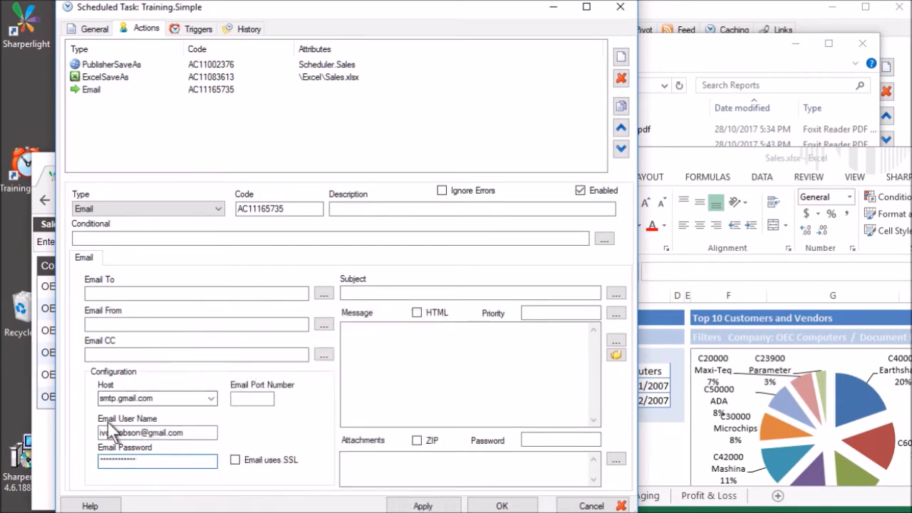
Tick Email uses SSL and begin entering the recipient address.
click(146, 325)
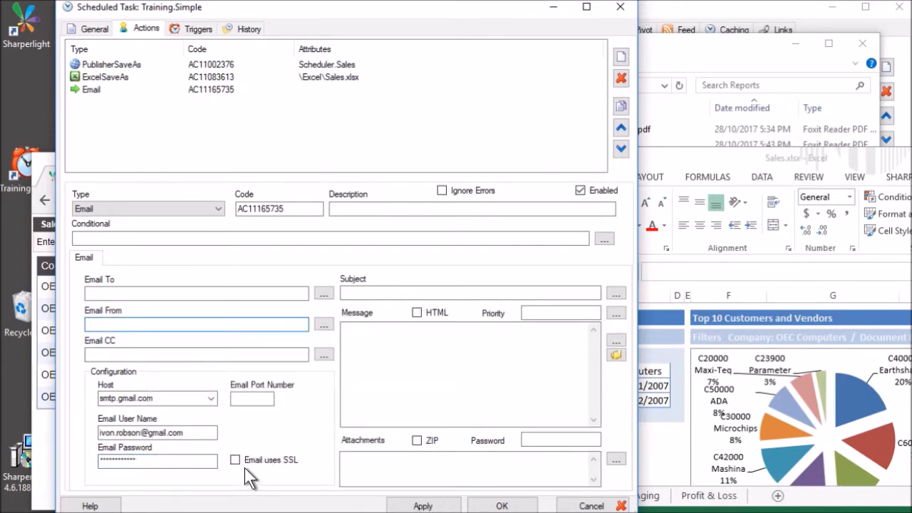
click(276, 462)
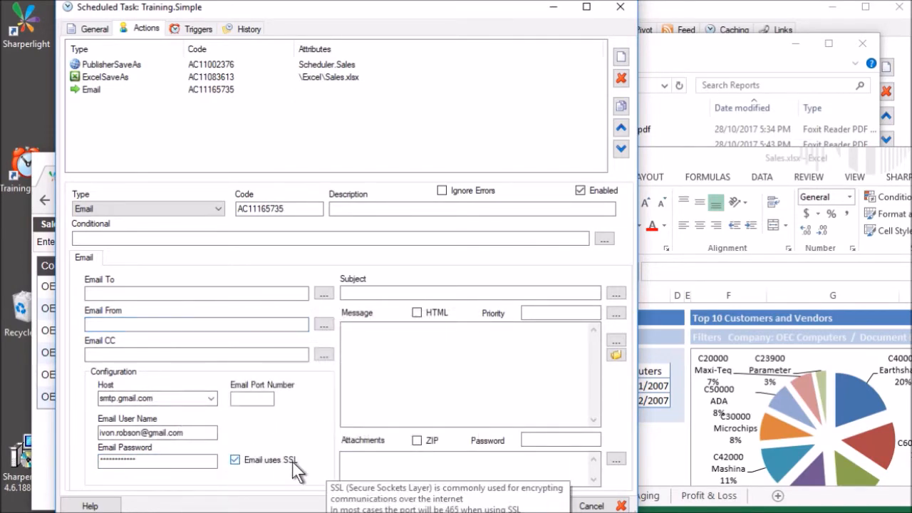
mouse_move(268, 401)
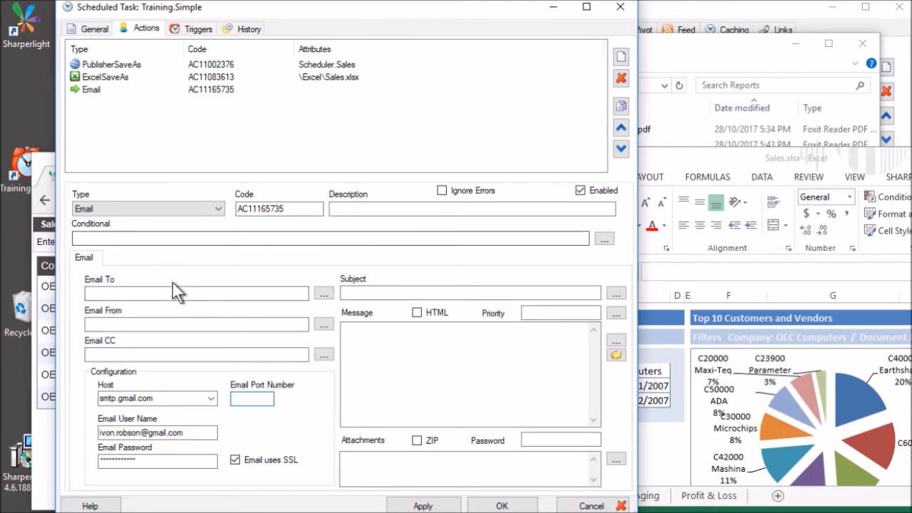
mouse_move(179, 289)
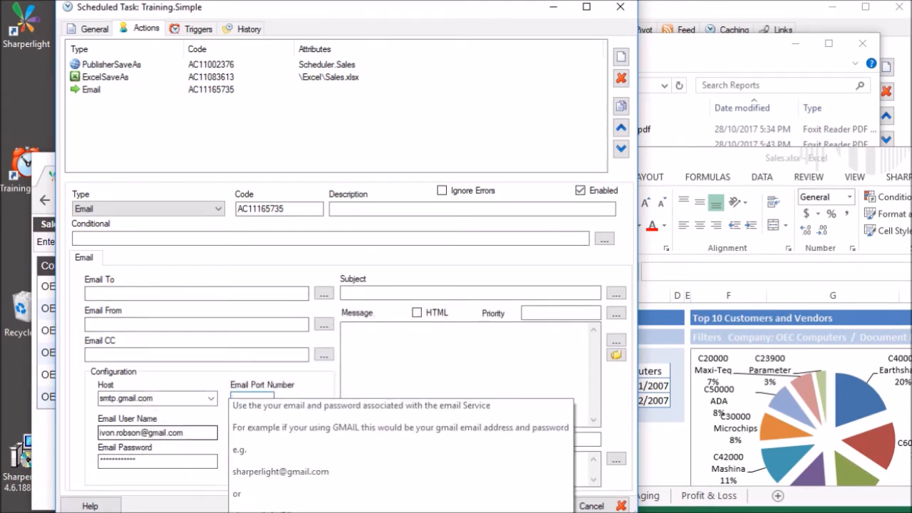
mouse_move(163, 399)
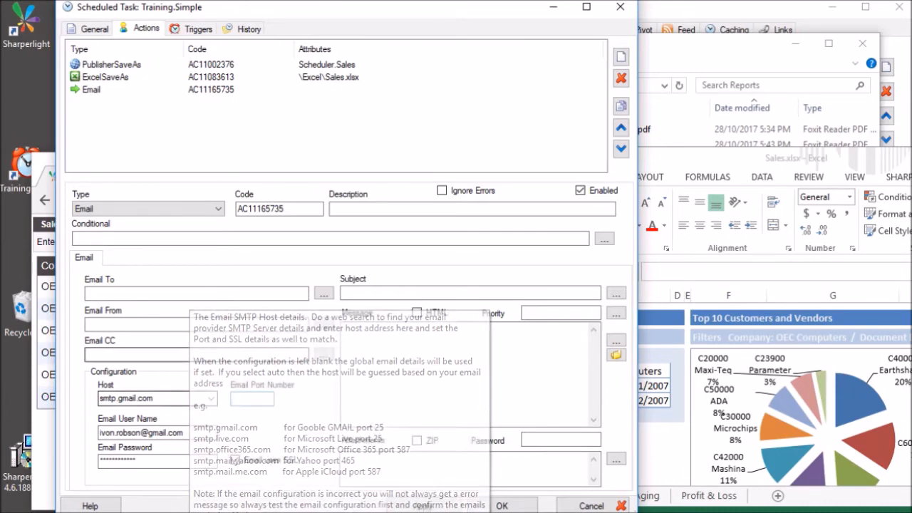
click(146, 293)
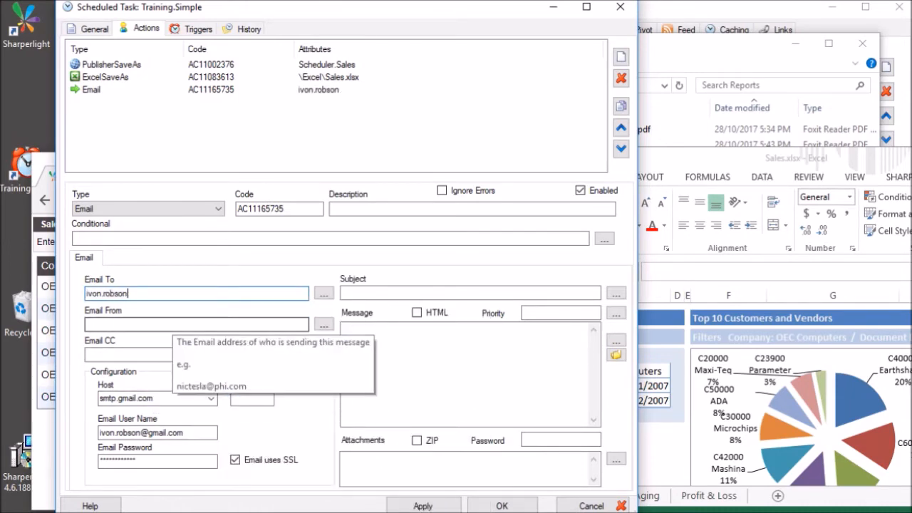
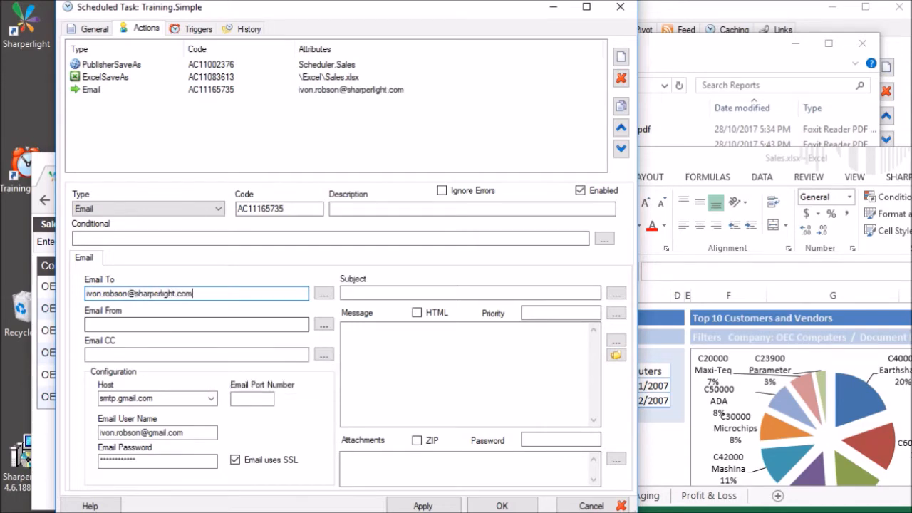
Enter the recipient's e-mail address in Email To and type 'Sales' as the subject.
key(Tab)
click(153, 324)
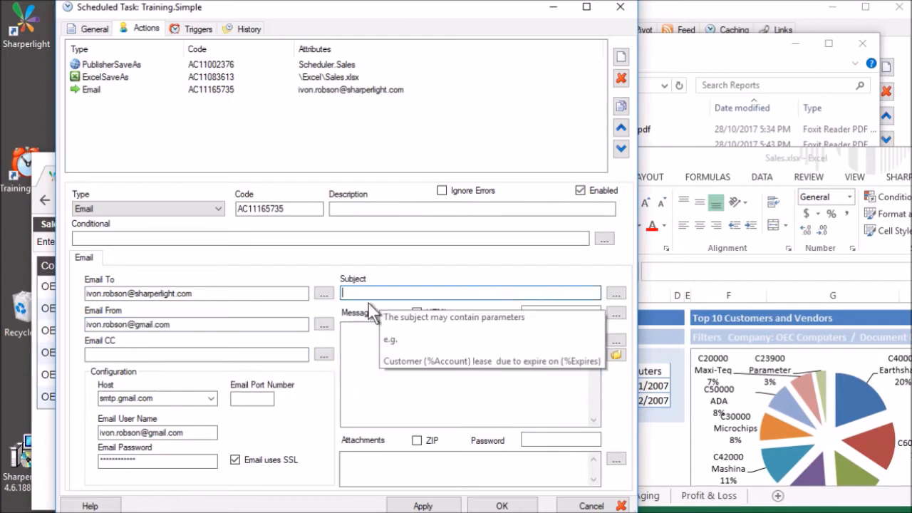
click(368, 294)
text(Sale)
key(BackSpace)
text(les)
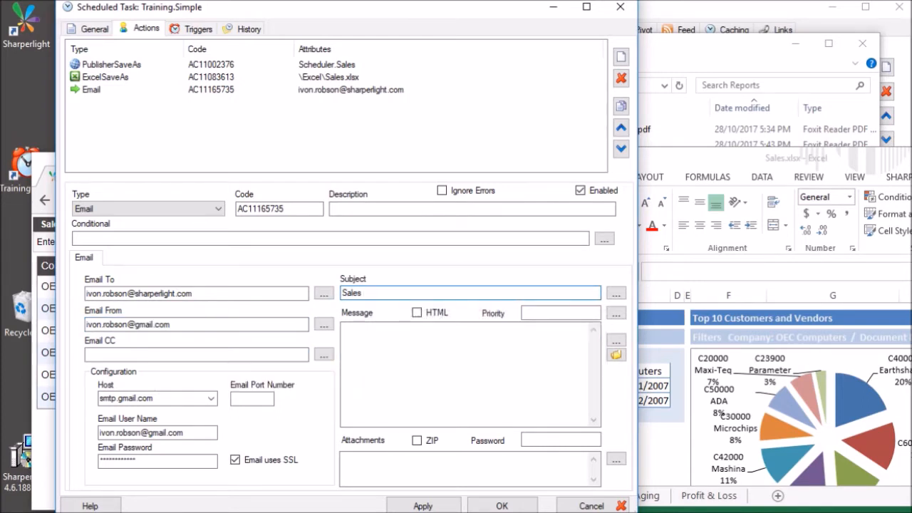
Open the Subject expression builder and expand the System Properties list.
click(616, 293)
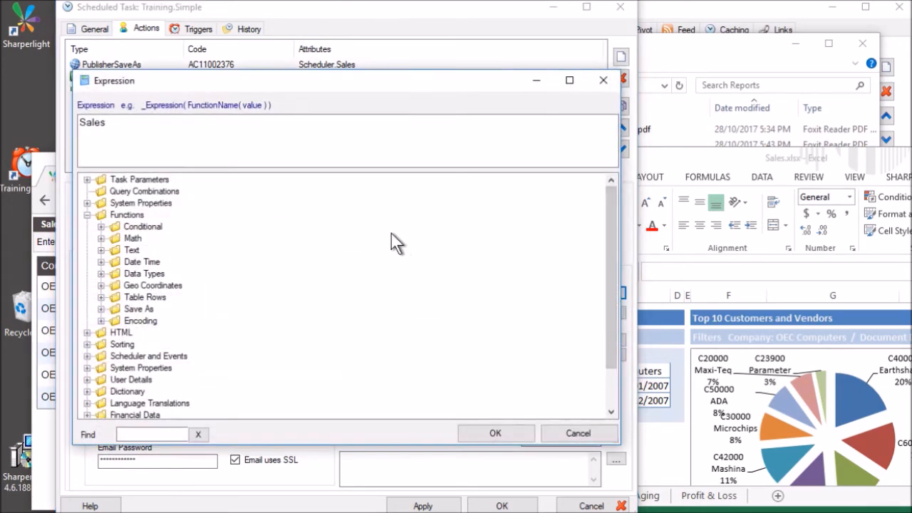
drag(279, 86, 359, 93)
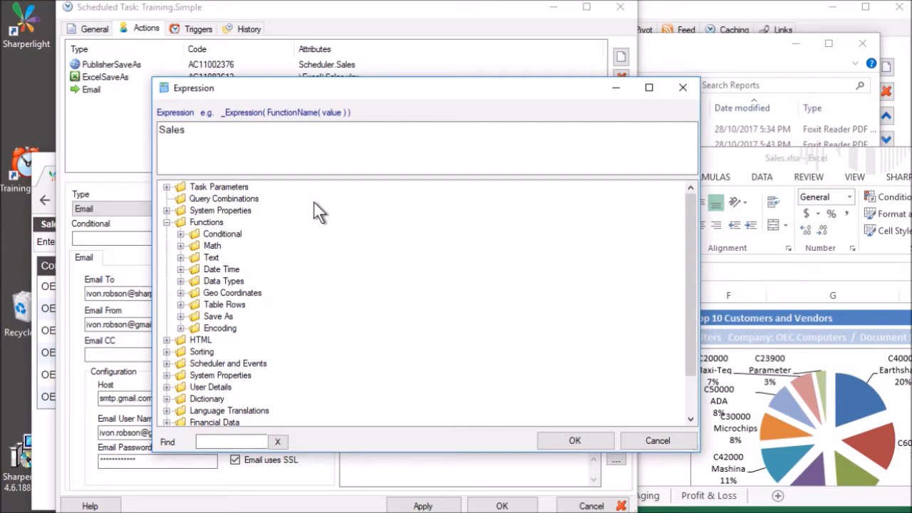
click(166, 186)
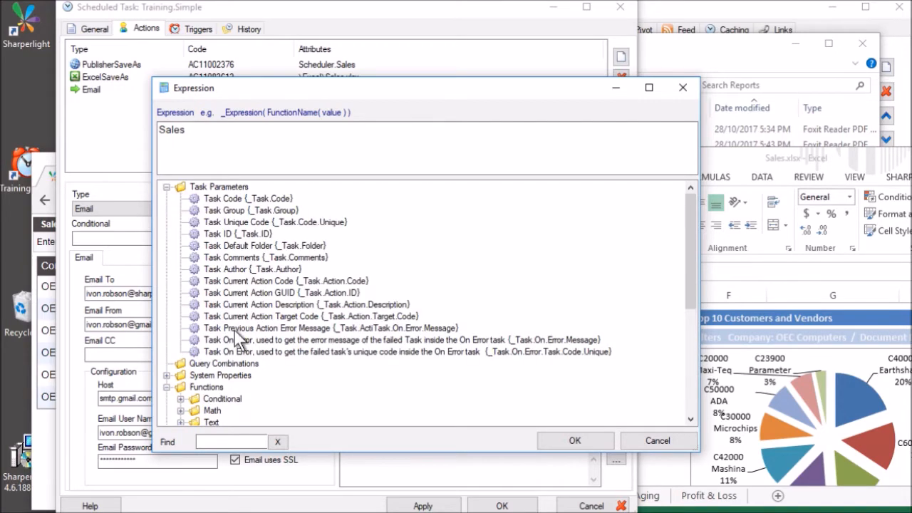
scroll(239, 345, down, 1)
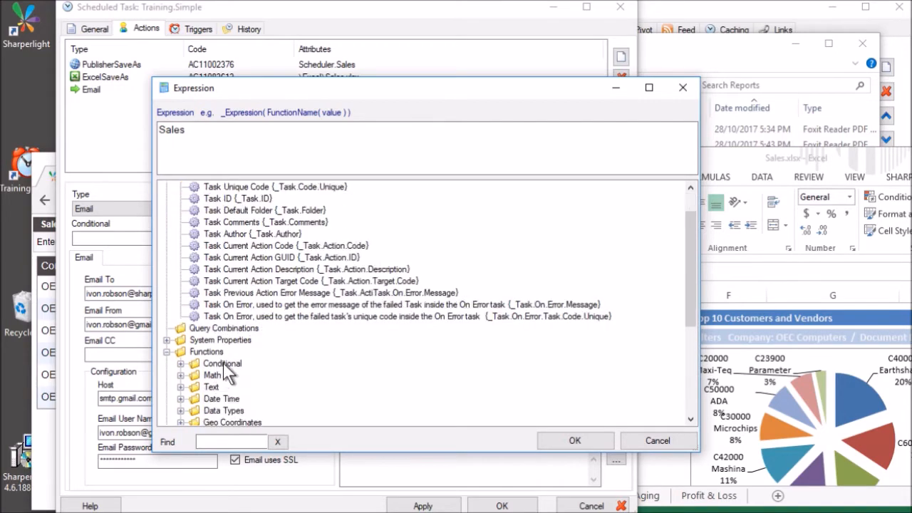
click(167, 340)
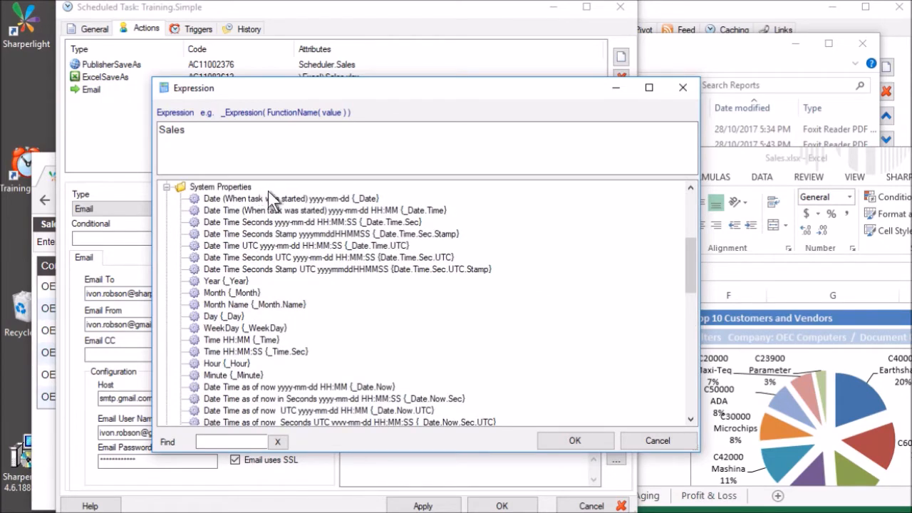
scroll(266, 273, down, 1)
scroll(268, 274, down, 6)
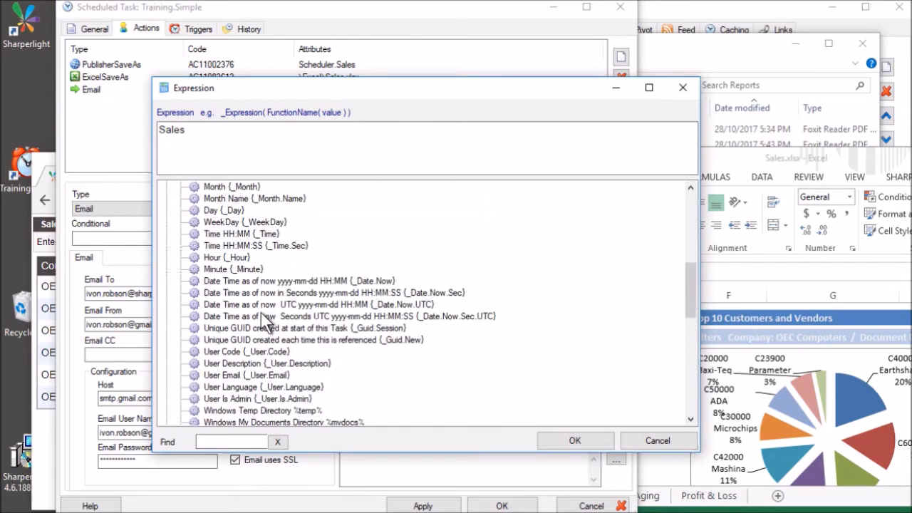
scroll(252, 322, up, 10)
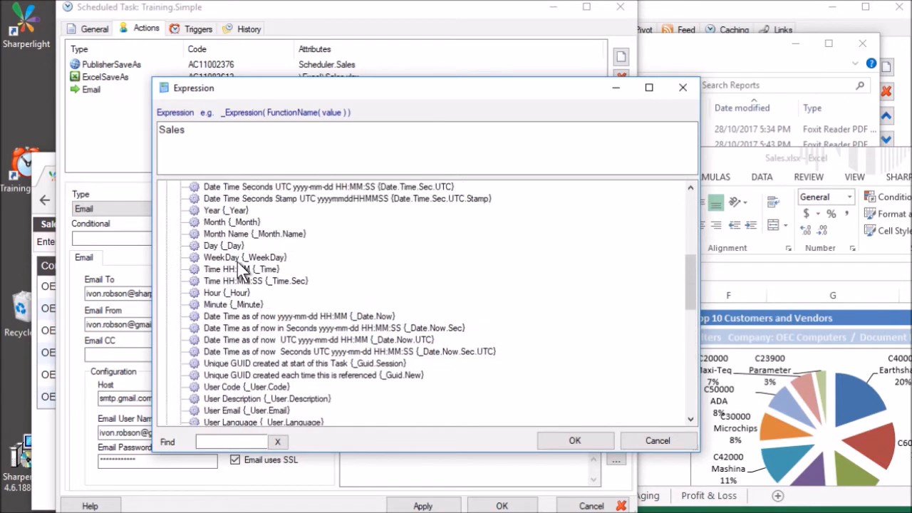
click(167, 292)
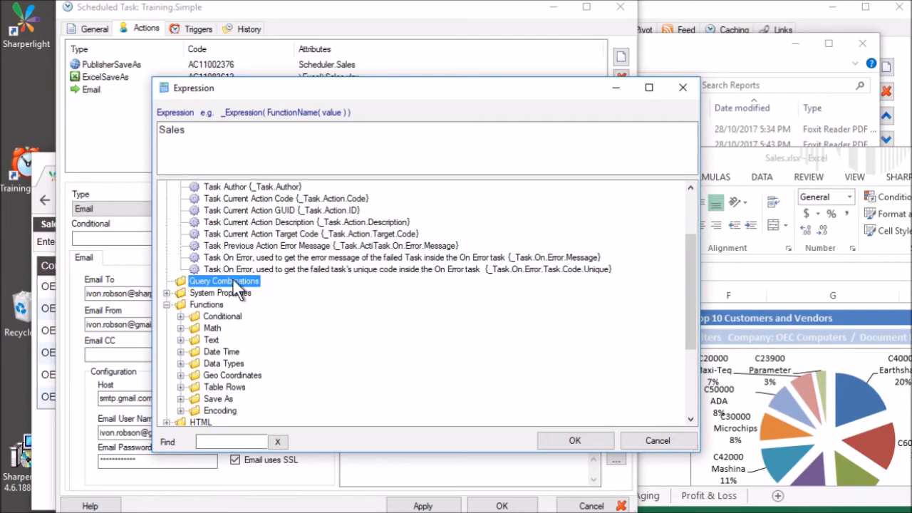
scroll(305, 313, up, 3)
scroll(276, 347, down, 2)
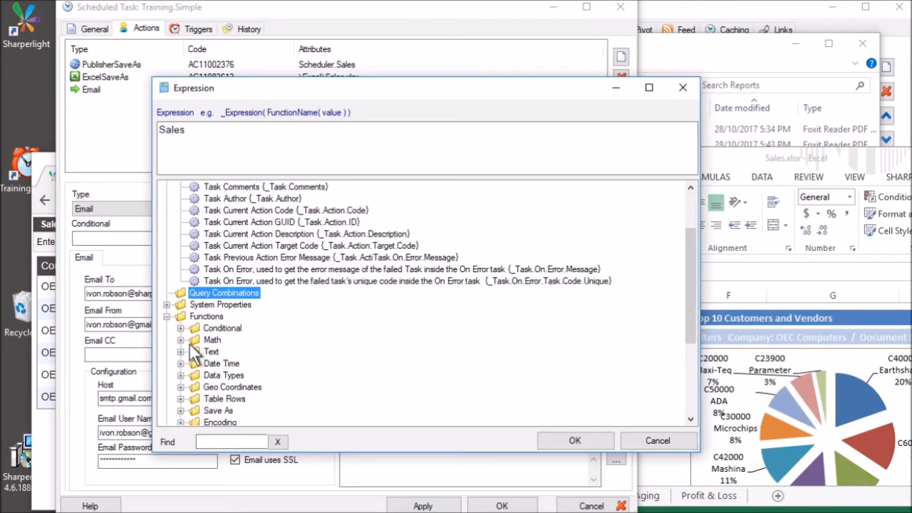
click(166, 304)
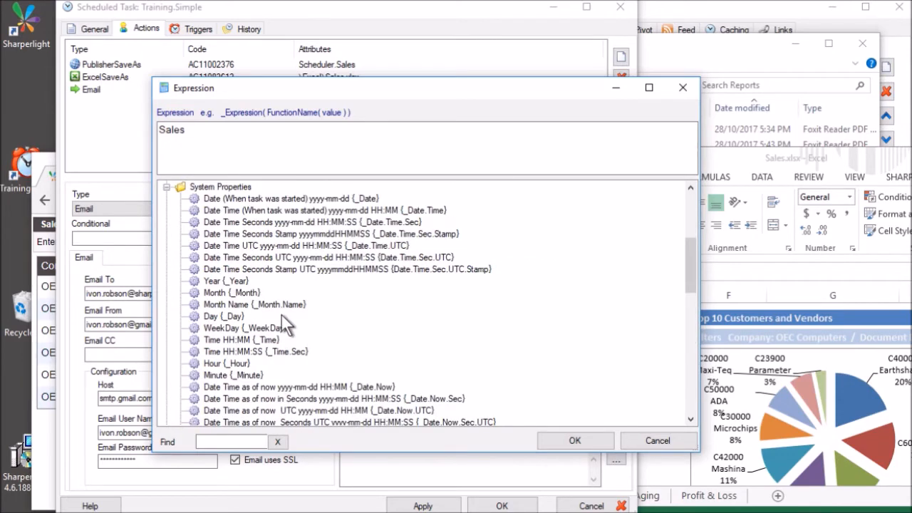
Insert Month Name and Day so the subject reads 'Sales {_Day}{_Month.Name} {_Year}', and confirm.
double_click(282, 304)
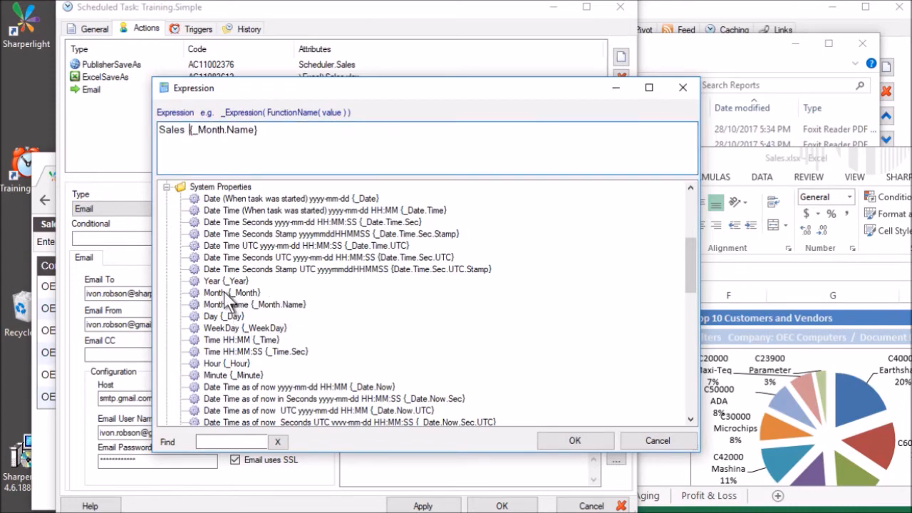
key(End)
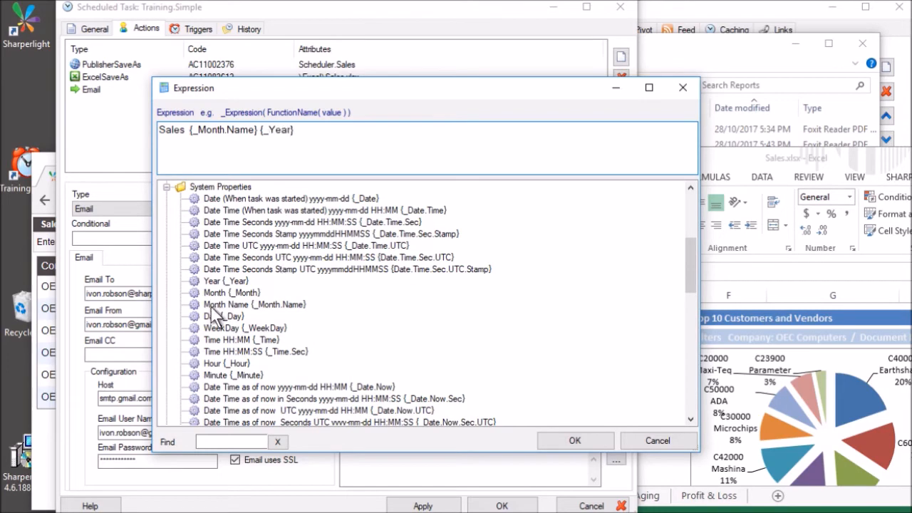
double_click(222, 316)
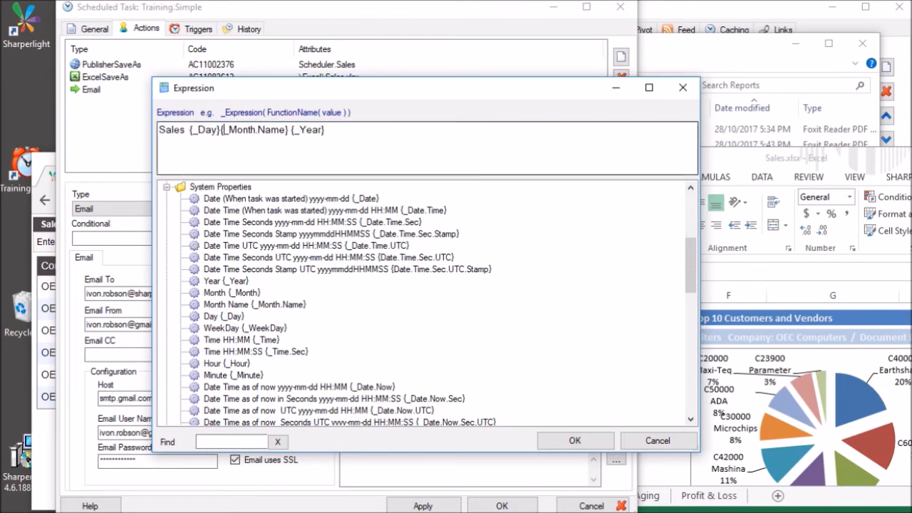
key(Return)
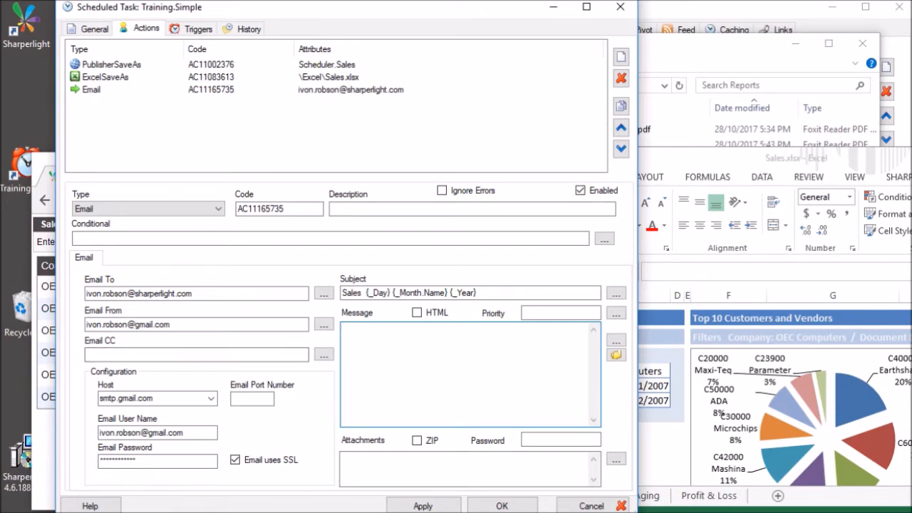
Paste the body 'Hi / Please find attached the latest Sales Report for {_Date} / Regards / Finance Department'.
text(Hi  Please find attached the latest Sales Report for {_Date}  Regards  Finance Department)
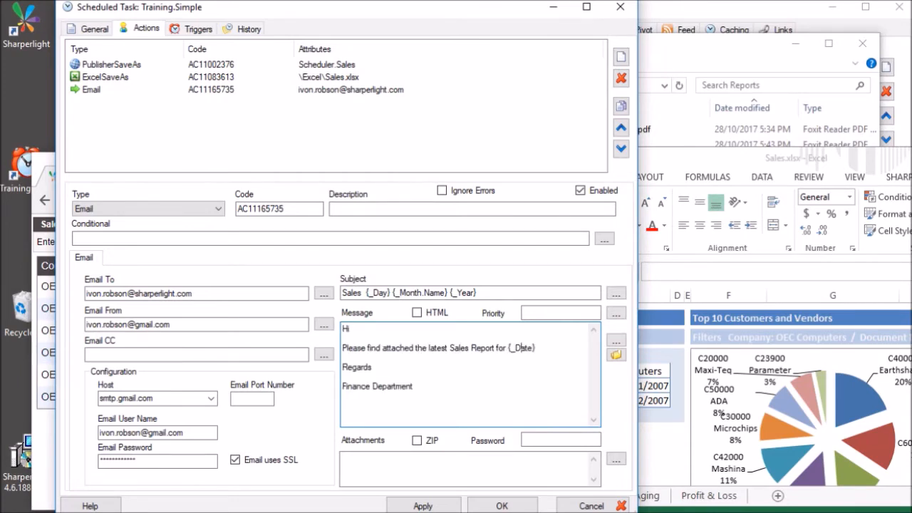
click(617, 341)
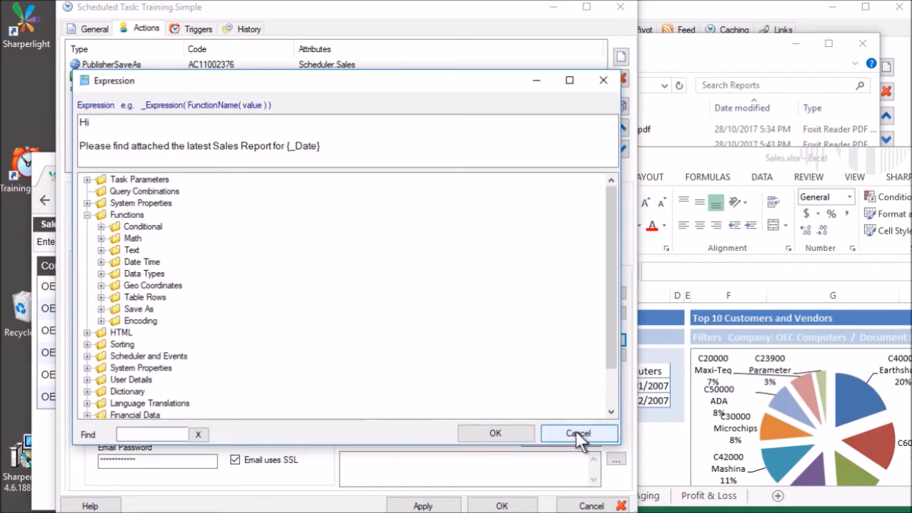
click(578, 433)
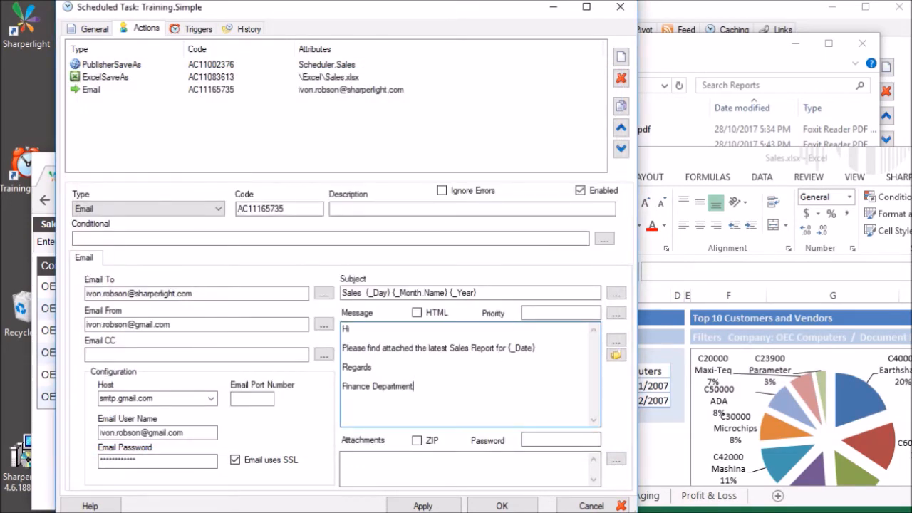
key(Tab)
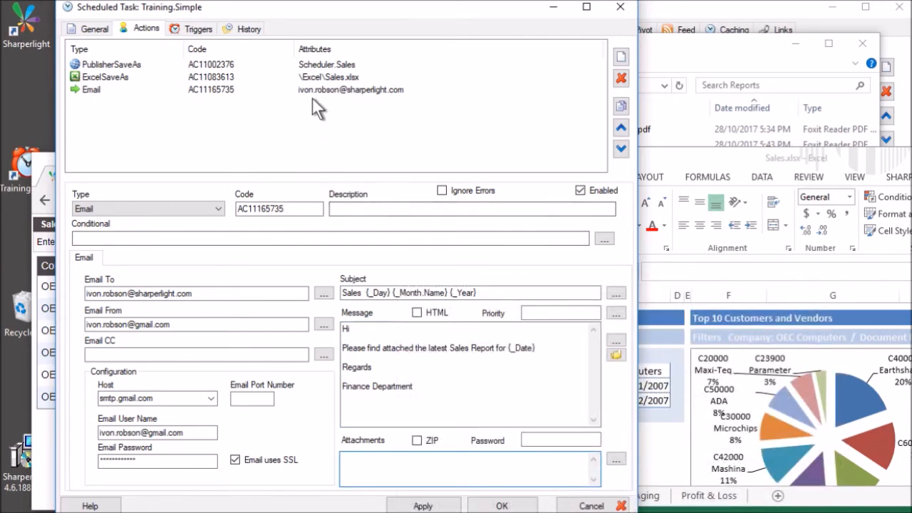
Attach \Reports\Sales.pdf, copied from the PublisherSaveAs output path, to the email.
click(303, 65)
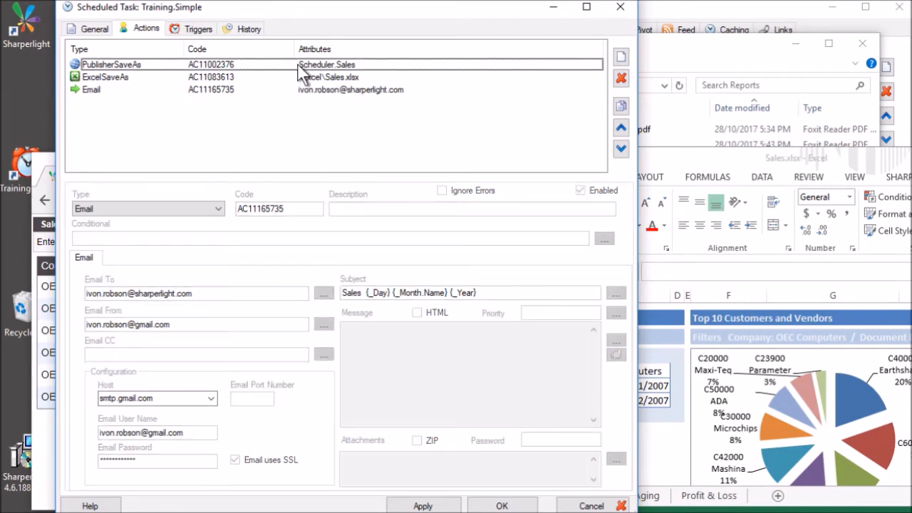
drag(421, 310, 349, 311)
key(ctrl+c)
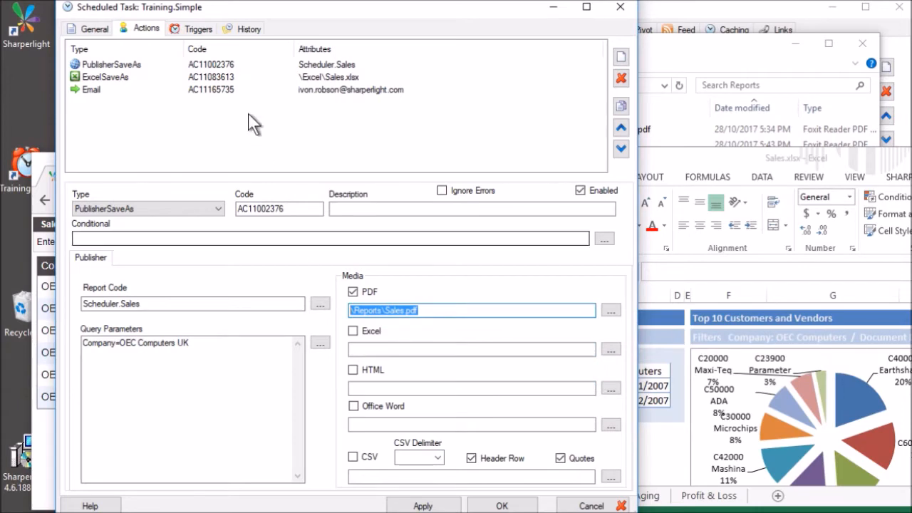
click(219, 89)
click(363, 460)
key(ctrl+v)
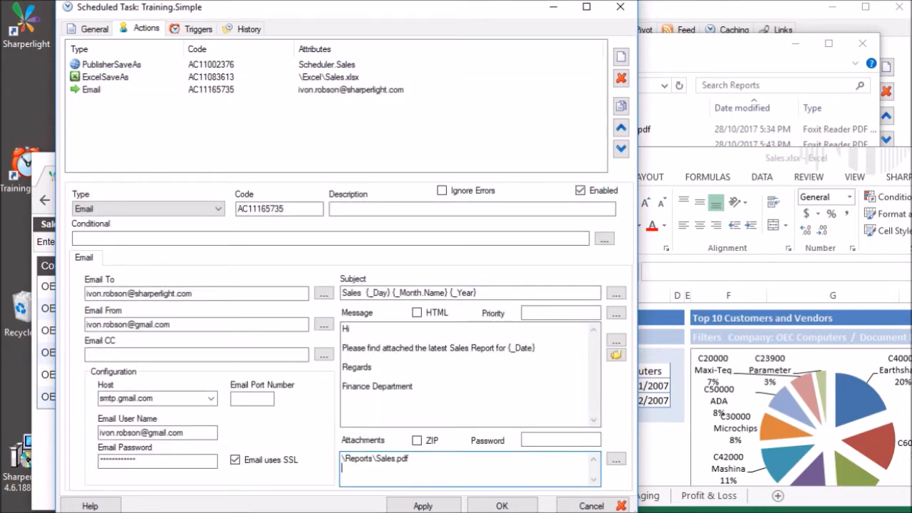
key(Return)
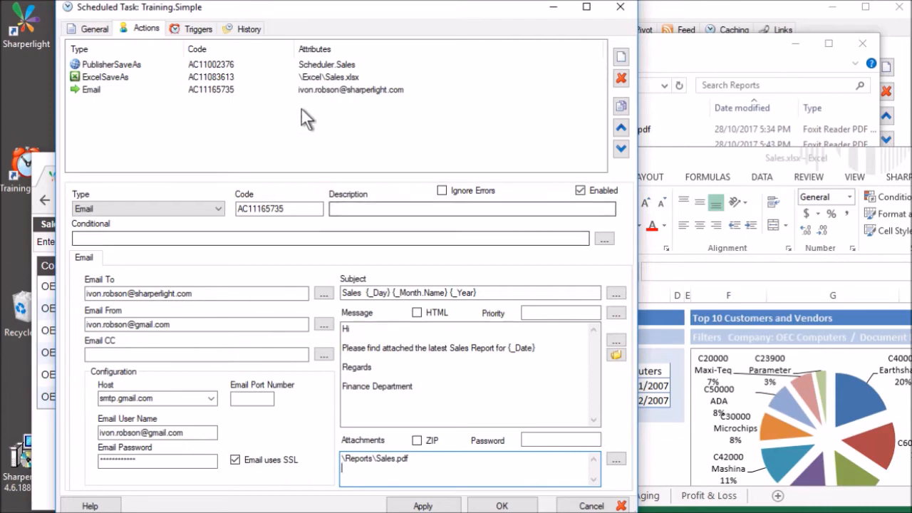
Add \Report\Sales.xlsx from ExcelSaveAs as the second attachment and save the task.
click(307, 78)
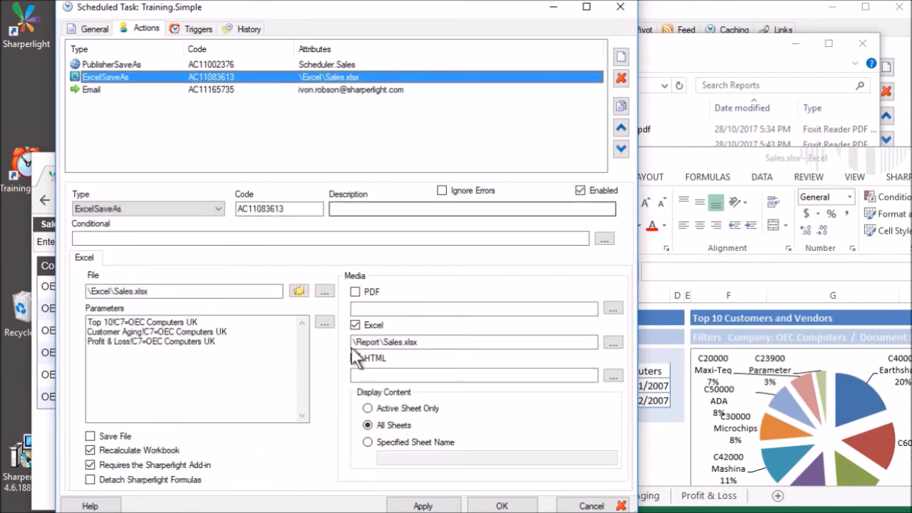
click(421, 342)
drag(420, 342, 347, 340)
key(ctrl+c)
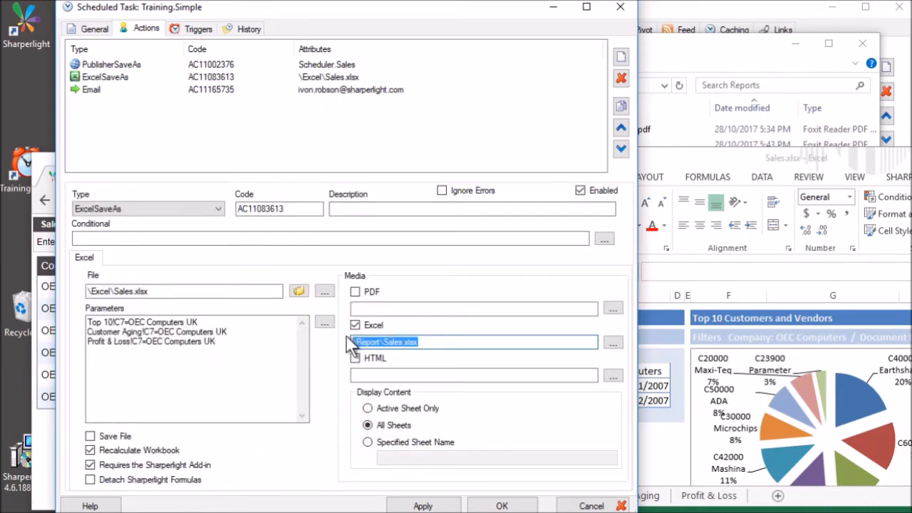
click(243, 90)
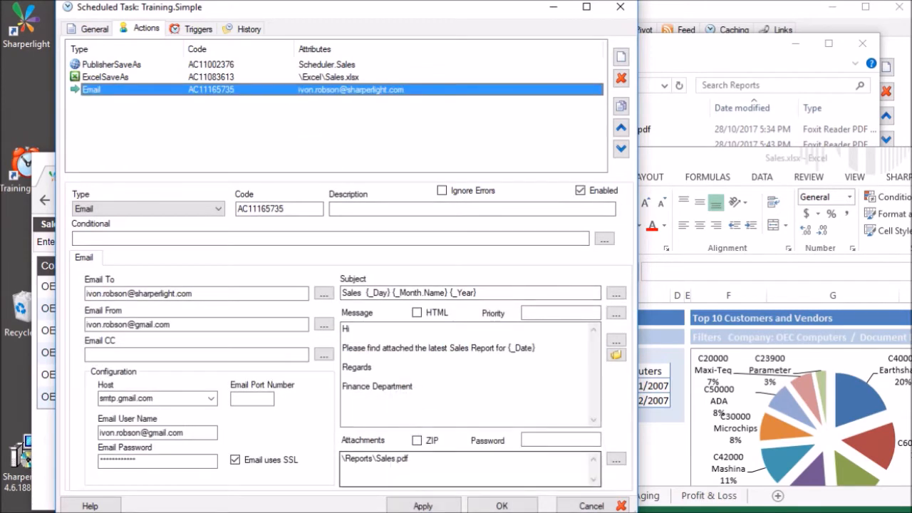
key(ctrl+v)
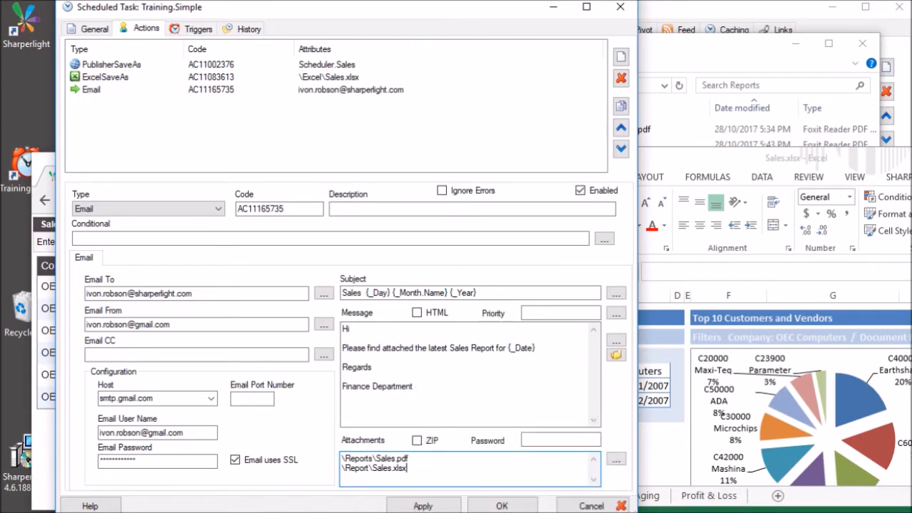
click(545, 440)
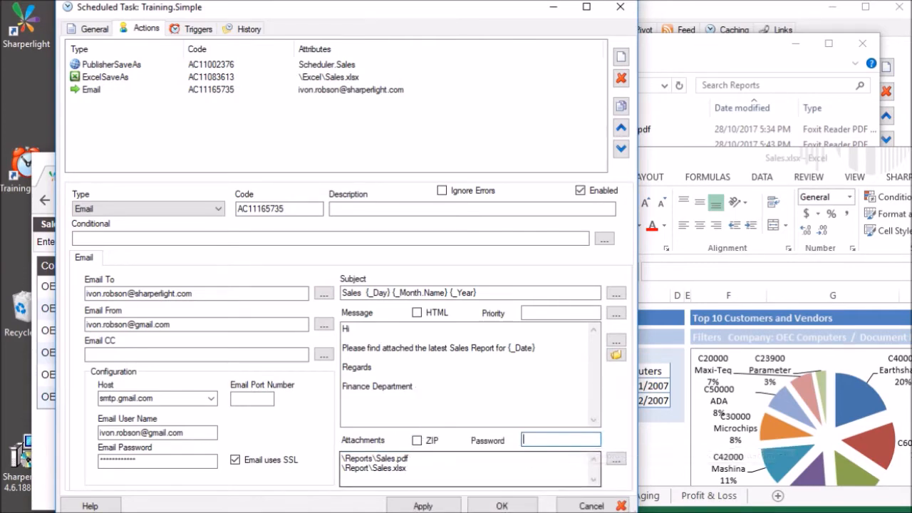
click(408, 468)
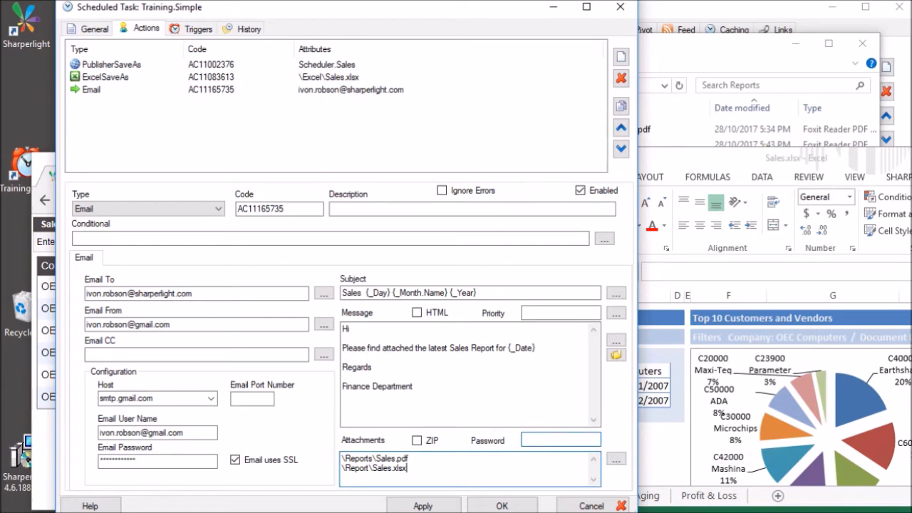
click(502, 507)
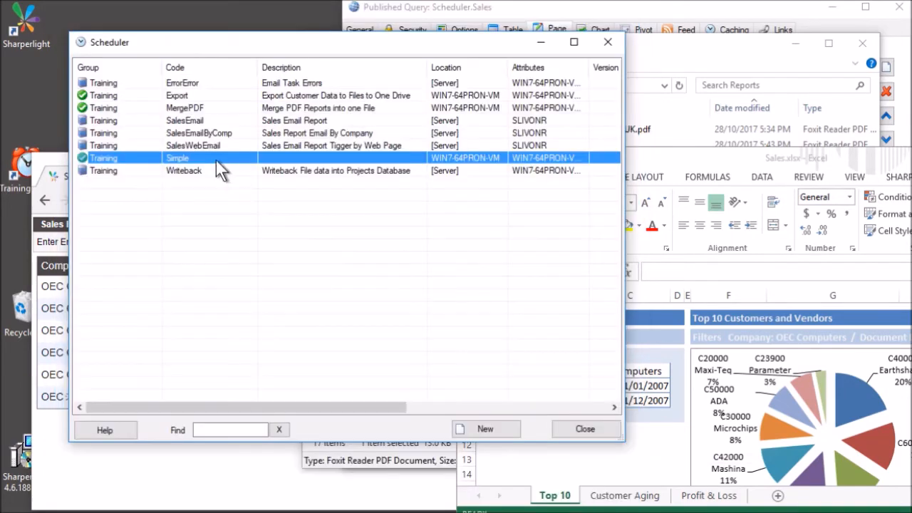
Execute the Simple task from the Scheduler list to send its sales report email.
right_click(208, 155)
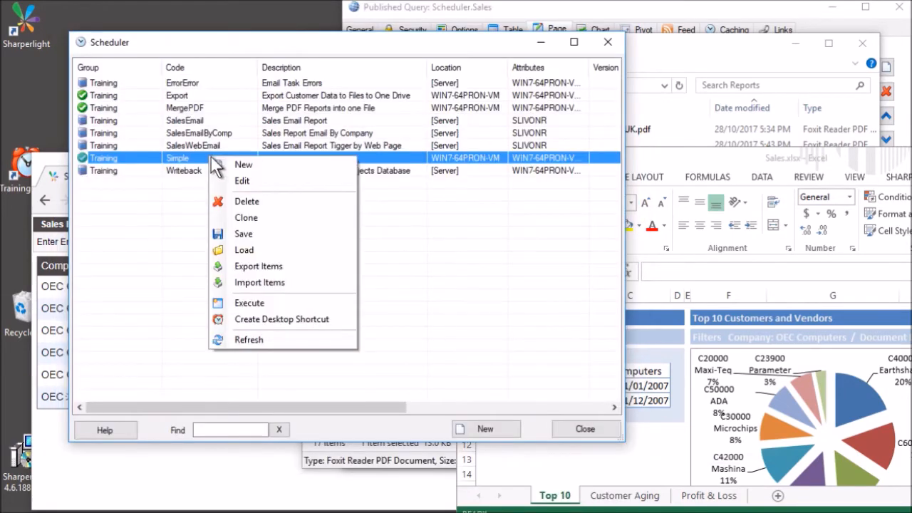
click(273, 305)
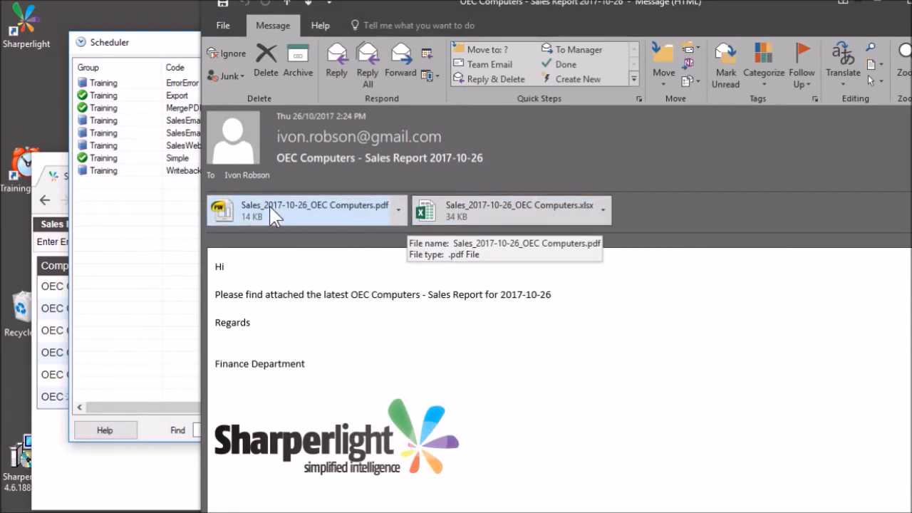
Open and close the attached OEC Computers PDF report, then review the message body's date and logo.
double_click(331, 205)
click(491, 298)
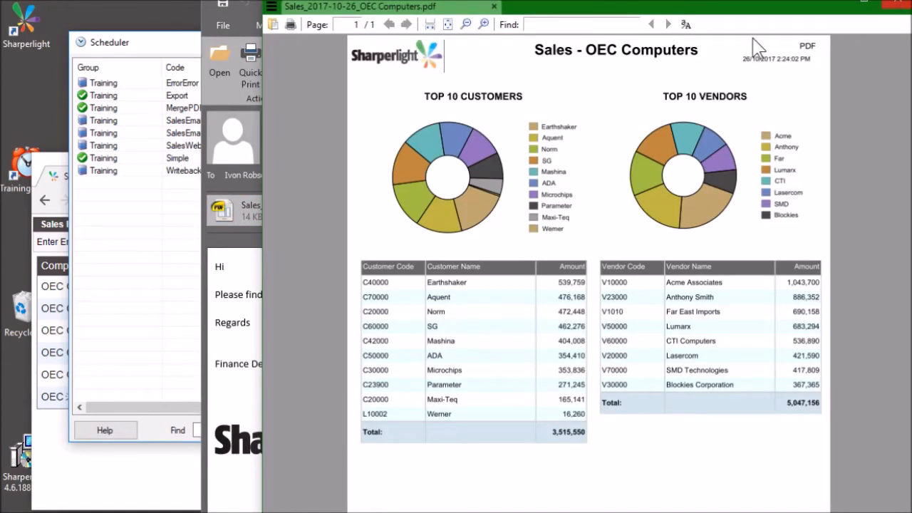
click(904, 4)
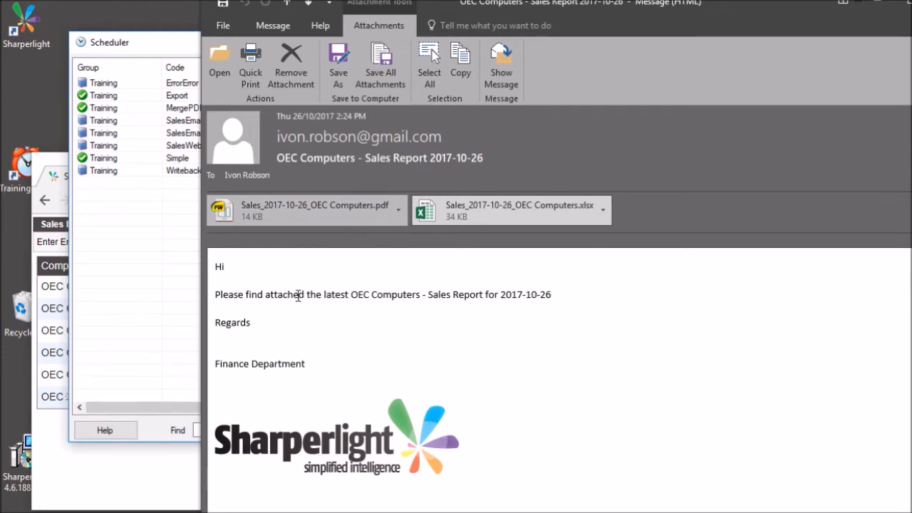
drag(501, 295, 552, 296)
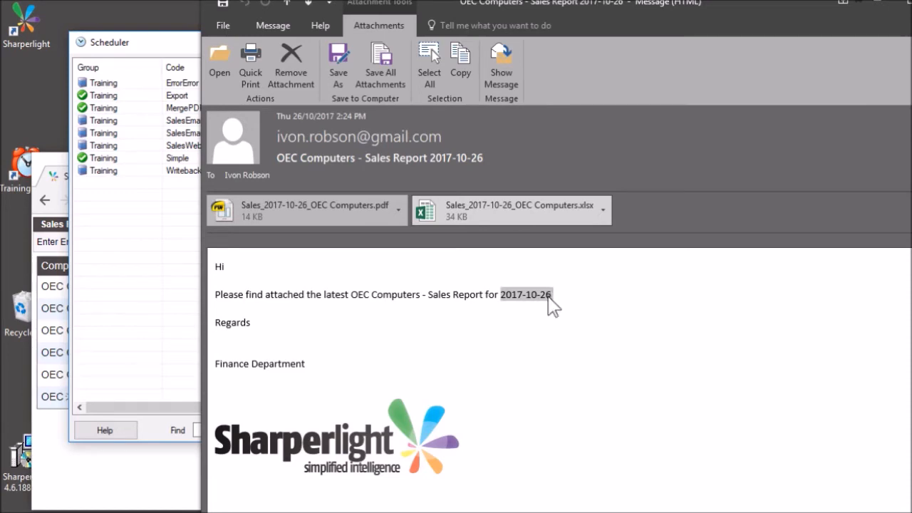
click(326, 441)
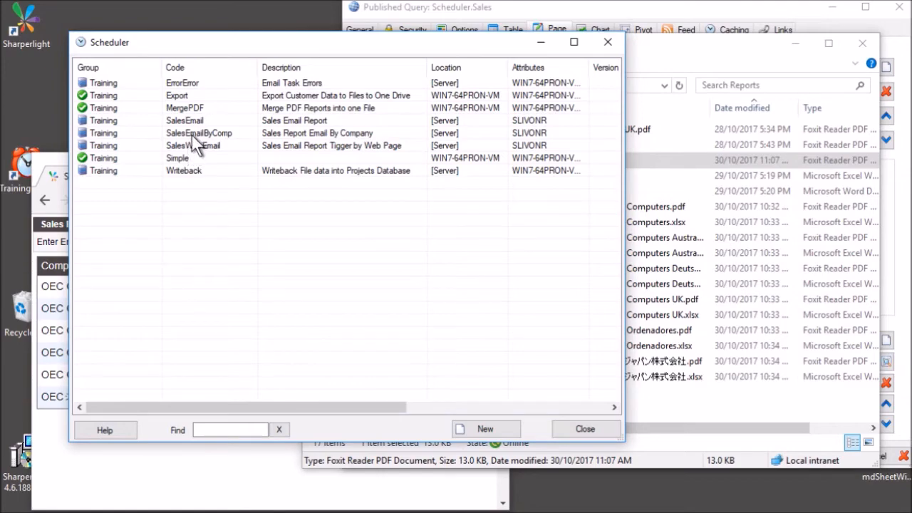
Open SalesEmailByComp and review its PublisherSaveAs, ExcelSaveAs, WordSaveAs and QueryCombinations actions.
double_click(230, 133)
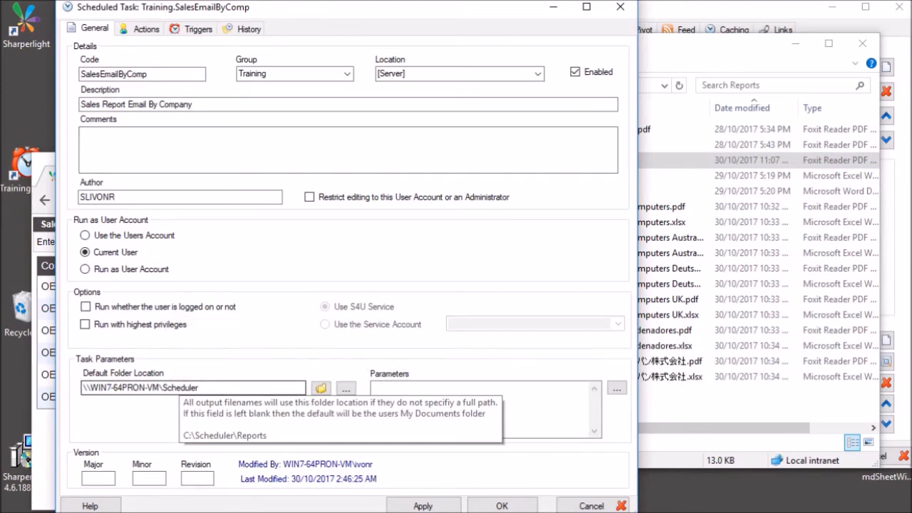
click(210, 389)
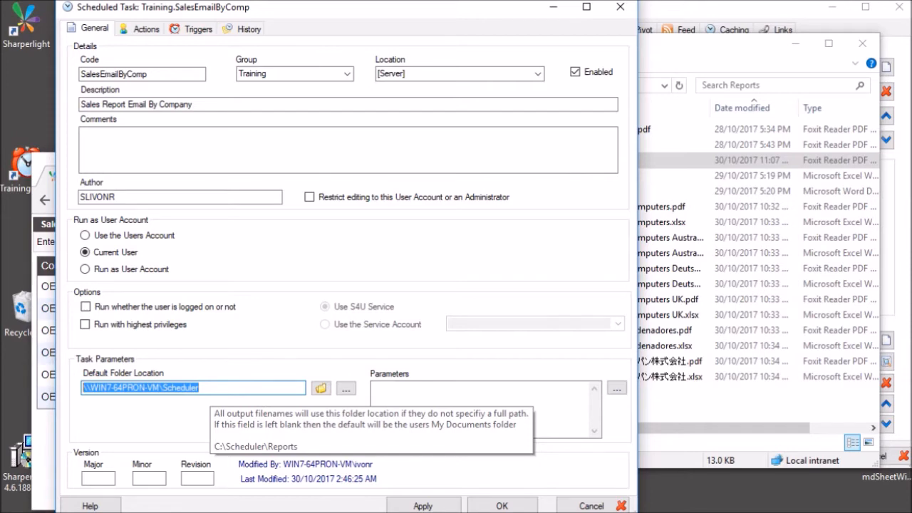
click(146, 28)
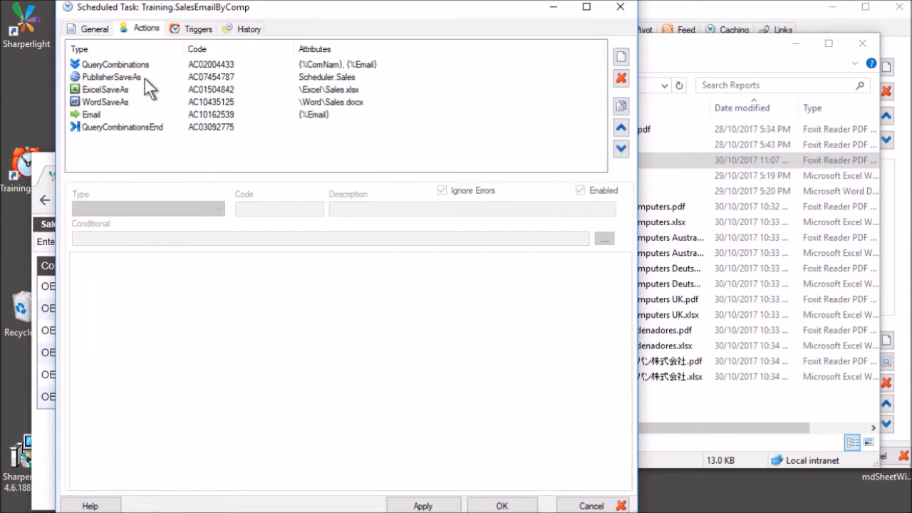
click(145, 79)
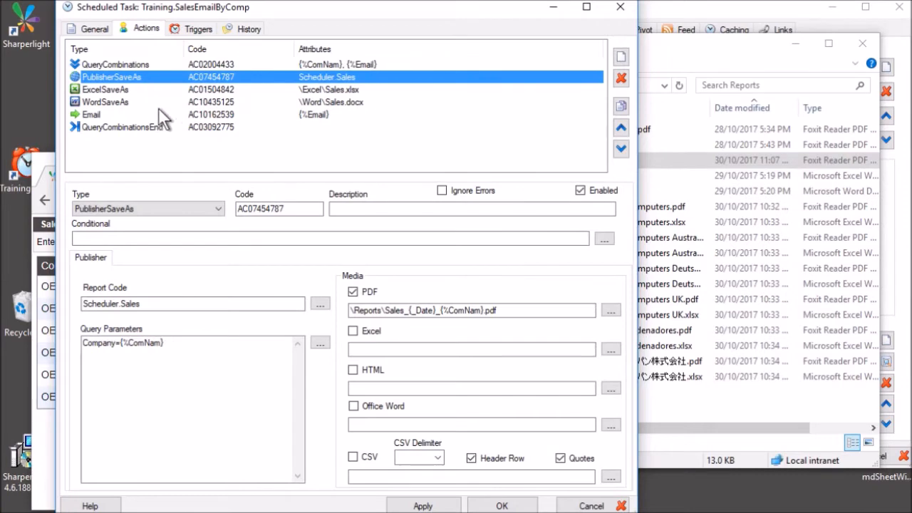
click(123, 90)
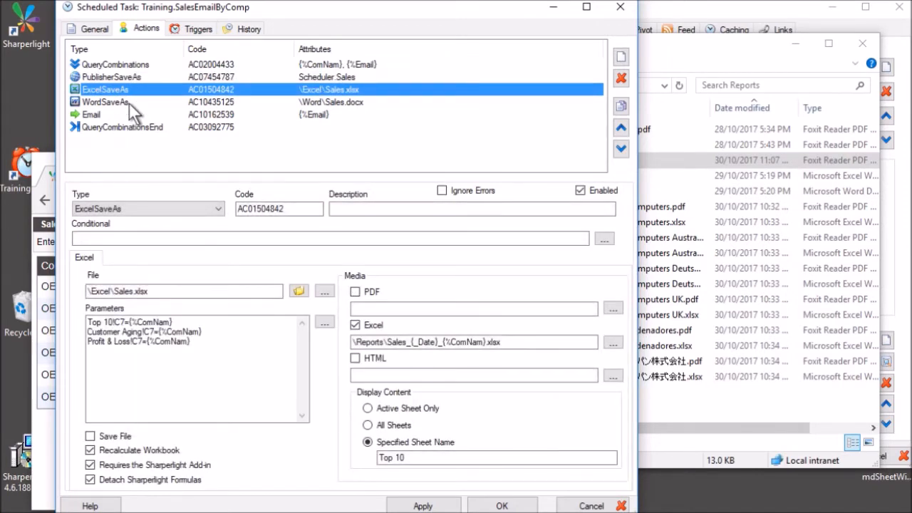
click(129, 103)
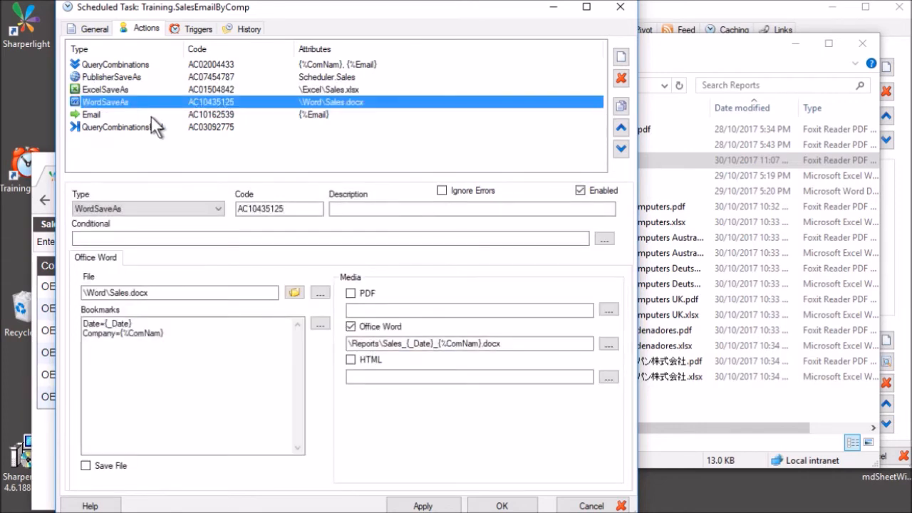
click(143, 77)
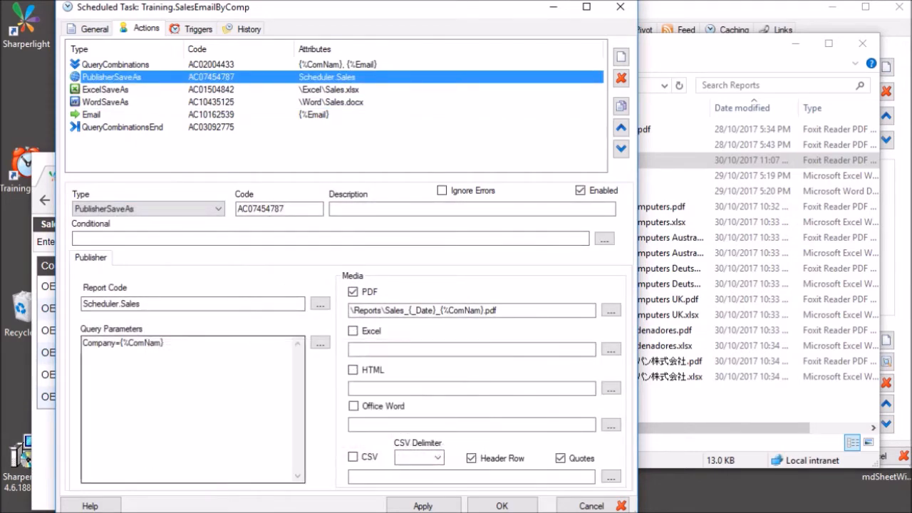
click(166, 343)
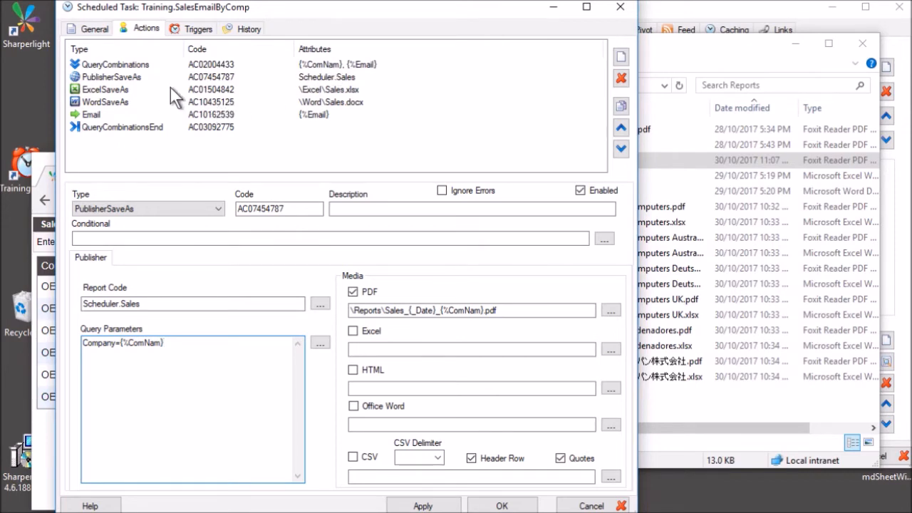
click(156, 62)
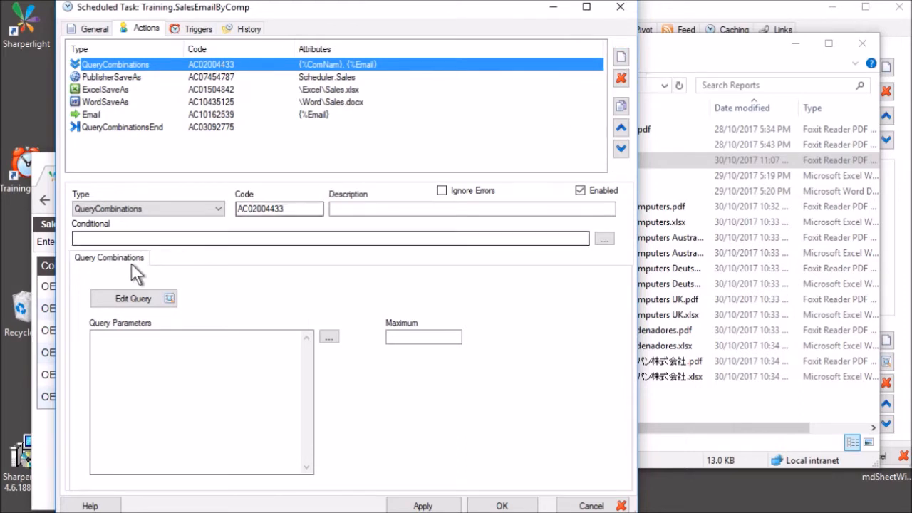
Keep the action type as QueryCombinations and open its query in the Query Builder.
click(179, 207)
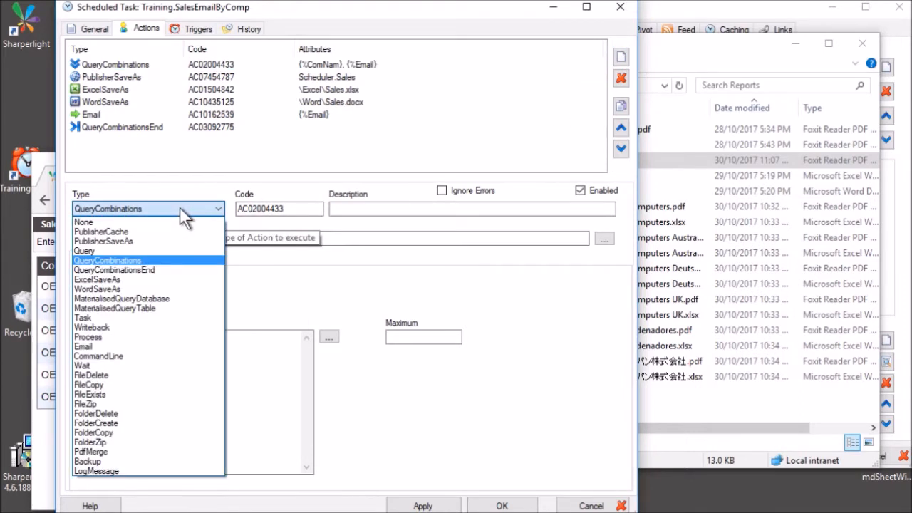
click(179, 206)
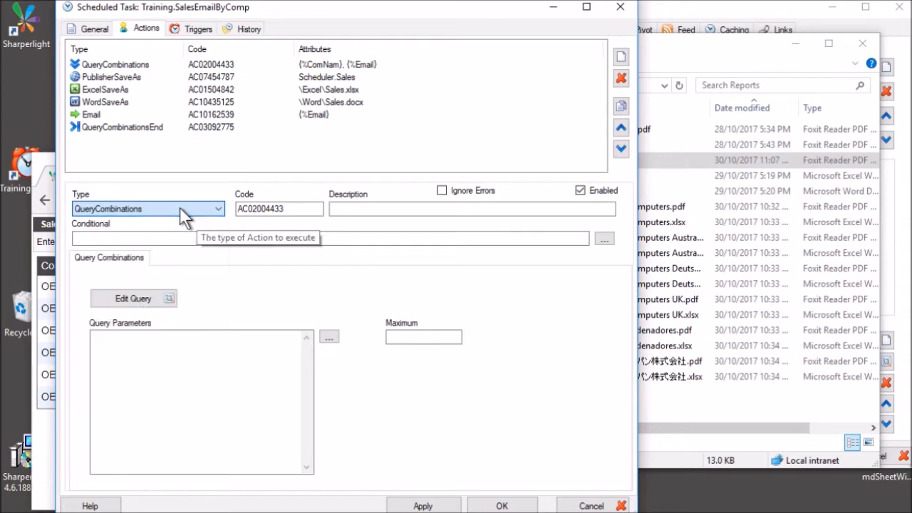
mouse_move(171, 301)
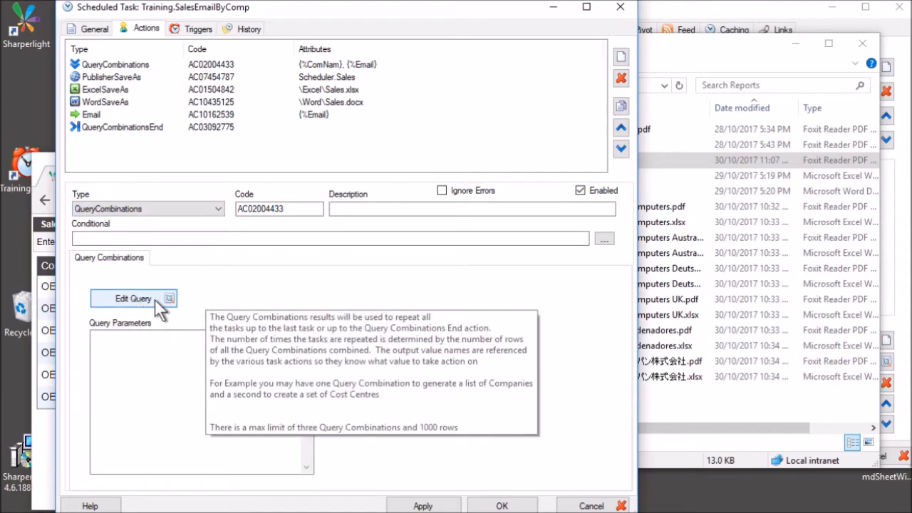
click(155, 298)
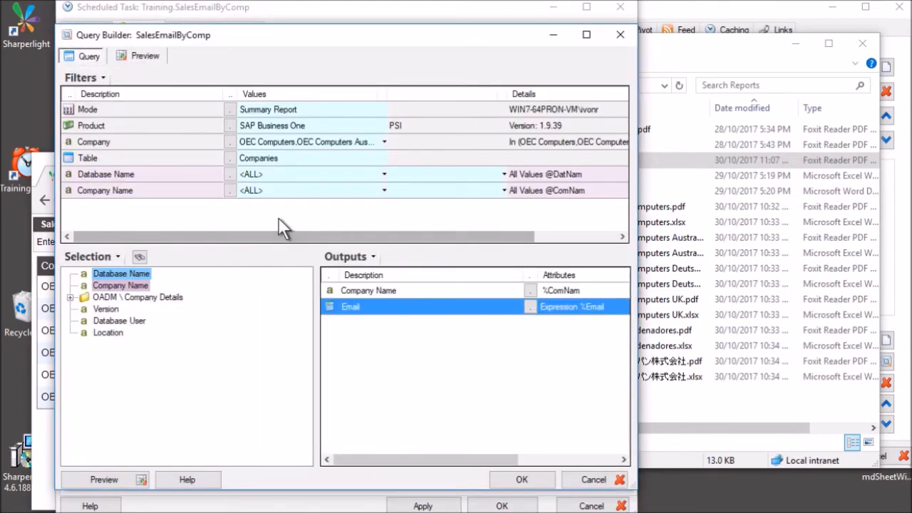
Check the Company lookup and preview the six companies with their email addresses.
click(229, 142)
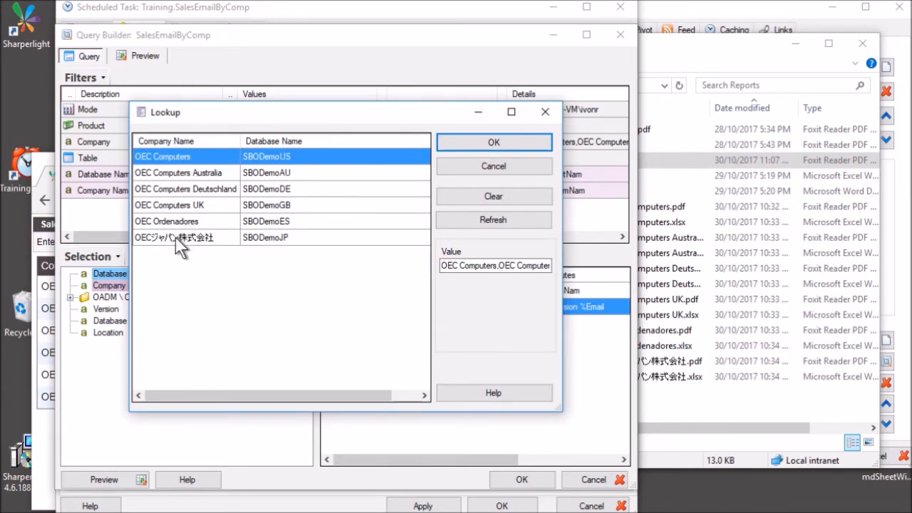
key(Escape)
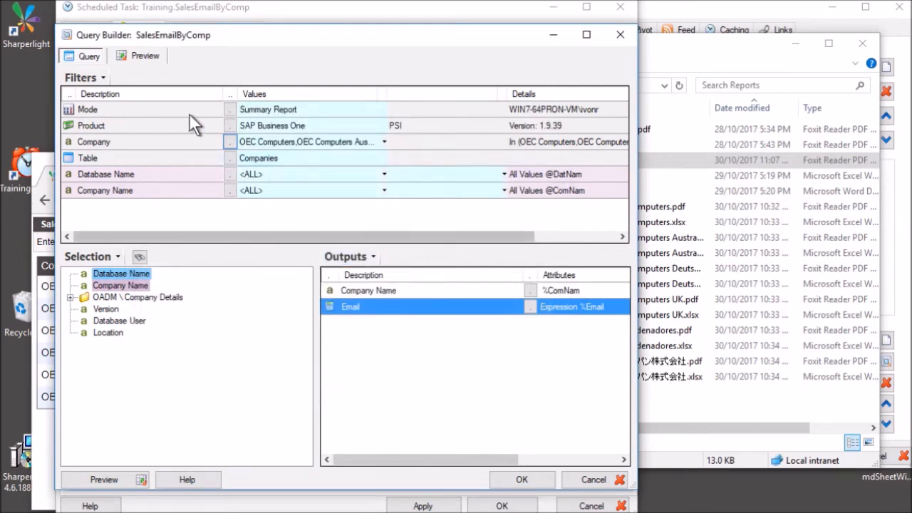
click(146, 56)
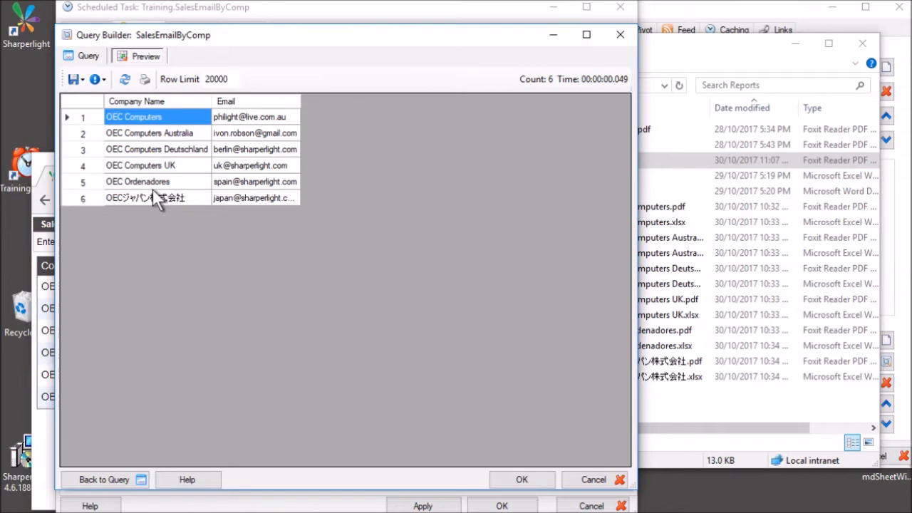
click(205, 168)
click(256, 120)
drag(256, 121, 255, 194)
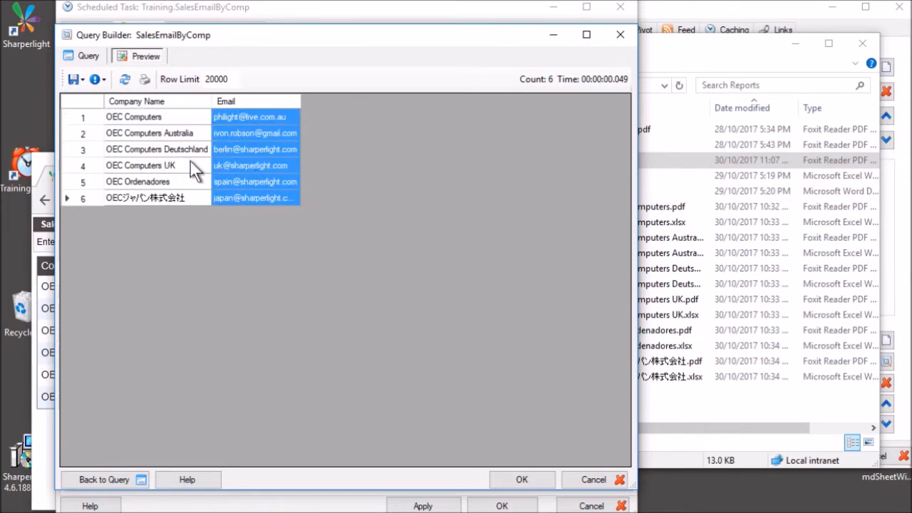
Inspect the Email output's expression and search the function list for 'switch'.
click(98, 56)
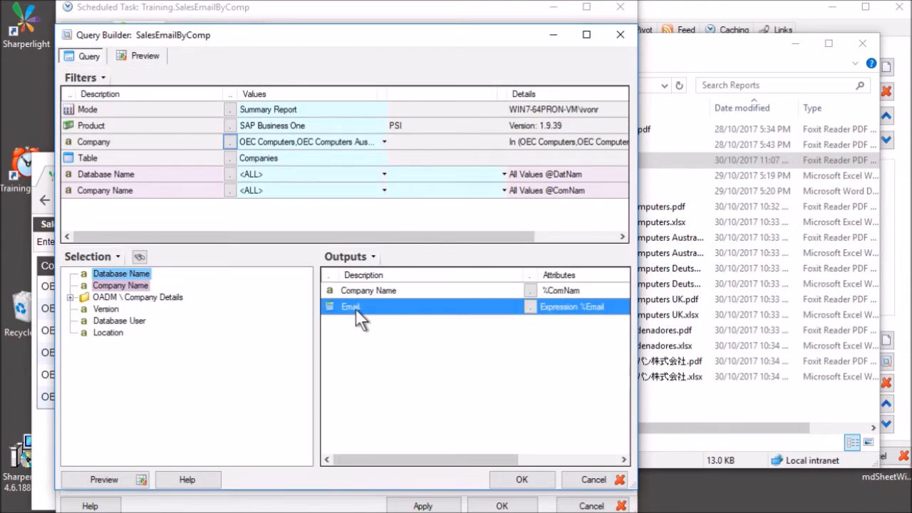
double_click(356, 309)
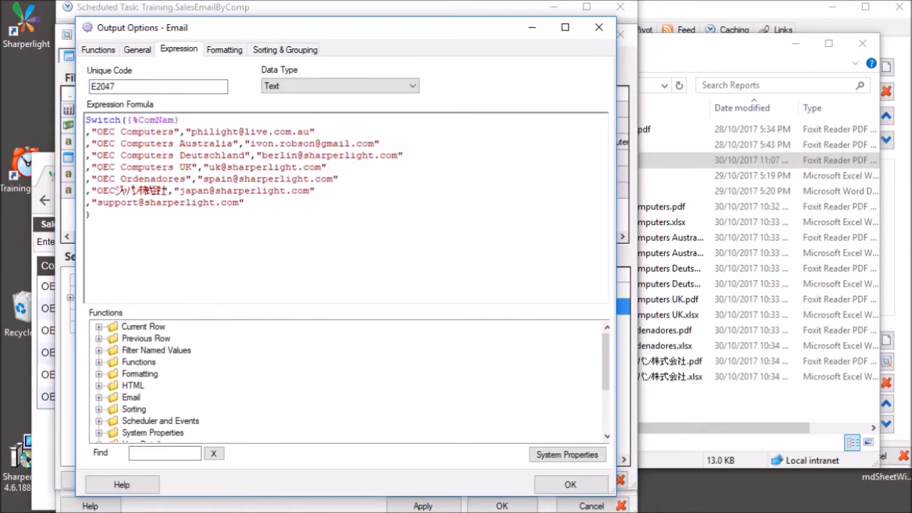
drag(202, 132, 309, 132)
click(251, 167)
click(165, 453)
text(switch)
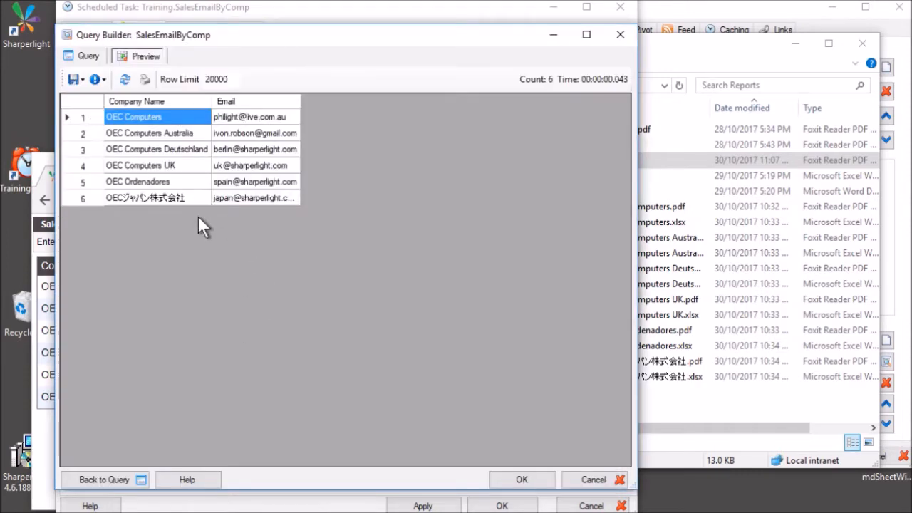
Verify the Company Name output's reference name is ComNam.
click(88, 55)
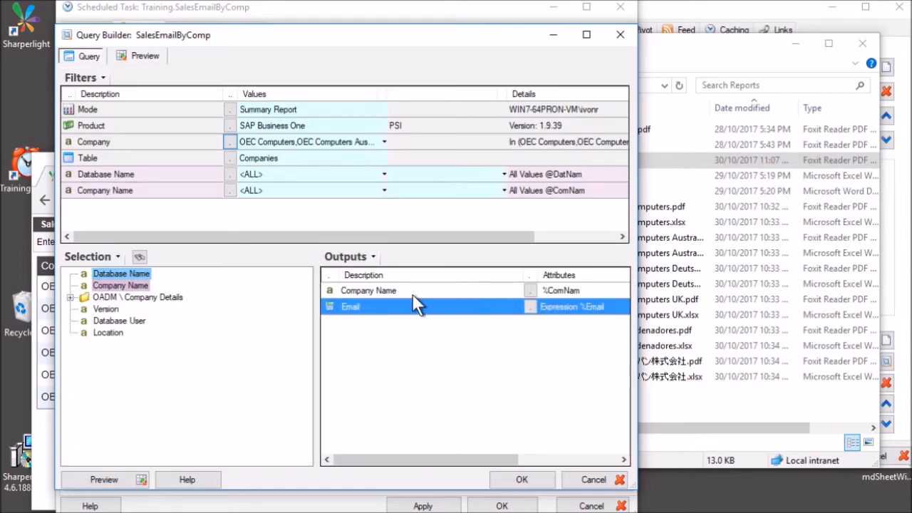
click(412, 291)
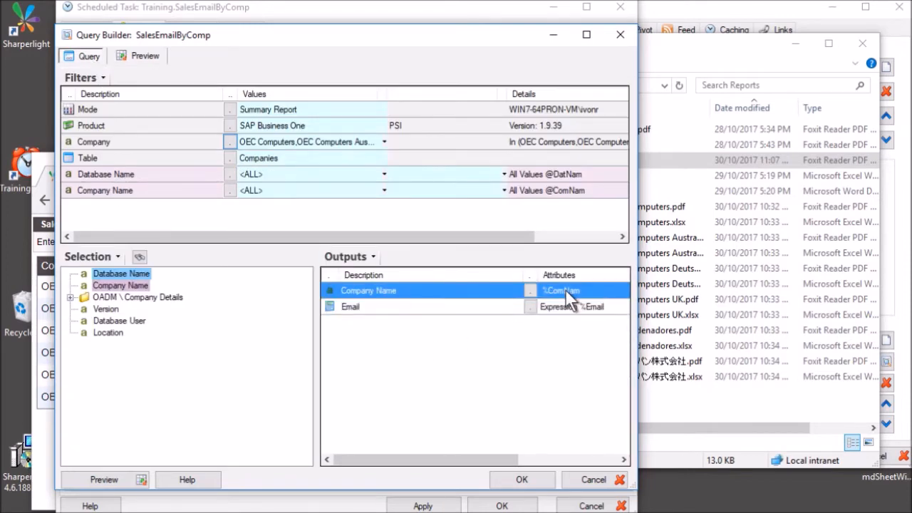
right_click(425, 289)
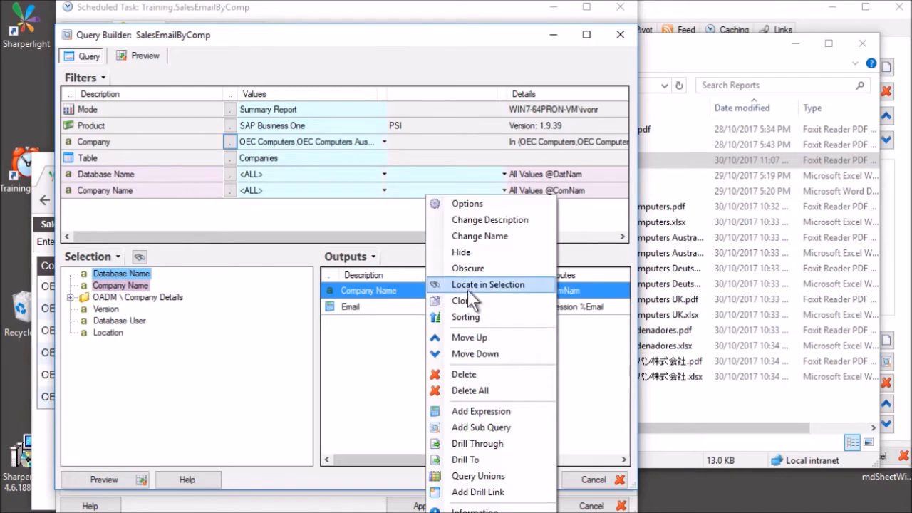
click(466, 236)
click(213, 255)
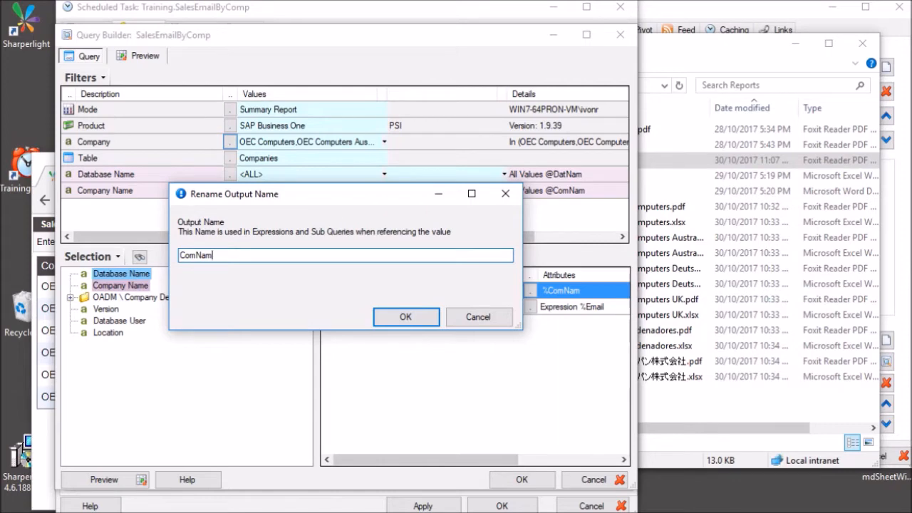
click(476, 317)
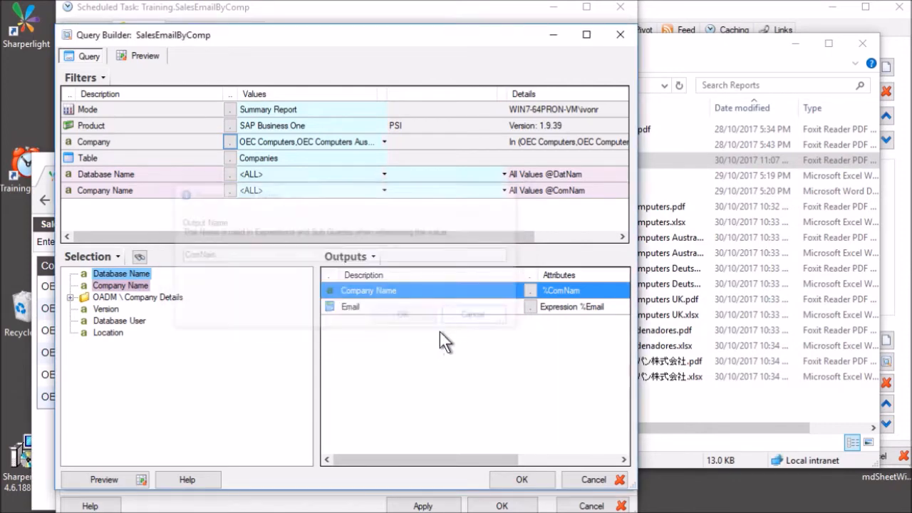
Accept the query with OK and reselect the QueryCombinations action.
click(368, 305)
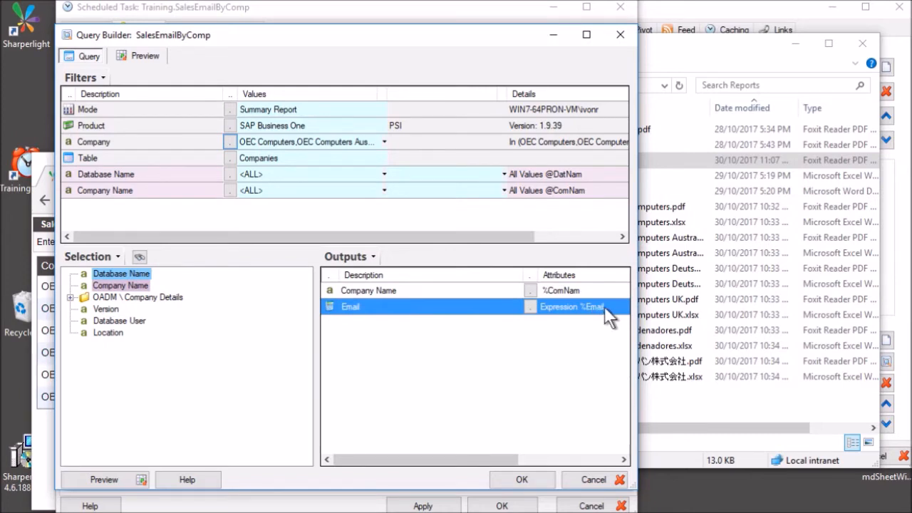
click(526, 483)
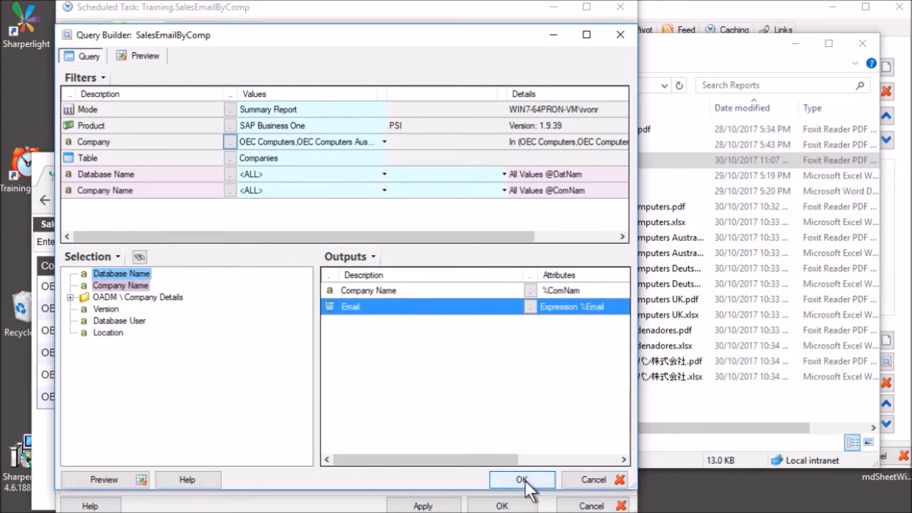
click(175, 65)
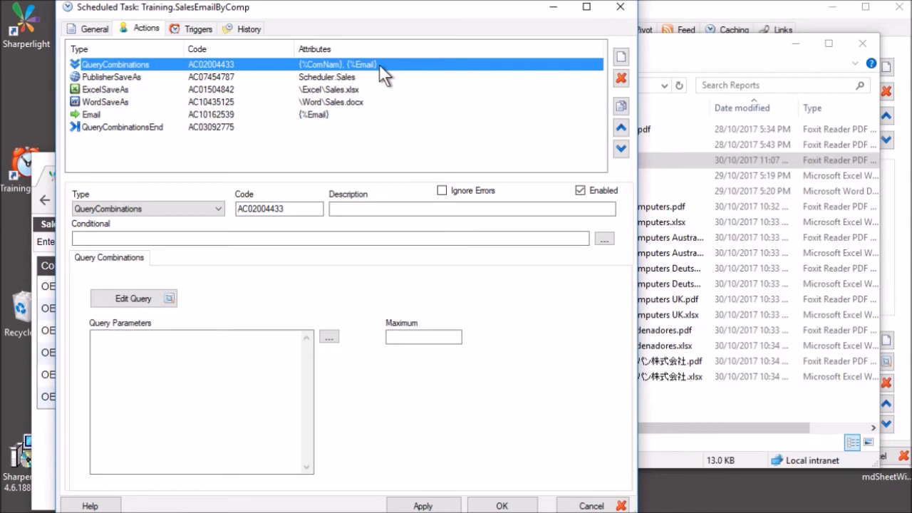
Complete the PublisherSaveAs query parameter so it reads Company={%ComNam}.
click(153, 77)
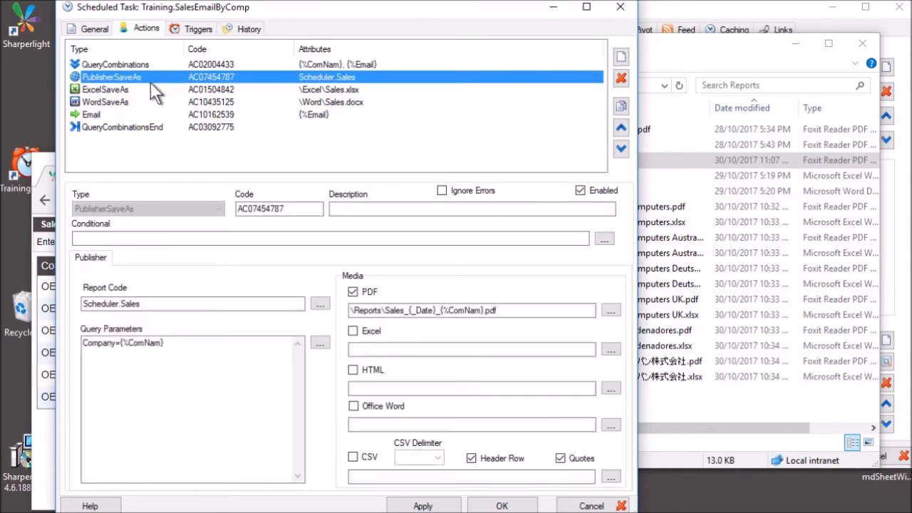
click(108, 343)
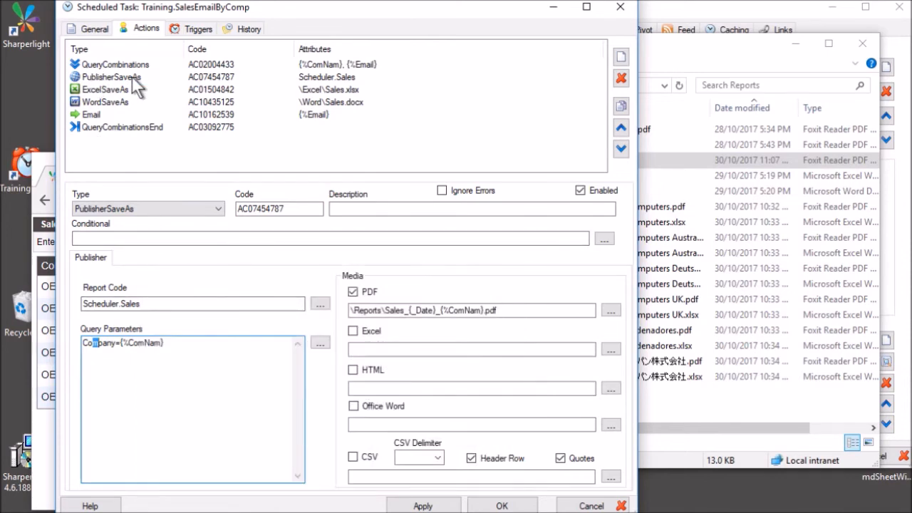
click(103, 343)
click(165, 342)
text(})
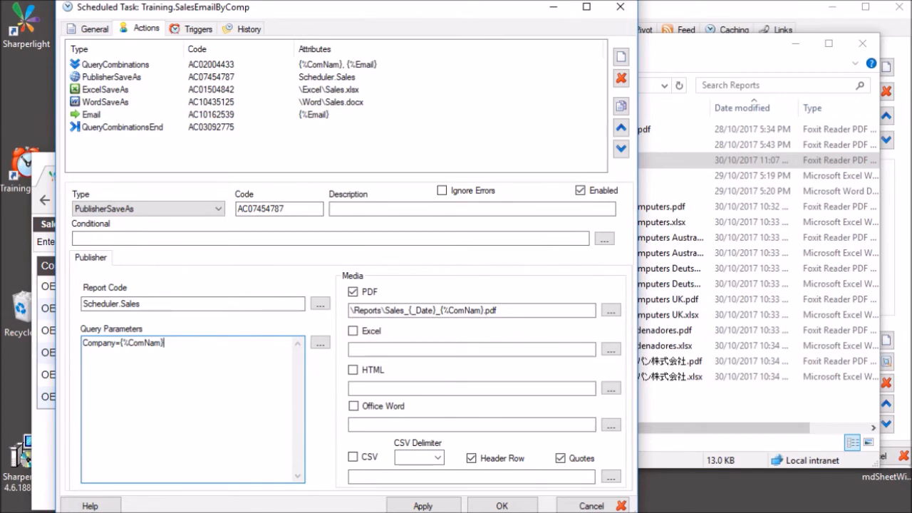
click(319, 342)
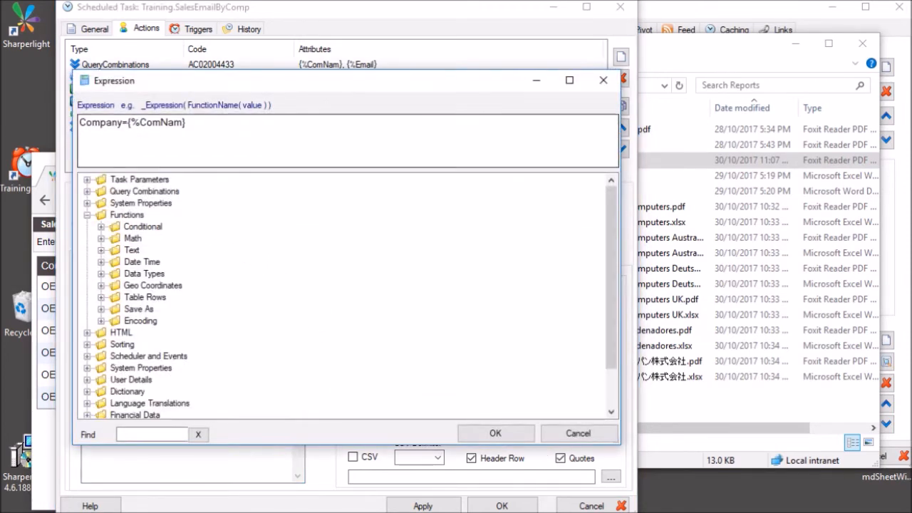
click(87, 192)
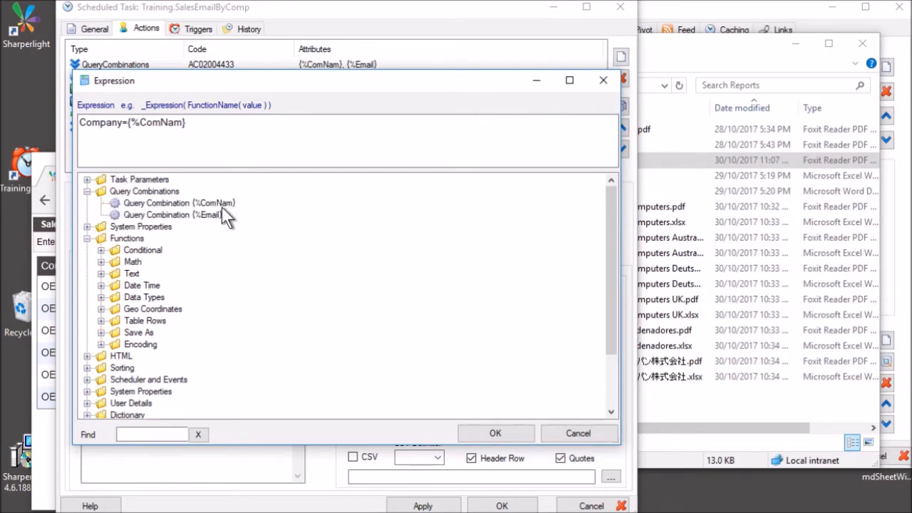
drag(187, 122, 126, 122)
key(Delete)
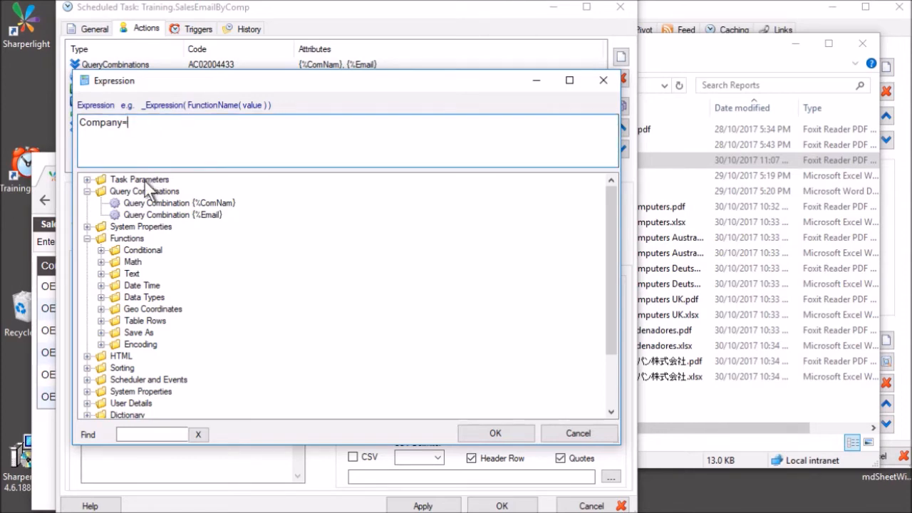
double_click(203, 203)
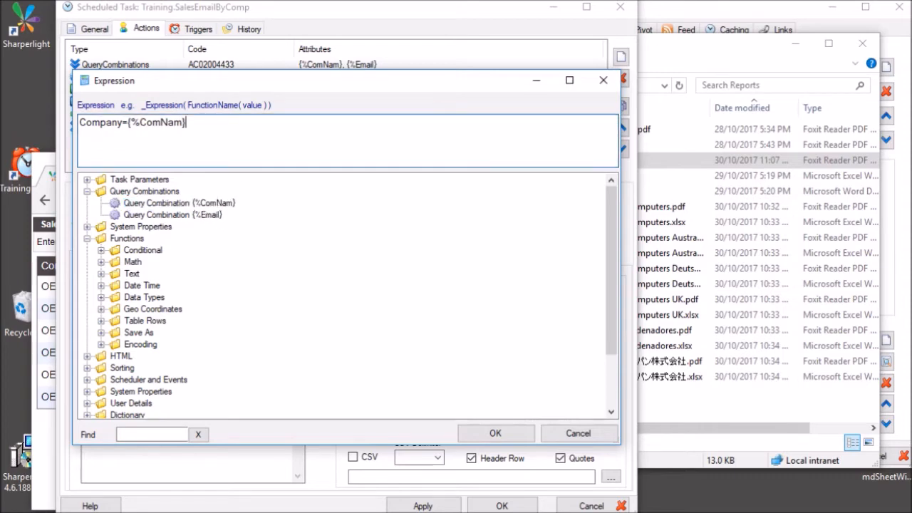
key(Return)
text(Email=)
double_click(212, 212)
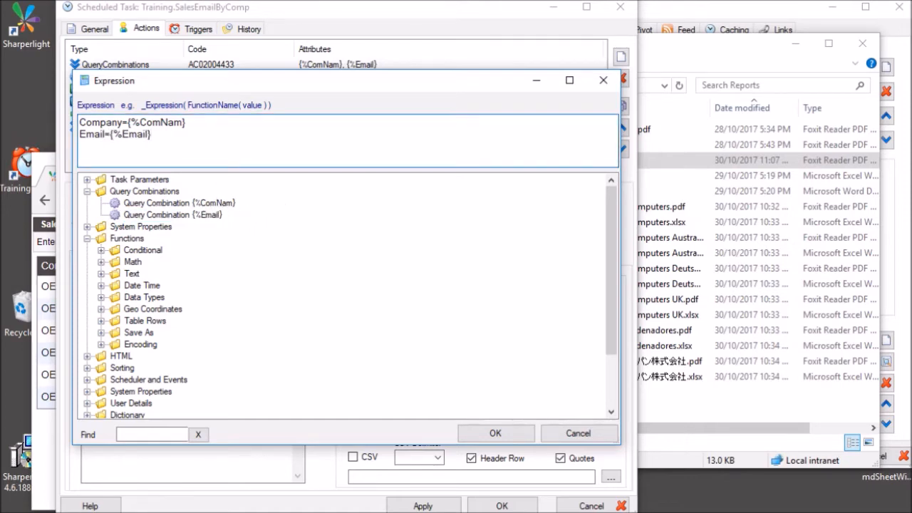
click(187, 122)
click(131, 123)
drag(128, 123, 187, 122)
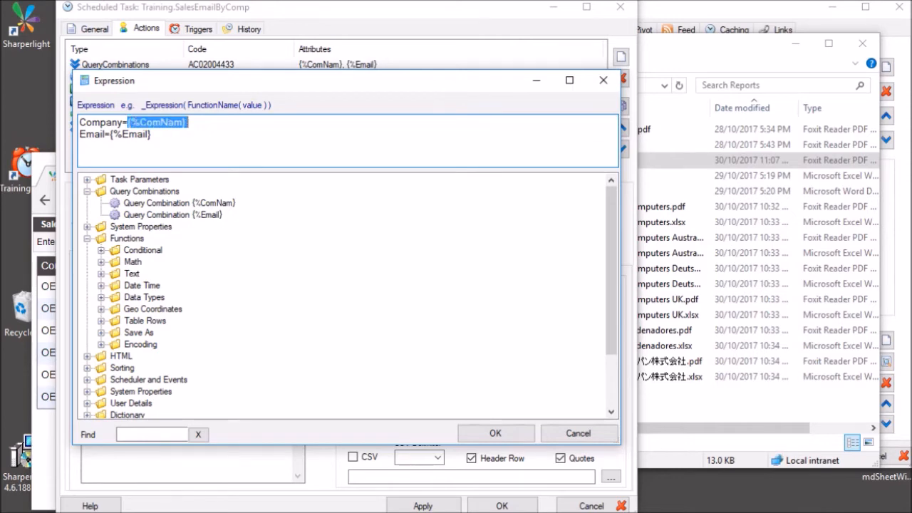
text(_Exp)
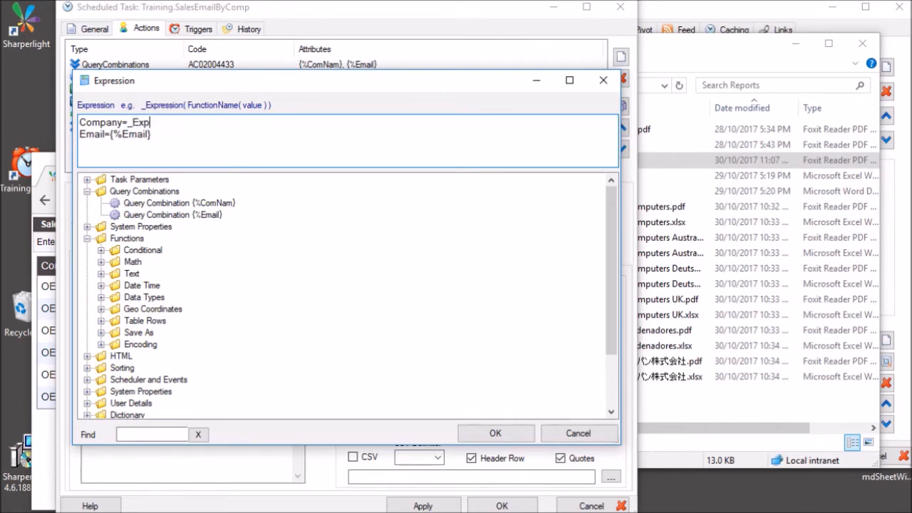
text(ression()
key(shift+Left)
key(shift+Left)
key(shift+Left)
key(shift+Left)
key(shift+Left)
key(shift+Left)
key(shift+Left)
key(shift+Left)
key(shift+Left)
key(shift+Left)
key(shift+Left)
key(shift+Left)
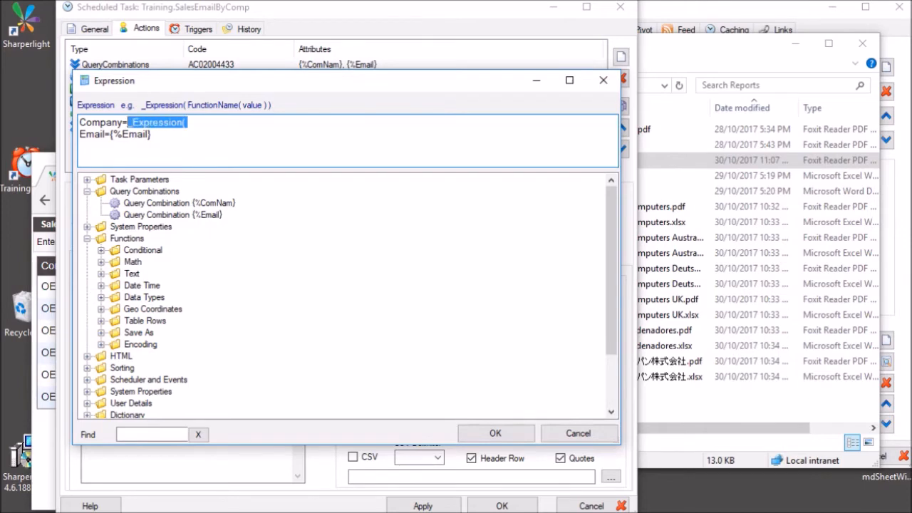
key(Delete)
key(Escape)
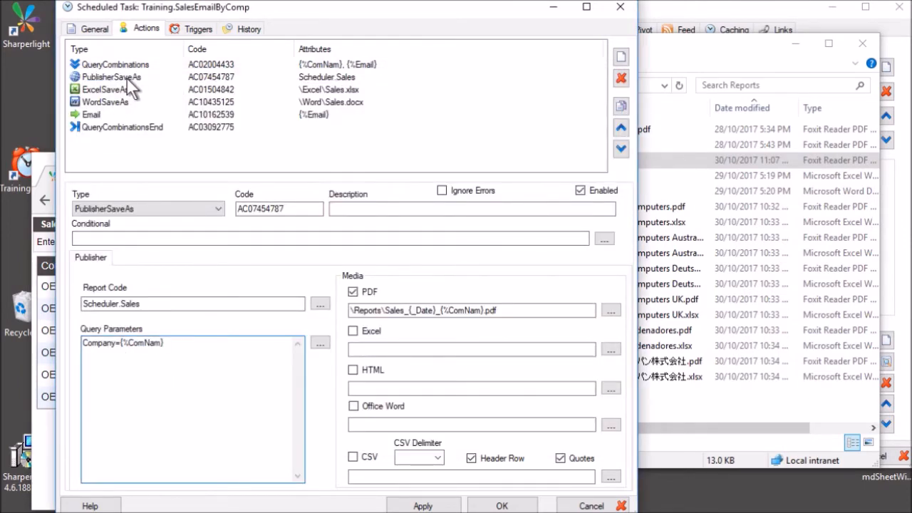
Inspect the PDF filename pattern's {_Date} and ComNam parts.
click(581, 312)
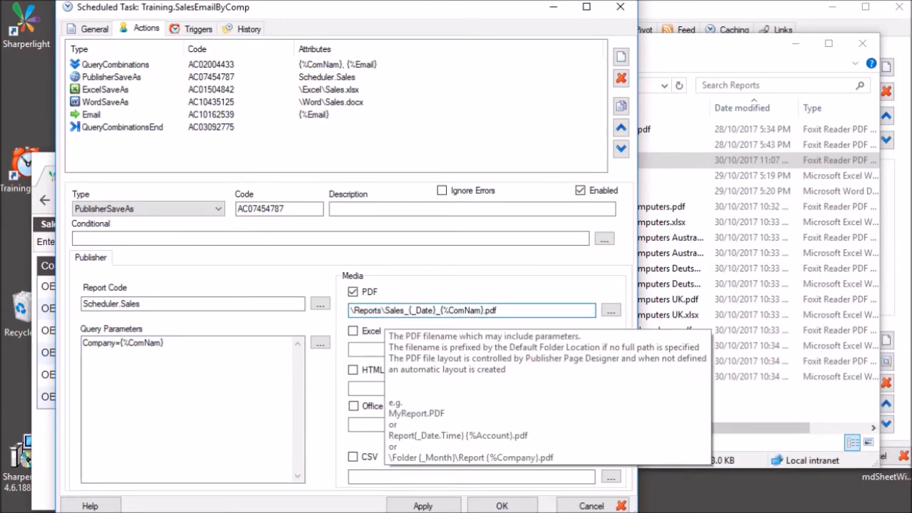
drag(410, 311, 437, 310)
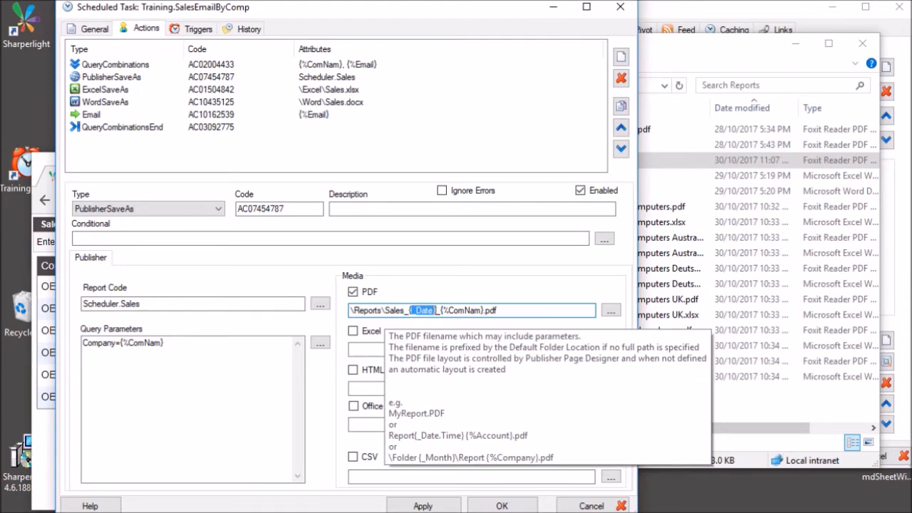
click(486, 310)
drag(451, 310, 480, 310)
click(503, 310)
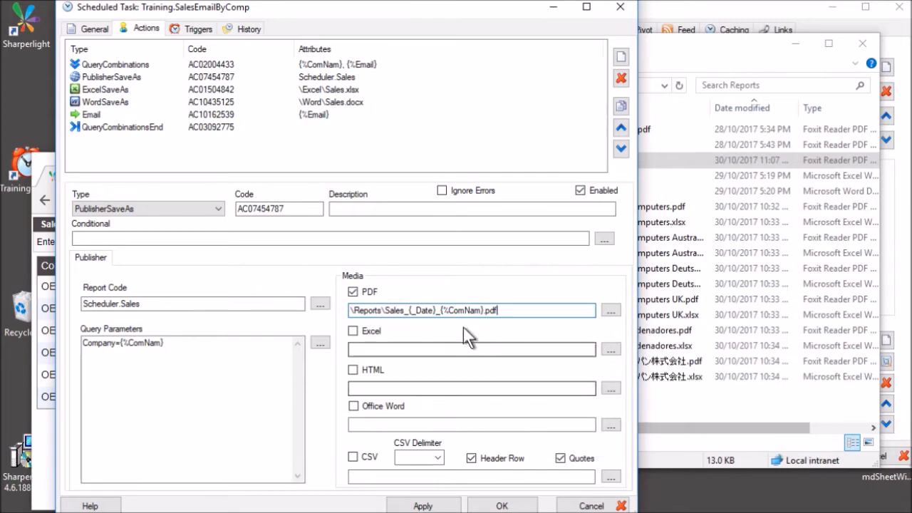
Check the per-company files in the Reports folder, then view ExcelSaveAs's C7={%ComNam} parameters.
click(768, 404)
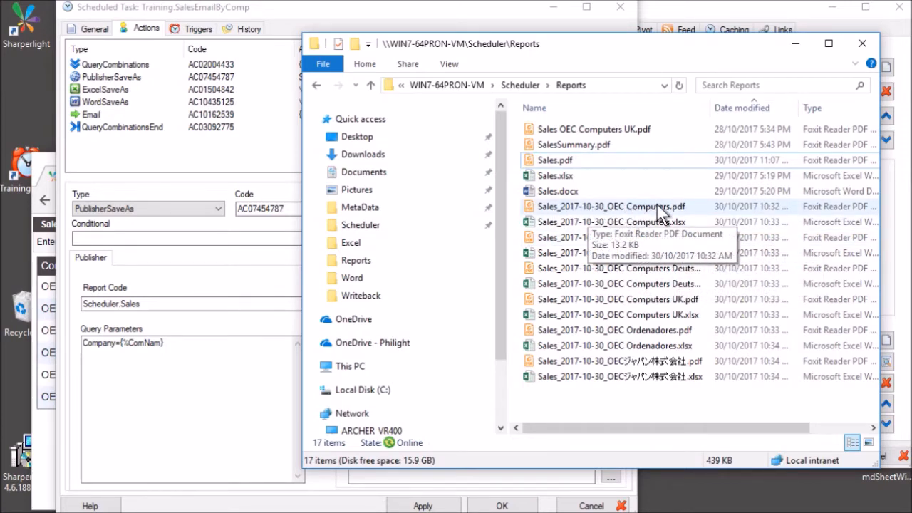
click(114, 90)
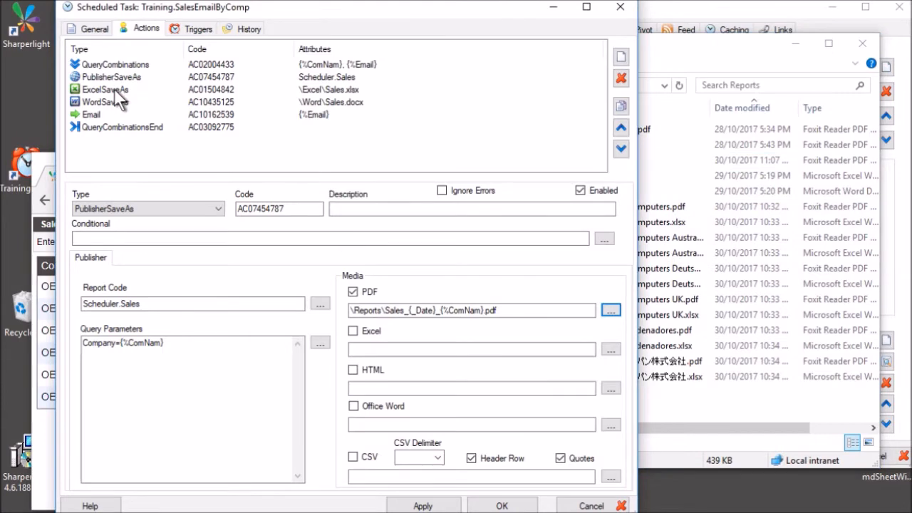
click(149, 342)
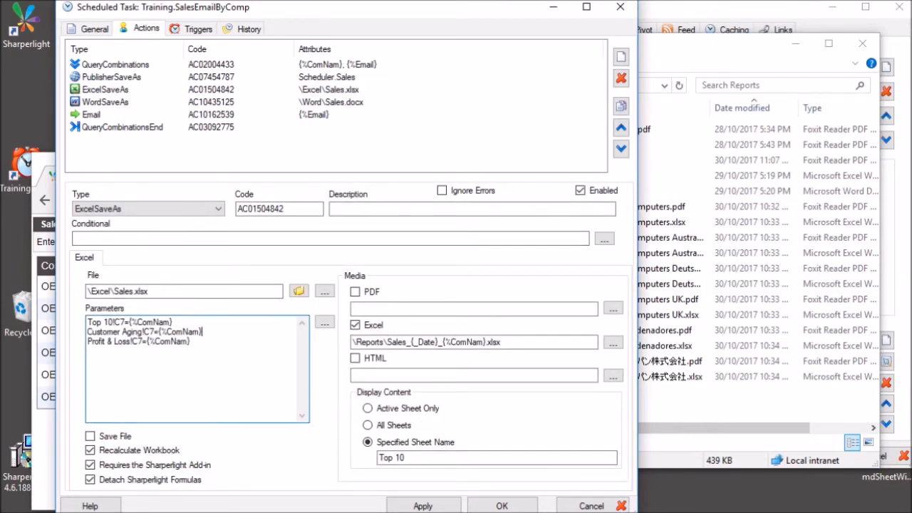
drag(130, 322, 172, 322)
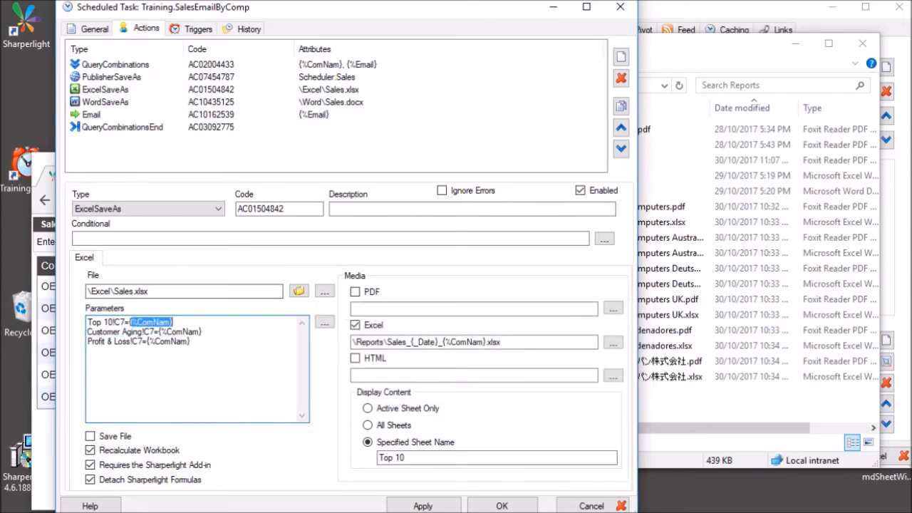
click(214, 323)
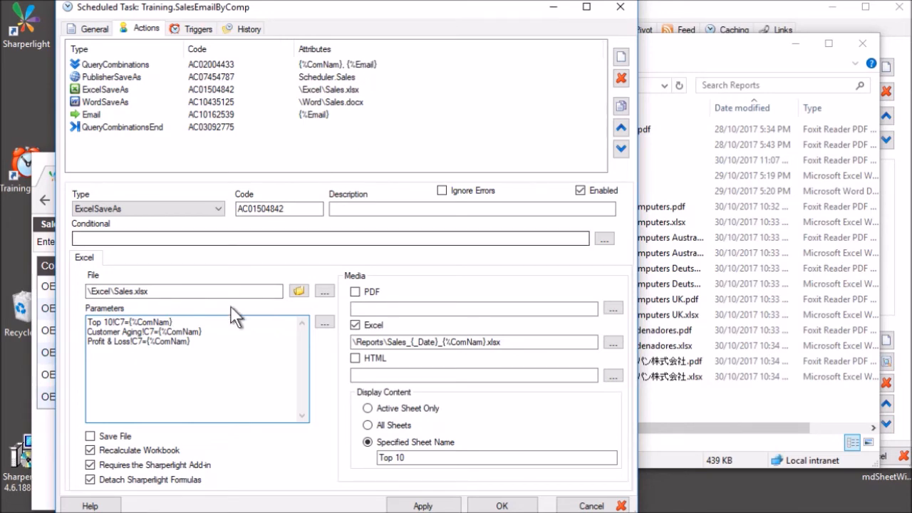
drag(125, 322, 87, 322)
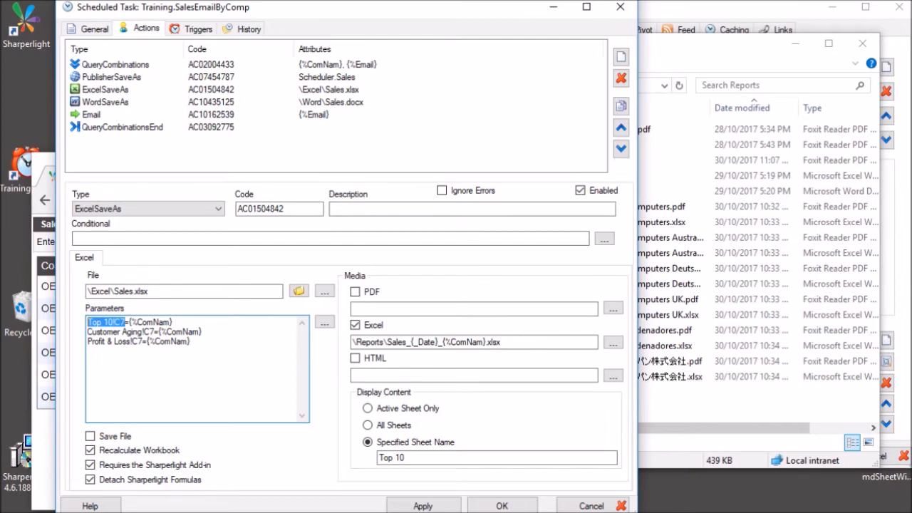
click(125, 322)
drag(128, 322, 88, 322)
click(191, 342)
click(502, 342)
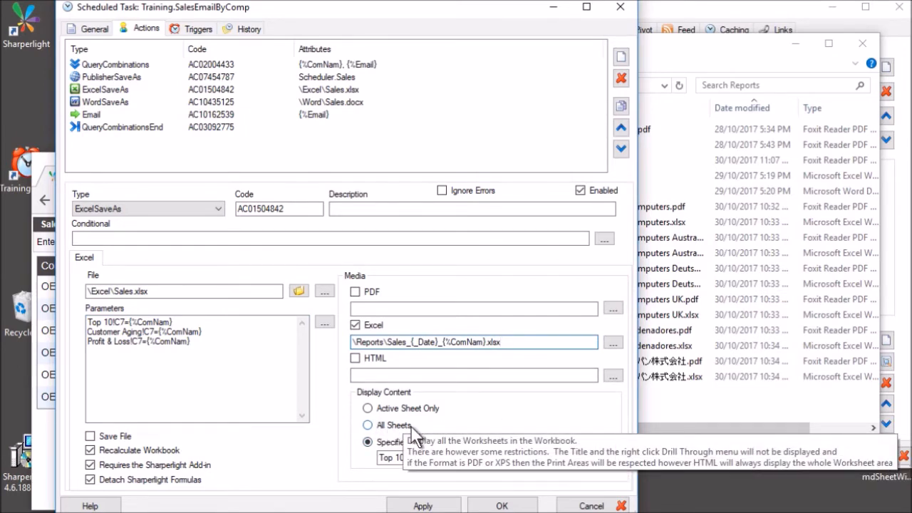
click(396, 457)
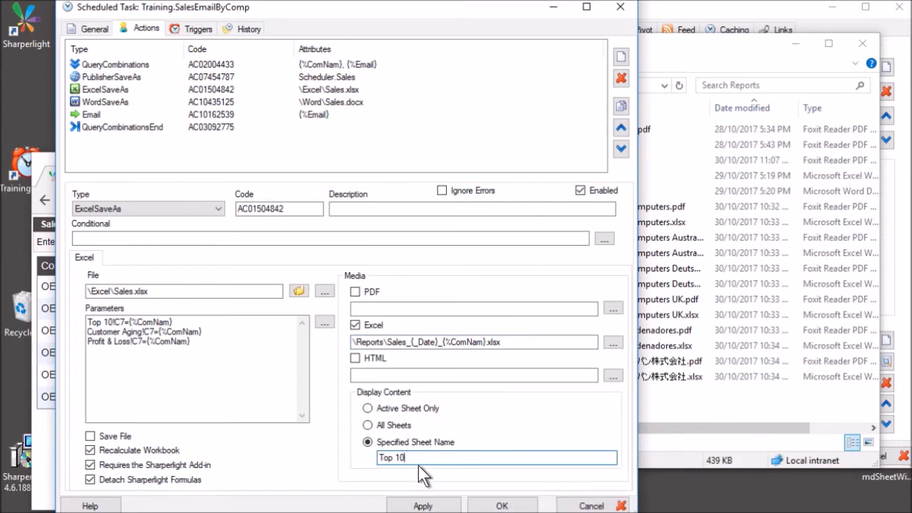
click(450, 375)
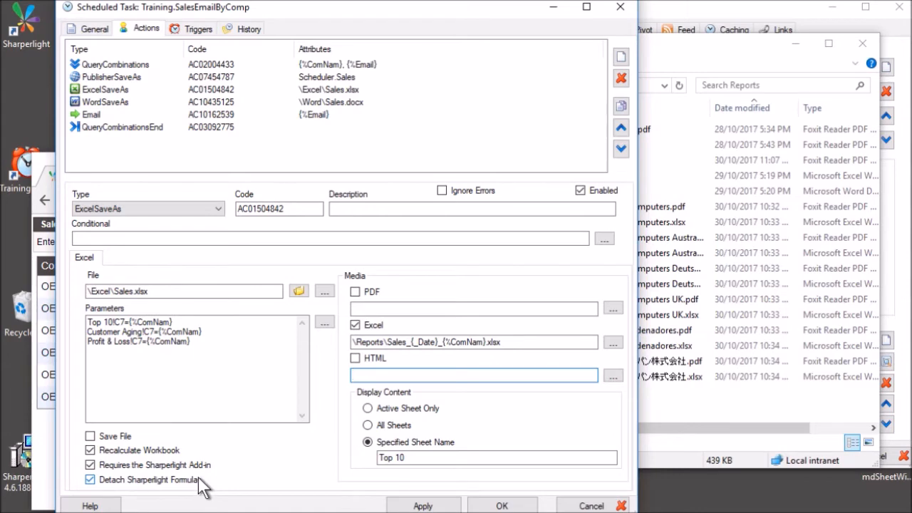
Select the WordSaveAs action and inspect its Date={_Date} and Company={%ComNam} bookmarks.
click(221, 102)
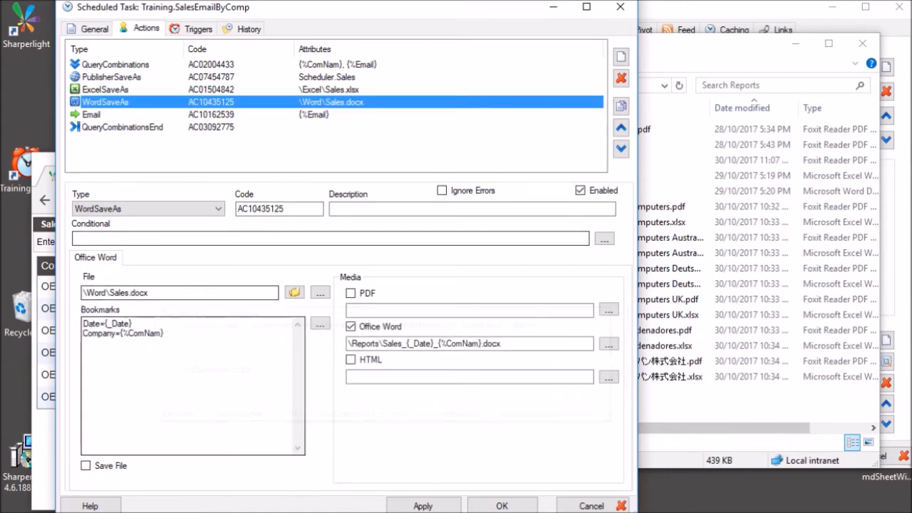
click(85, 324)
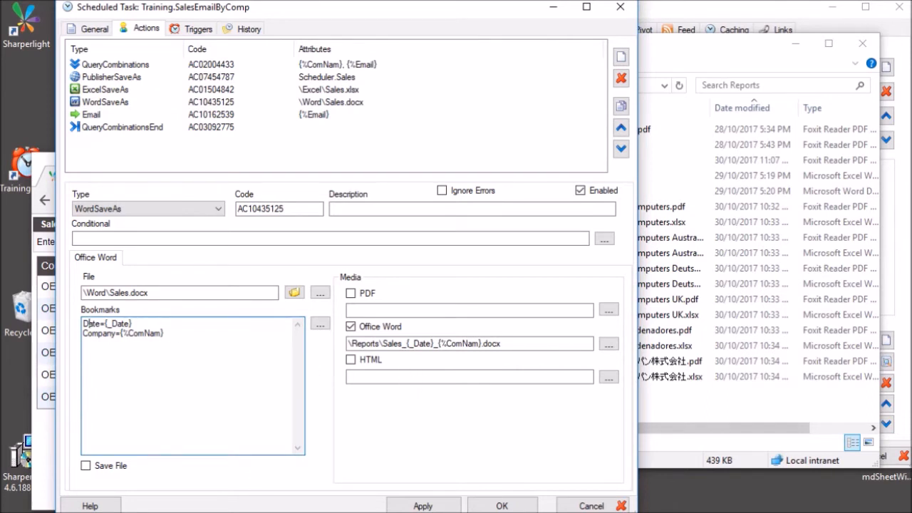
click(106, 323)
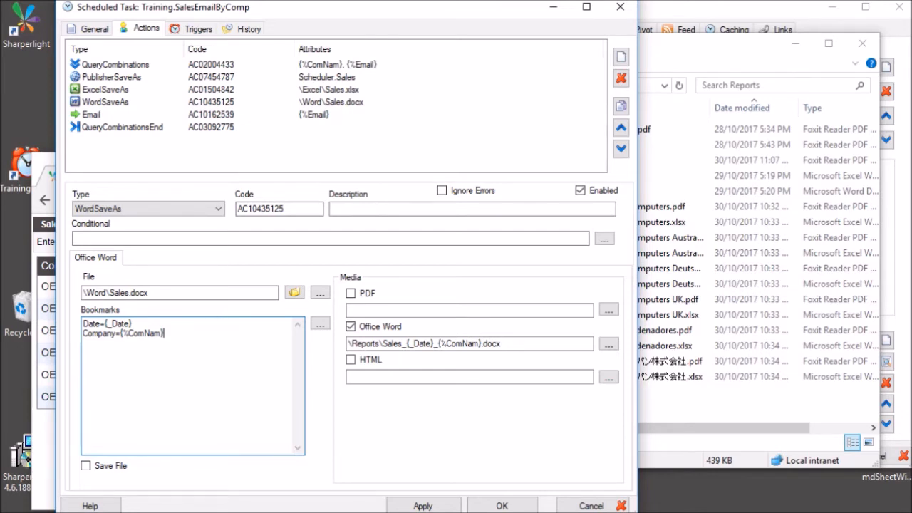
Select the Email action and inspect its {%Email} recipient and sender address fields.
drag(105, 324, 132, 324)
click(164, 334)
click(198, 114)
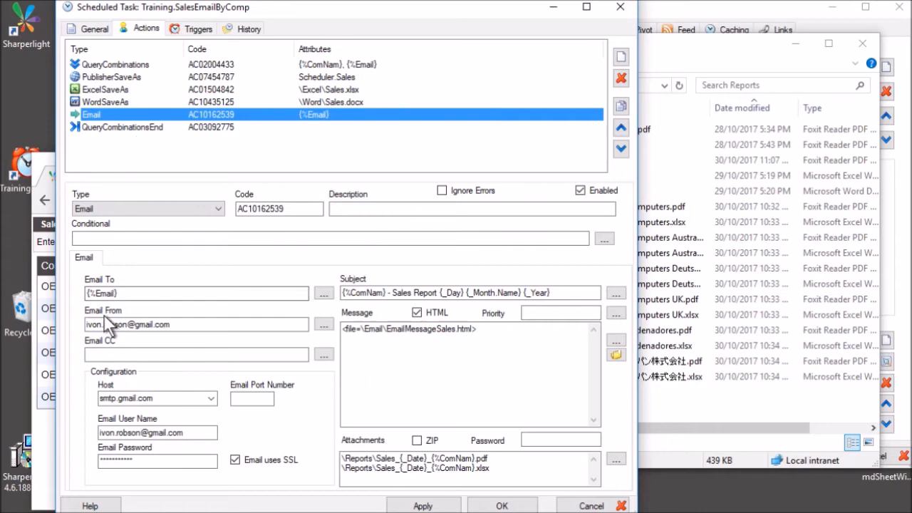
click(143, 294)
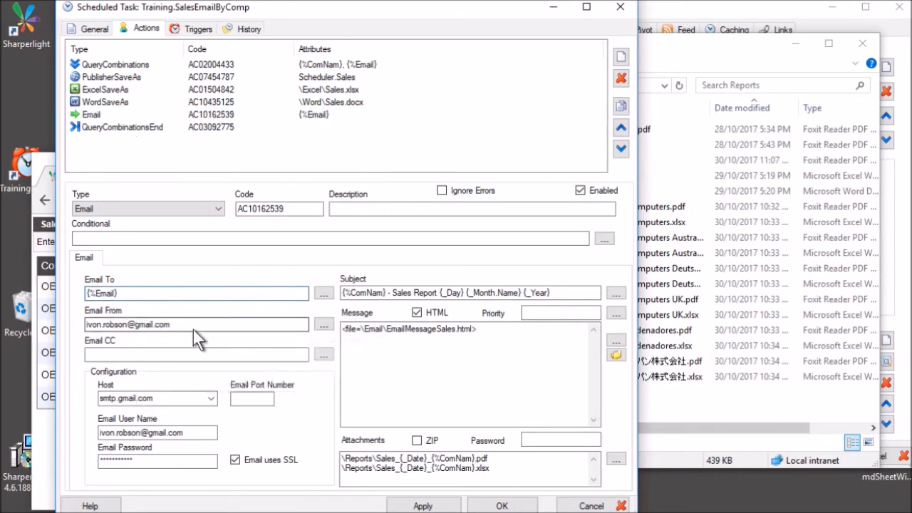
key(Tab)
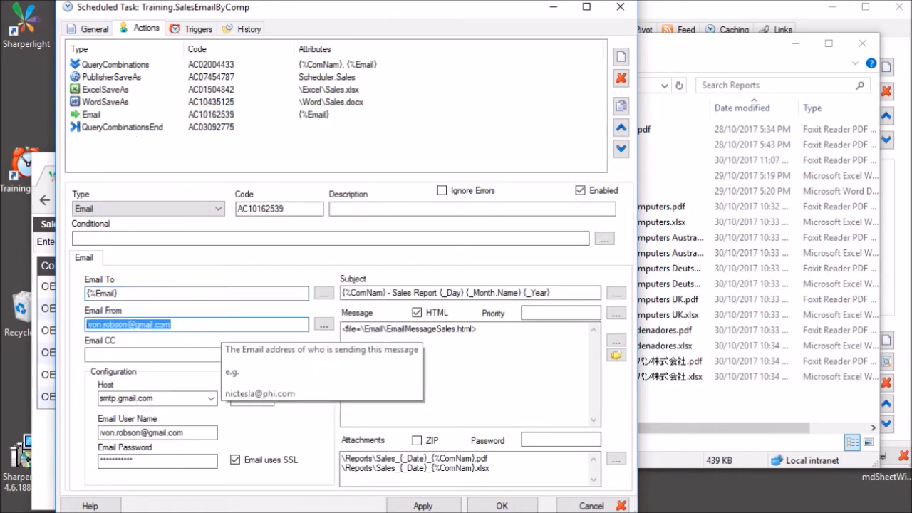
click(162, 295)
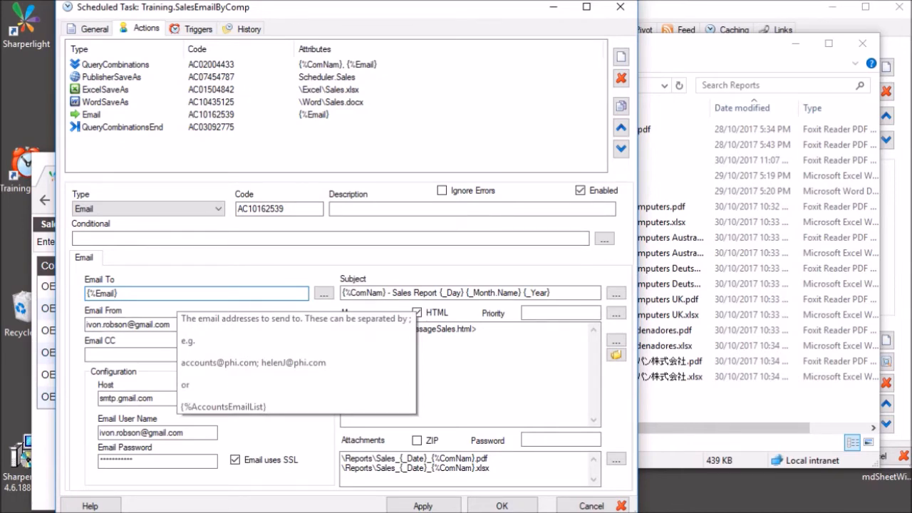
Check the subject line parameters and the EmailMessageSales.html message body reference.
click(389, 293)
text(-)
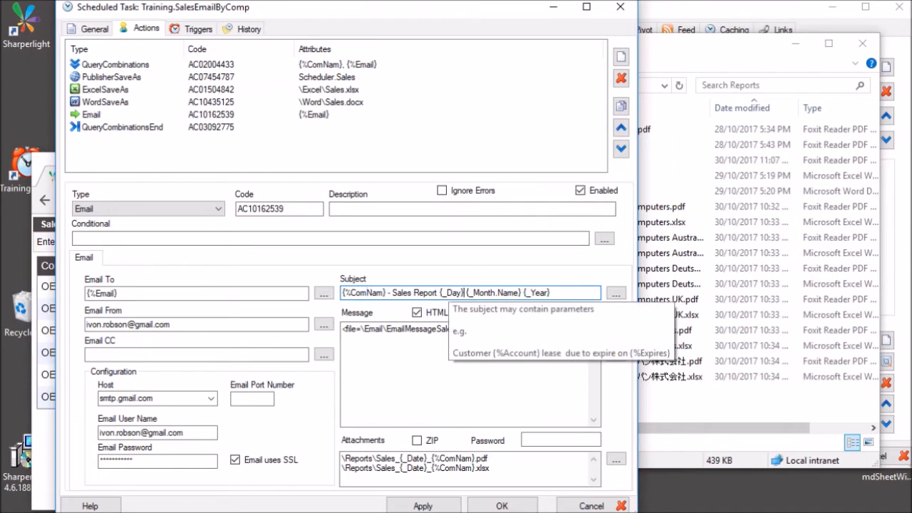
click(479, 330)
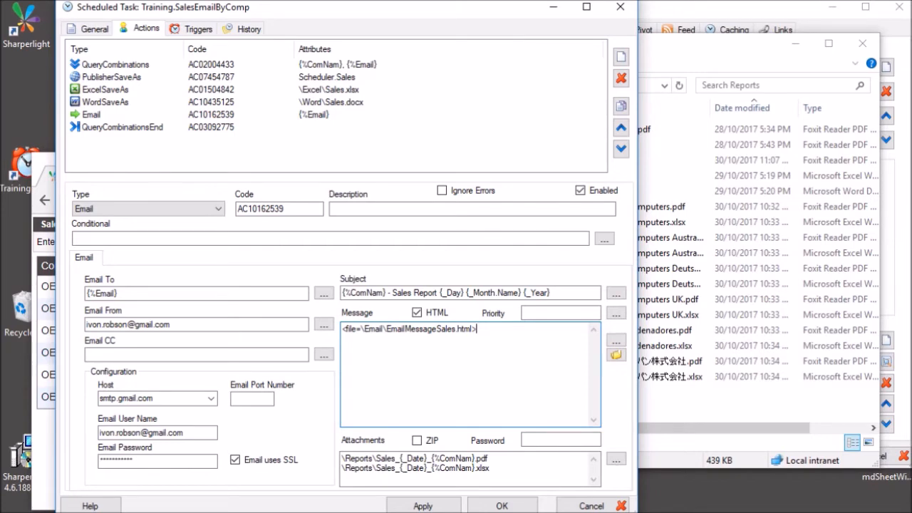
click(681, 462)
Open EmailMessageSales.html from the Scheduler\Email folder in Notepad++.
click(520, 86)
double_click(560, 126)
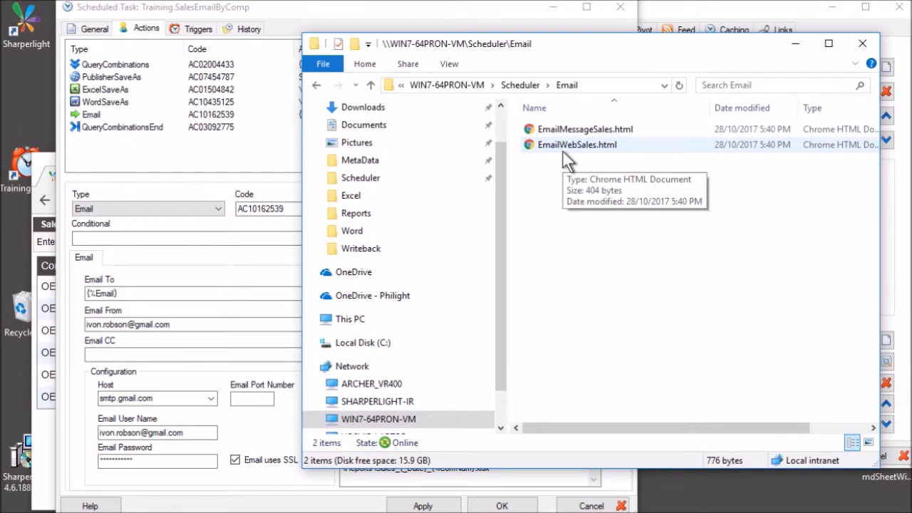
right_click(575, 129)
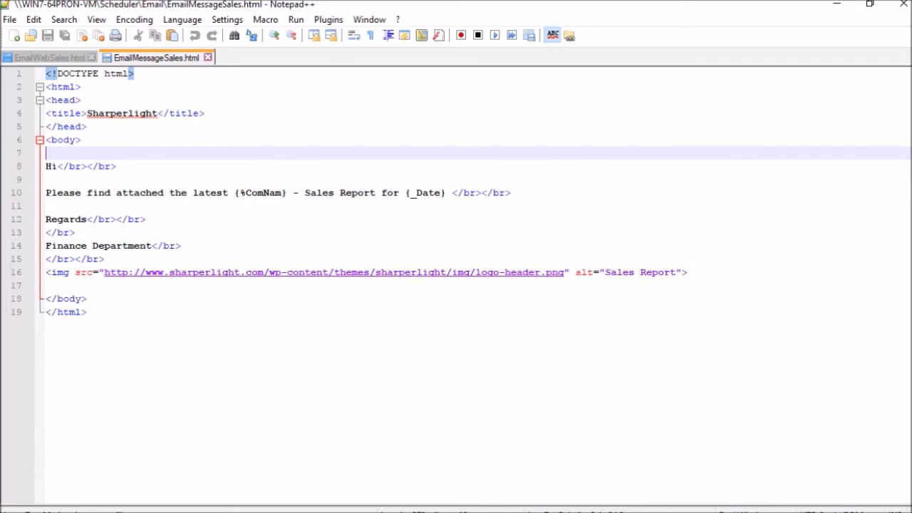
Read line 10's sales report sentence and its {%ComNam} placeholder, then return to the task.
click(145, 193)
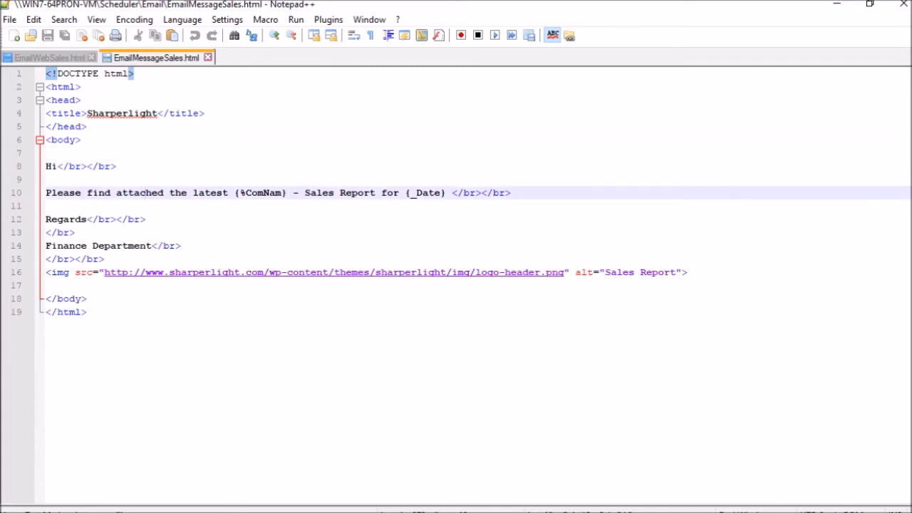
drag(47, 193, 217, 193)
click(228, 193)
drag(235, 193, 287, 193)
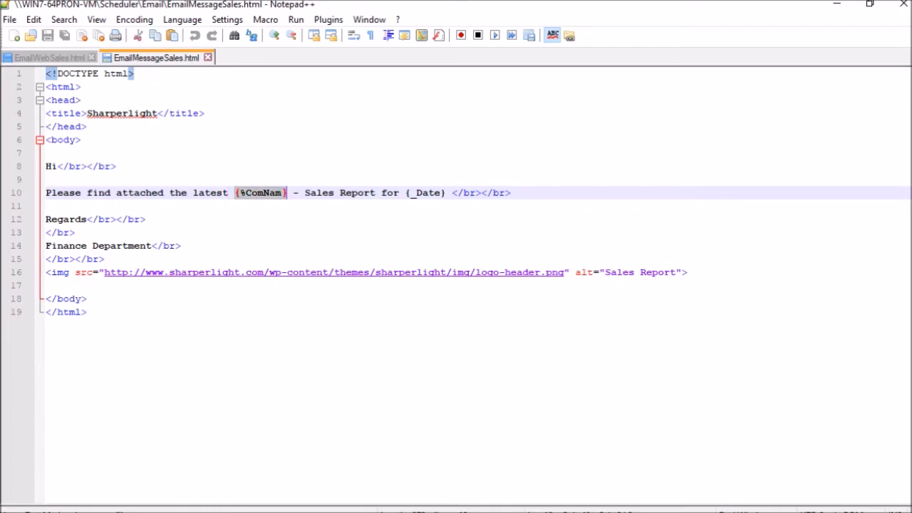
click(258, 194)
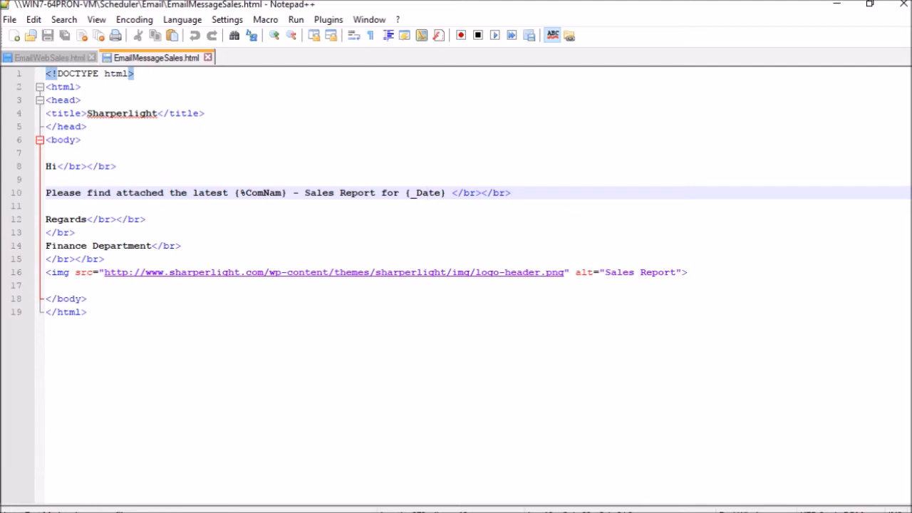
click(57, 273)
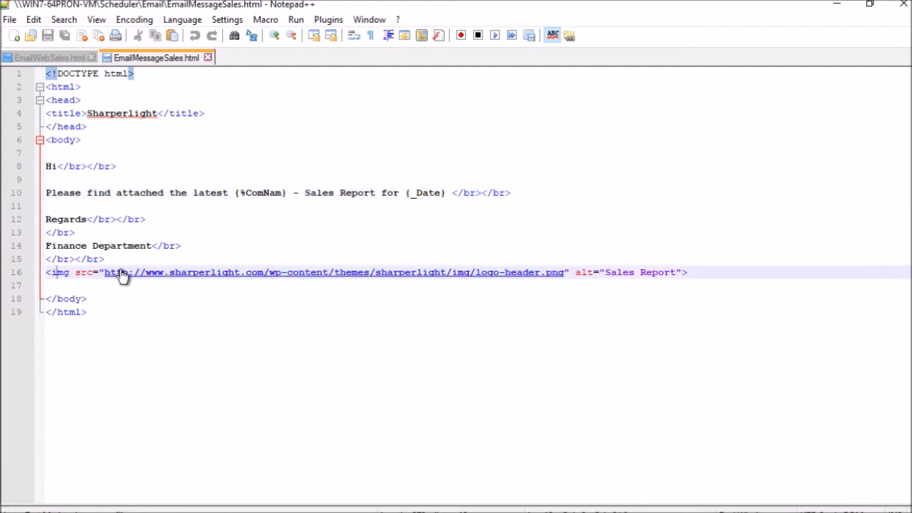
click(91, 299)
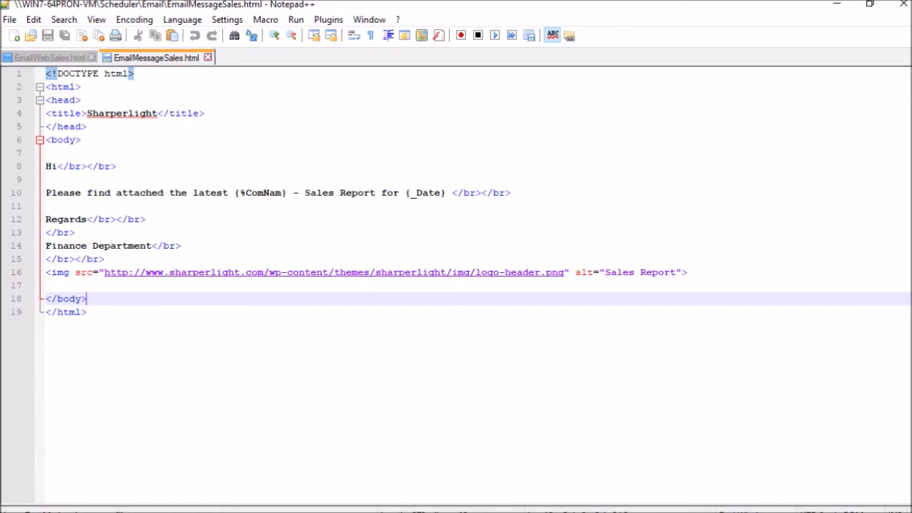
key(alt+Tab)
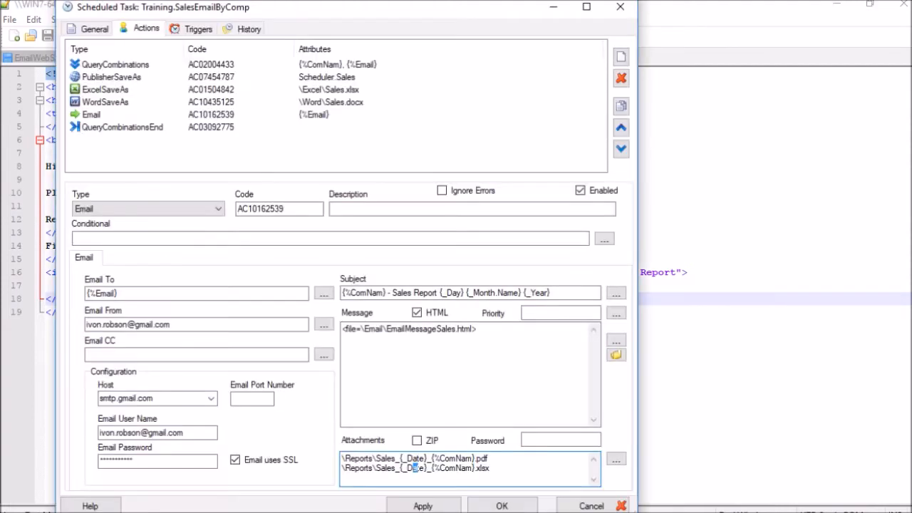
Check {_Date} and {%ComNam} in the attachment paths, then select QueryCombinationsEnd.
click(364, 458)
click(413, 458)
click(456, 458)
click(168, 128)
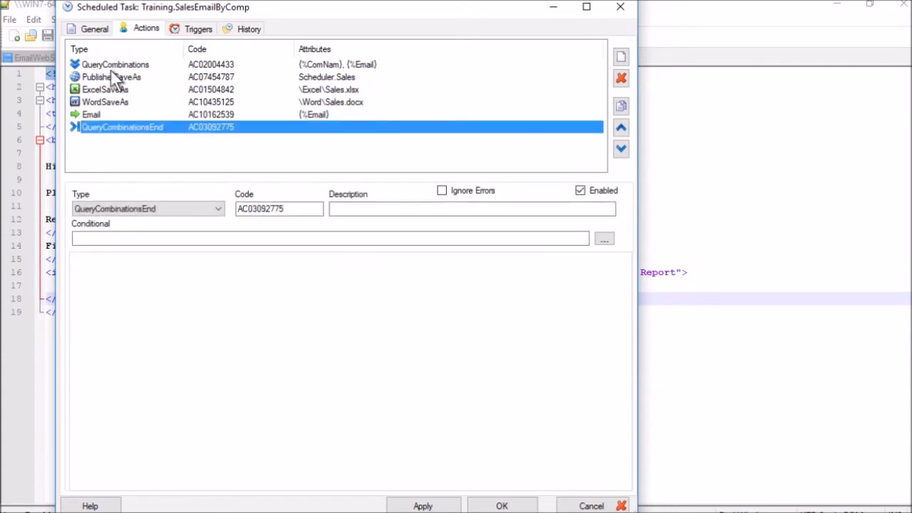
Review QueryCombinationsEnd's action type unchanged, then select the QueryCombinations action.
click(208, 208)
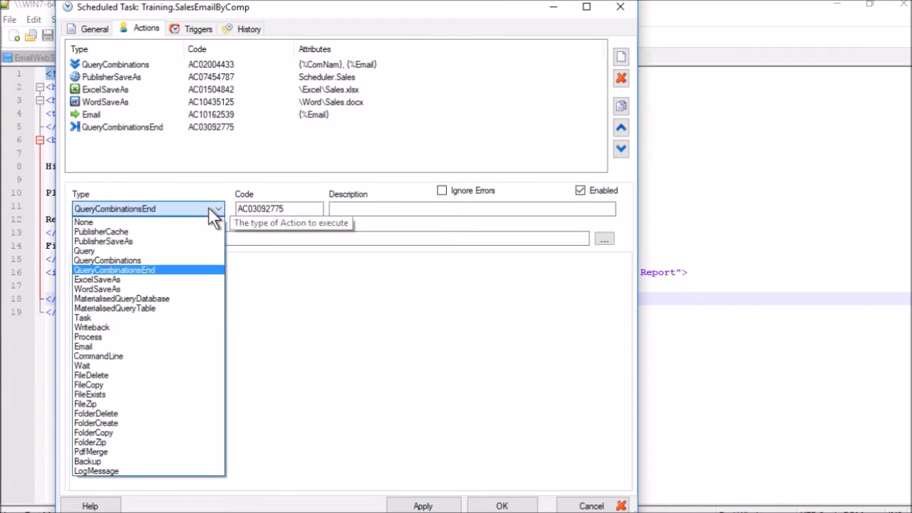
click(146, 271)
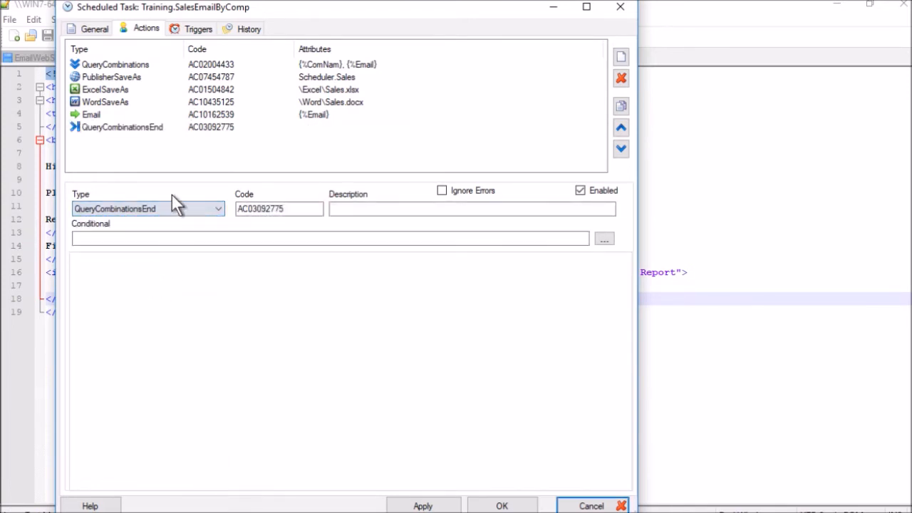
click(157, 129)
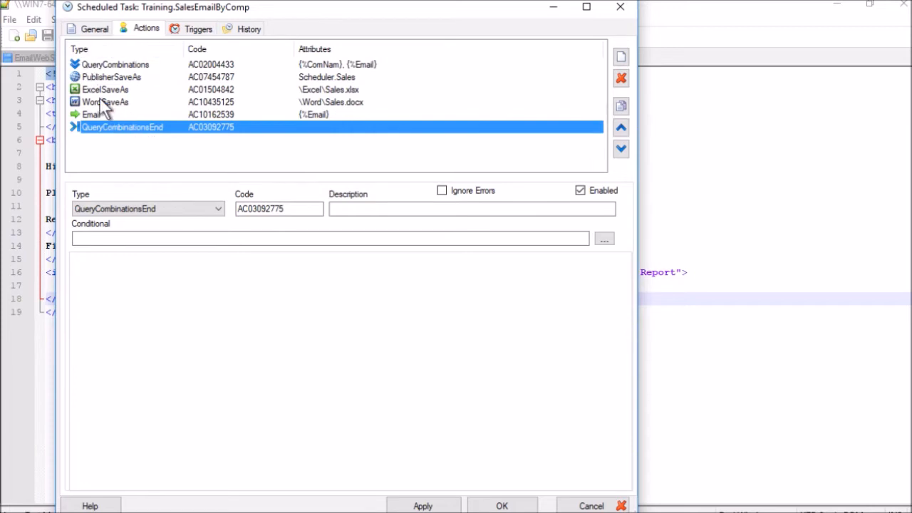
click(127, 146)
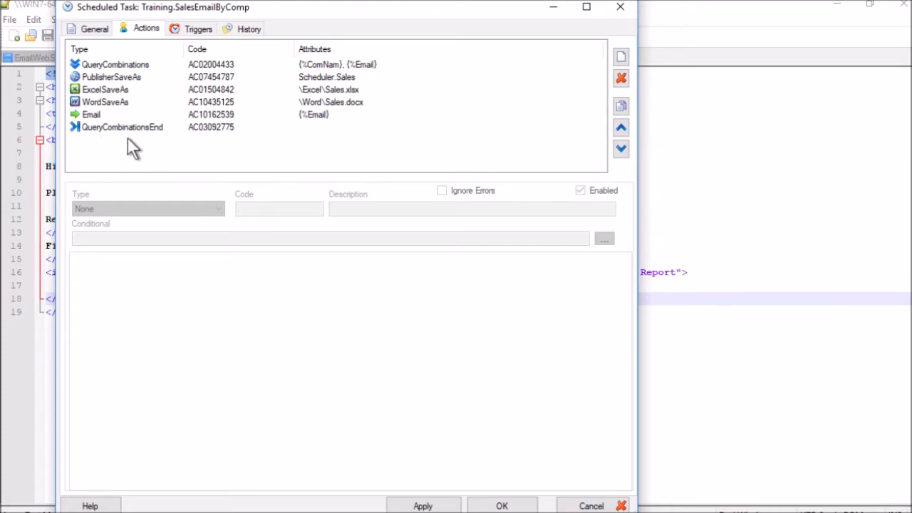
click(114, 65)
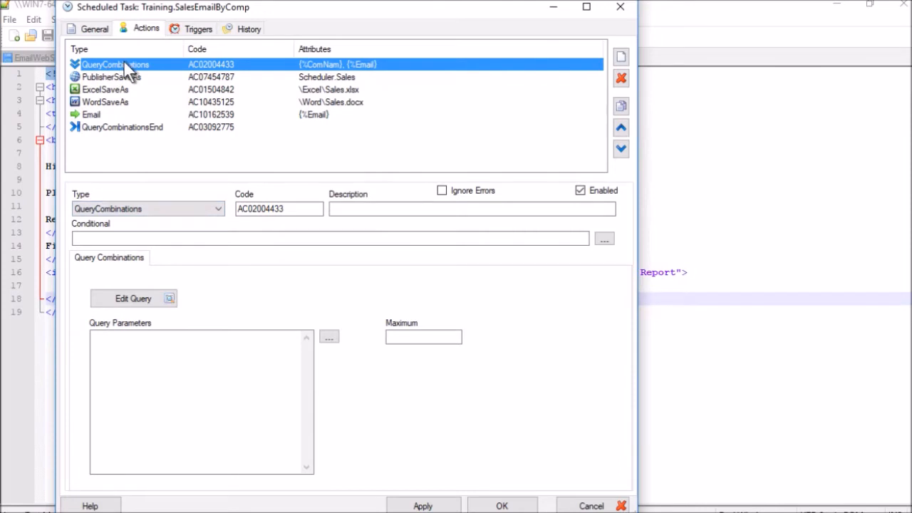
Compare Query Parameters with the task's General parameters, then launch its expression builder.
click(213, 338)
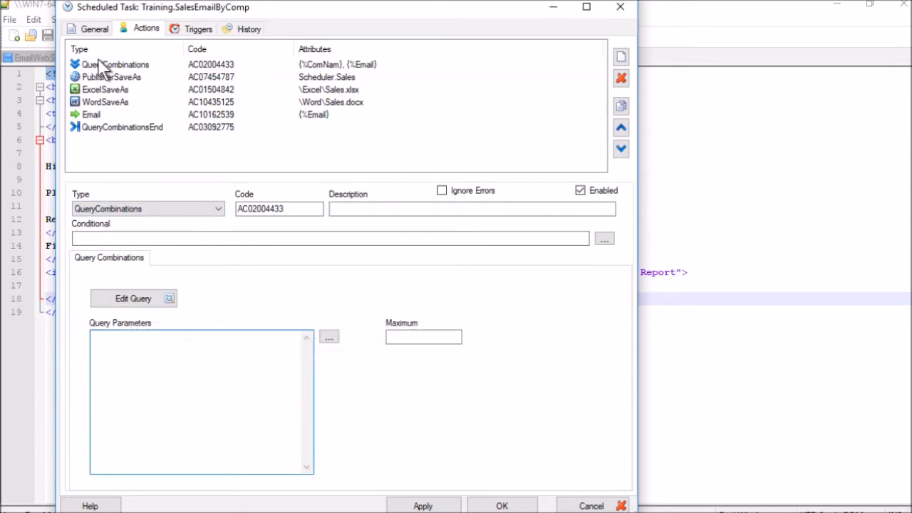
mouse_move(85, 348)
click(94, 28)
click(403, 420)
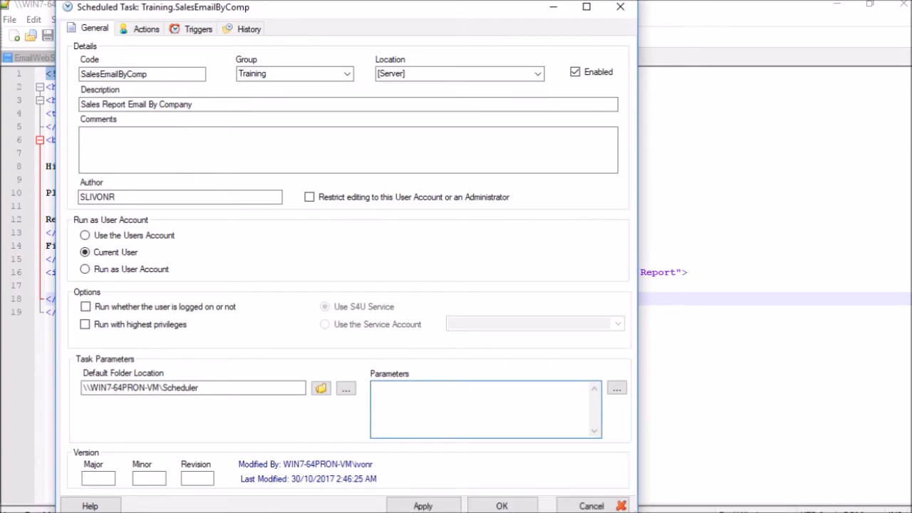
click(137, 28)
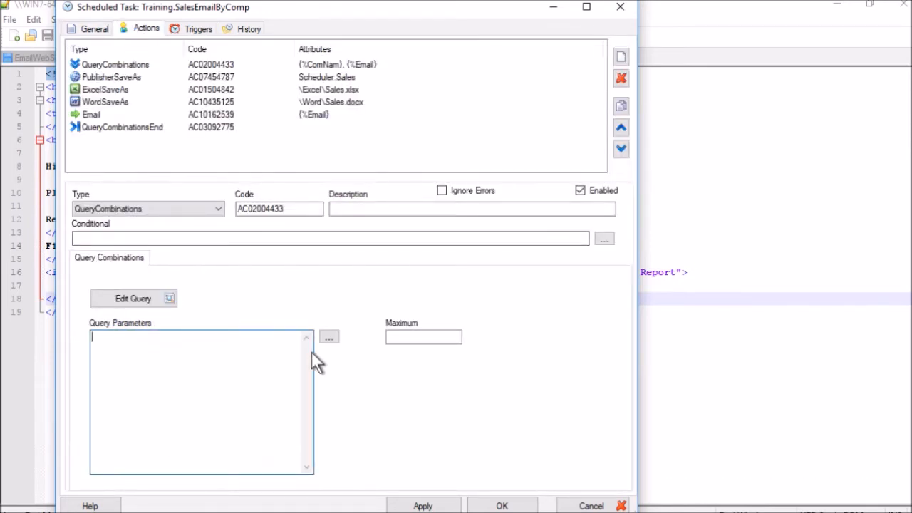
click(329, 336)
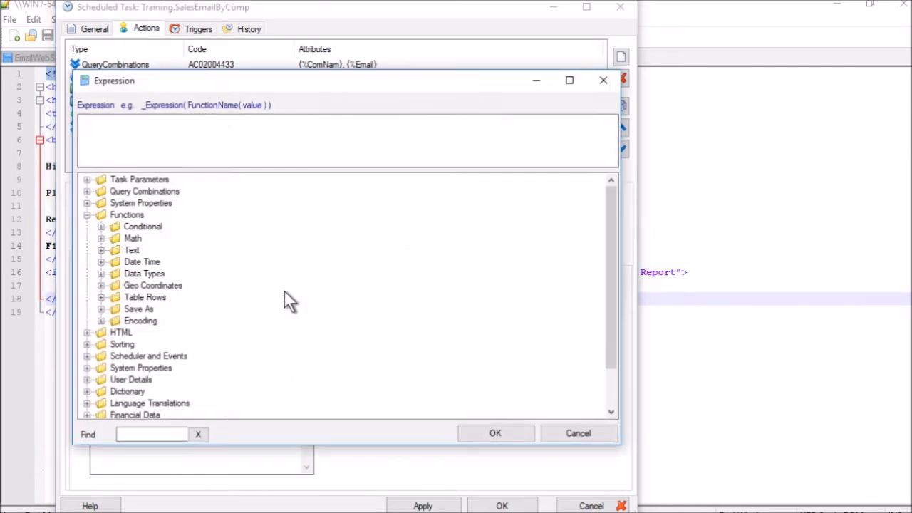
Expand Task Parameters, cancel the builder, and view QueryCombinations and PublisherSaveAs.
click(87, 179)
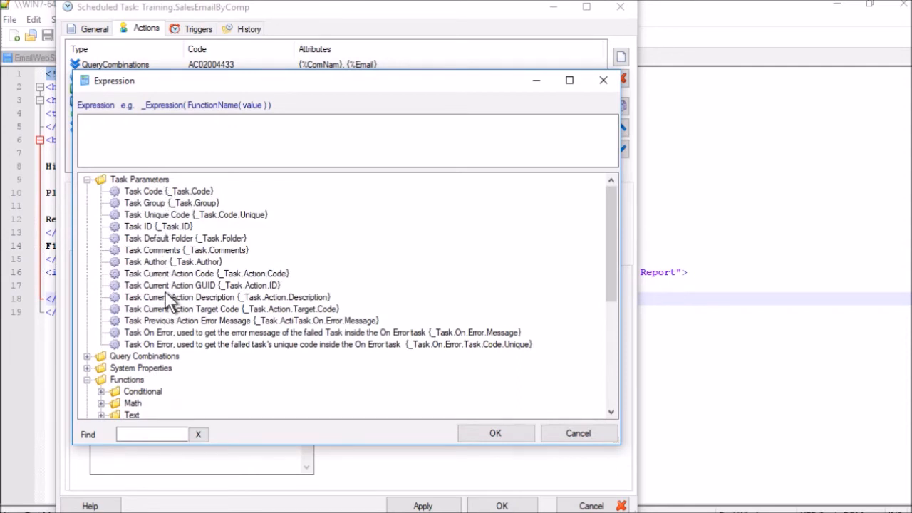
click(600, 434)
click(600, 434)
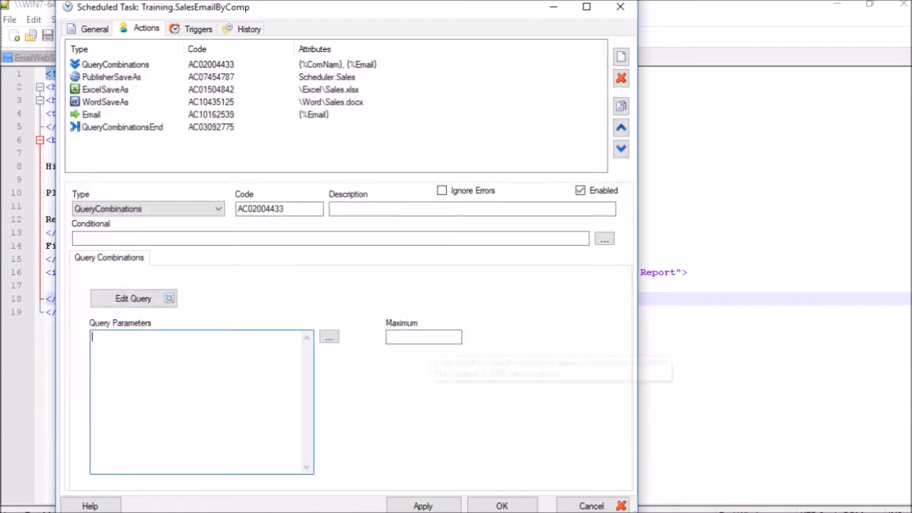
click(427, 336)
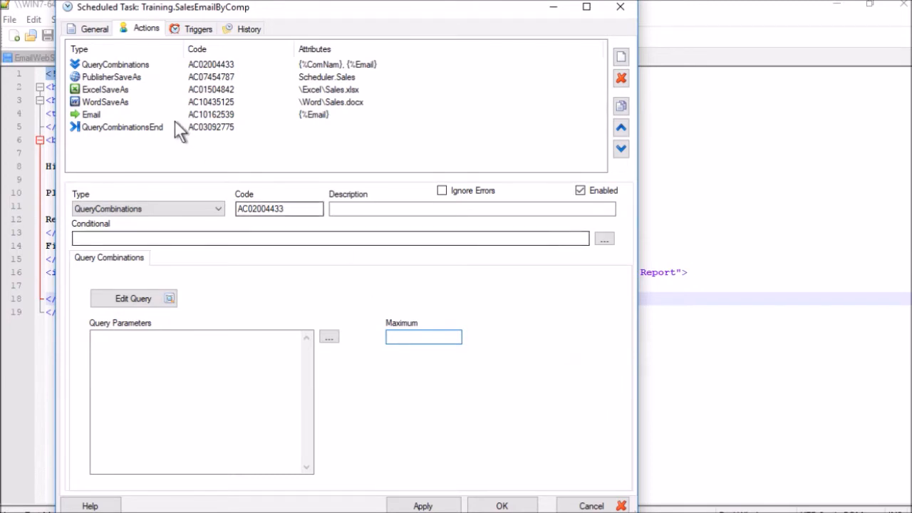
click(140, 65)
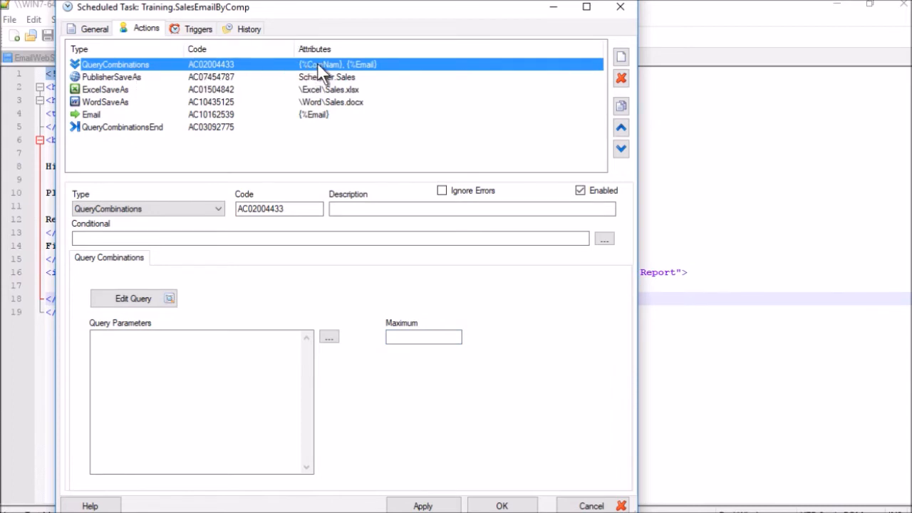
click(212, 76)
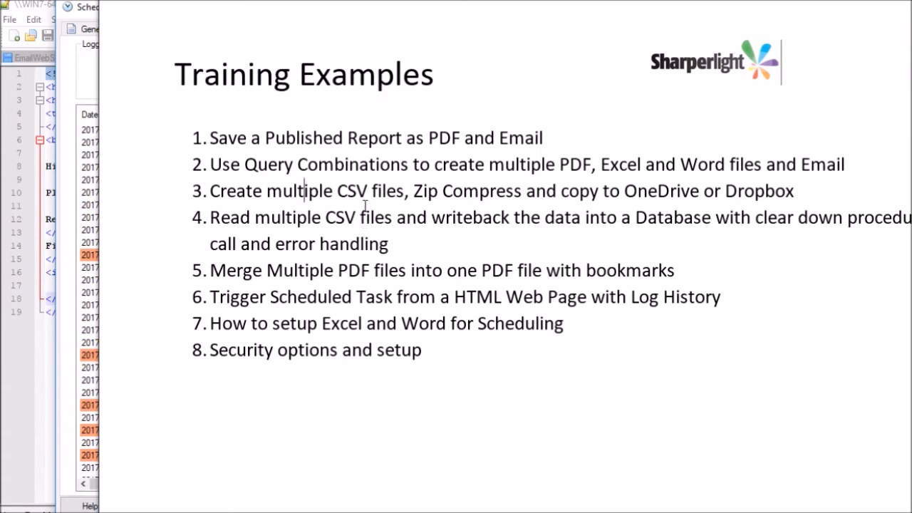
Point out the third training example on the Training Examples slide.
click(463, 189)
Select the ExportToFile action and confirm its action type stays Query.
click(676, 190)
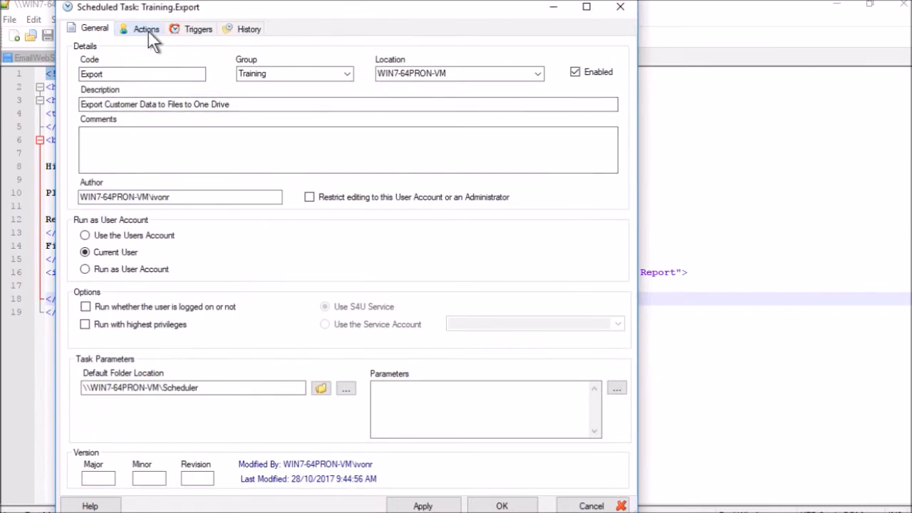
click(149, 31)
click(149, 62)
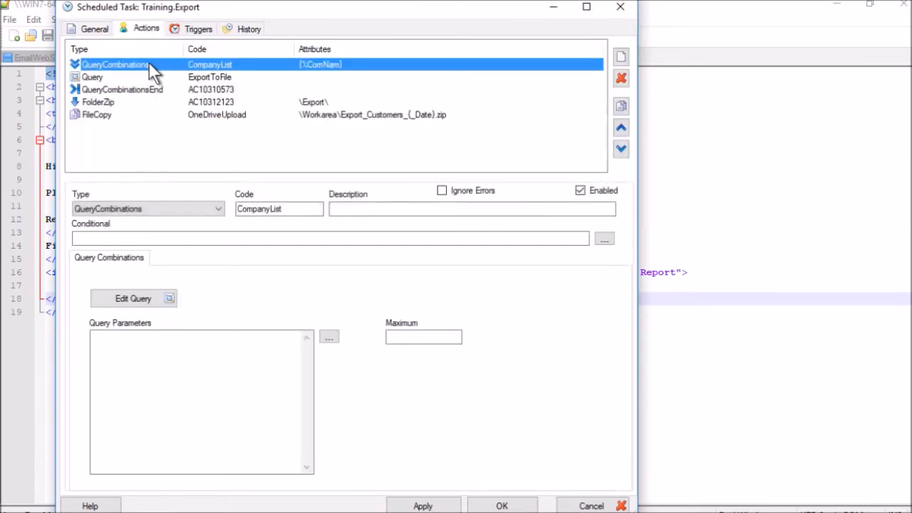
click(197, 75)
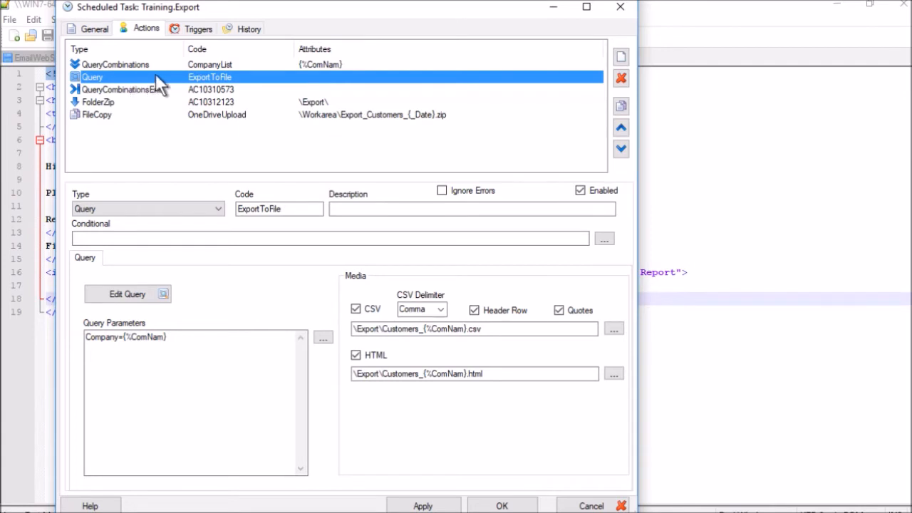
click(197, 209)
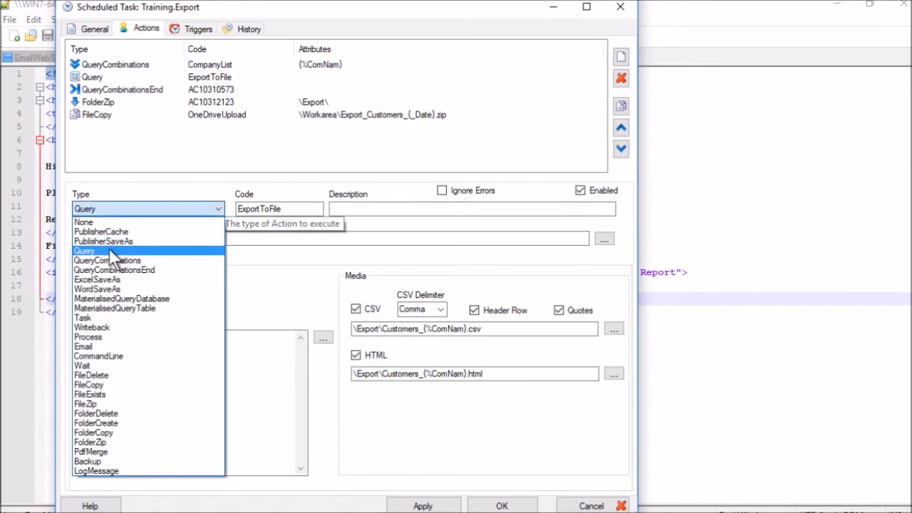
click(109, 251)
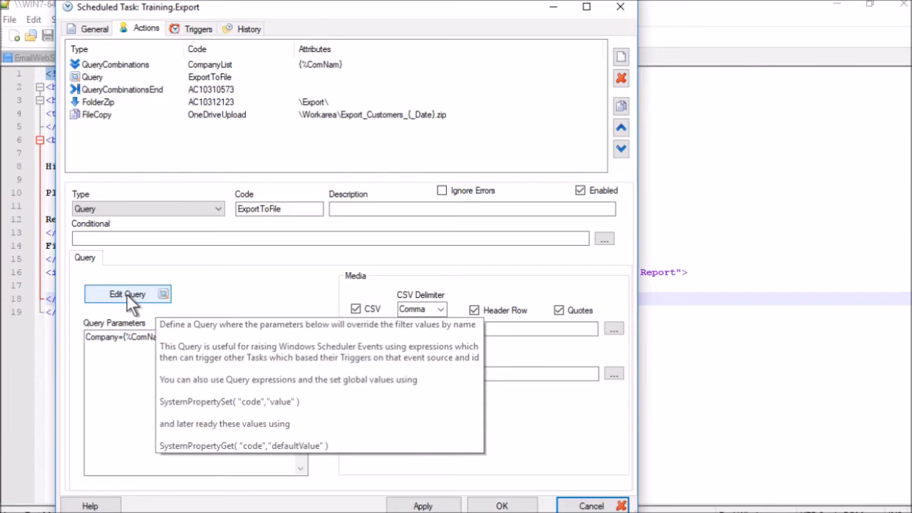
Review the Company parameter mapping and CSV/HTML output paths, then edit the query.
click(170, 337)
drag(169, 337, 85, 337)
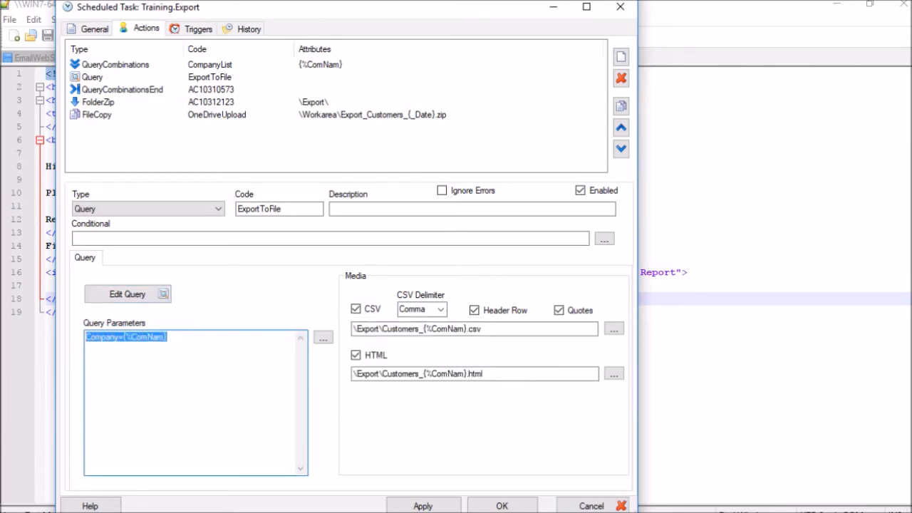
click(168, 337)
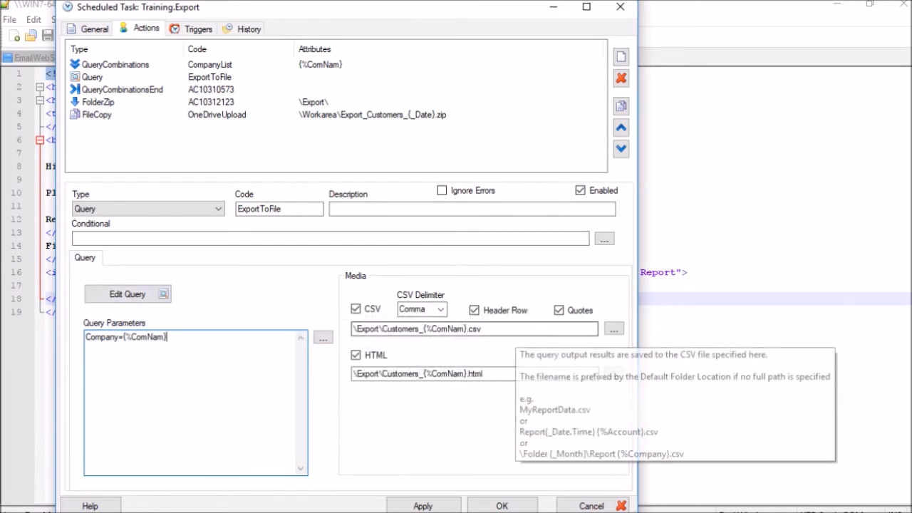
click(515, 330)
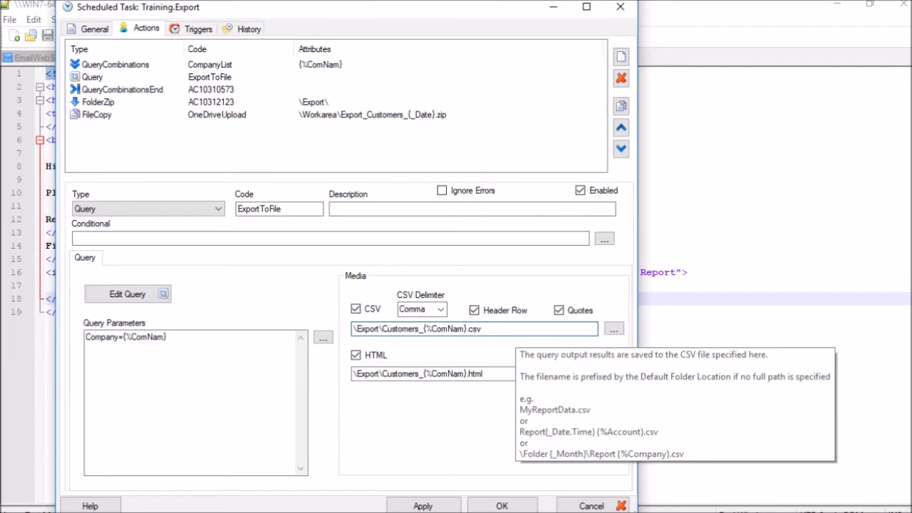
click(505, 379)
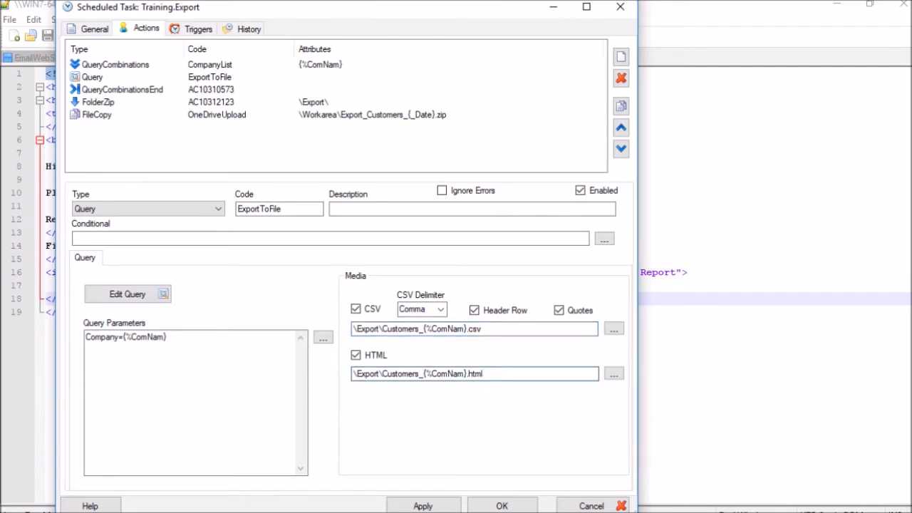
click(499, 330)
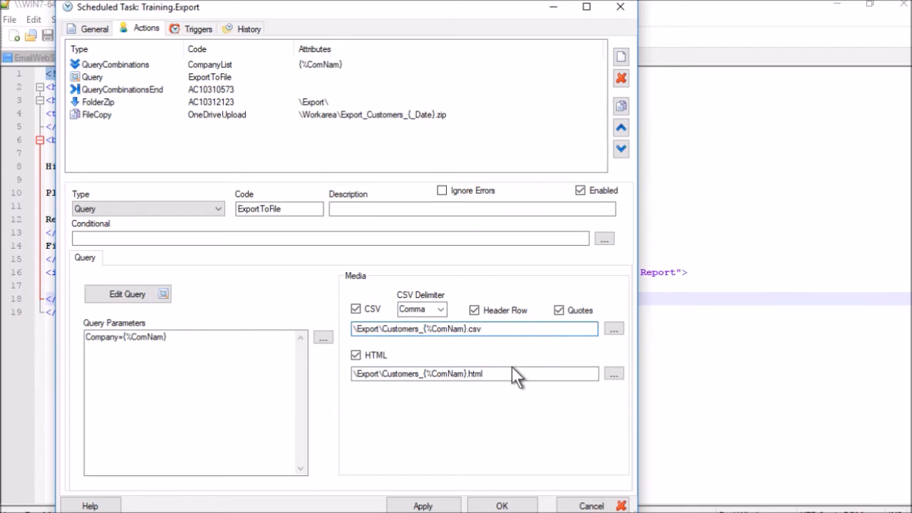
click(169, 338)
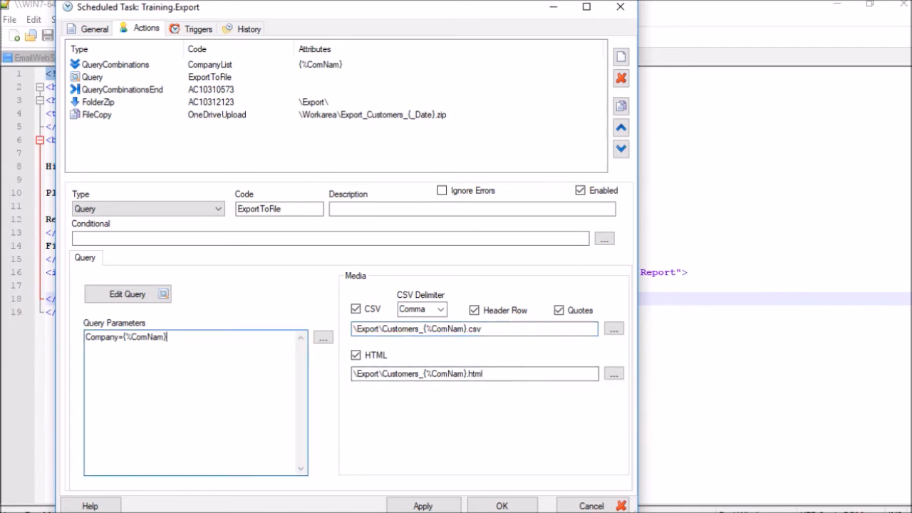
click(161, 295)
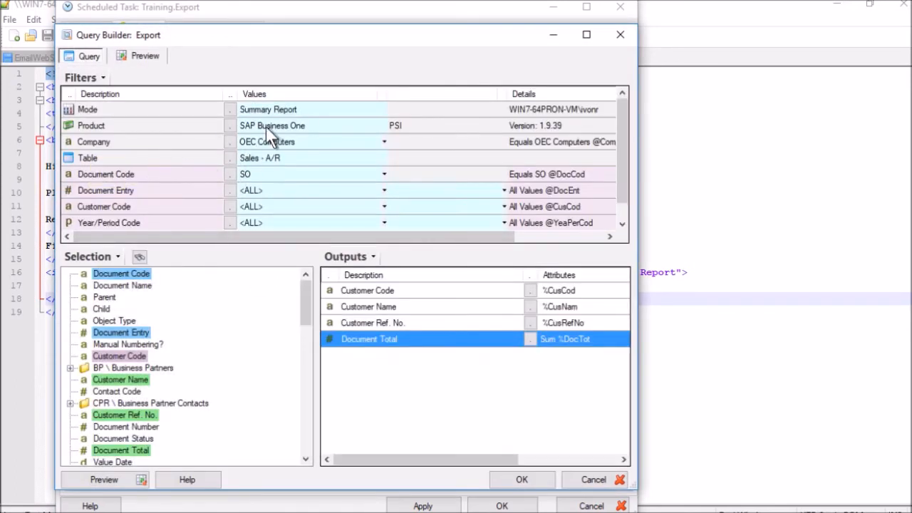
Inspect the Company filter on Sales - A/R and cancel its rename.
click(277, 157)
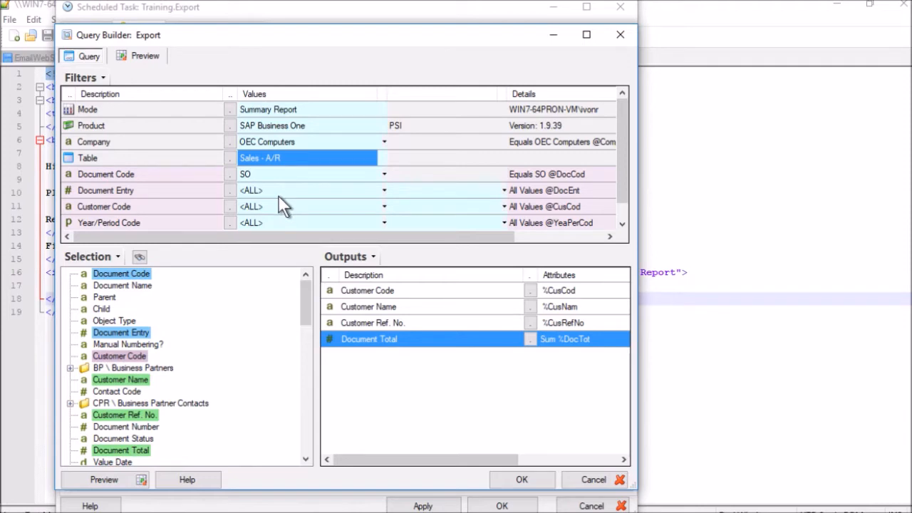
click(151, 143)
right_click(150, 147)
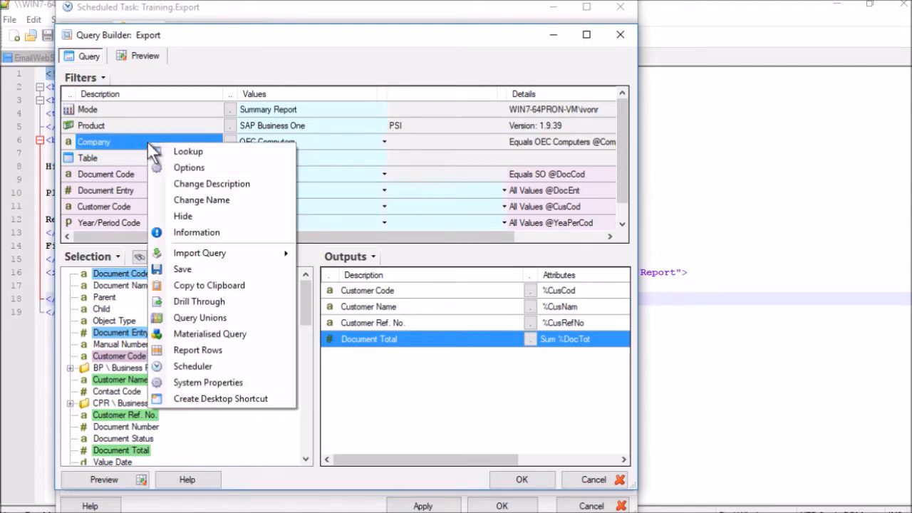
click(199, 201)
drag(185, 255, 215, 255)
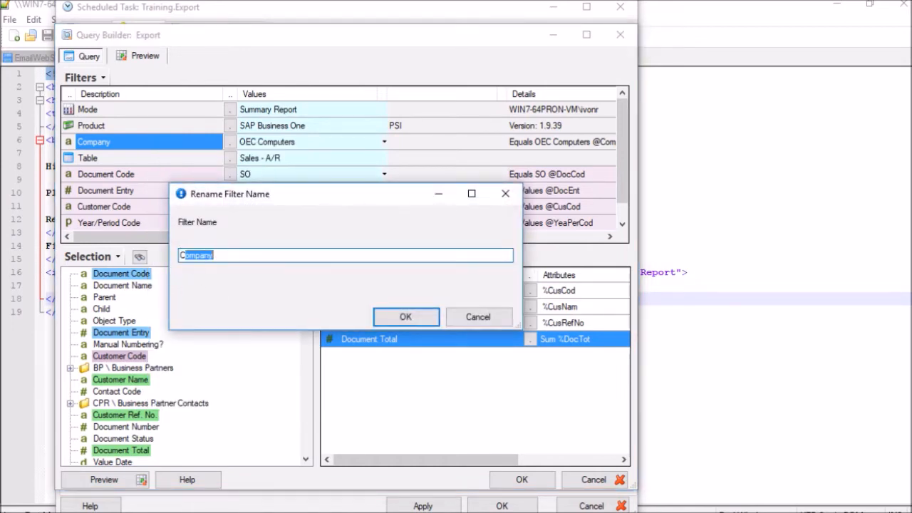
click(473, 316)
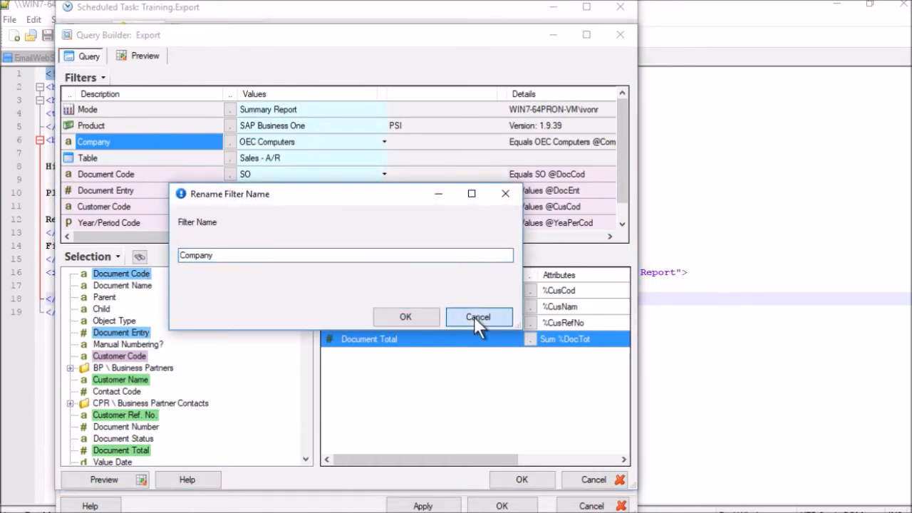
click(478, 317)
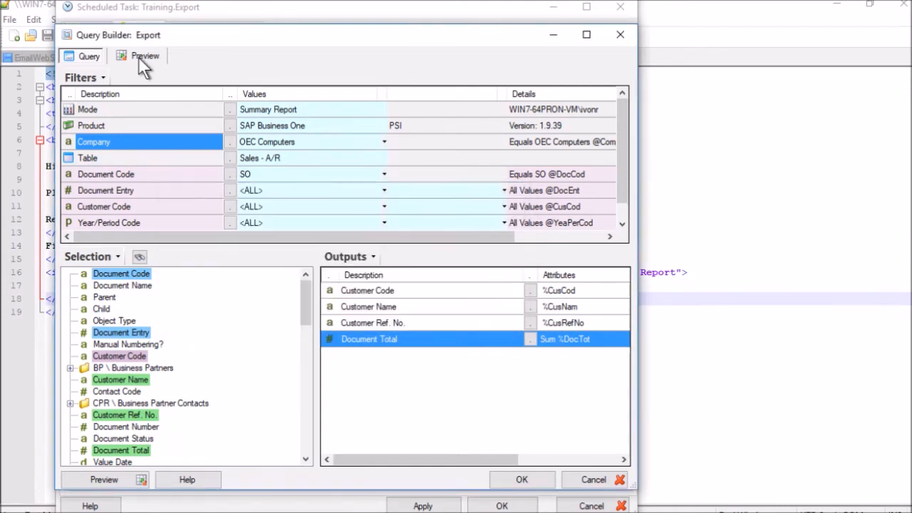
Preview the 11 customers and sum their Document Totals to 3,700,855.24.
click(141, 56)
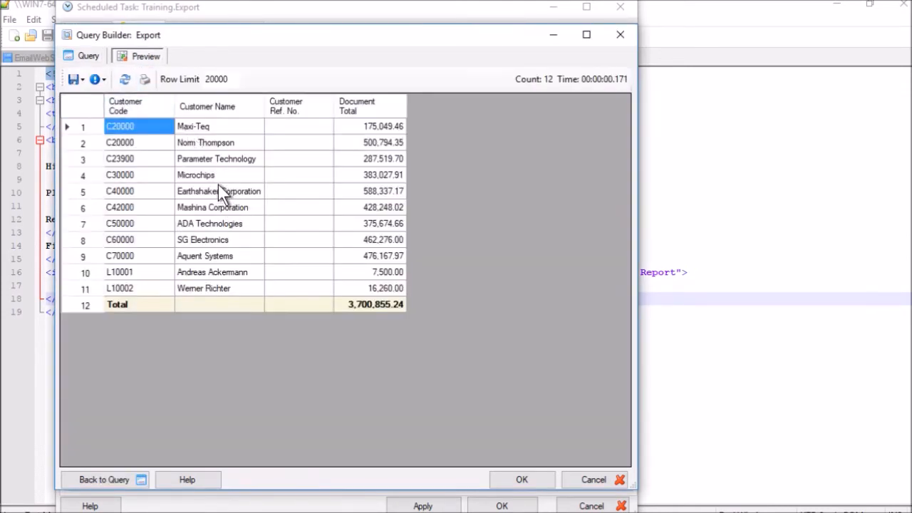
click(209, 171)
drag(127, 129, 237, 240)
drag(370, 126, 363, 295)
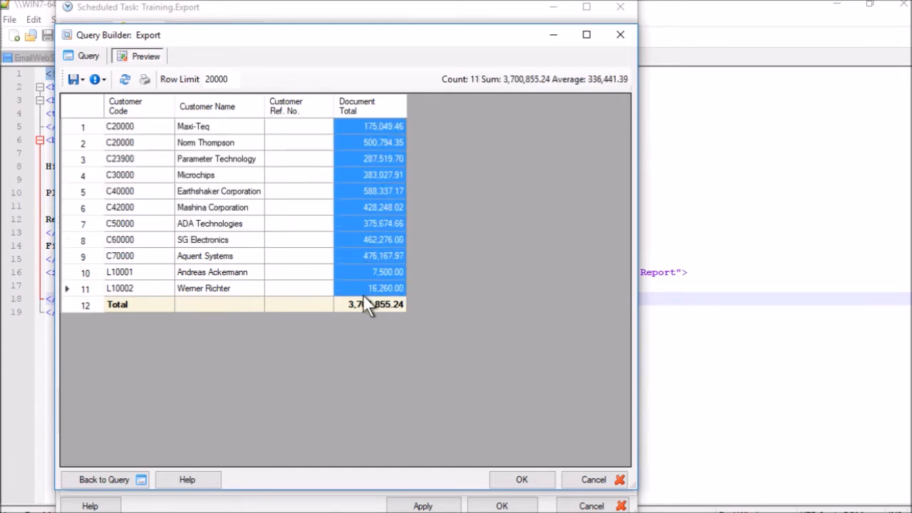
click(221, 207)
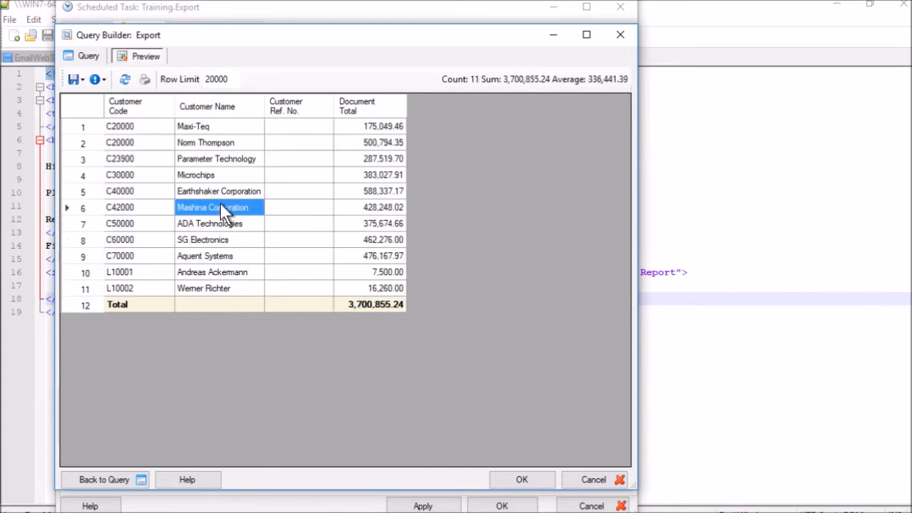
Close Query Builder, check the ExportToFile CSV path's company-name tag, then select the FolderZip action.
click(574, 477)
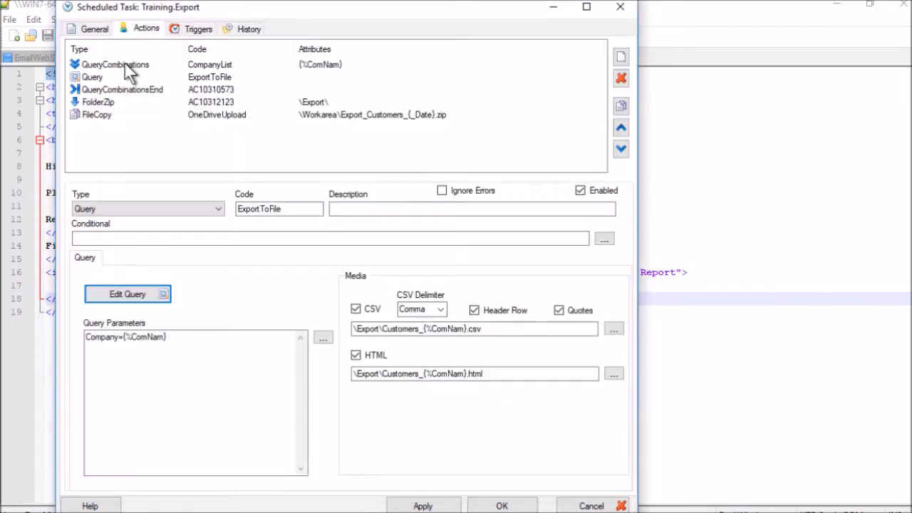
click(128, 64)
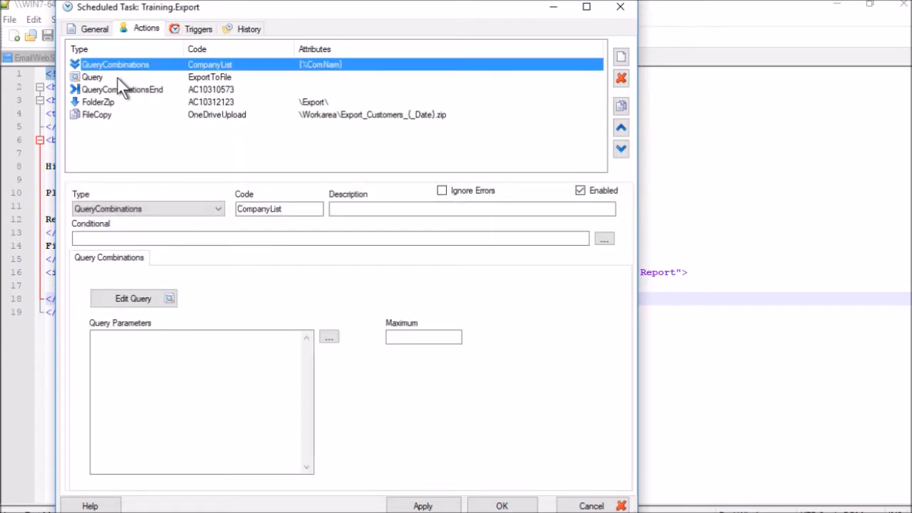
click(117, 76)
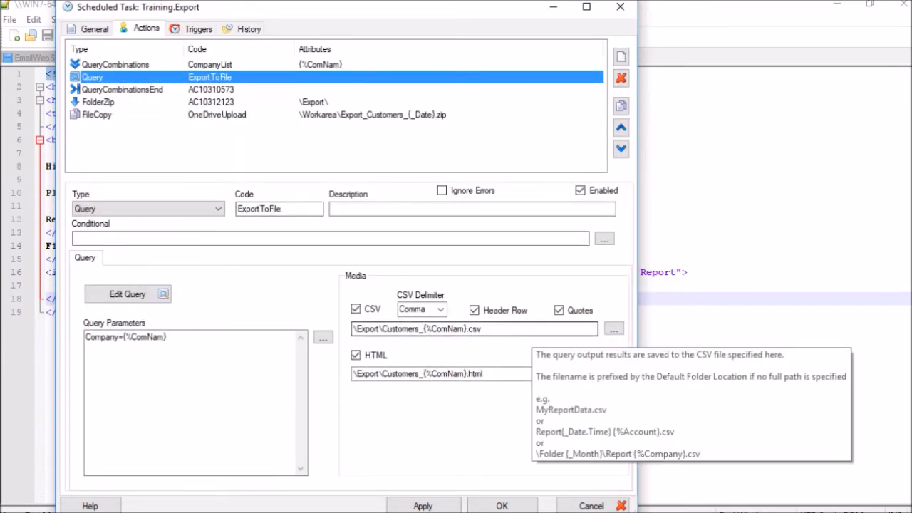
click(532, 330)
drag(436, 328, 465, 328)
click(489, 330)
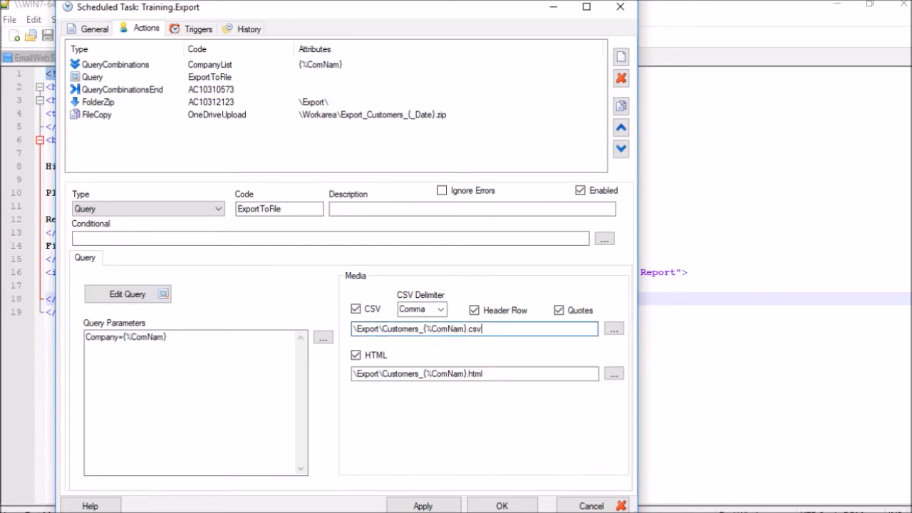
click(120, 88)
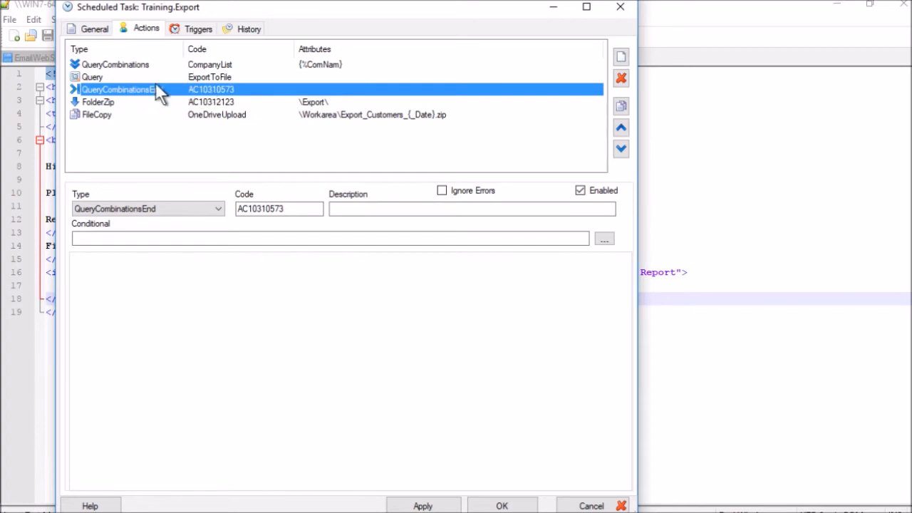
click(203, 102)
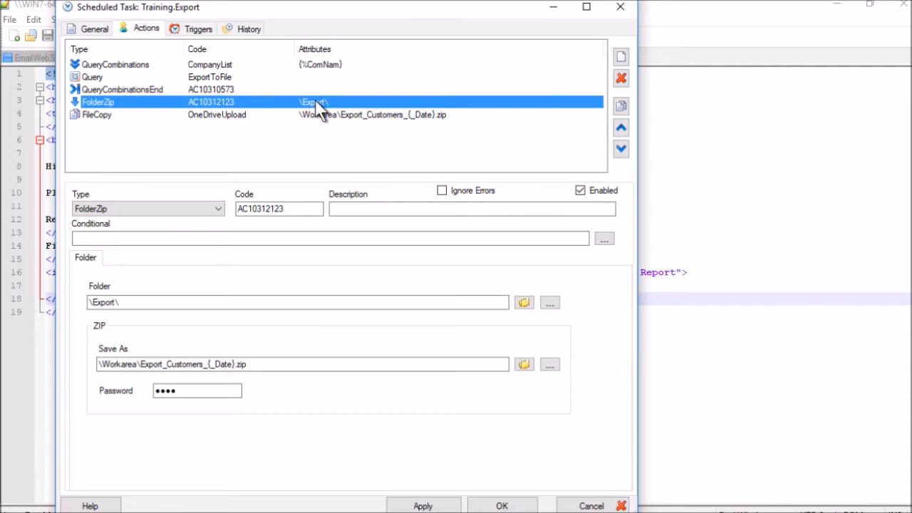
Review FolderZip's \Export\ source folder and its zip save path.
drag(167, 305, 88, 303)
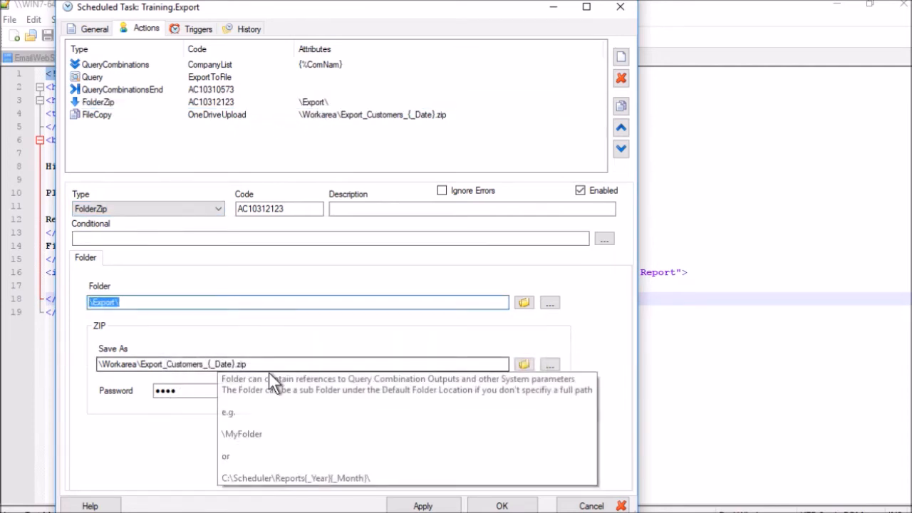
click(307, 366)
drag(307, 366, 95, 365)
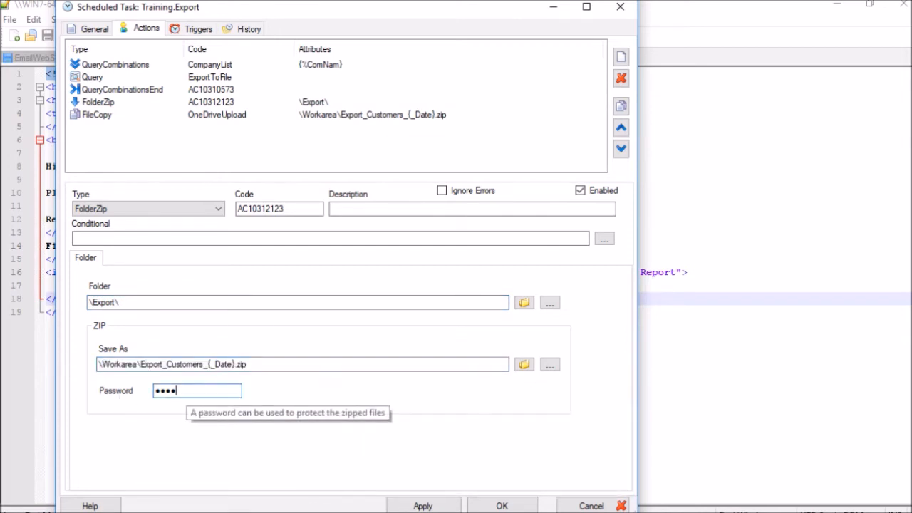
Check the FileCopy action's OneDrive copy destination, then switch to File Explorer.
click(178, 115)
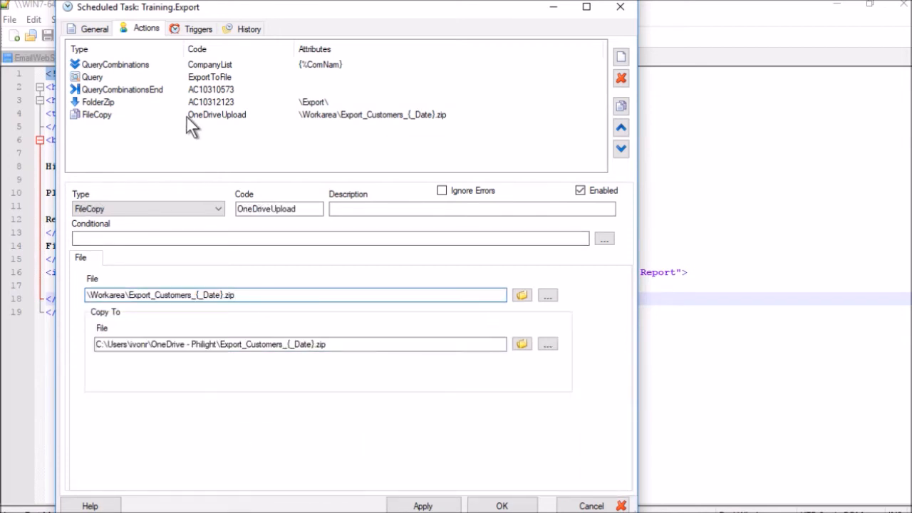
click(162, 344)
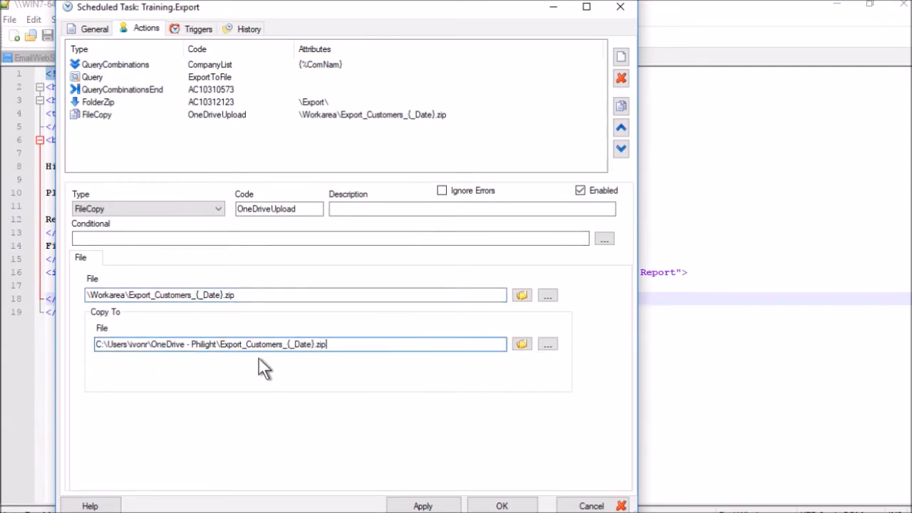
key(alt+Tab)
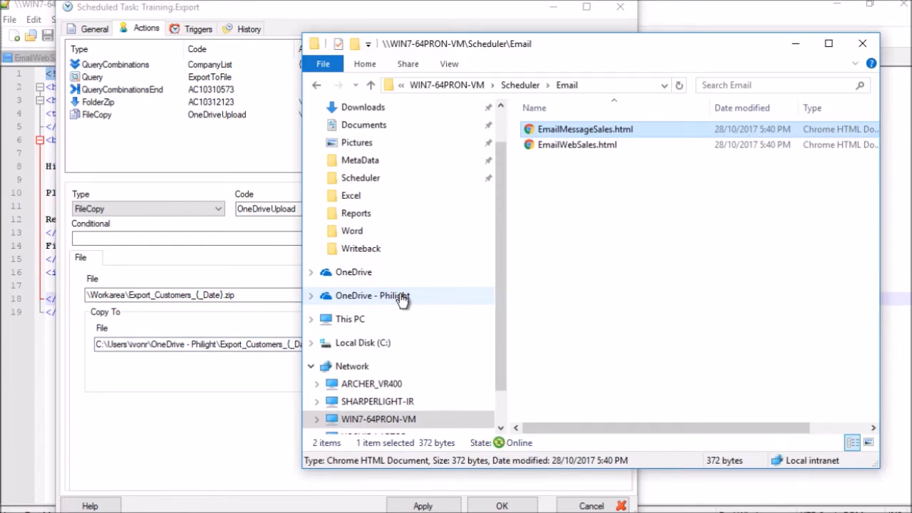
Execute the Export task and confirm Export_Customers_2017-10-30.zip appears in OneDrive.
click(402, 296)
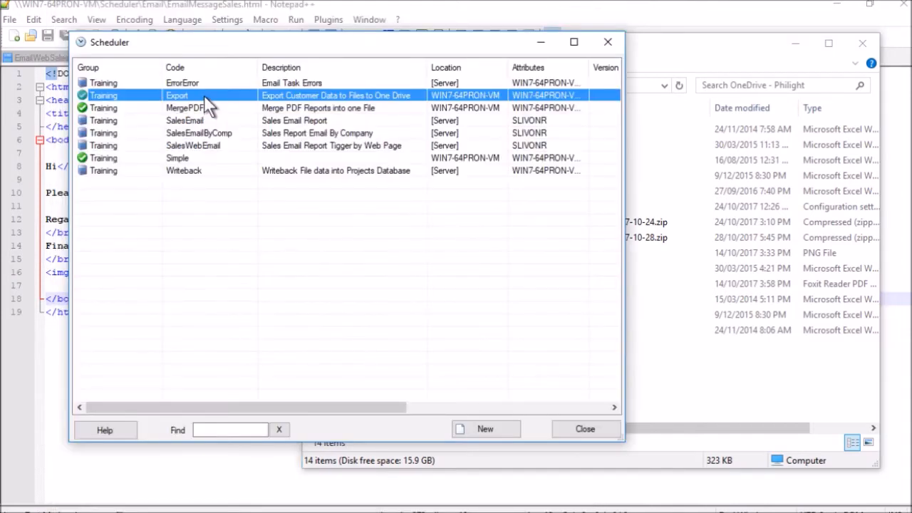
right_click(206, 98)
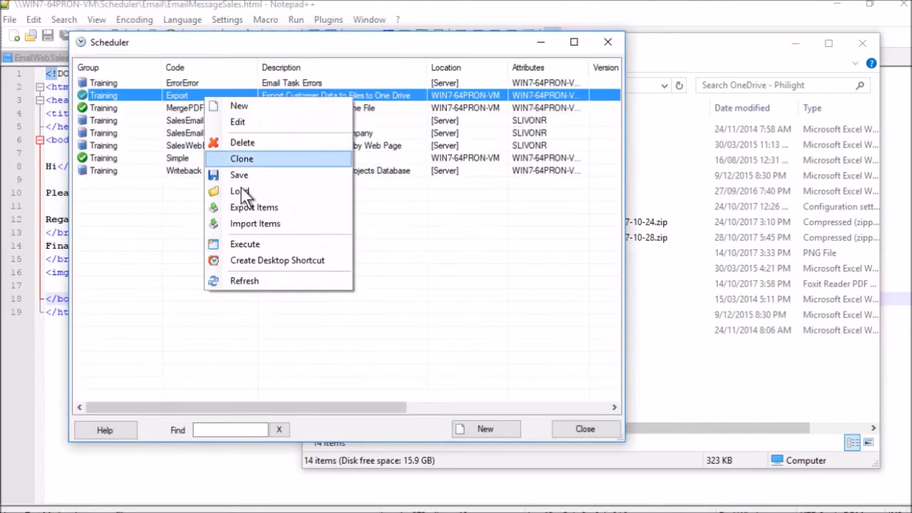
click(245, 243)
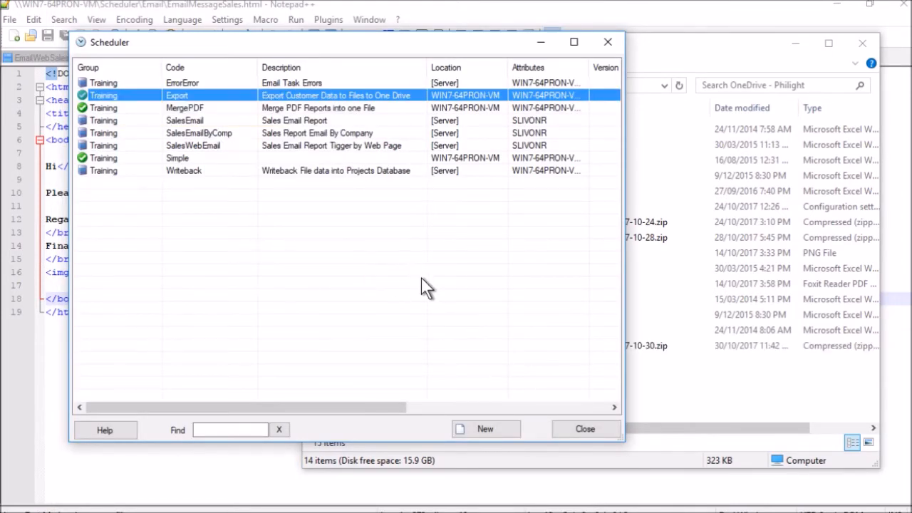
click(594, 380)
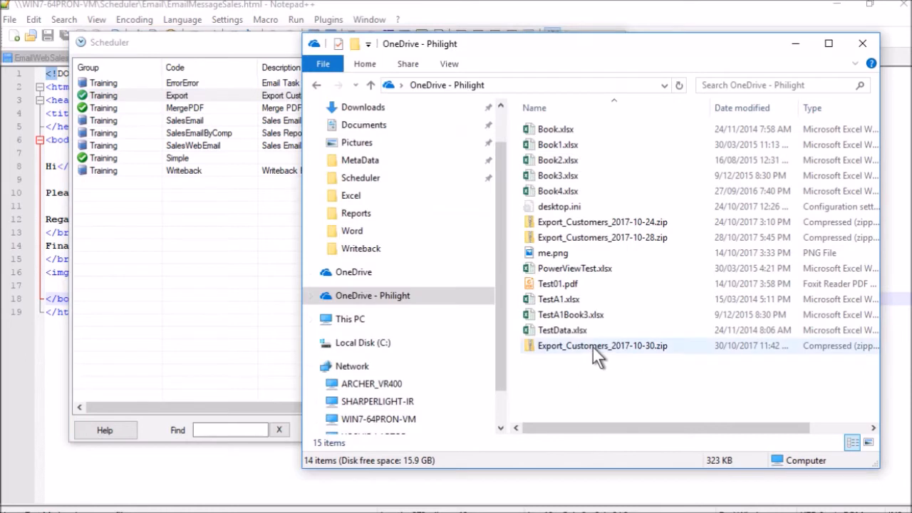
click(593, 346)
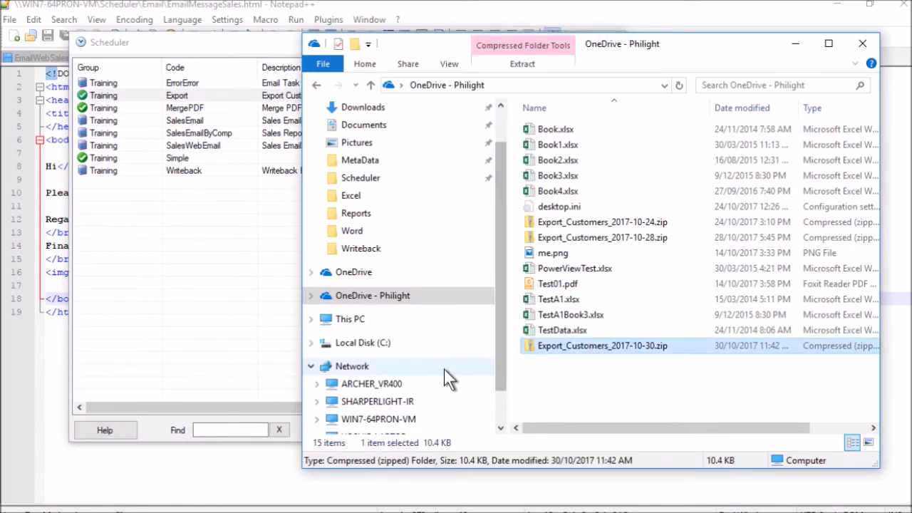
Browse to WIN7-64PRON-VM's Scheduler\Export folder and open the Australia CSV in Notepad++.
scroll(421, 385, down, 1)
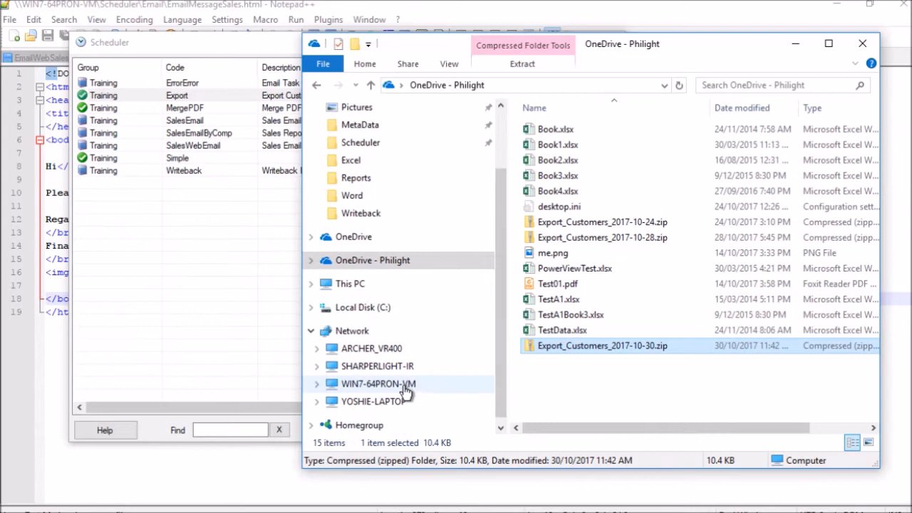
click(403, 384)
double_click(580, 163)
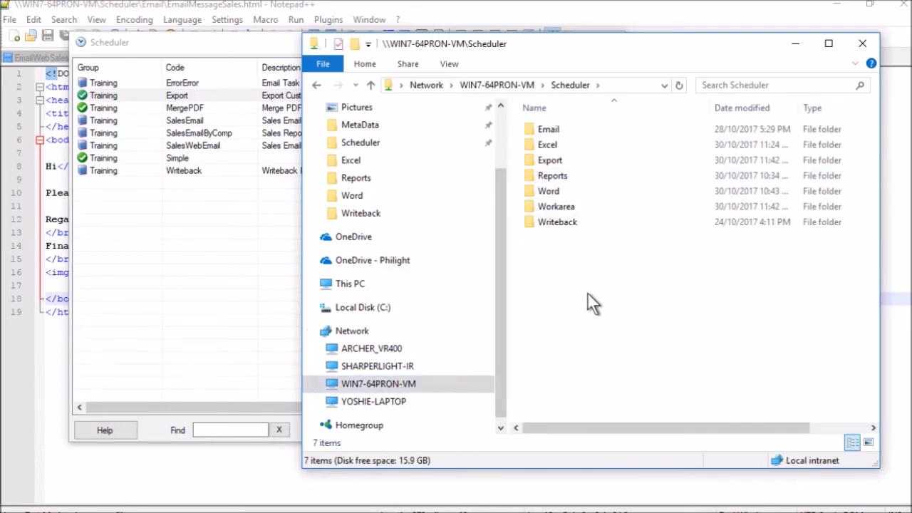
click(544, 162)
double_click(547, 163)
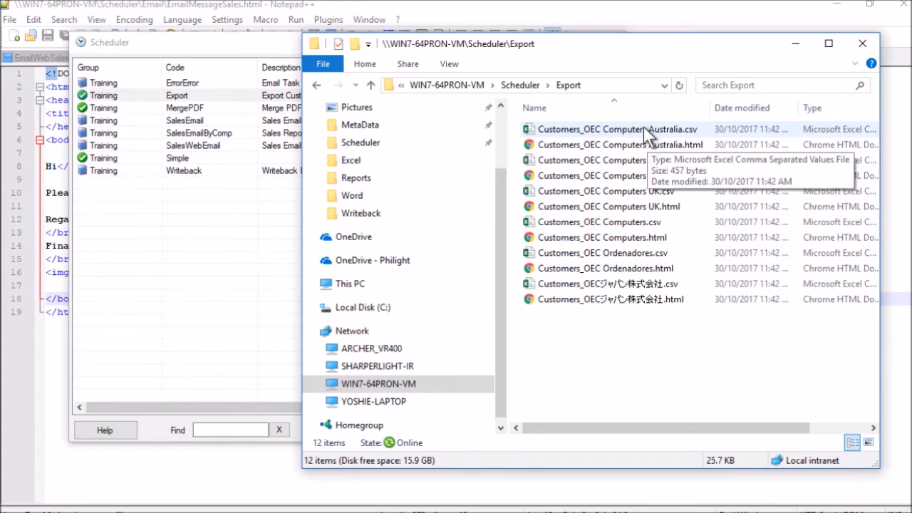
right_click(644, 127)
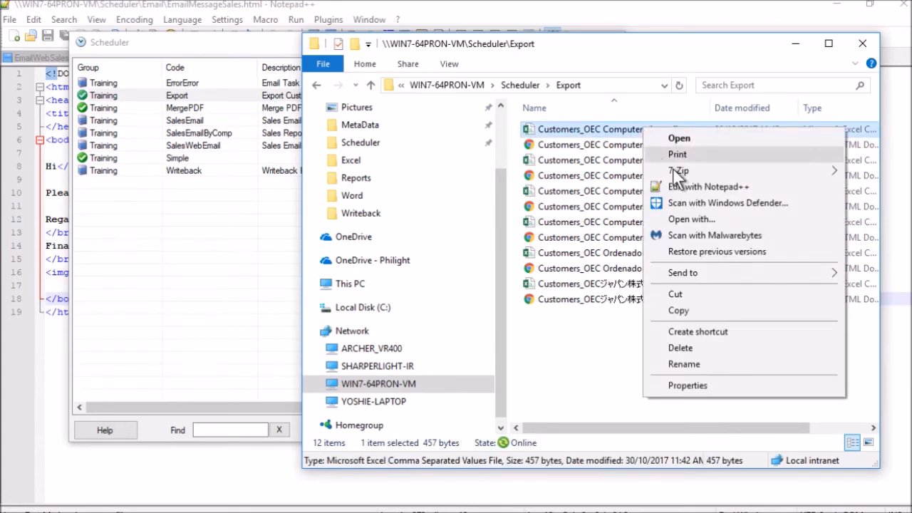
click(680, 180)
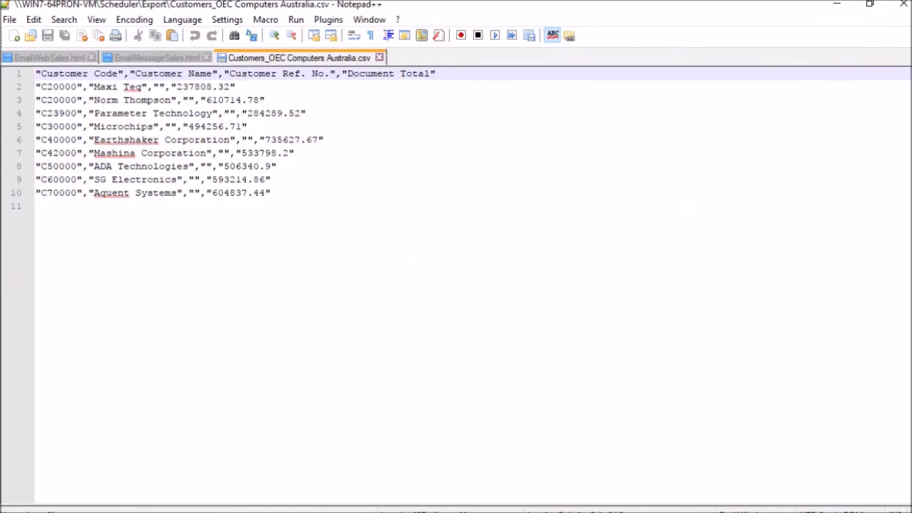
Highlight the CSV's header column names in Notepad++, then return to the Export task.
drag(70, 74, 271, 73)
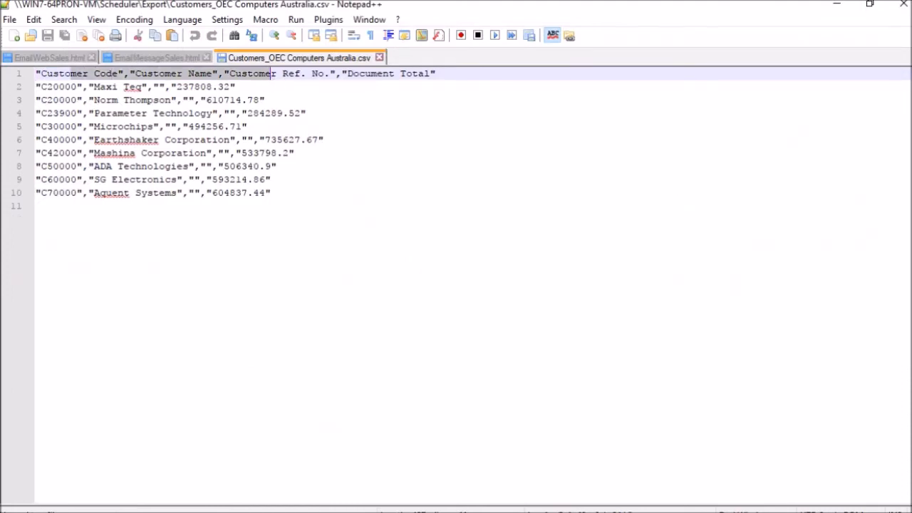
click(63, 86)
click(193, 86)
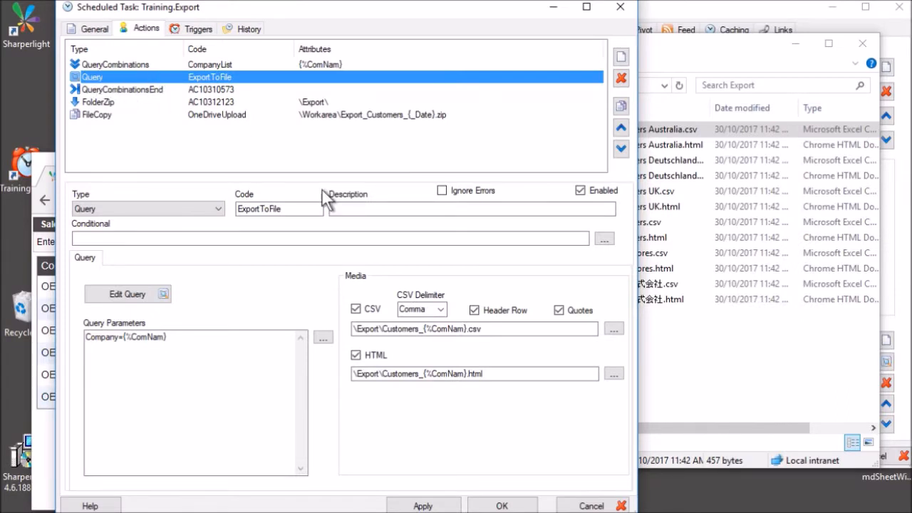
Review the ExportToFile CSV output path and keep Comma as the CSV delimiter.
click(530, 328)
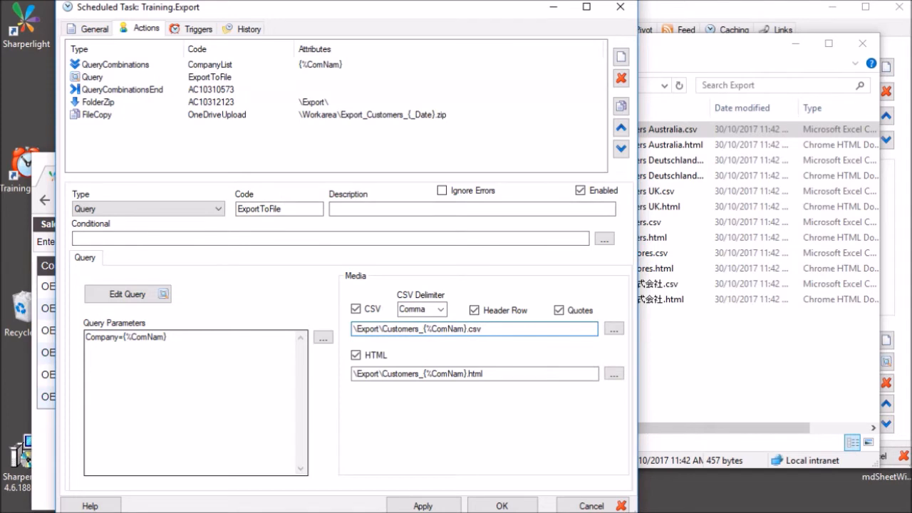
click(113, 77)
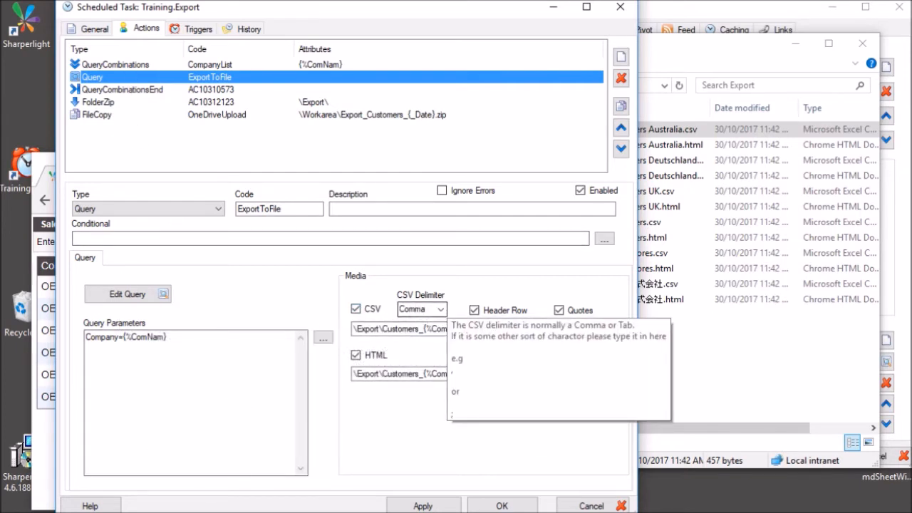
click(440, 309)
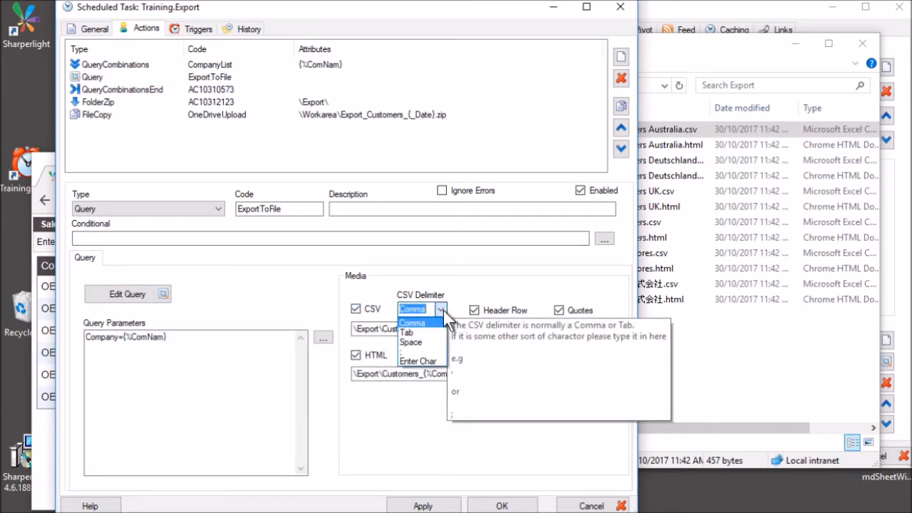
click(577, 276)
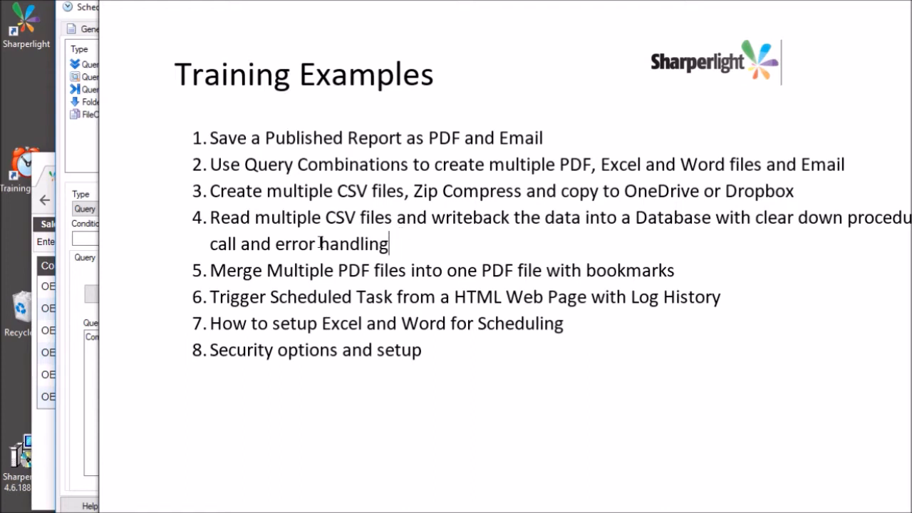
Highlight the words 'error handling' in example 4 on the Training Examples slide.
drag(292, 247, 388, 246)
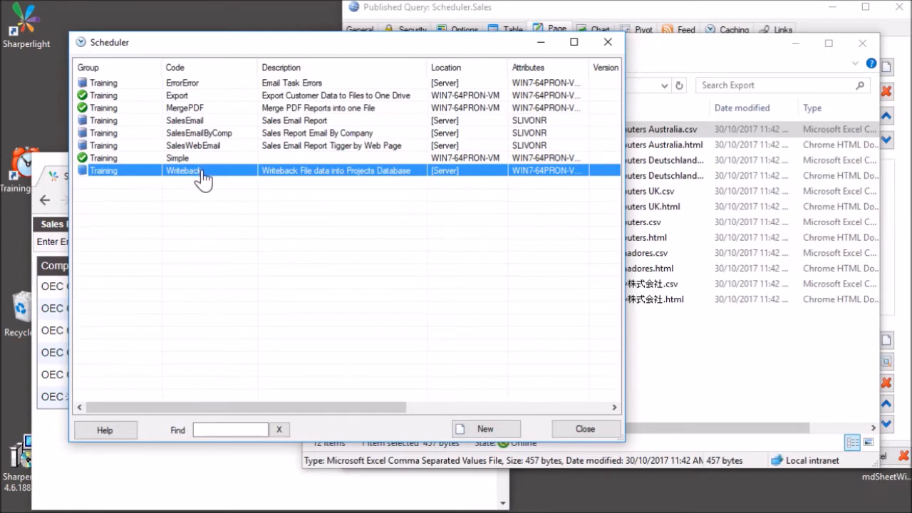
Open the Writeback task's QueryCombinations query in Query Builder.
double_click(202, 168)
click(147, 30)
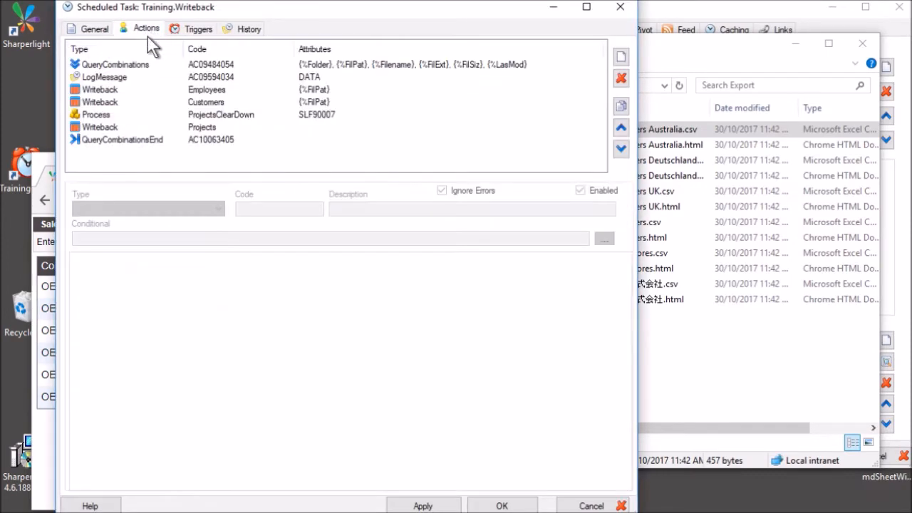
click(204, 63)
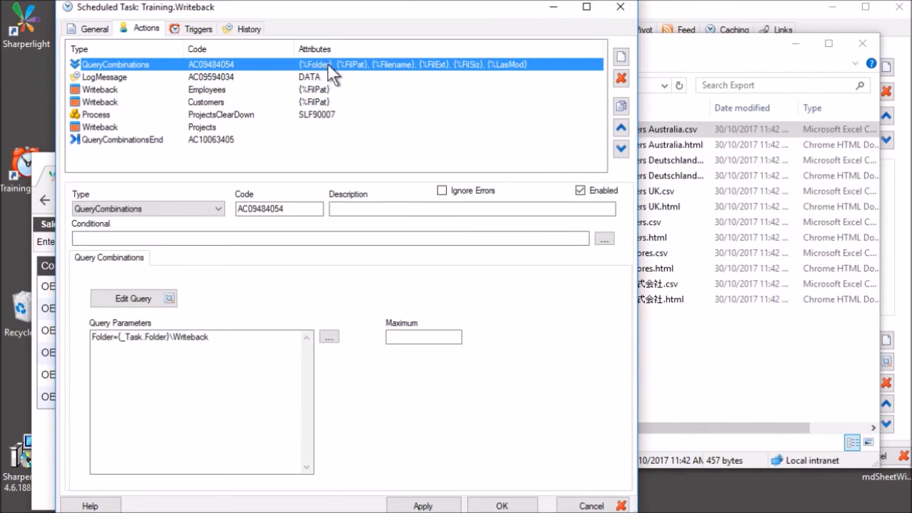
click(159, 300)
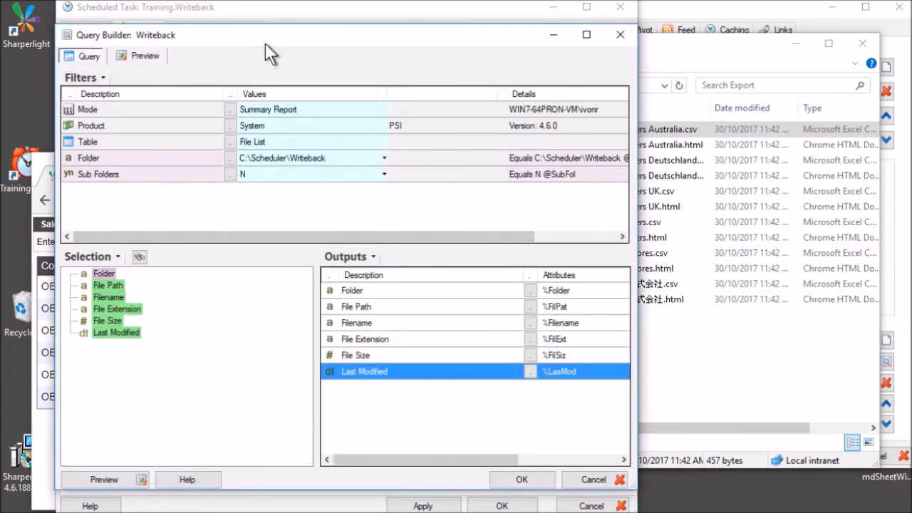
drag(273, 36, 417, 40)
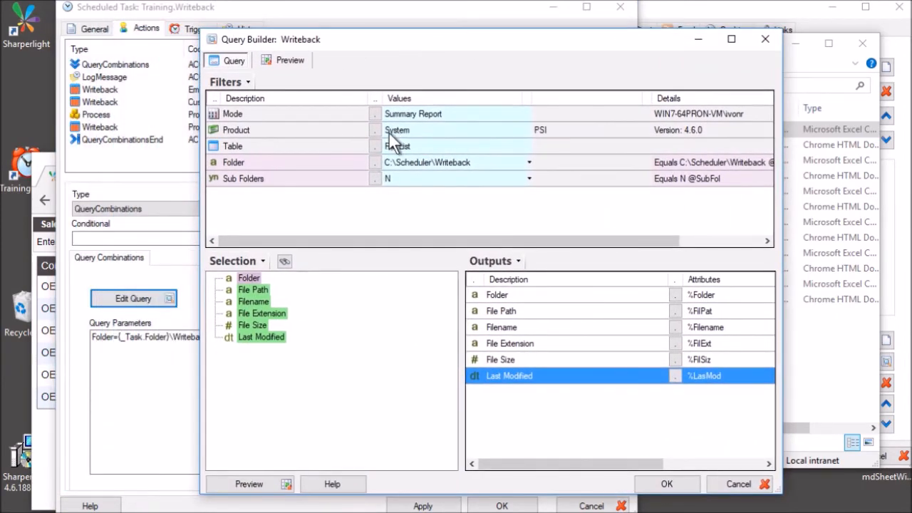
Confirm product System, table File List and folder filter C:\Scheduler\Writeback.
click(375, 130)
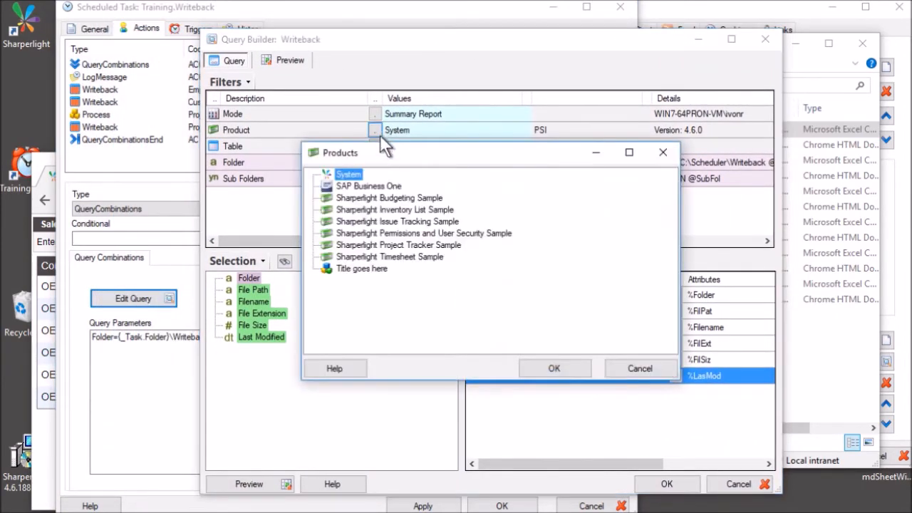
double_click(344, 173)
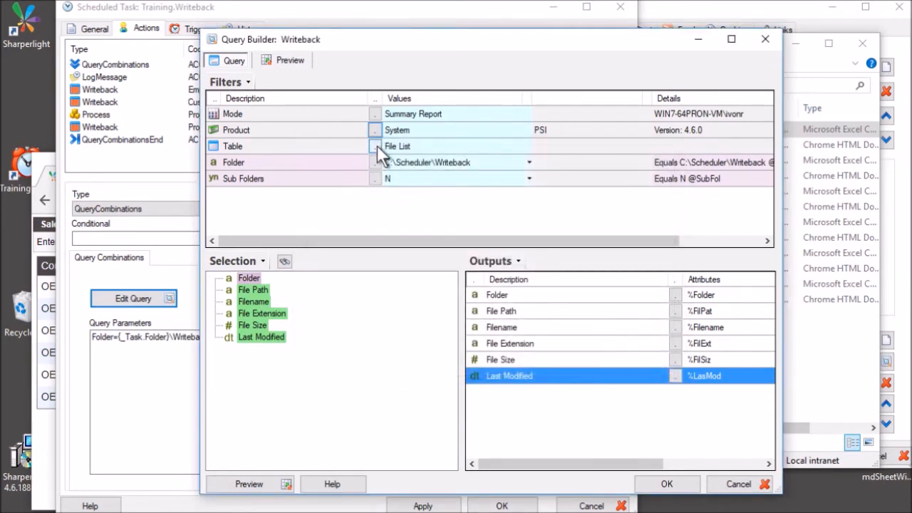
click(376, 146)
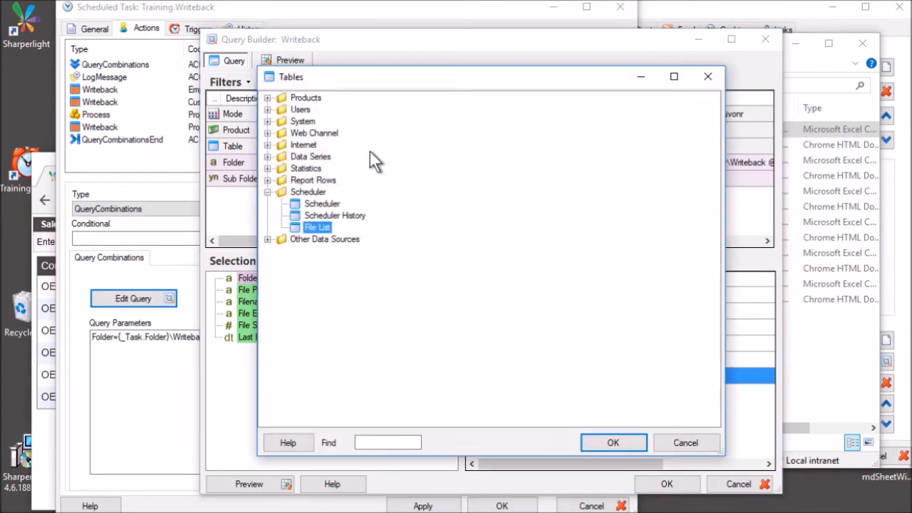
double_click(320, 226)
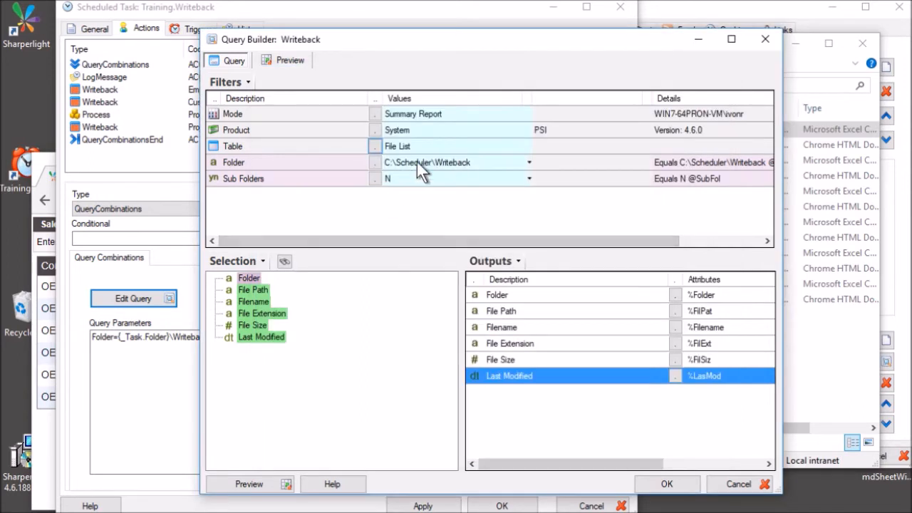
click(417, 161)
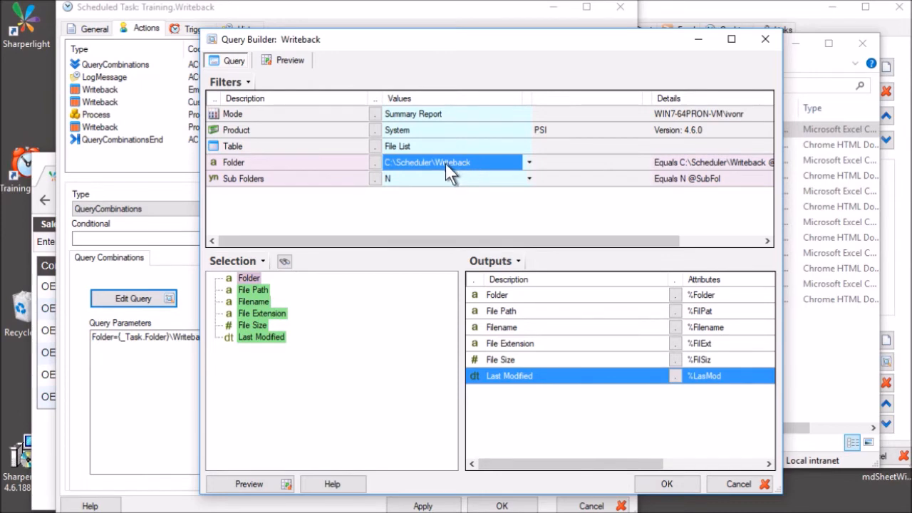
Browse to the server's Scheduler\Writeback share to see its three data files, then return to Query Builder.
drag(422, 36, 245, 32)
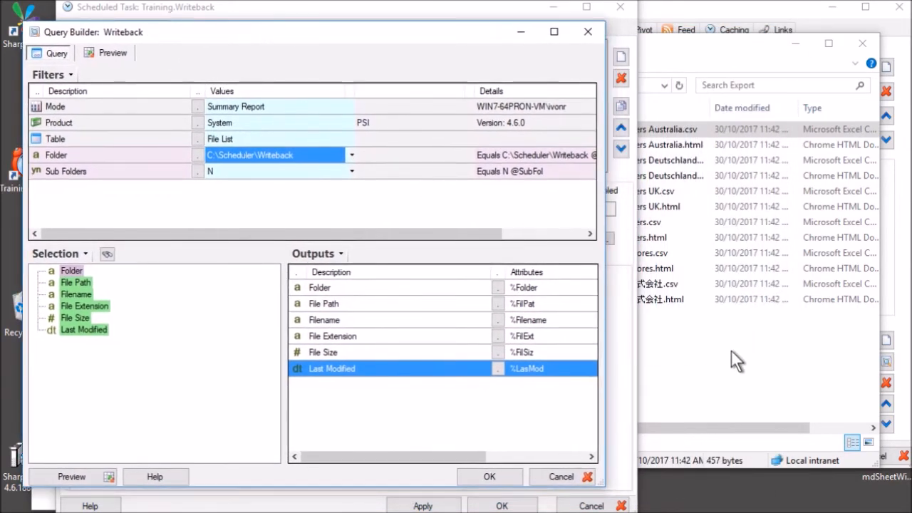
click(728, 350)
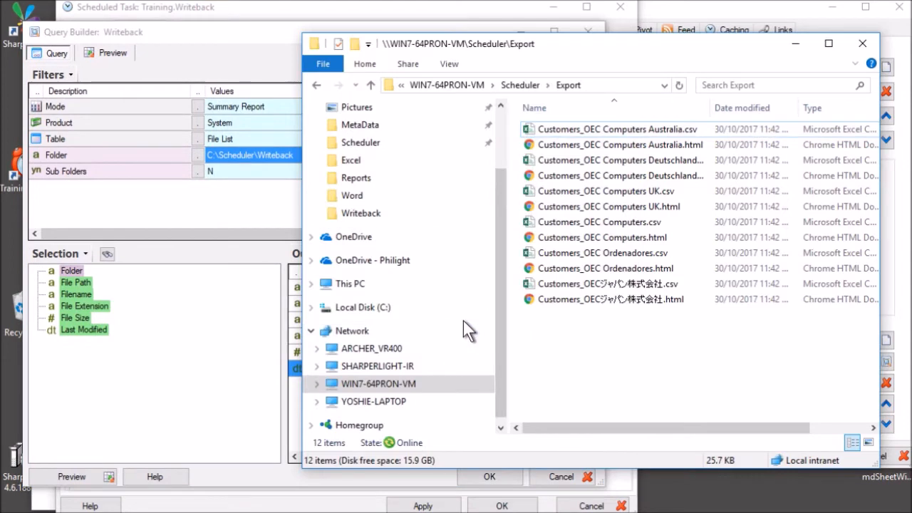
click(463, 87)
double_click(566, 151)
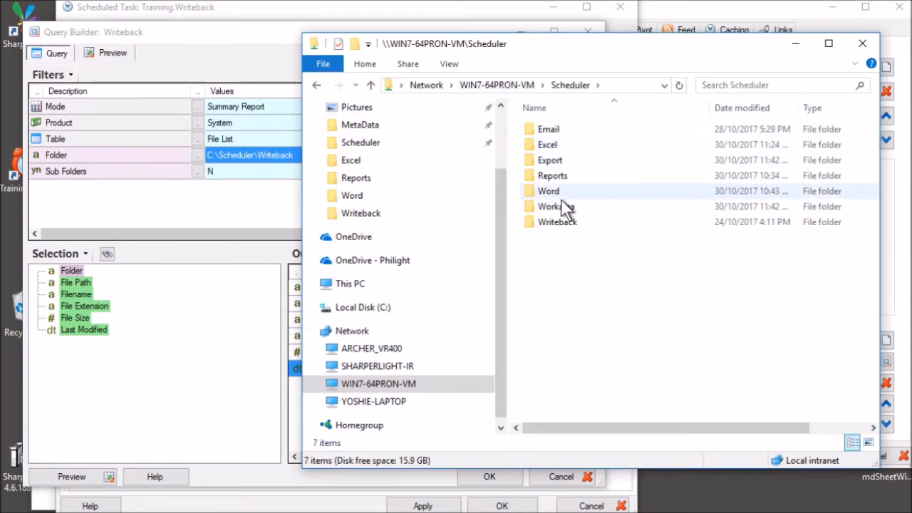
double_click(553, 221)
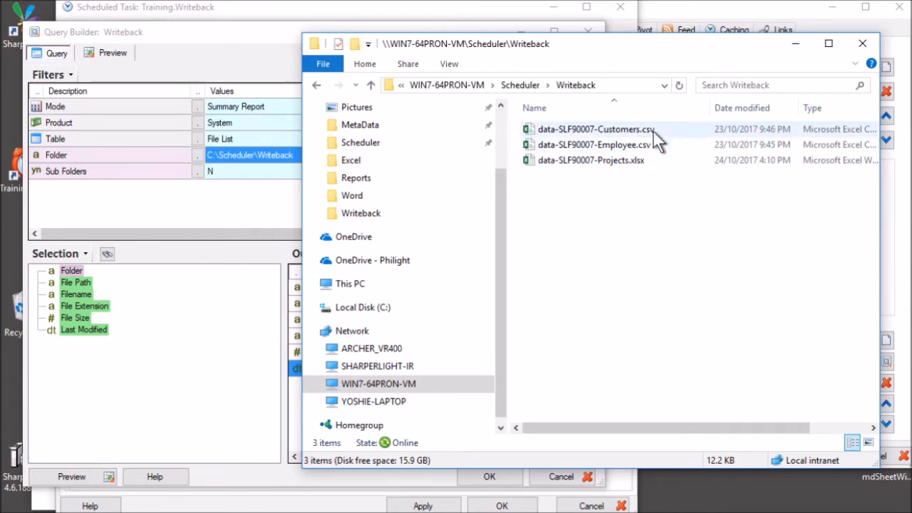
click(221, 189)
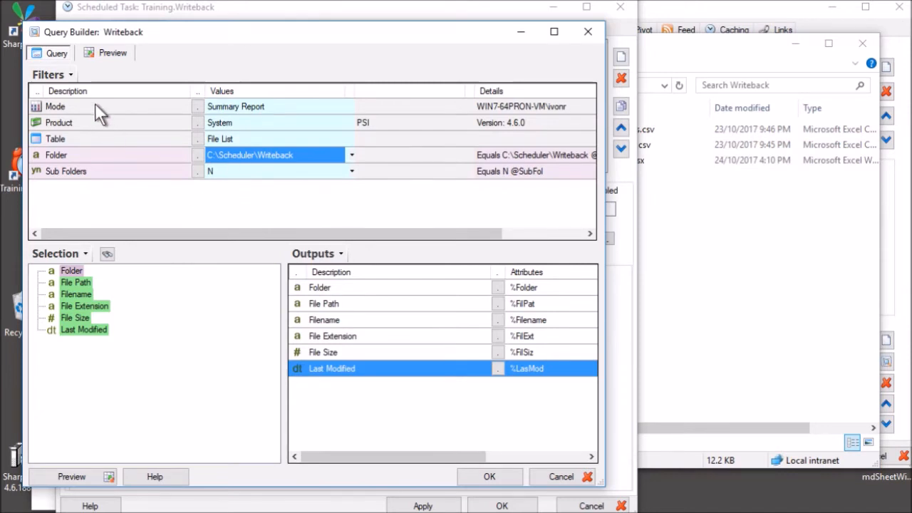
Preview the three Writeback files' folder, path, name, size and modified date, then close Query Builder.
click(108, 52)
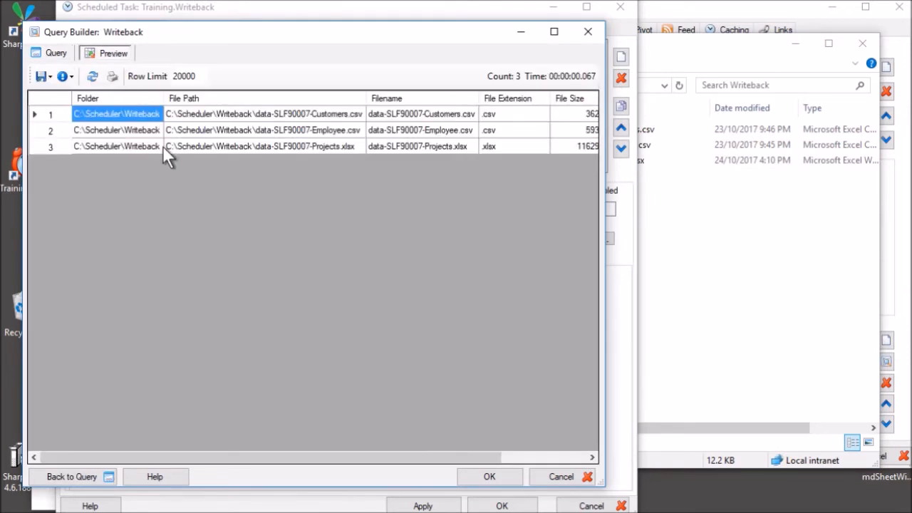
click(139, 128)
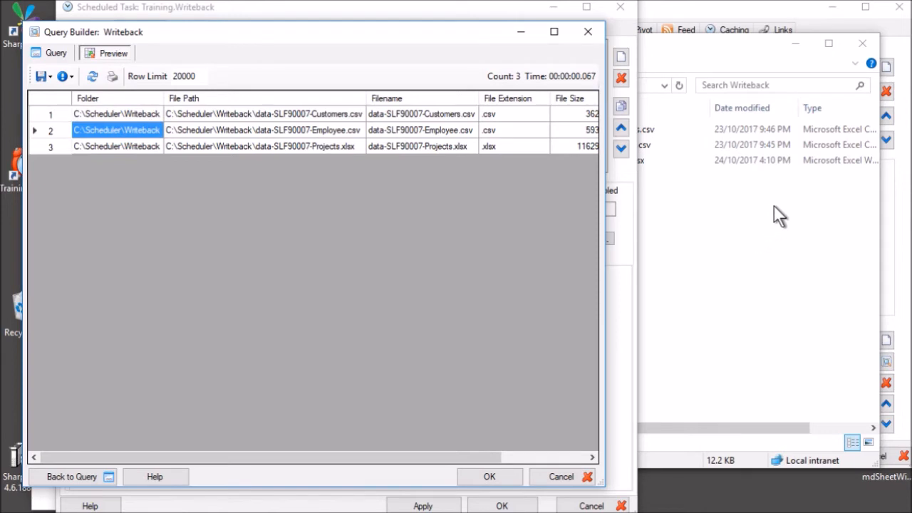
click(254, 136)
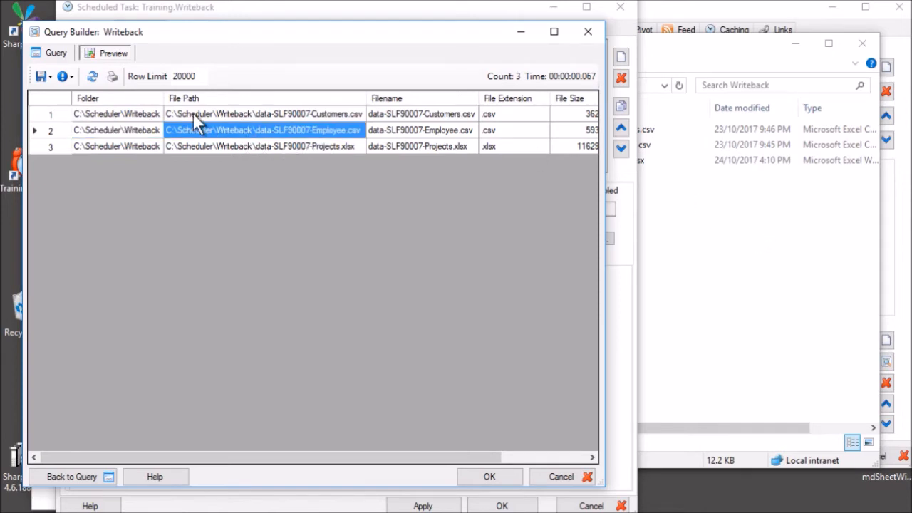
click(195, 115)
key(Tab)
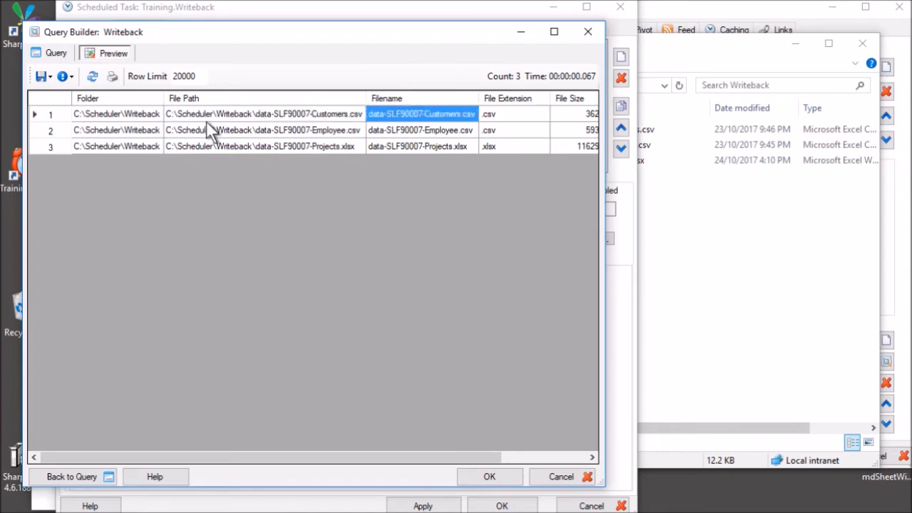
key(Tab)
key(Tab)
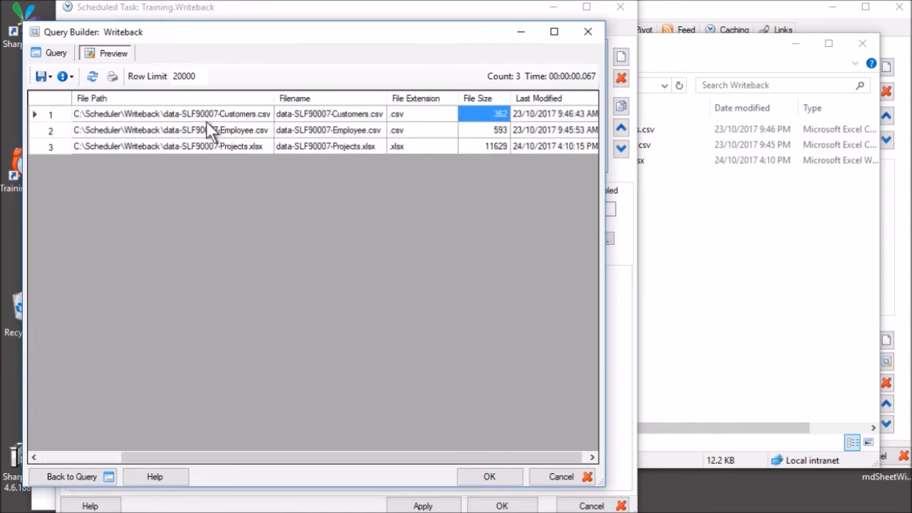
key(Tab)
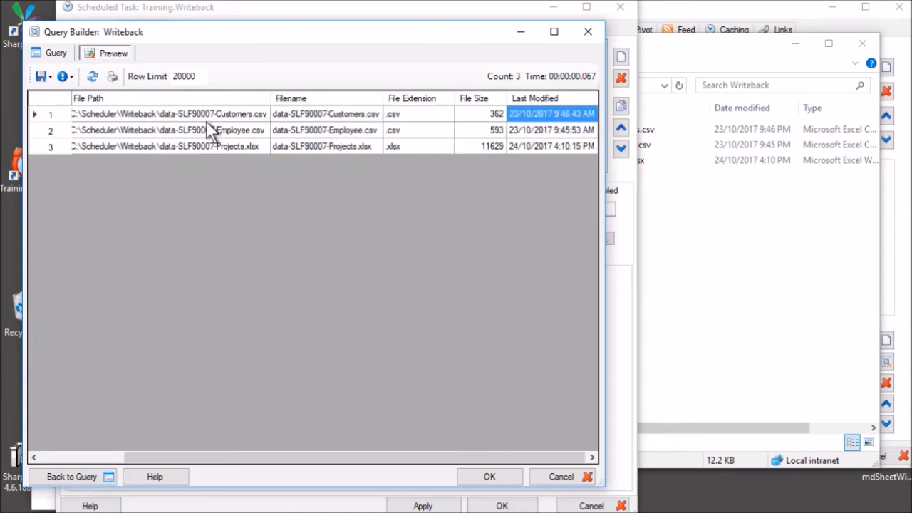
key(Down)
key(Left)
key(Left)
key(Left)
key(Left)
key(Left)
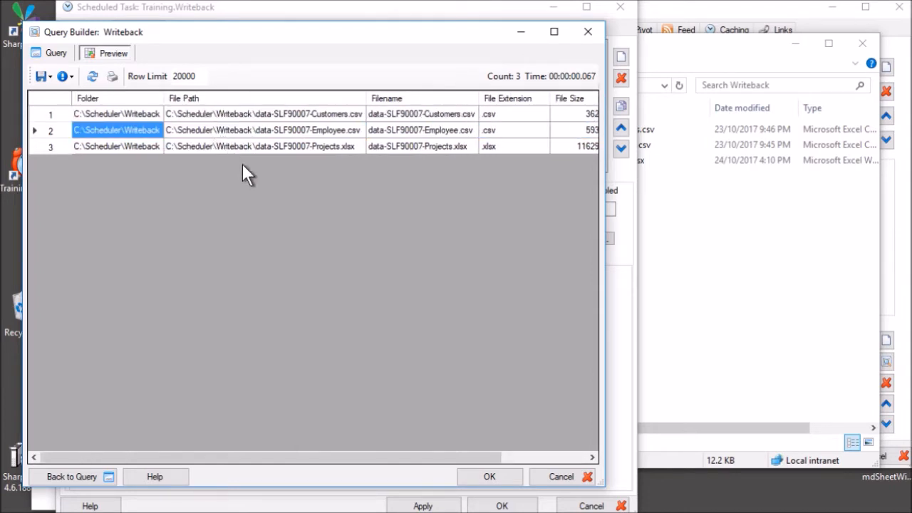
click(561, 477)
click(320, 63)
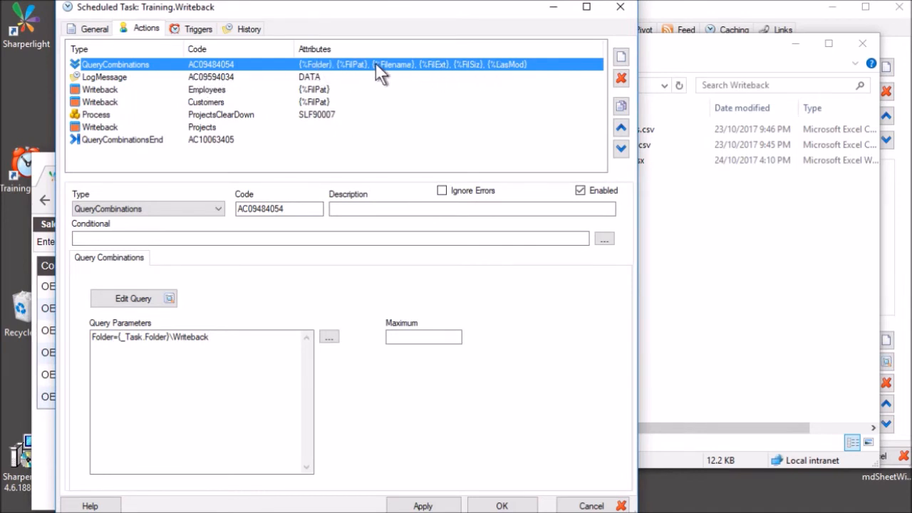
Review the Employees writeback action and the LogMessage action, keeping type LogMessage.
click(250, 89)
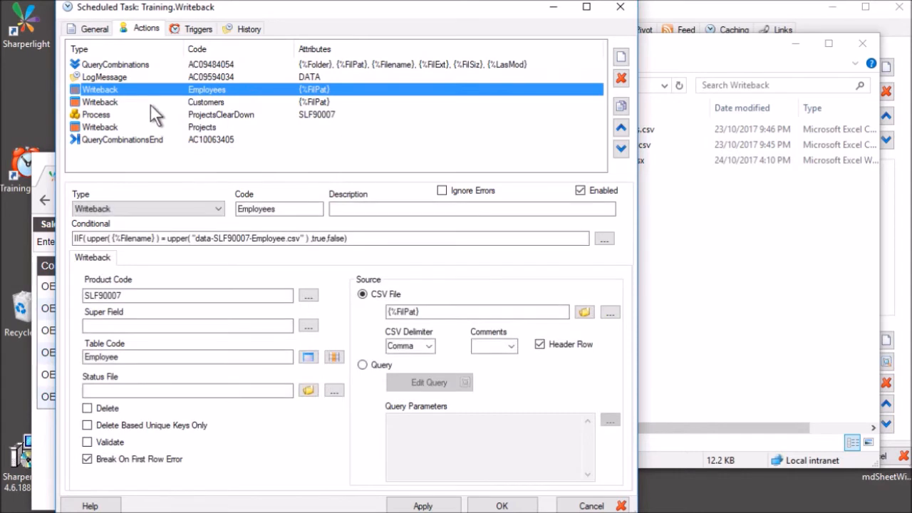
click(194, 75)
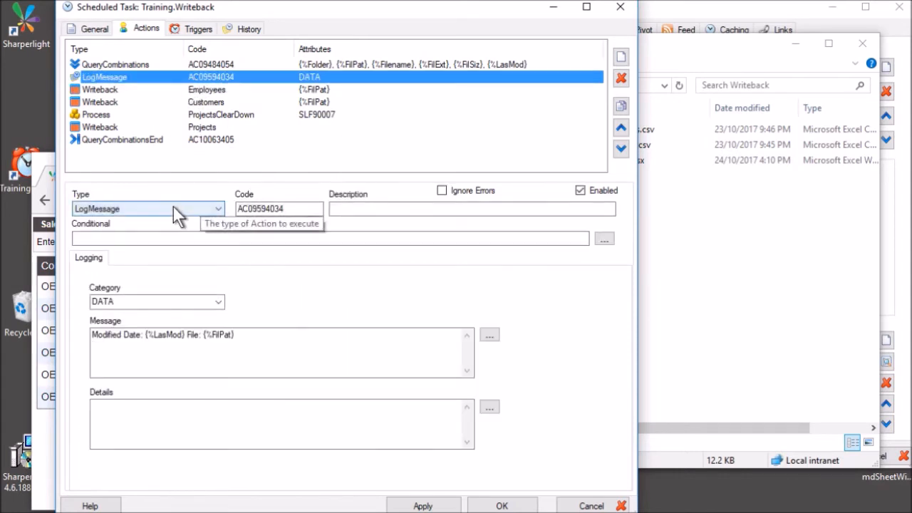
click(173, 208)
click(174, 208)
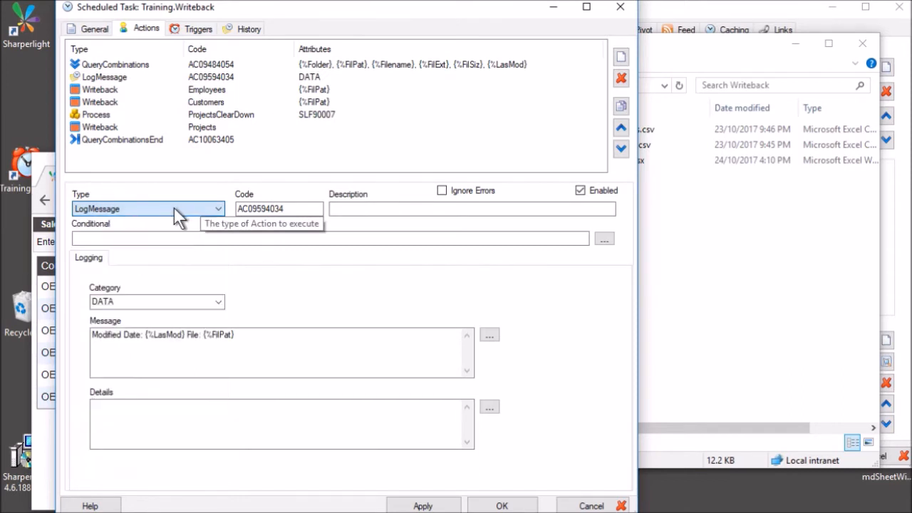
click(171, 74)
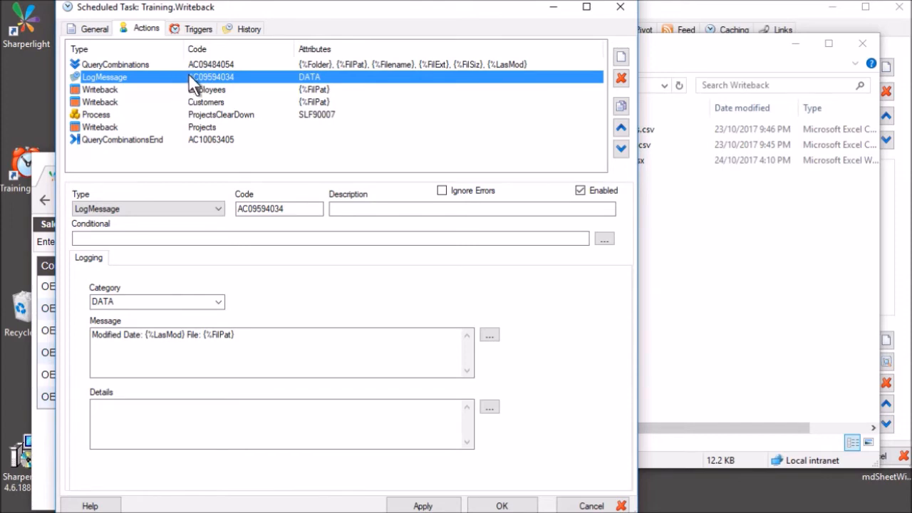
Check the task's run history, then keep DATA as log category and inspect the message text.
click(245, 30)
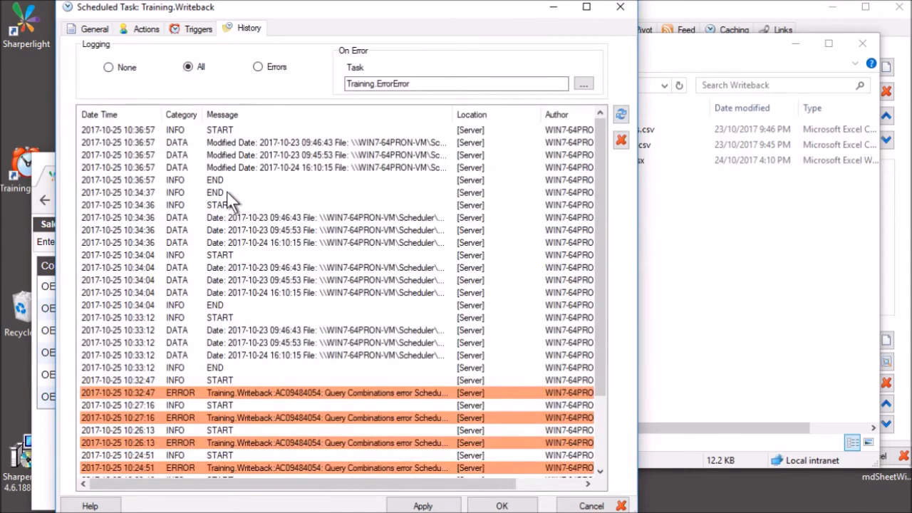
click(145, 29)
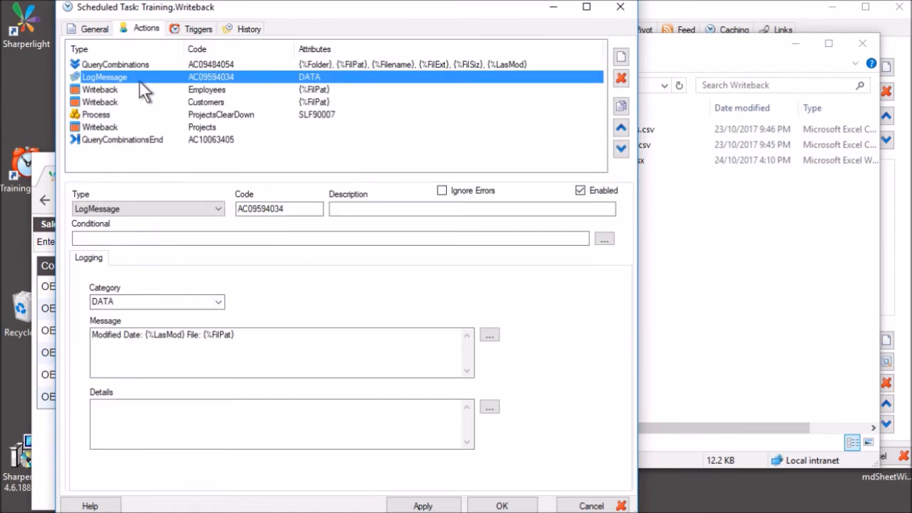
click(219, 303)
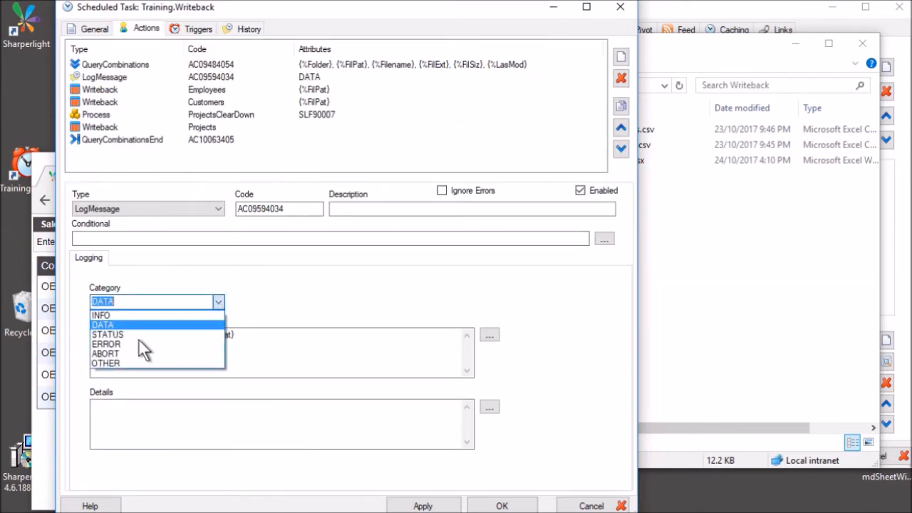
click(123, 324)
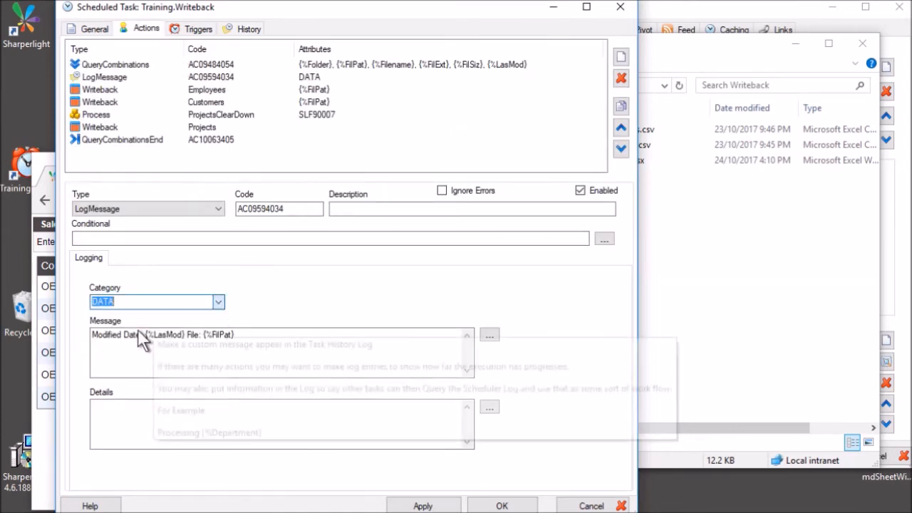
click(219, 337)
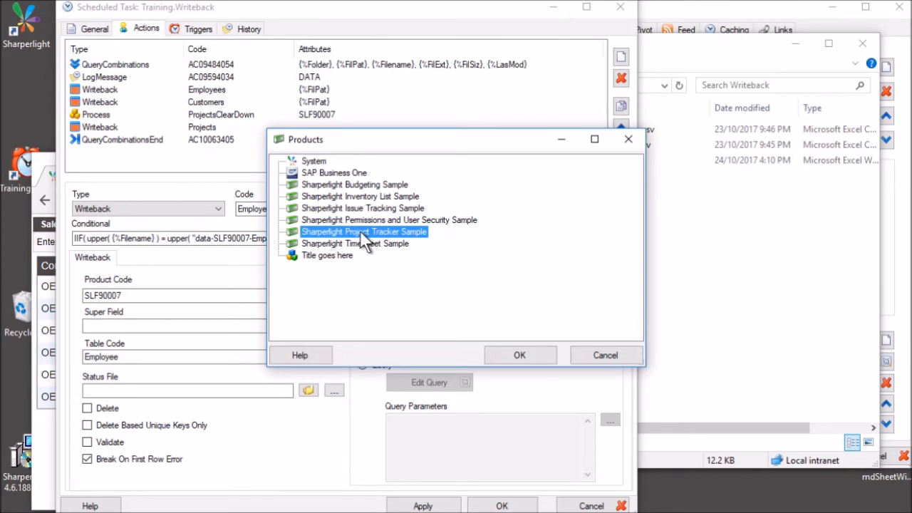
Keep product code SLF90007 and table Employee, and bring up the Employee table's field definitions.
click(605, 355)
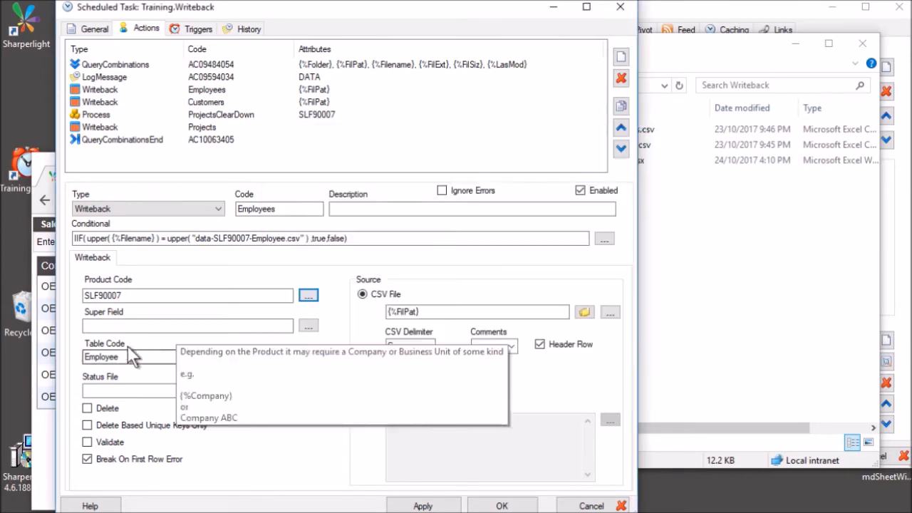
double_click(150, 294)
key(BackSpace)
key(ctrl+z)
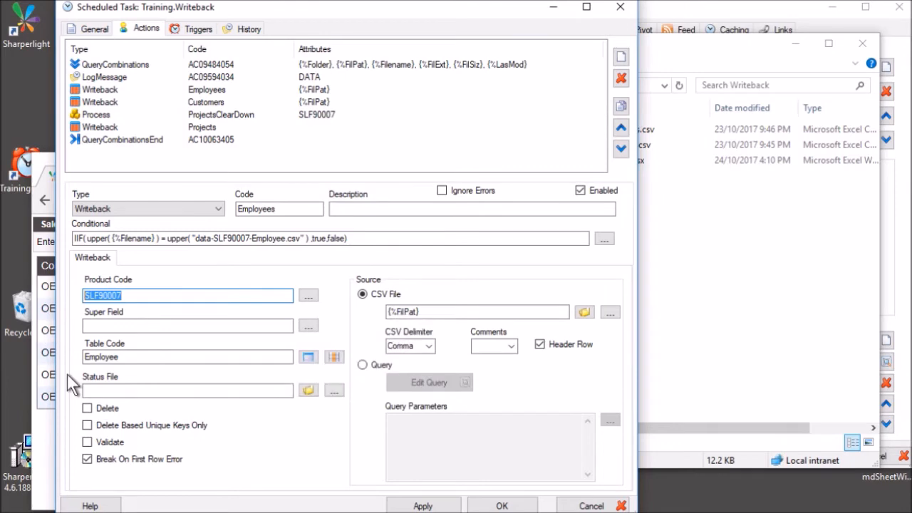
click(263, 360)
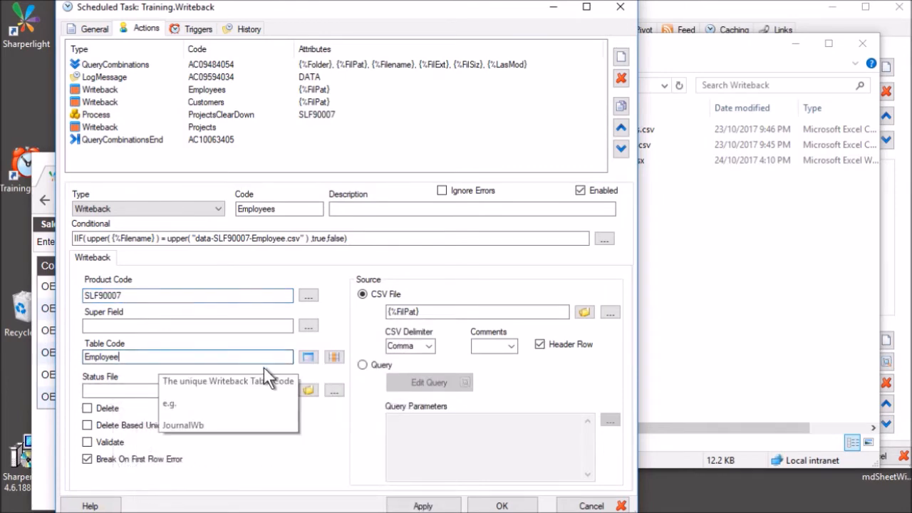
click(309, 358)
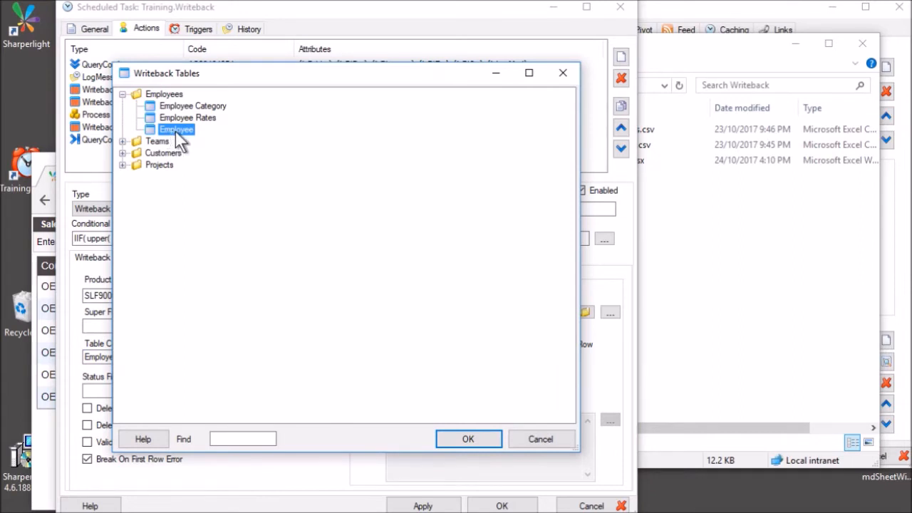
double_click(177, 132)
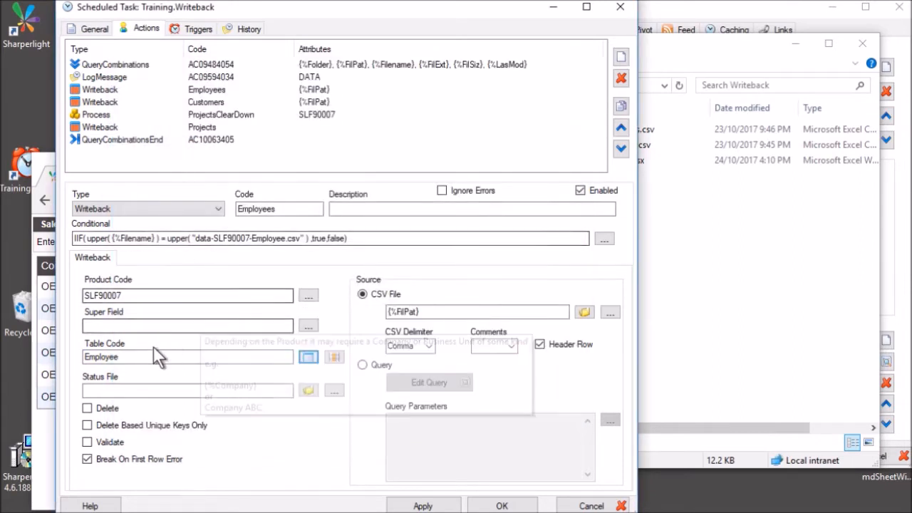
click(334, 358)
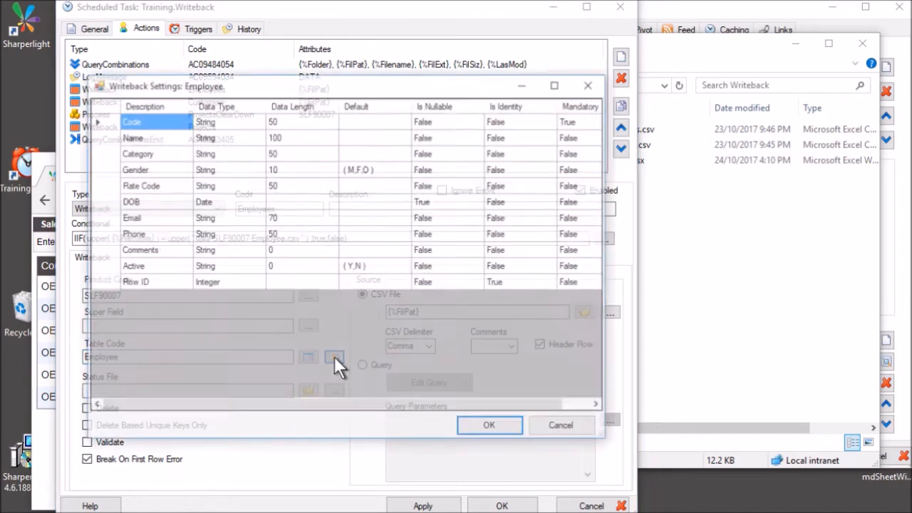
Look over the Name, Category, Gender and DOB field definitions and their data lengths.
drag(312, 87, 460, 106)
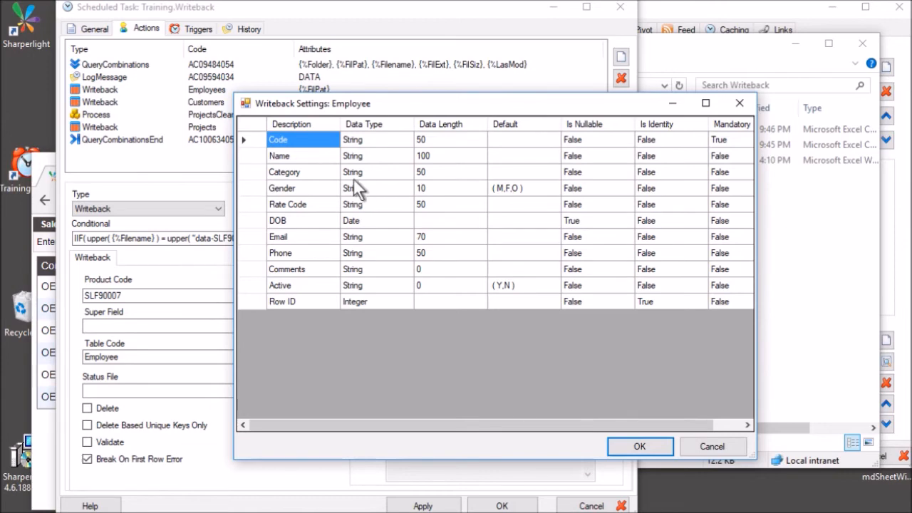
click(282, 158)
click(290, 173)
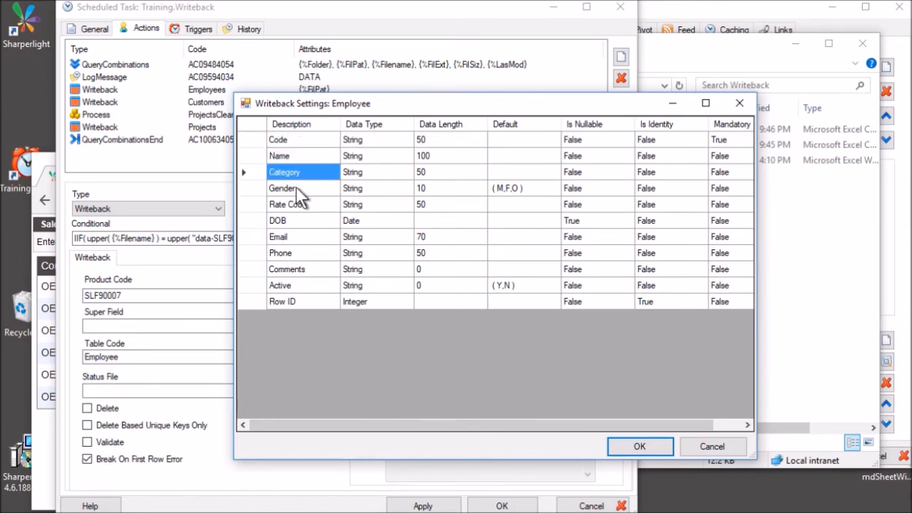
click(295, 187)
click(309, 221)
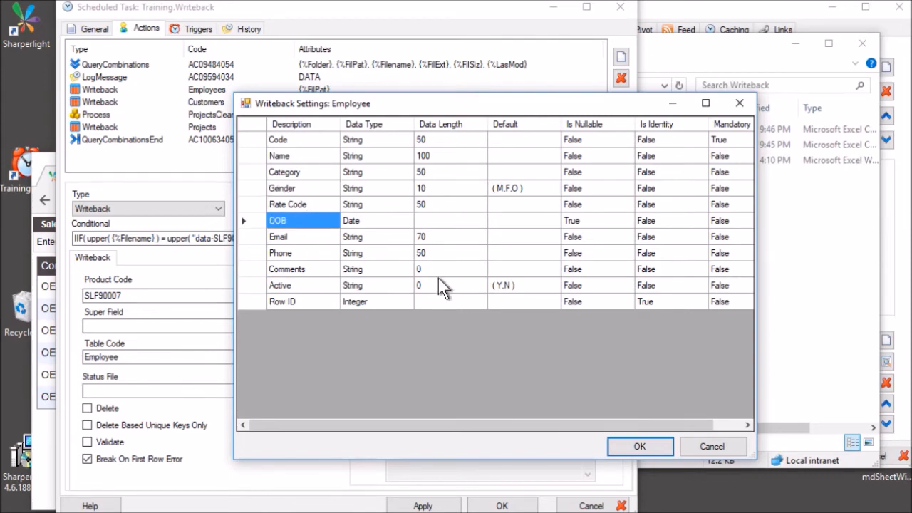
drag(439, 262, 438, 259)
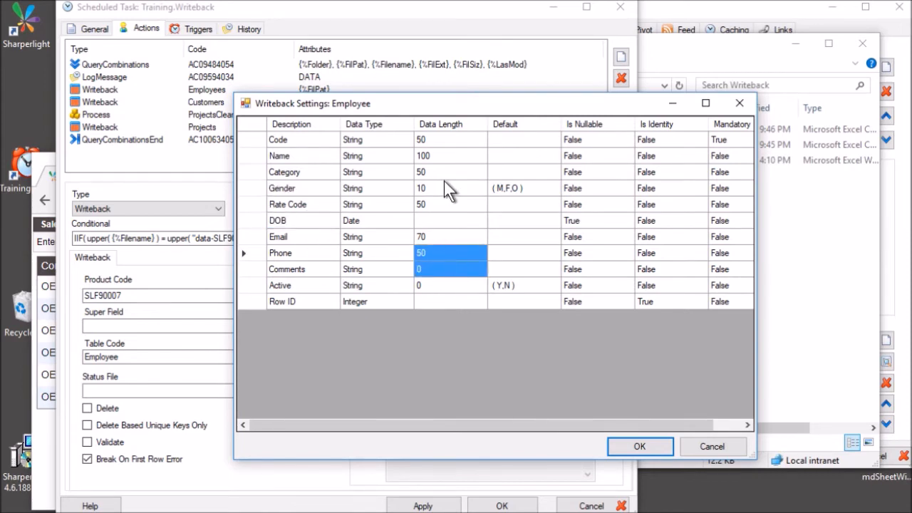
click(467, 188)
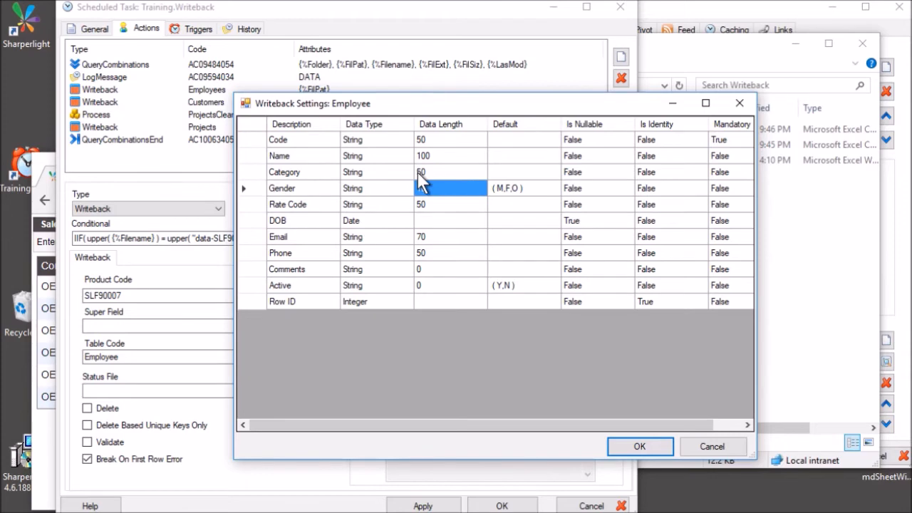
Check the Comments and Row ID data types, then close the Employee field definitions.
drag(298, 136, 492, 287)
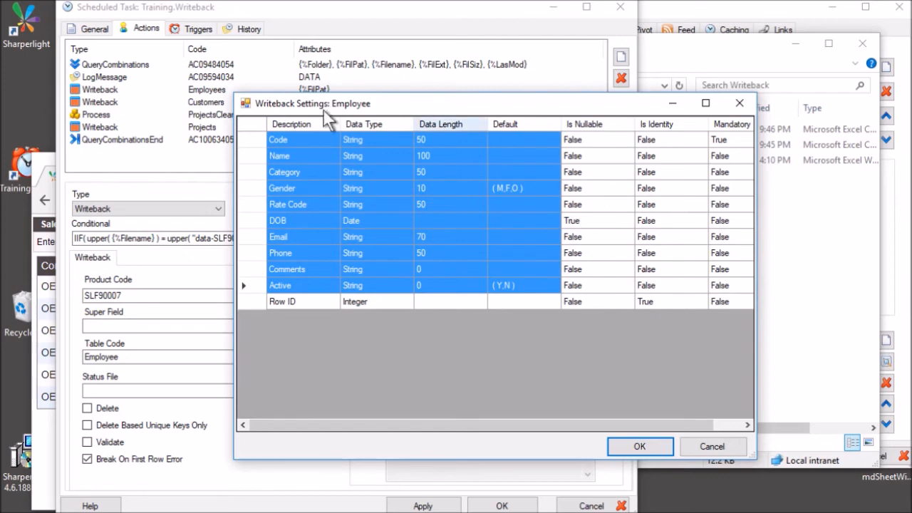
click(370, 202)
click(353, 270)
click(304, 302)
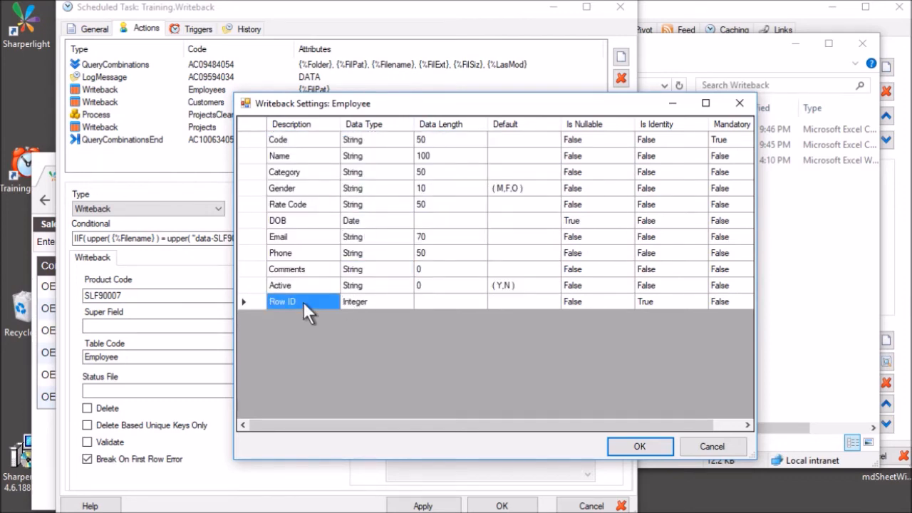
click(363, 299)
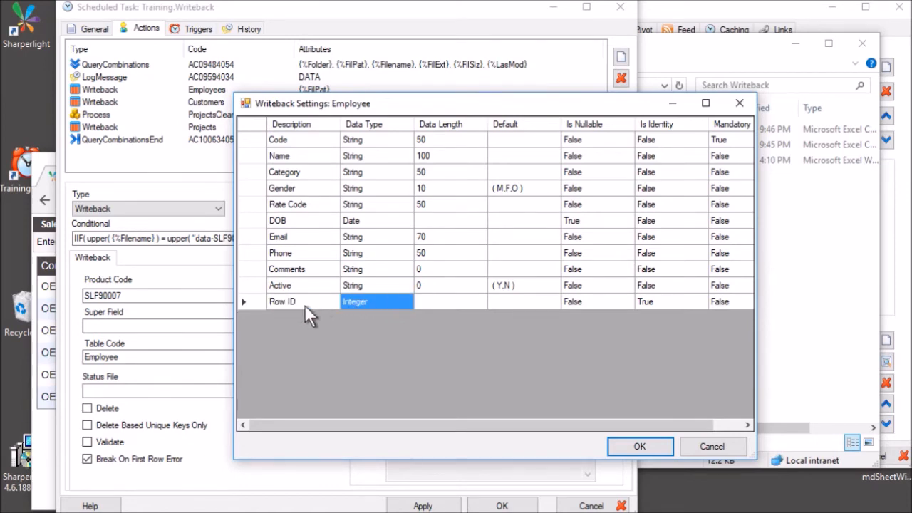
click(293, 300)
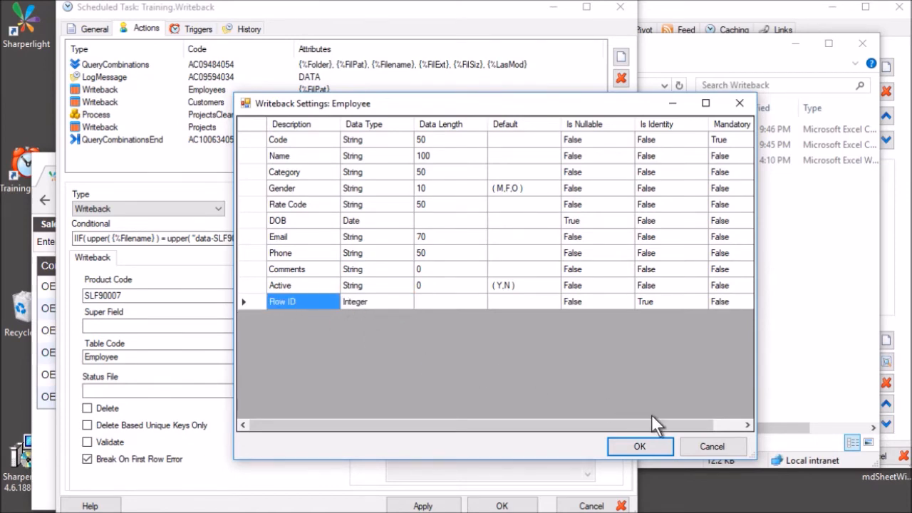
click(711, 446)
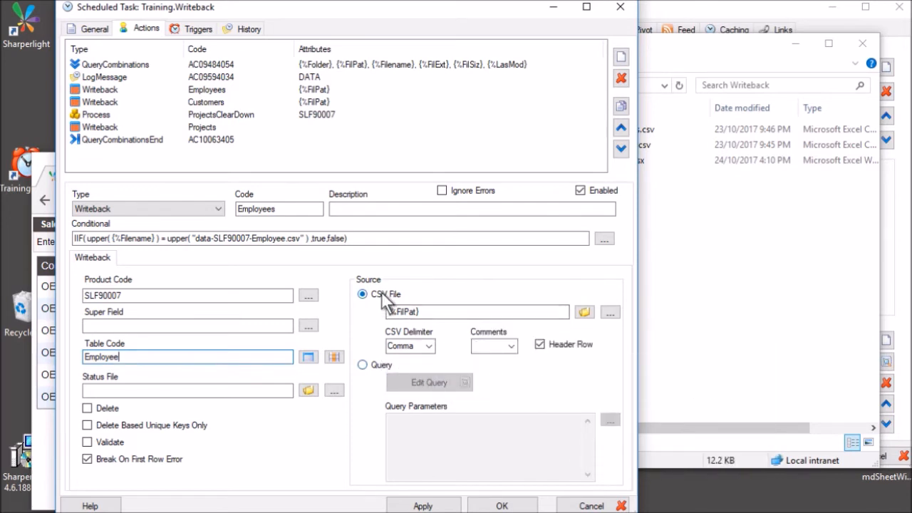
click(424, 311)
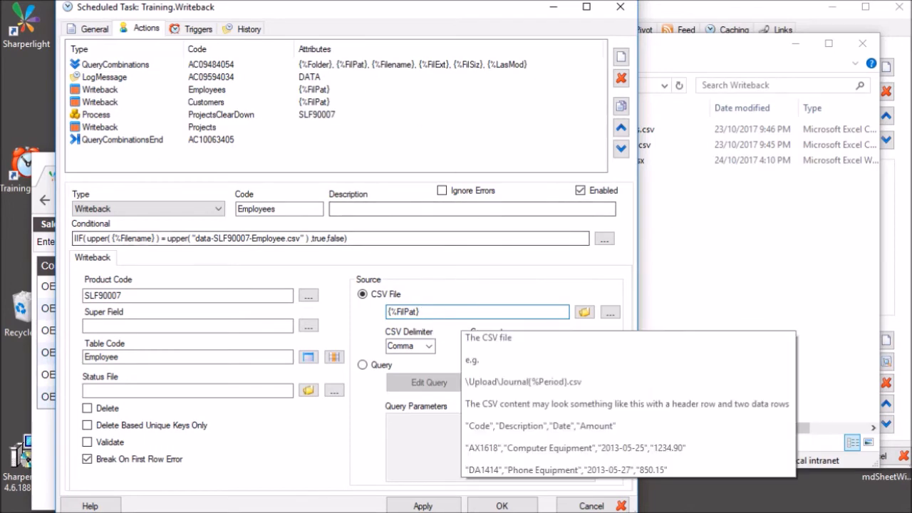
click(615, 312)
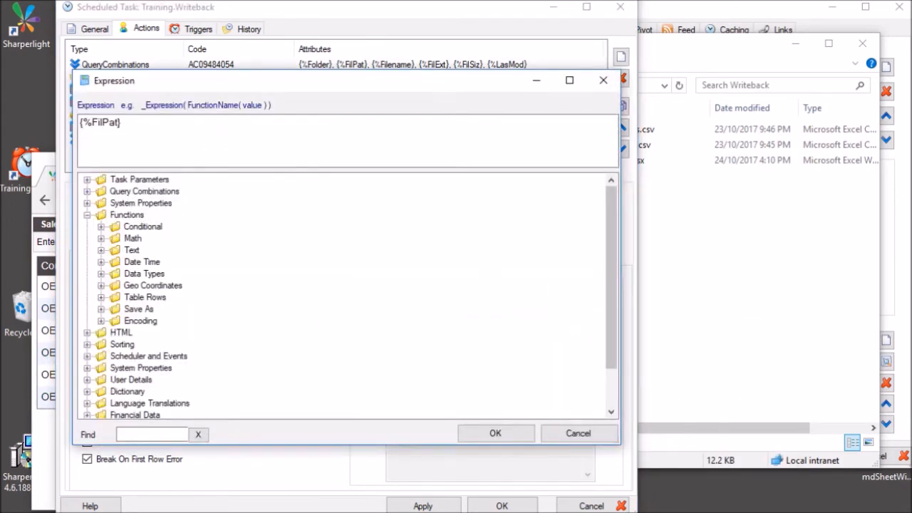
click(86, 191)
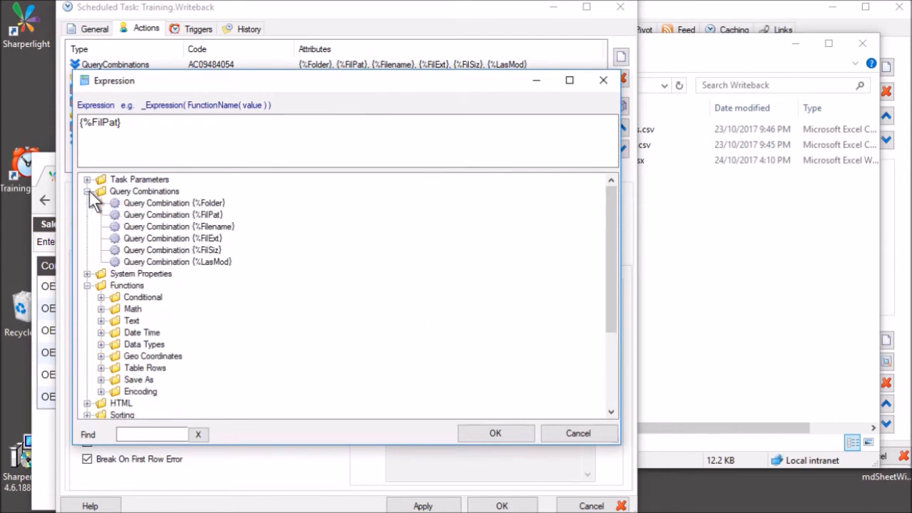
click(183, 214)
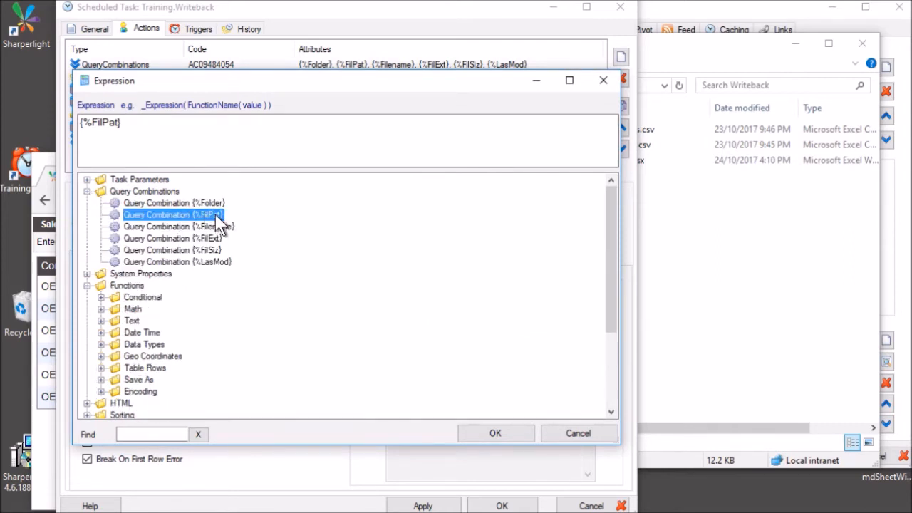
click(495, 433)
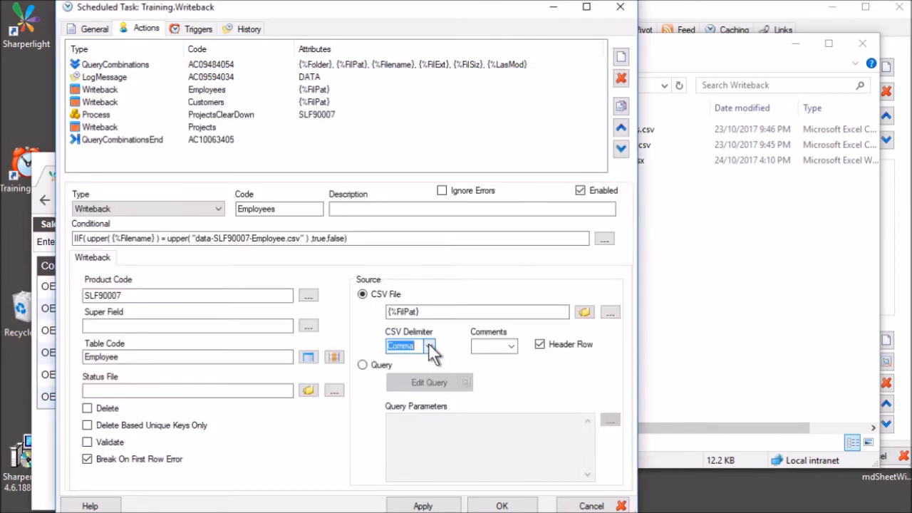
click(430, 347)
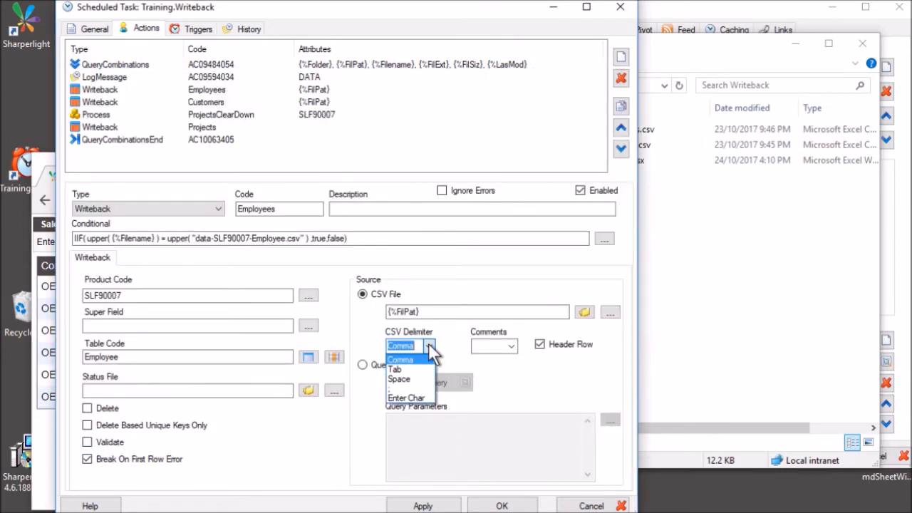
click(572, 371)
click(154, 106)
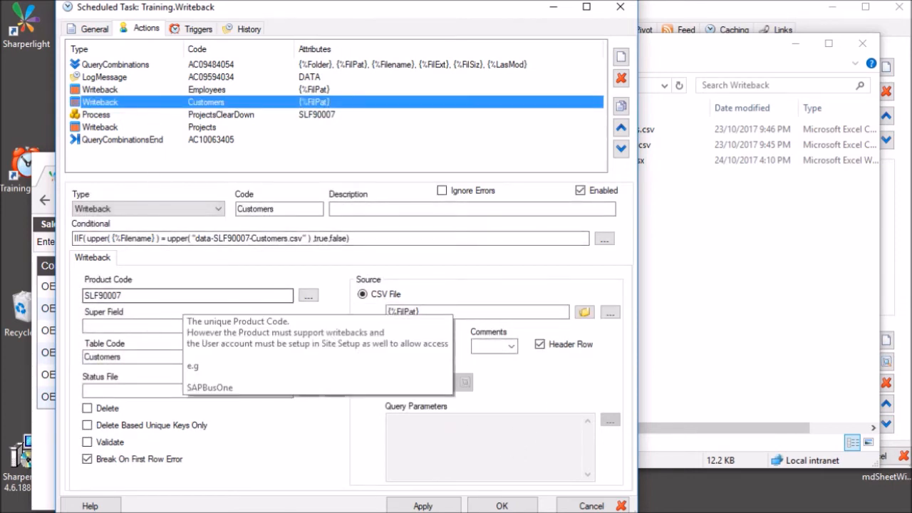
click(182, 297)
click(144, 359)
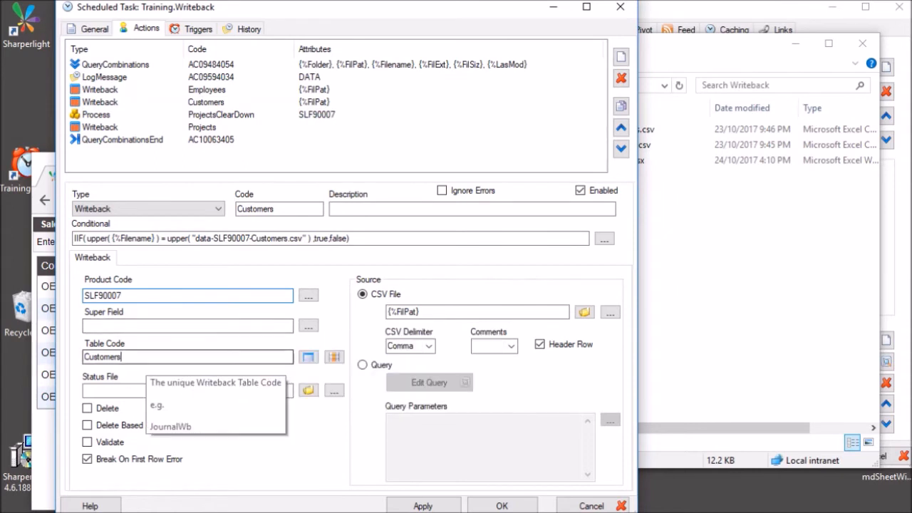
click(442, 312)
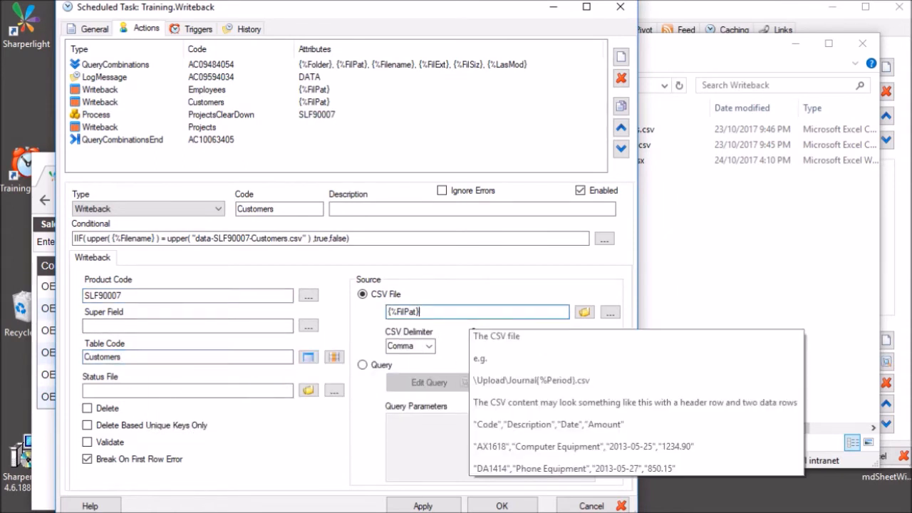
click(190, 64)
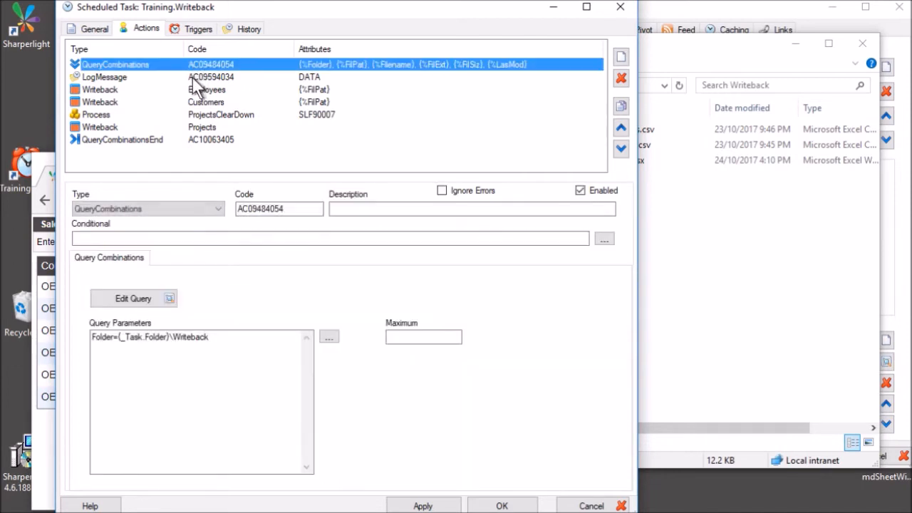
click(205, 90)
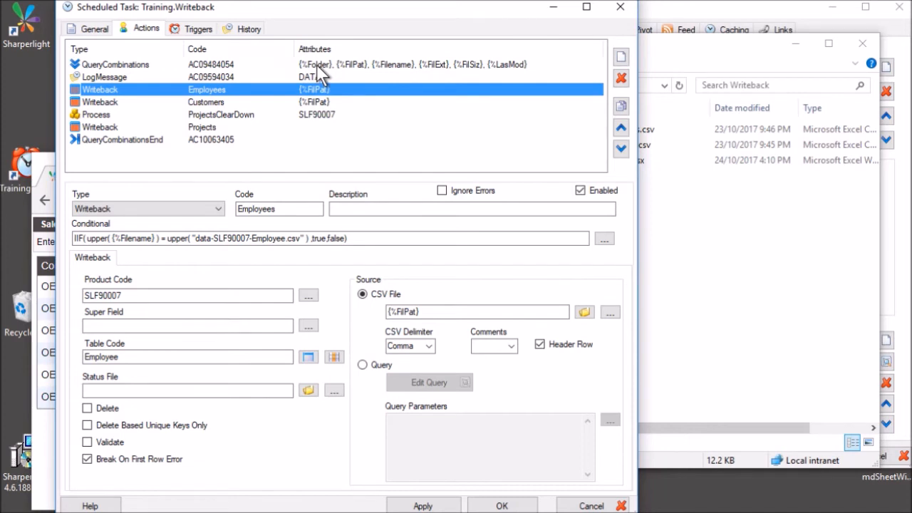
click(710, 255)
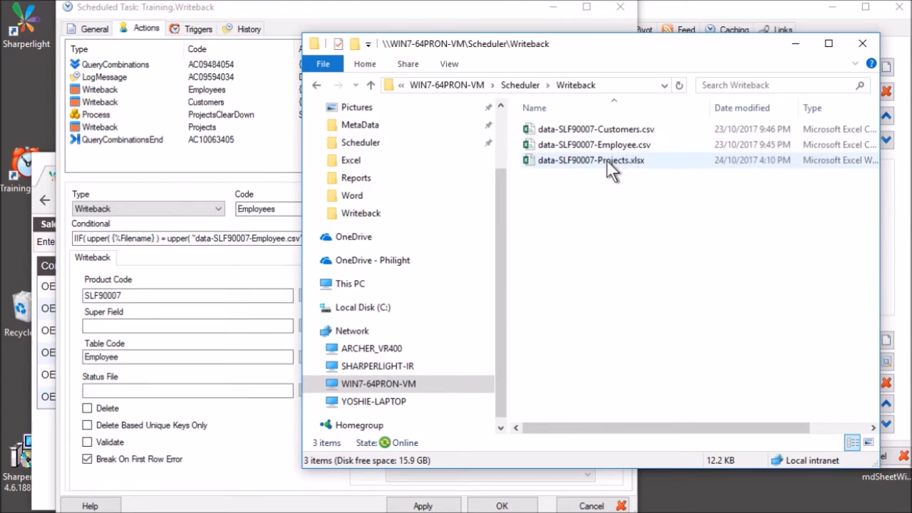
click(170, 101)
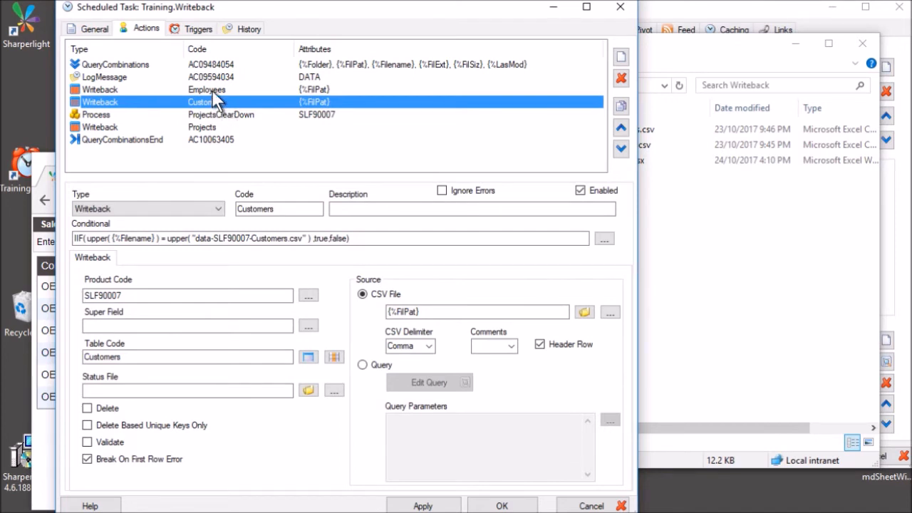
click(212, 91)
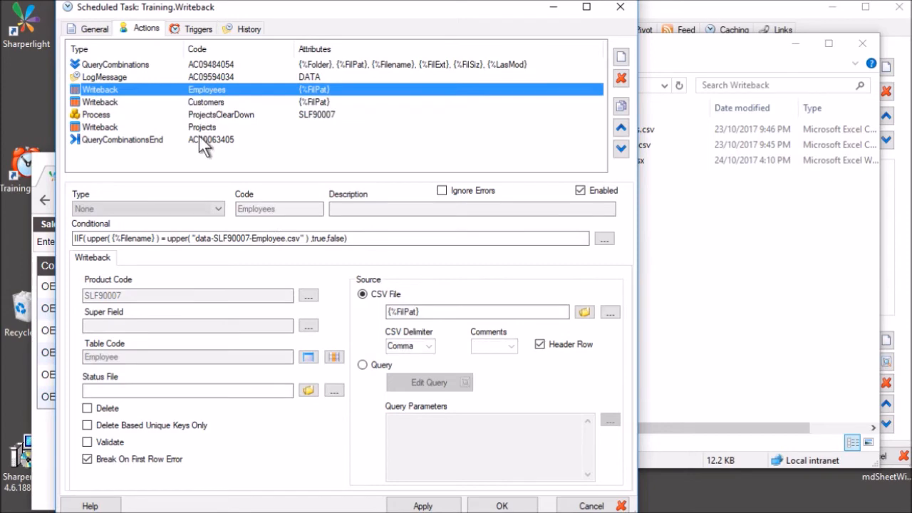
Inspect the Employees action's Filename condition and its csv file name, closing the editor unchanged.
click(88, 238)
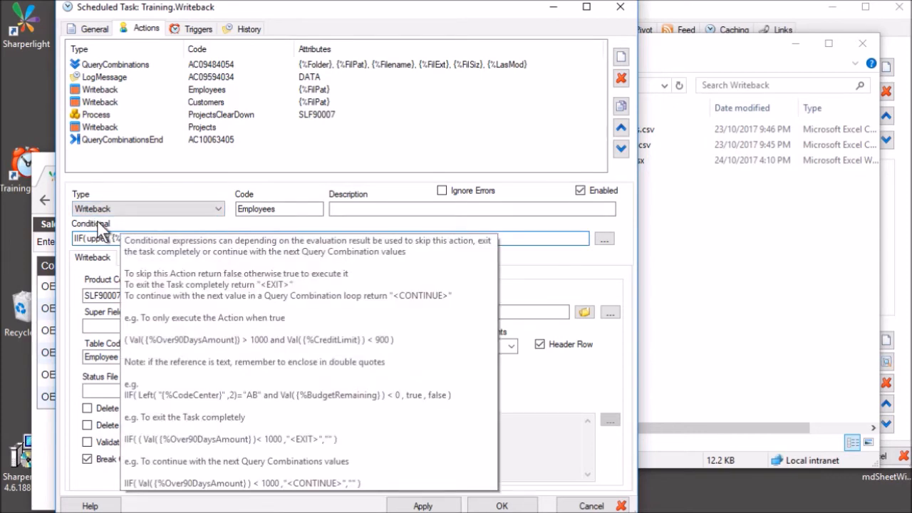
click(604, 239)
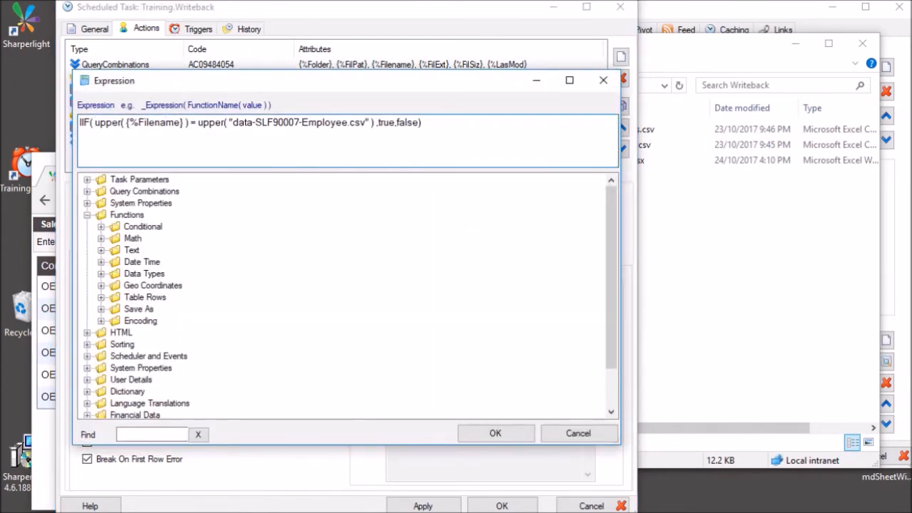
drag(143, 123, 174, 122)
click(119, 123)
drag(238, 122, 396, 123)
click(413, 123)
drag(255, 122, 355, 122)
click(577, 433)
Inspect the Customers action's condition unchanged, then bring up the Projects writeback action.
click(166, 99)
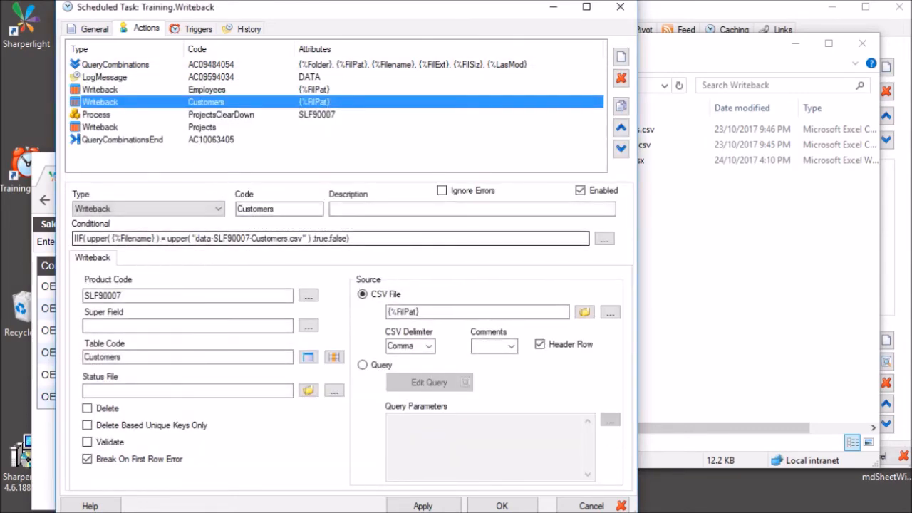
drag(120, 238, 128, 239)
click(600, 239)
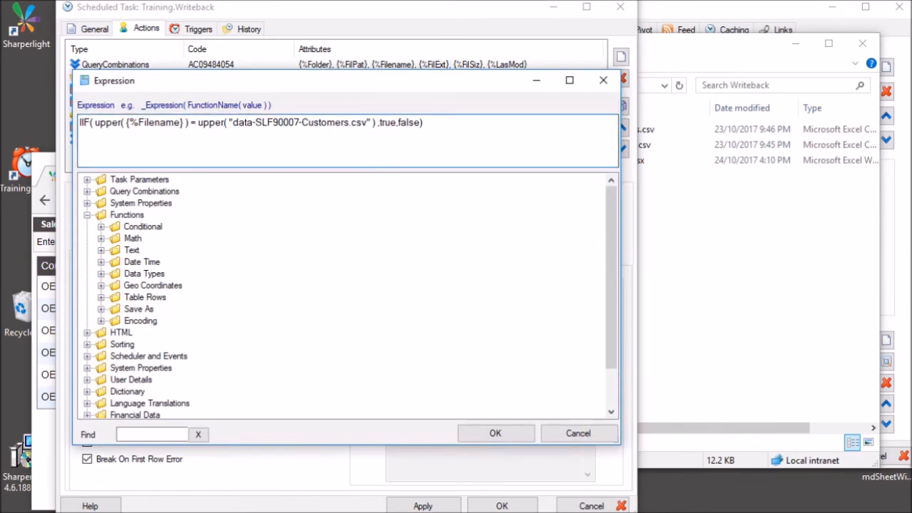
click(586, 436)
click(172, 128)
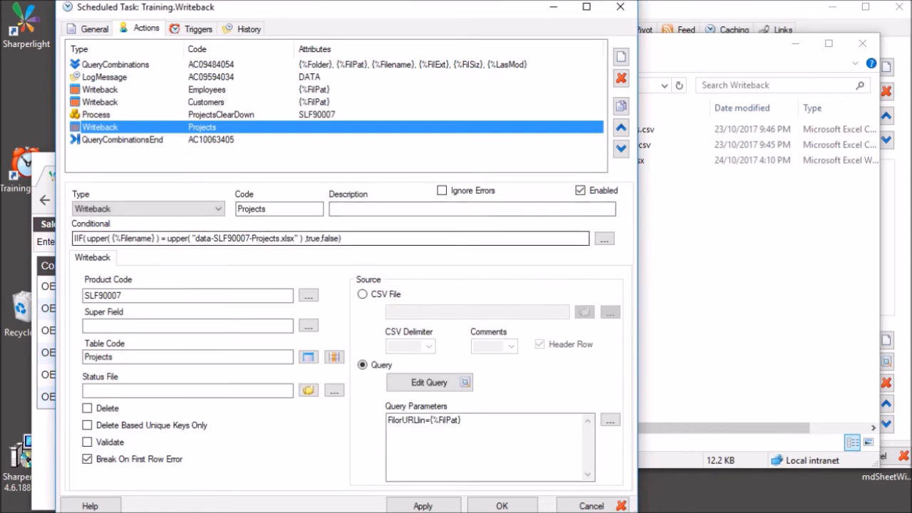
Check the Projects condition and table fields, close its settings, and return to the Writeback folder.
click(345, 238)
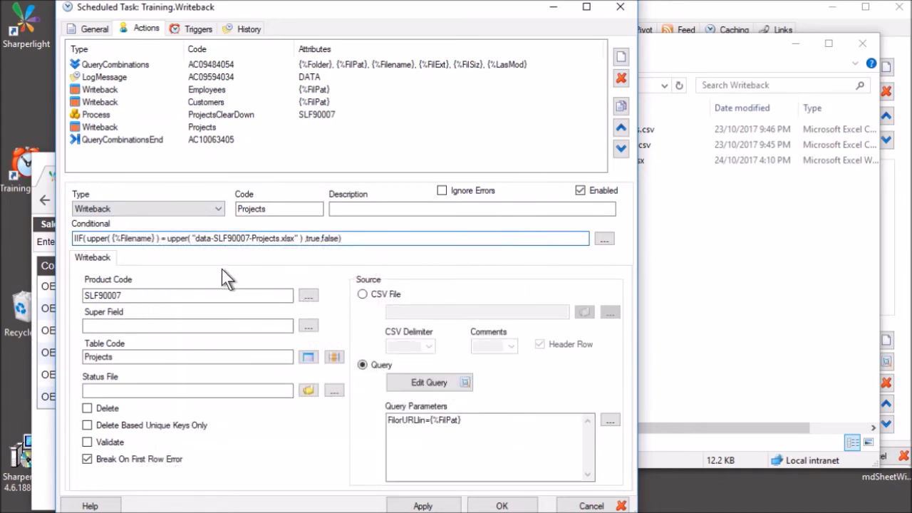
click(194, 356)
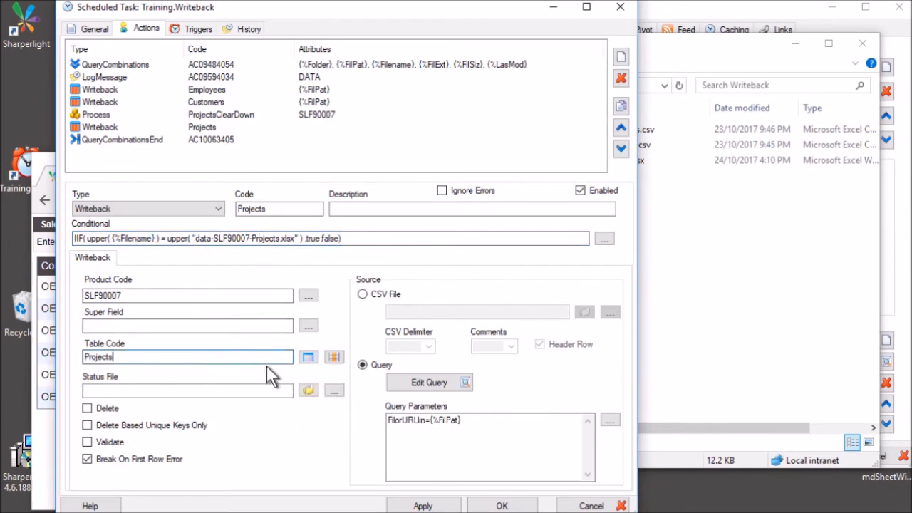
click(308, 356)
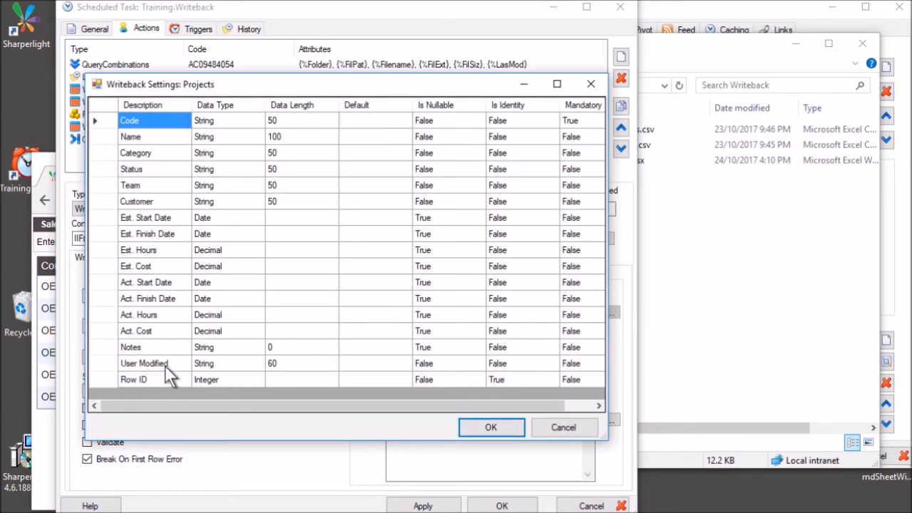
click(475, 426)
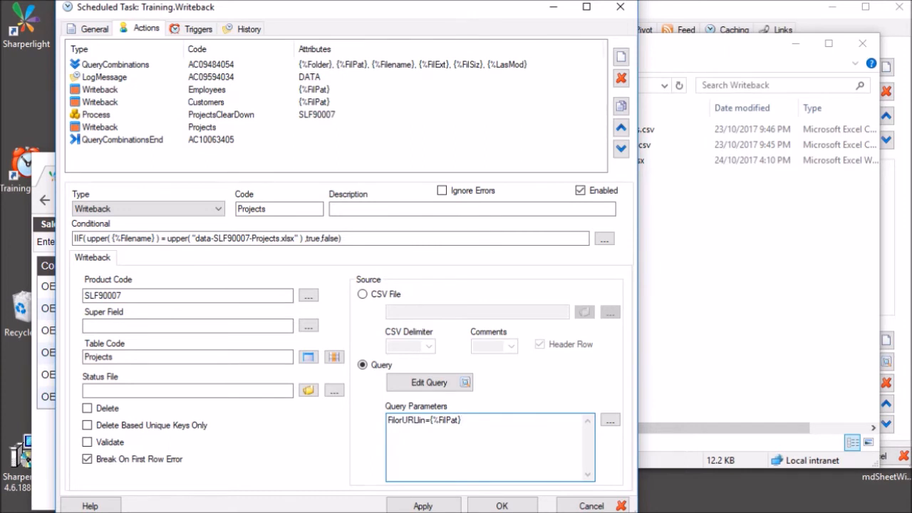
click(760, 228)
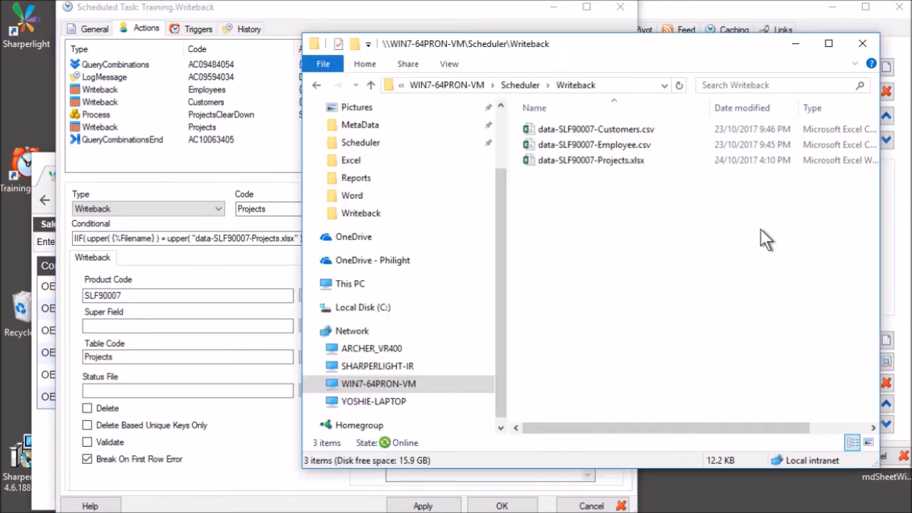
Review data-SLF90007-Projects.xlsx's 13 headers and project rows, then close Excel and return to the task.
double_click(615, 162)
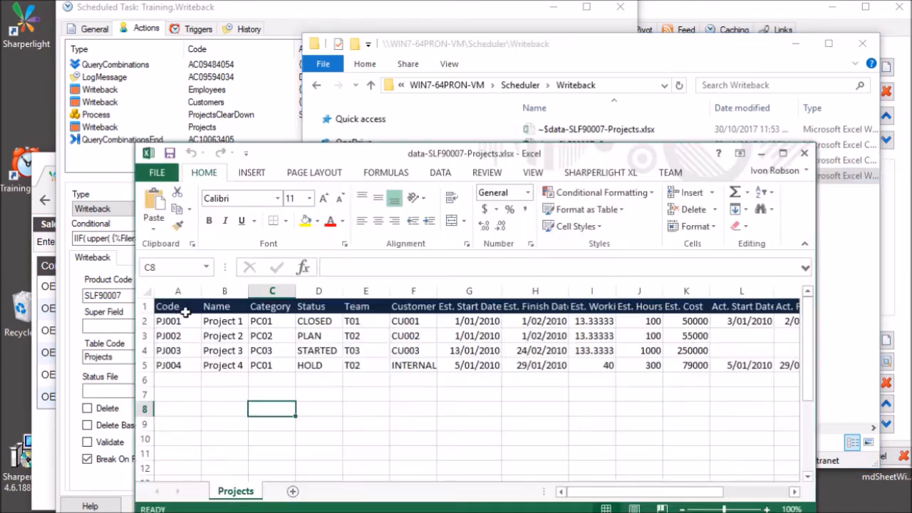
drag(175, 306, 365, 306)
drag(464, 313, 791, 306)
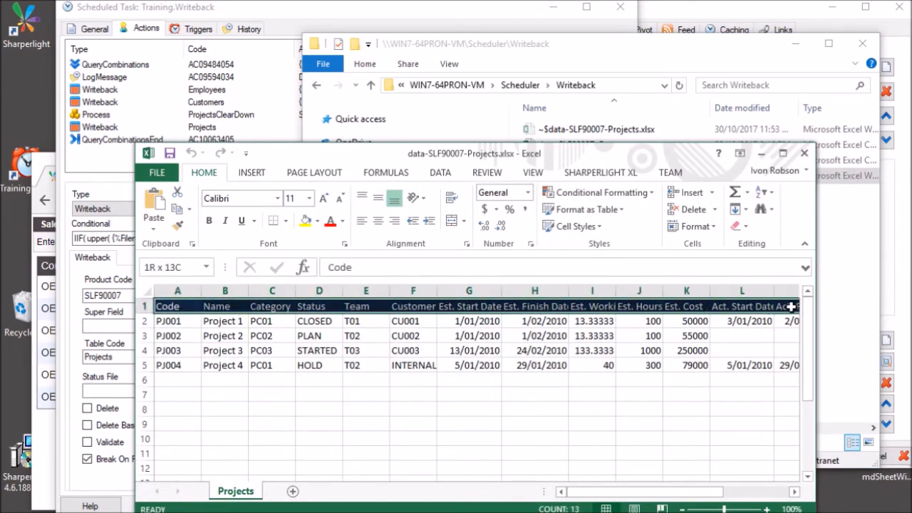
click(407, 378)
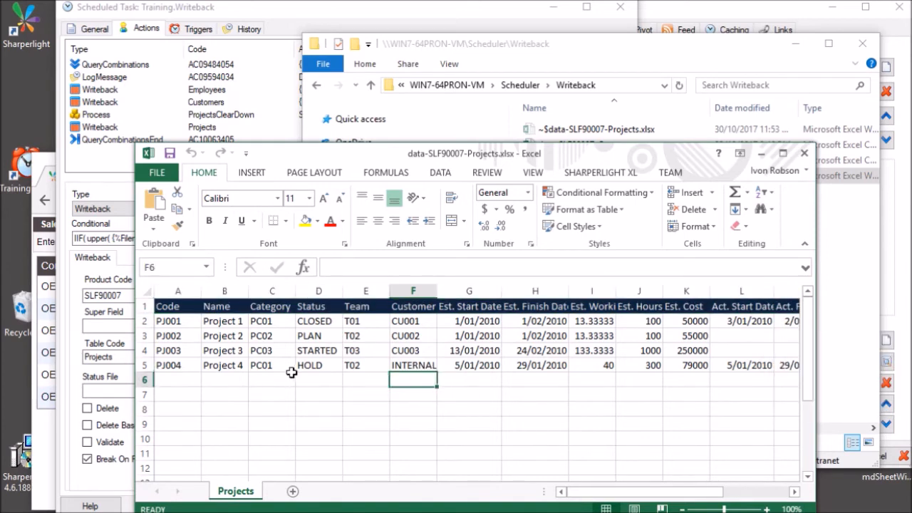
click(237, 379)
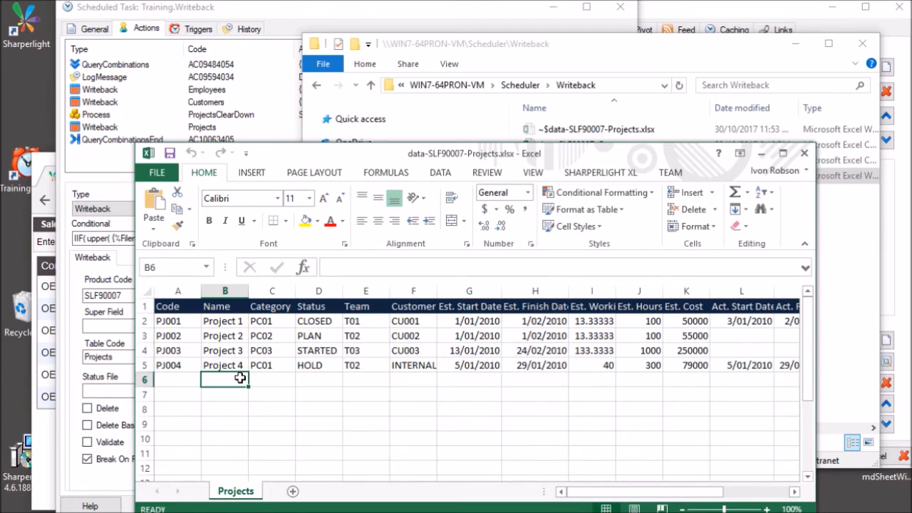
click(470, 383)
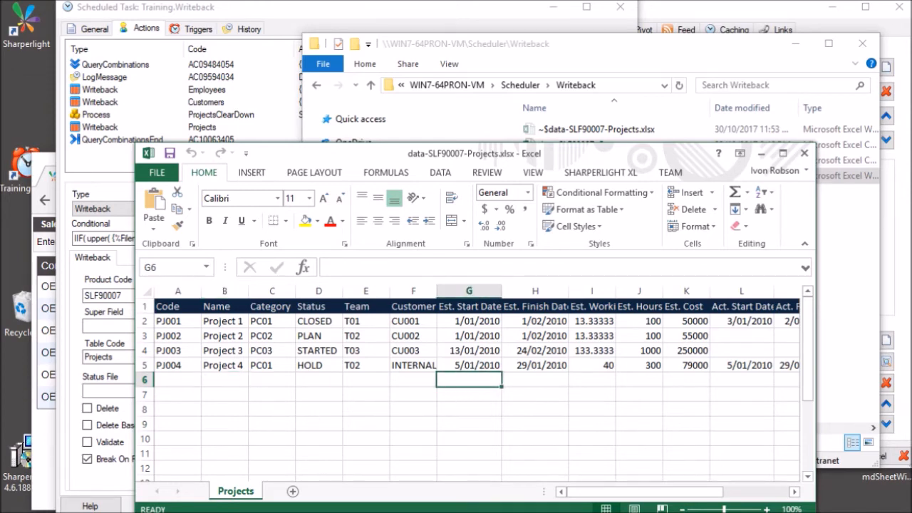
click(804, 153)
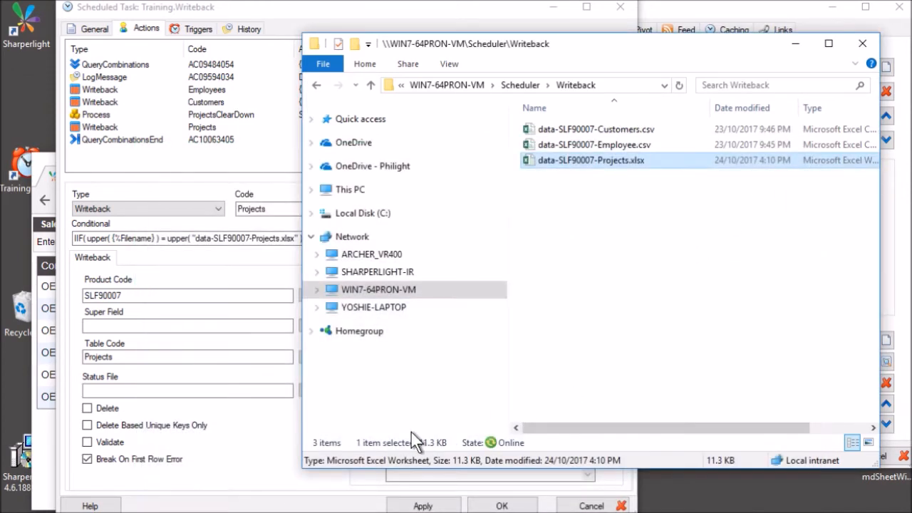
click(270, 455)
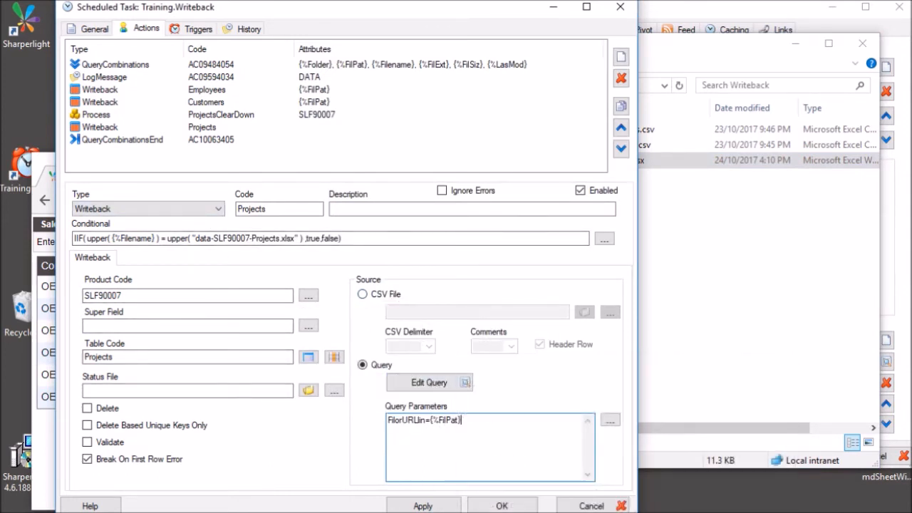
In the Projects writeback query, check the Filename or URL link filter's short name FilorURLlin.
drag(393, 420, 418, 420)
click(463, 421)
click(431, 382)
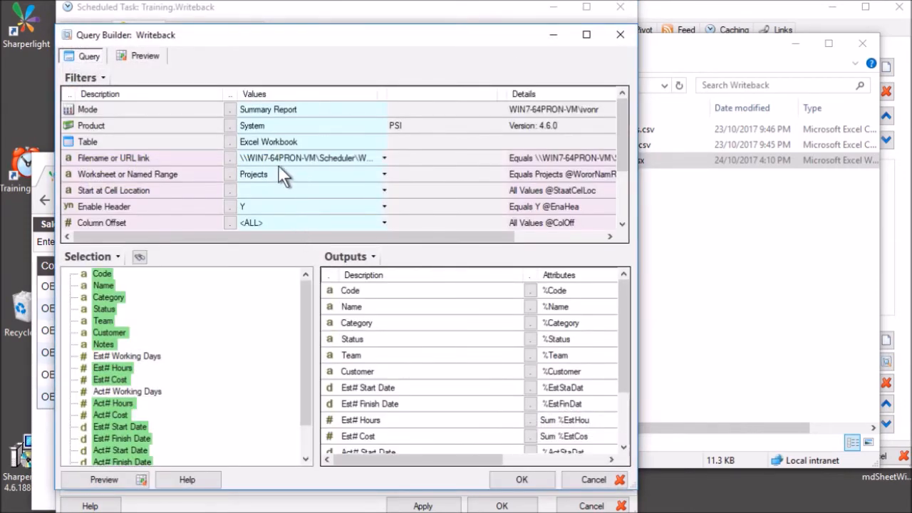
click(266, 153)
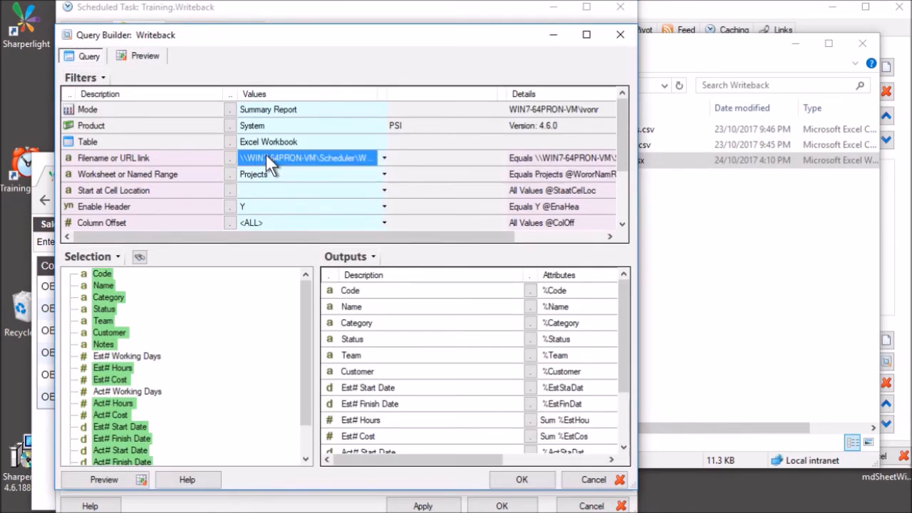
right_click(184, 156)
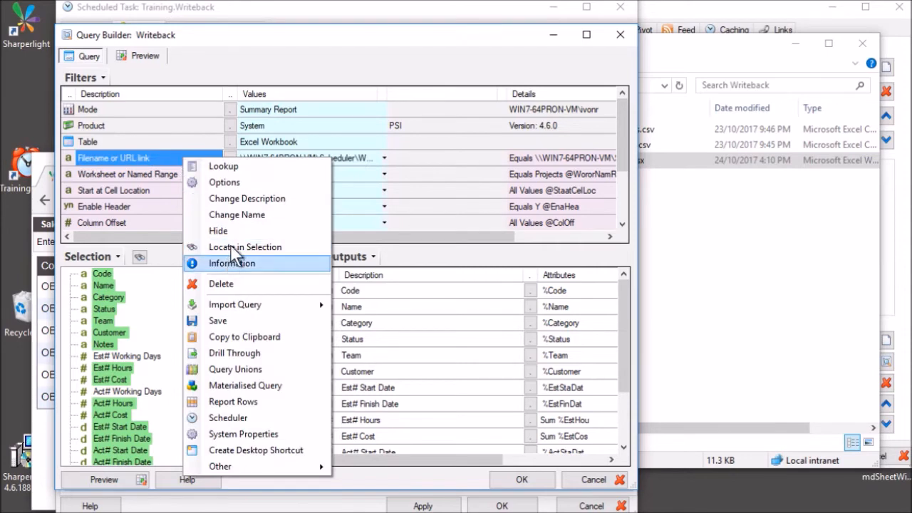
click(237, 214)
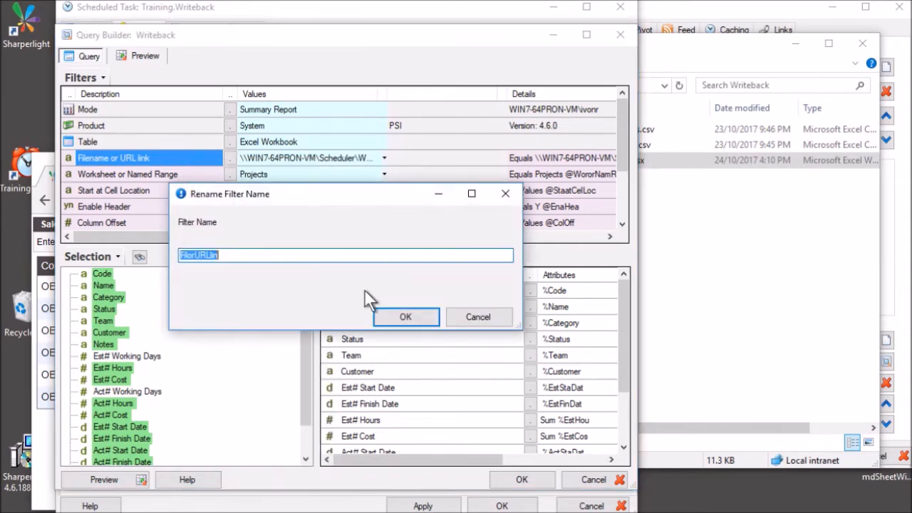
click(453, 316)
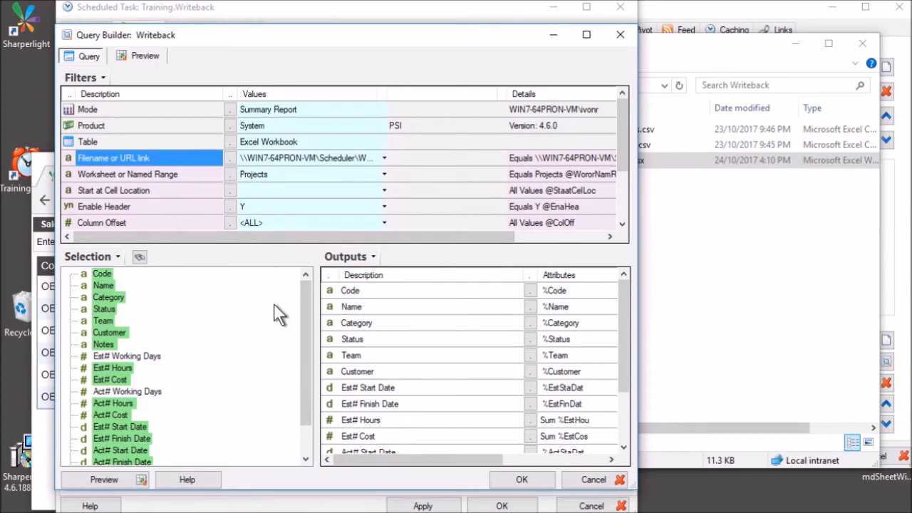
Check the query's product list unchanged and show its source table list.
click(230, 126)
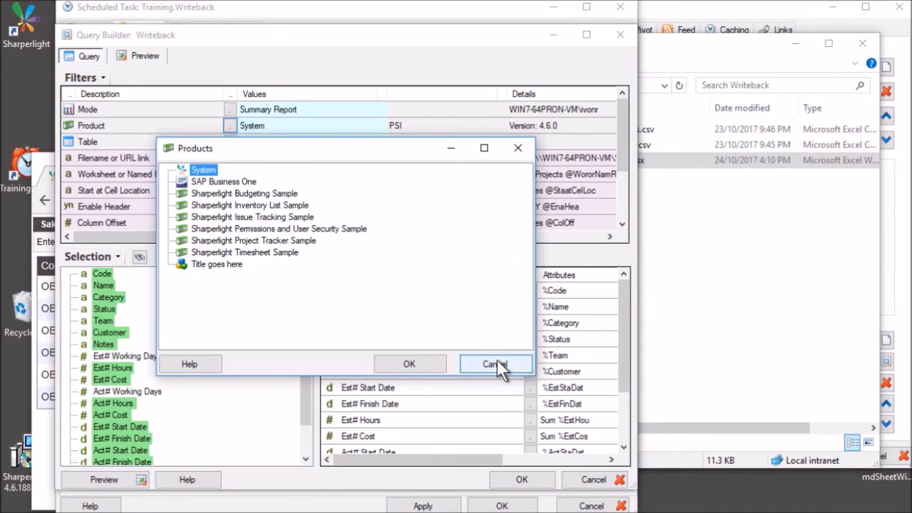
click(496, 360)
click(229, 142)
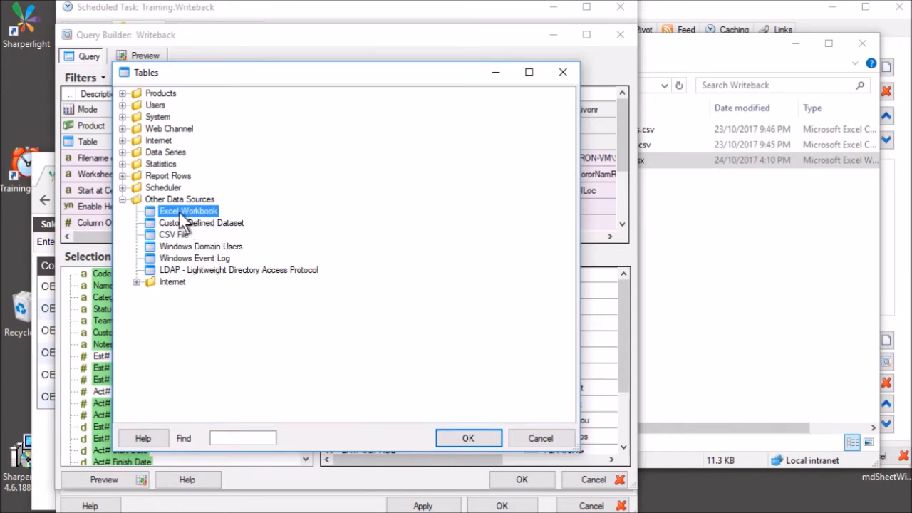
Check the worksheet filter (Projects) and the empty Start at Cell Location filter.
click(539, 438)
click(265, 174)
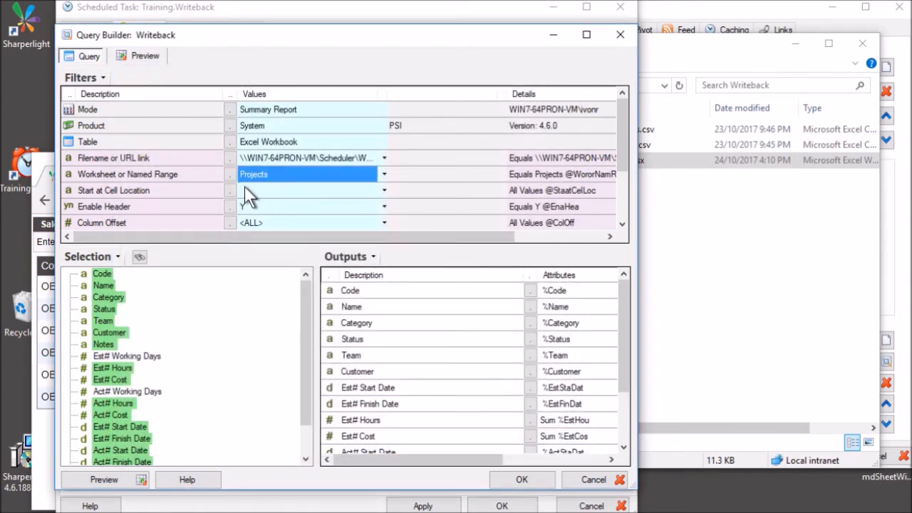
click(229, 174)
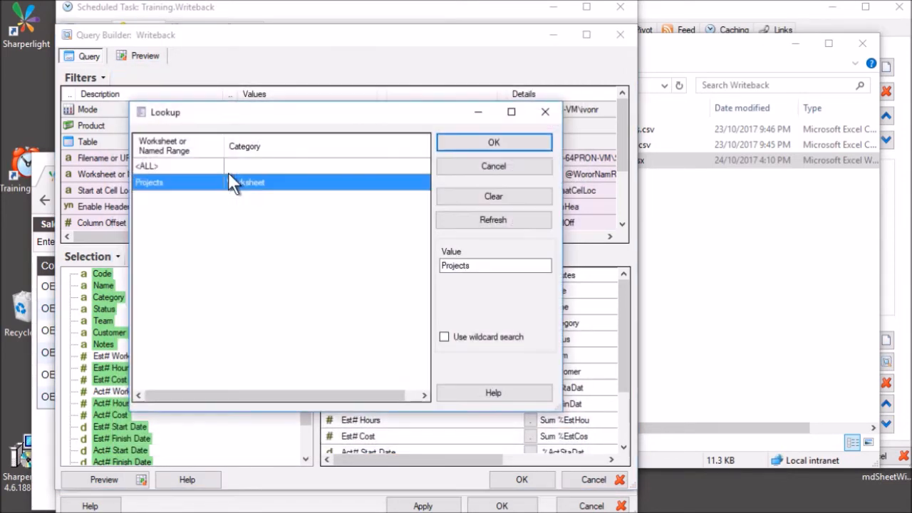
click(471, 169)
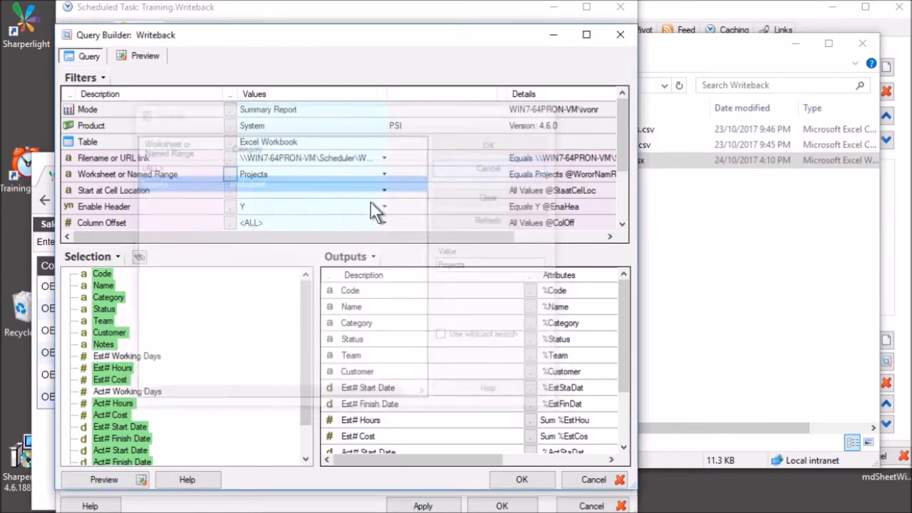
click(169, 187)
click(257, 191)
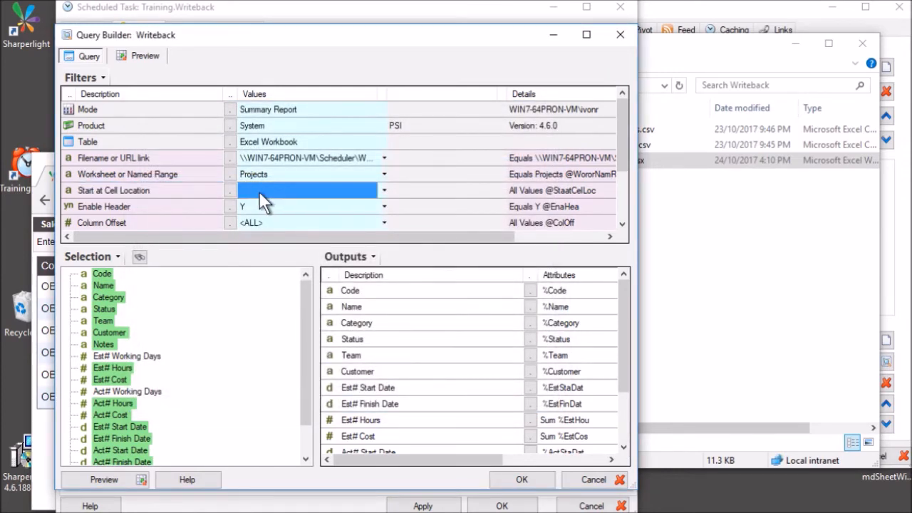
Review the 0.1-minute Cache Data filter and expand the Options folder of fields.
scroll(257, 191, down, 1)
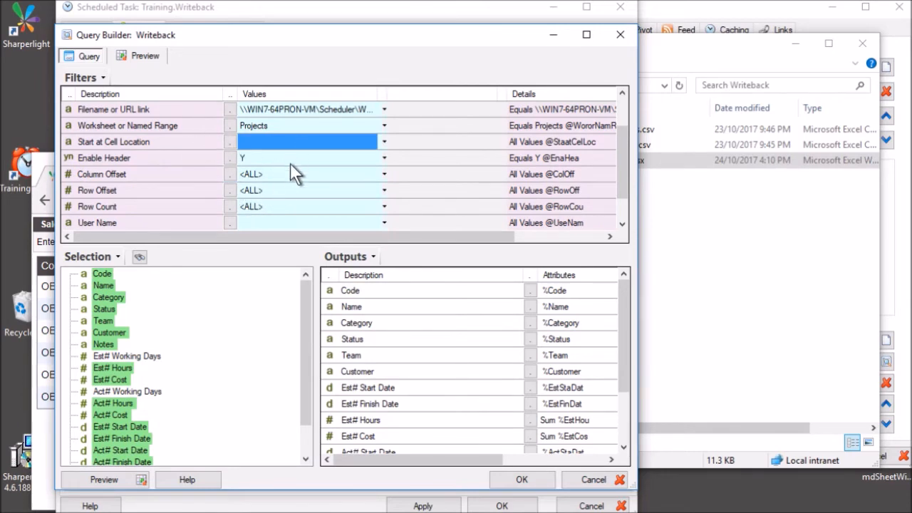
scroll(290, 162, down, 1)
click(251, 213)
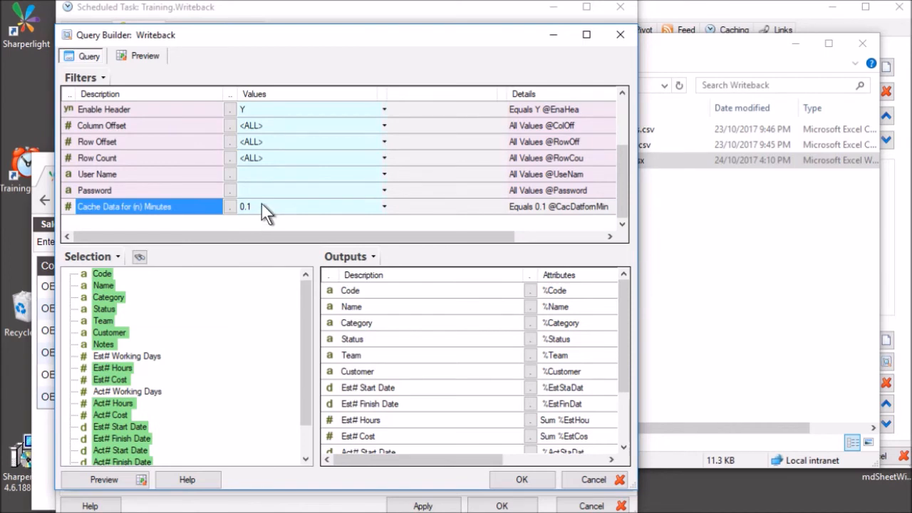
click(262, 206)
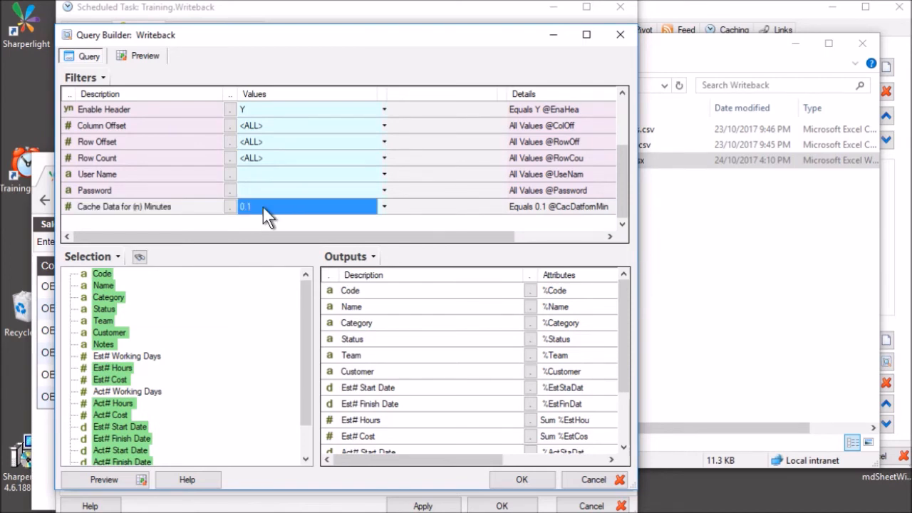
click(123, 205)
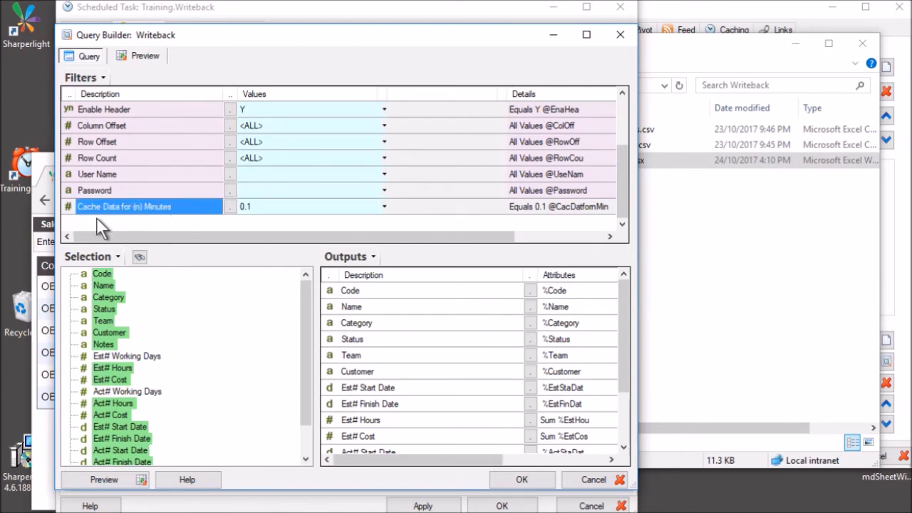
click(268, 203)
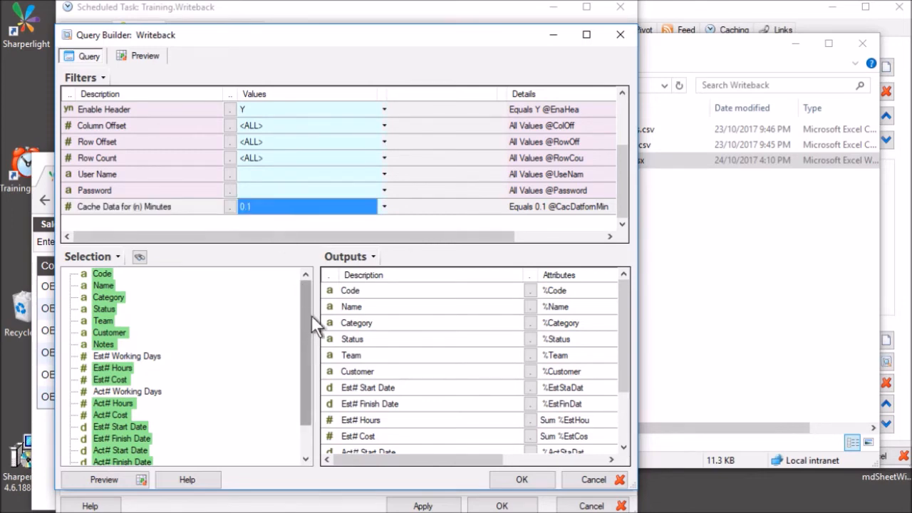
drag(303, 320, 307, 406)
click(64, 450)
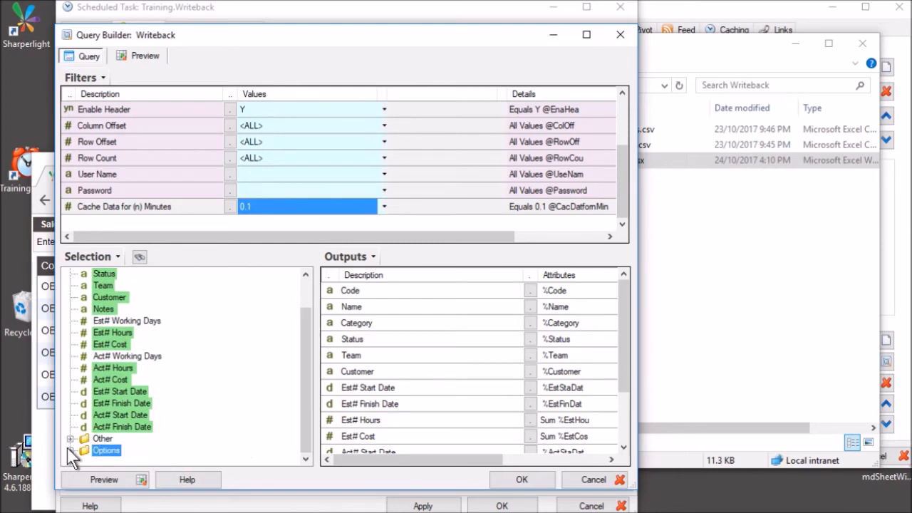
click(69, 449)
Preview the query's returned rows, then look over the Team and Est# Finish Date outputs.
click(107, 480)
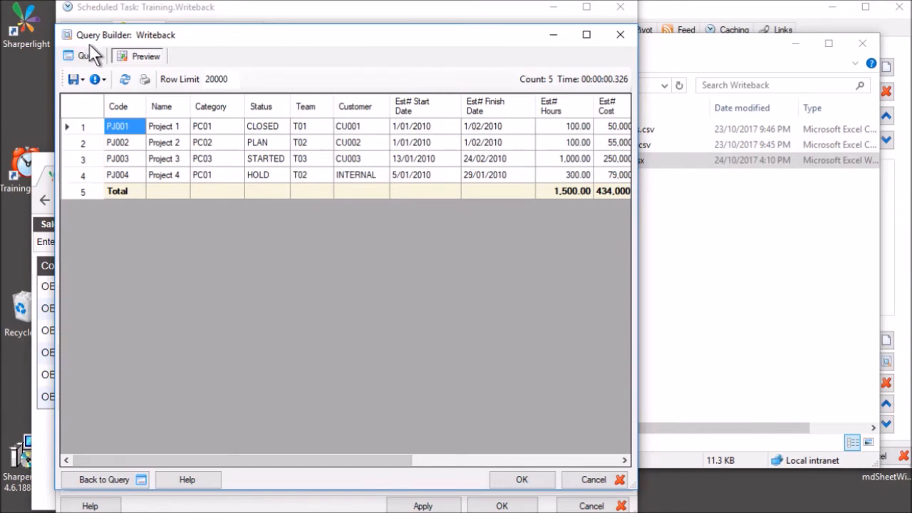
click(88, 53)
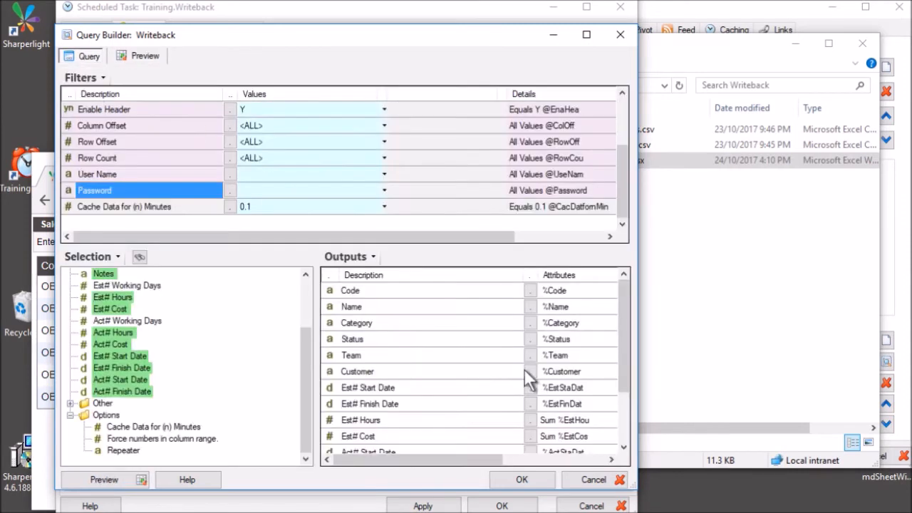
click(431, 357)
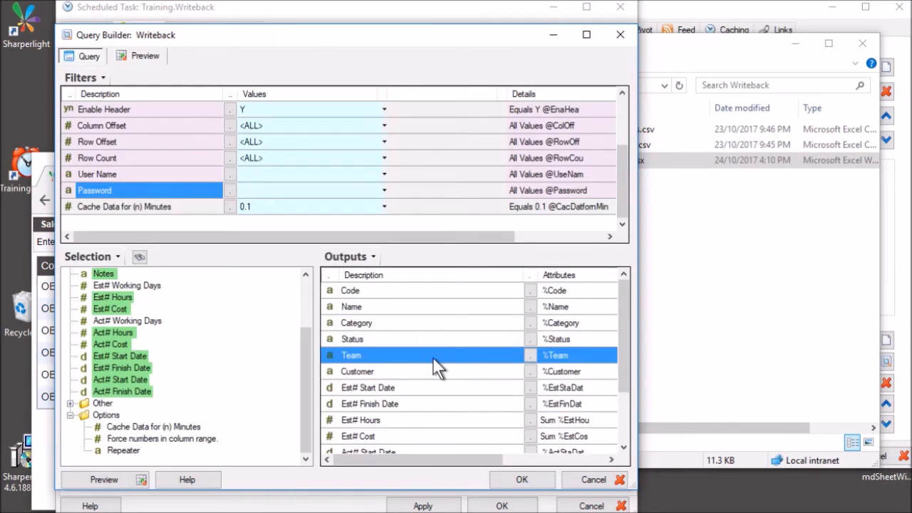
scroll(426, 371, down, 3)
right_click(408, 323)
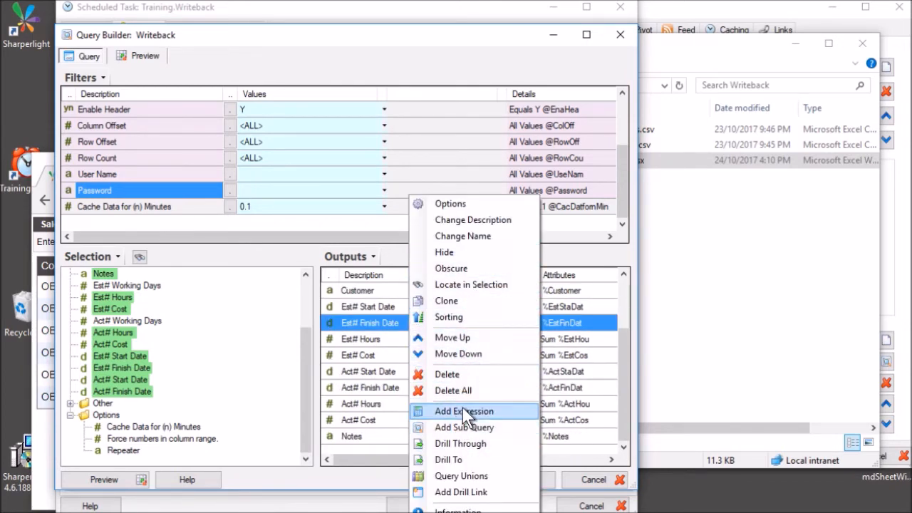
click(369, 356)
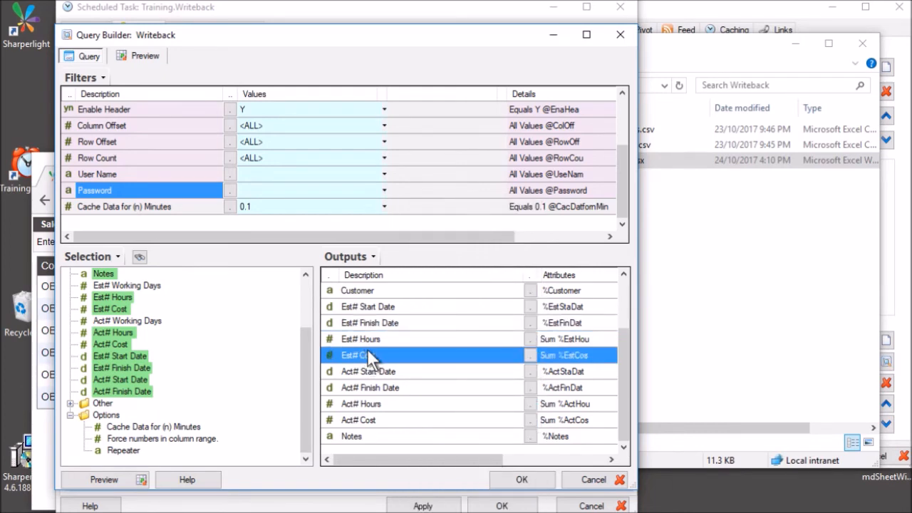
scroll(377, 324, up, 2)
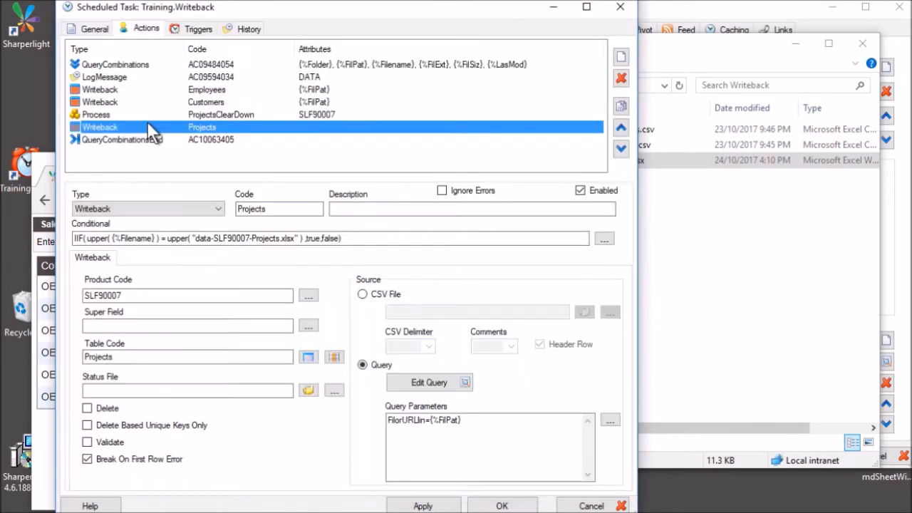
View the ProjectsClearDown process action's settings, then close Training.Writeback with OK.
click(213, 114)
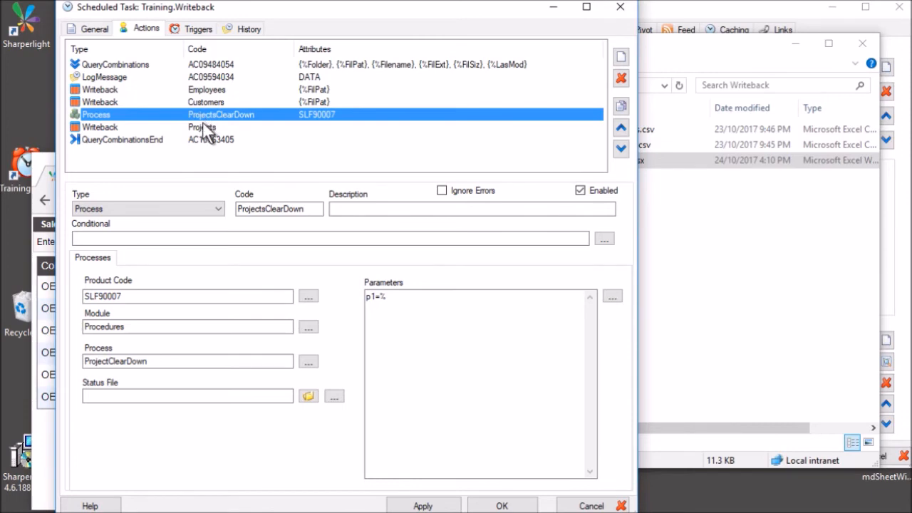
click(502, 506)
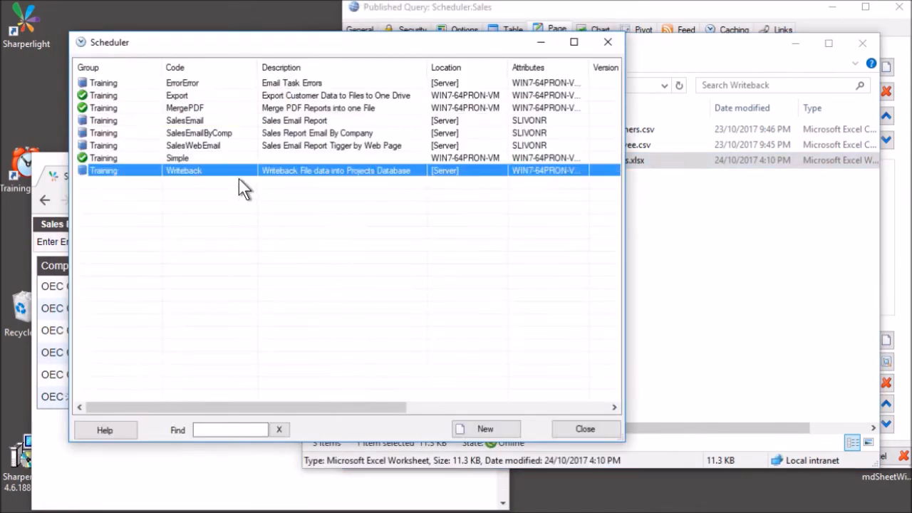
Execute the Writeback task, then reopen it on its History tab.
right_click(231, 165)
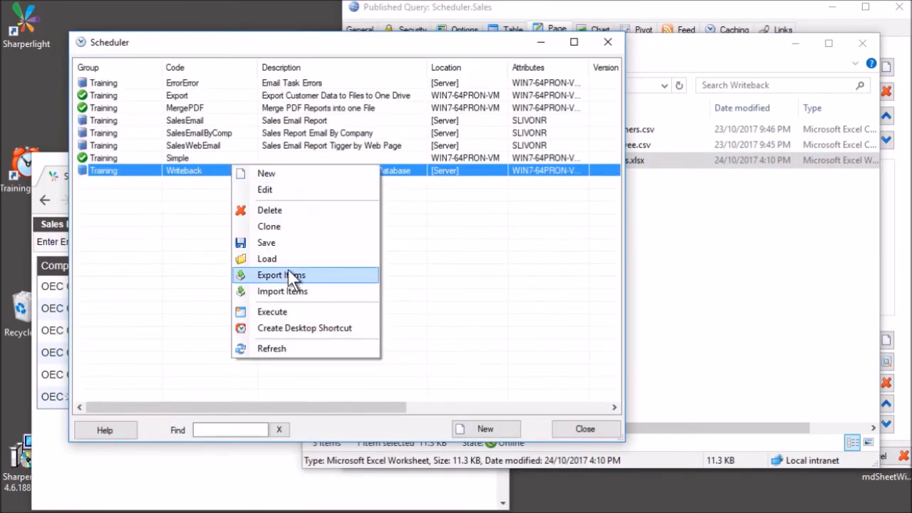
click(282, 311)
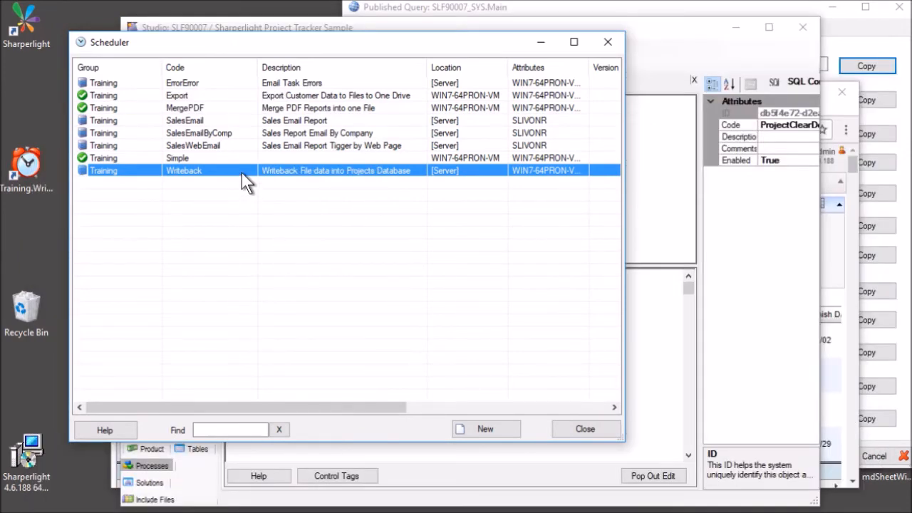
double_click(242, 170)
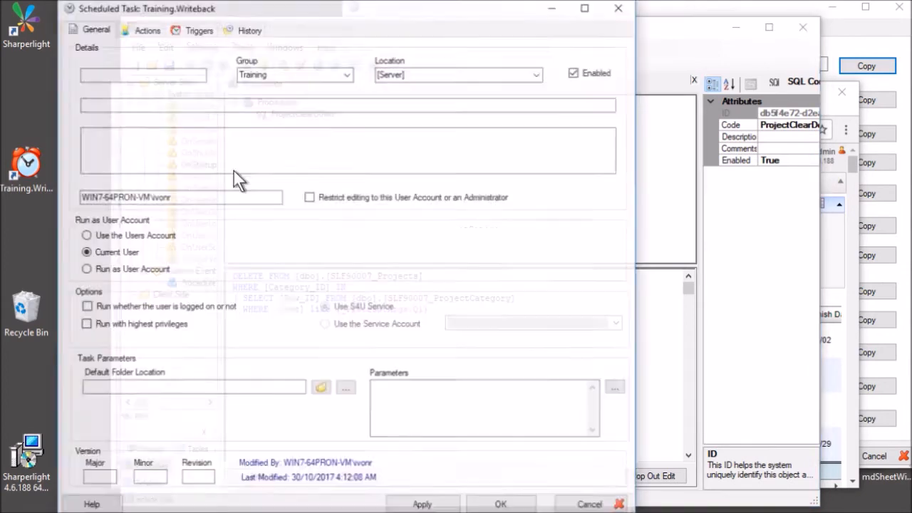
click(245, 29)
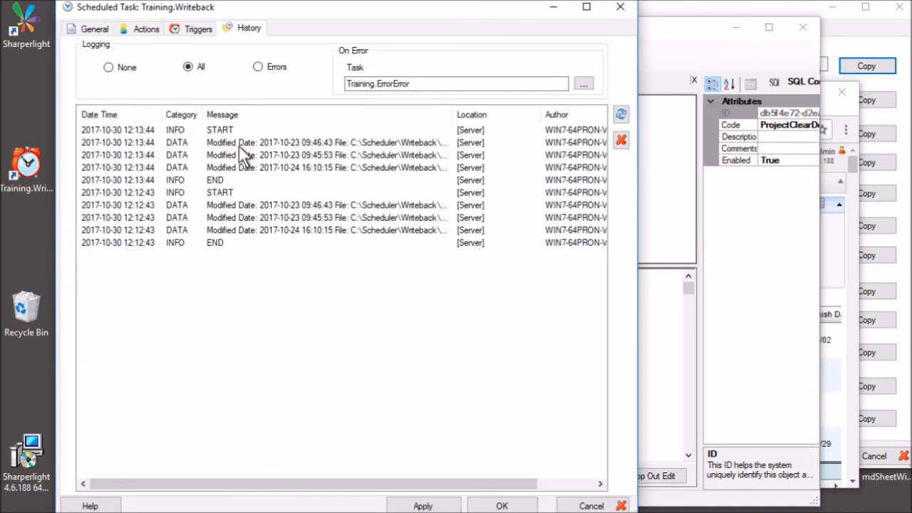
Inspect the latest run's 09:46:43, 09:45:53 and 16:10:15 file entries through to END.
click(238, 146)
click(249, 154)
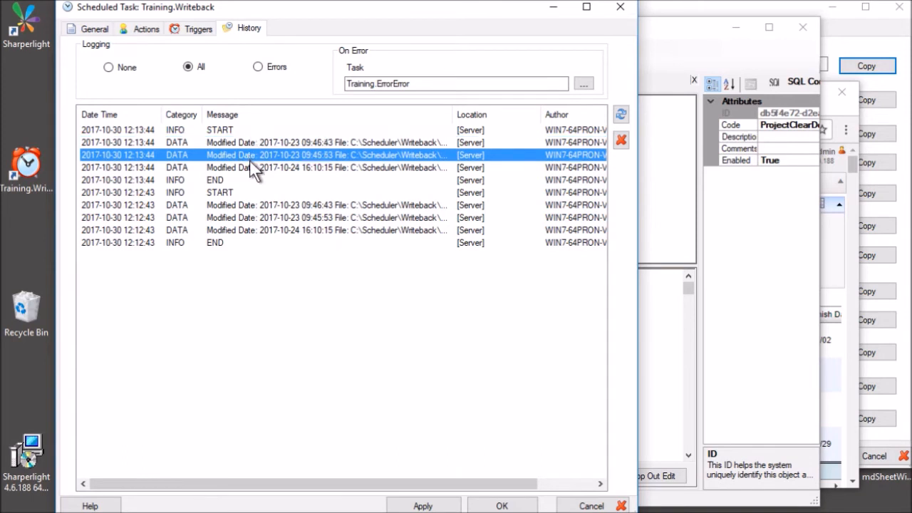
click(242, 168)
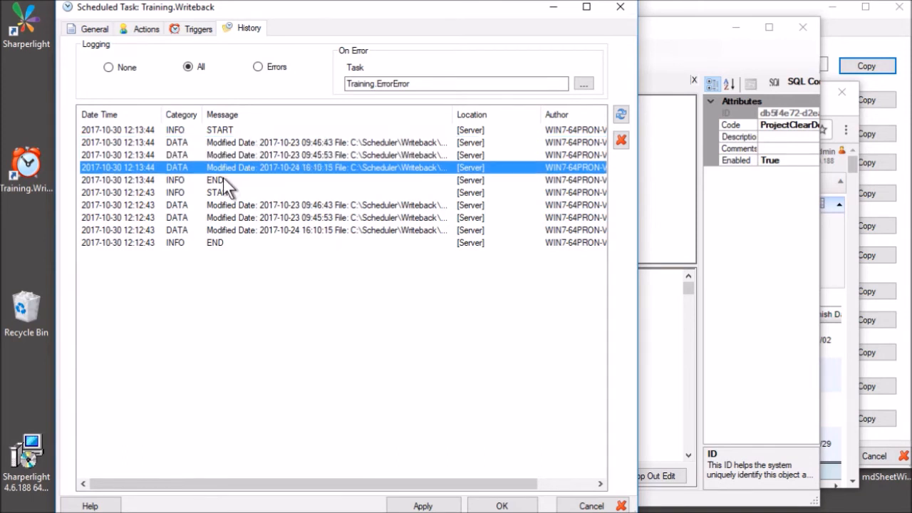
click(223, 178)
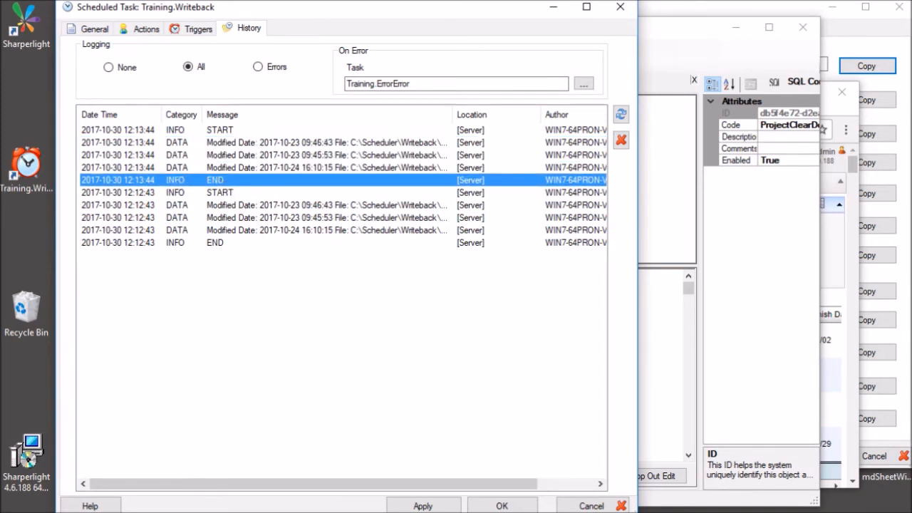
Bring the Project Tracker browser forward, reposition it, and scroll through projects PJ001–PJ004.
key(alt+Tab)
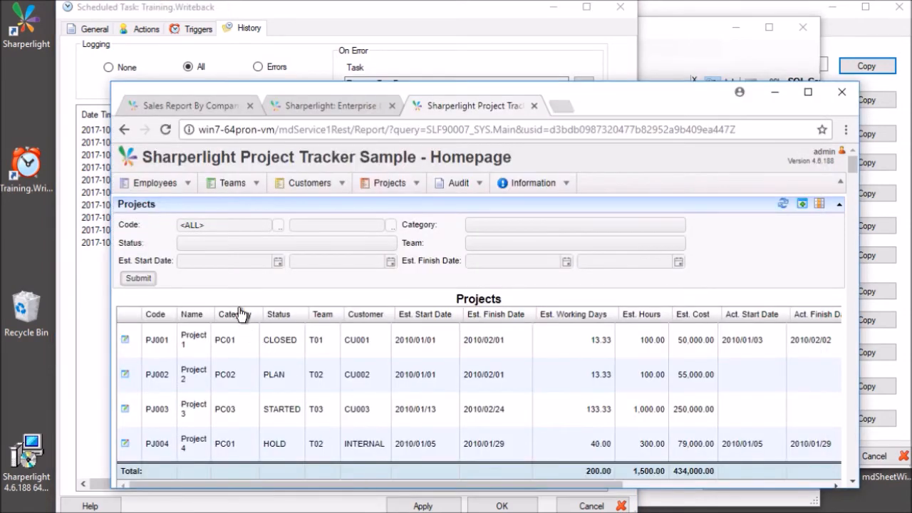
drag(372, 88, 274, 48)
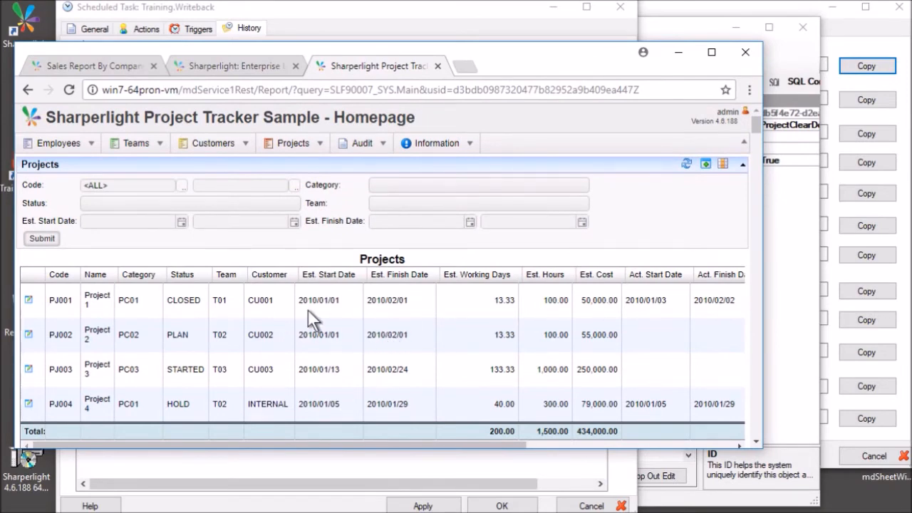
scroll(309, 309, down, 2)
scroll(304, 311, up, 2)
Open data-SLF90007-Projects.xlsx, change PJ004's category in C5 to PC01X, and save the workbook.
key(alt+Tab)
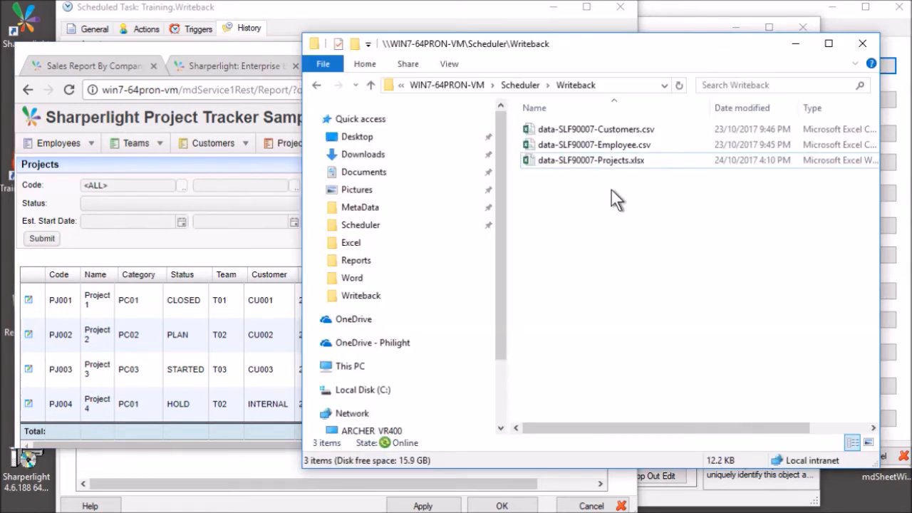
click(610, 163)
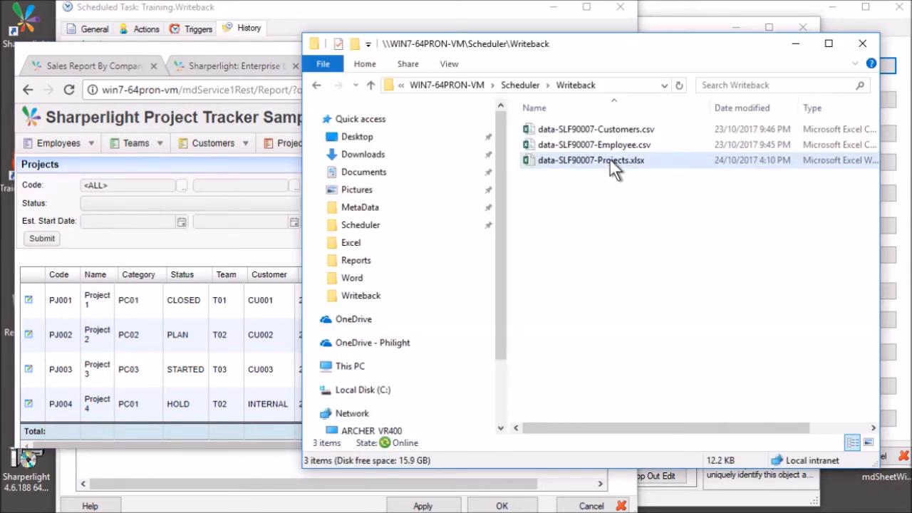
double_click(610, 161)
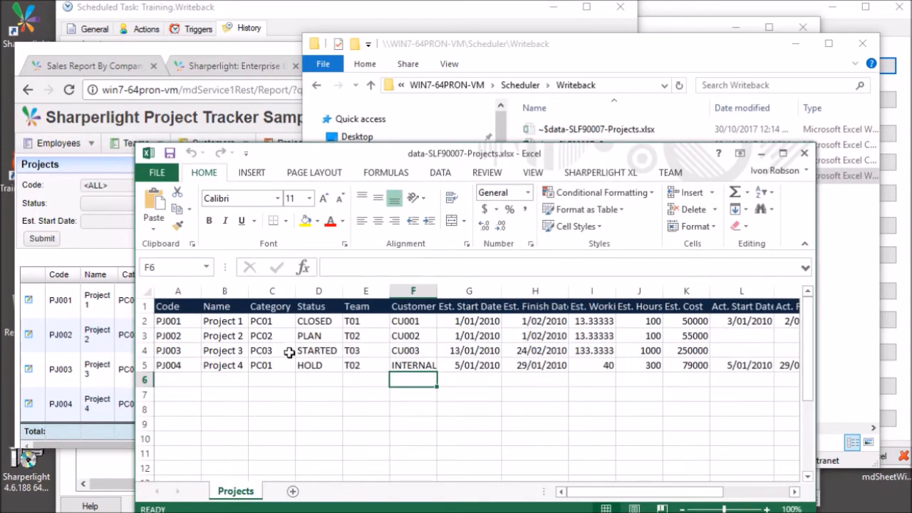
click(289, 352)
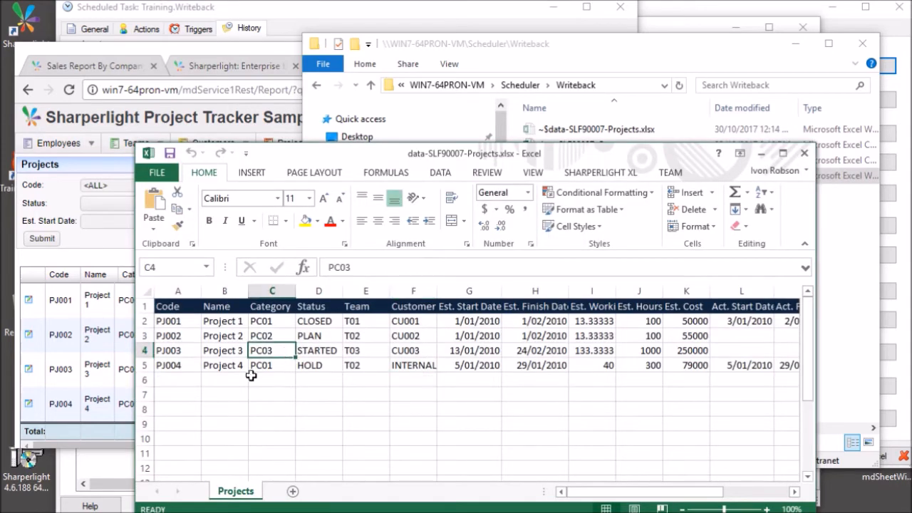
click(260, 363)
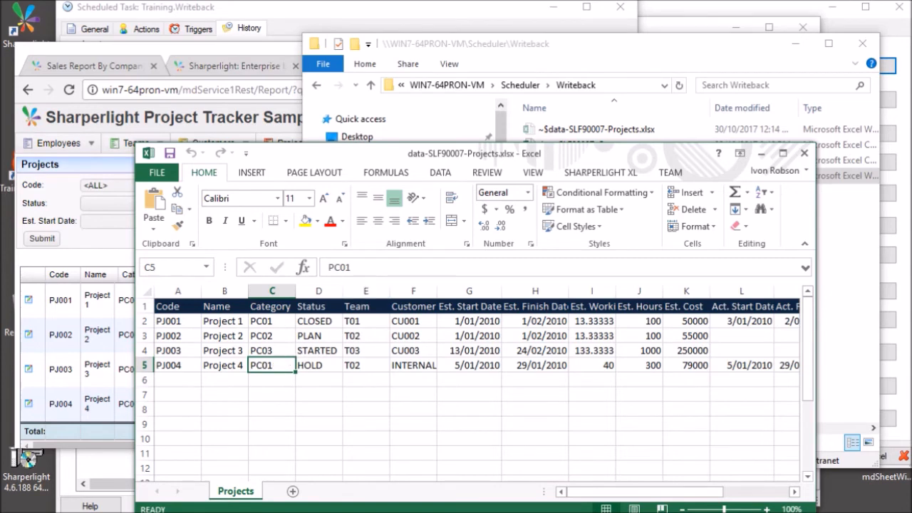
click(360, 267)
text(X)
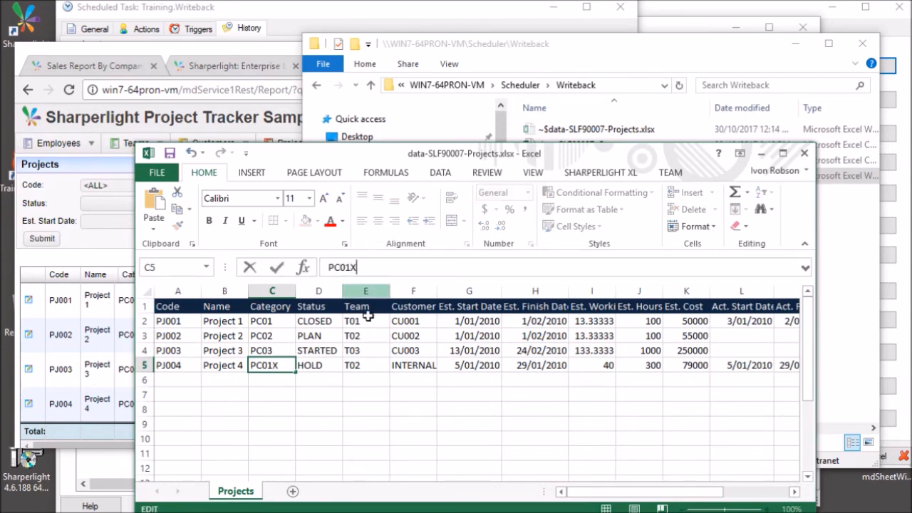
click(376, 408)
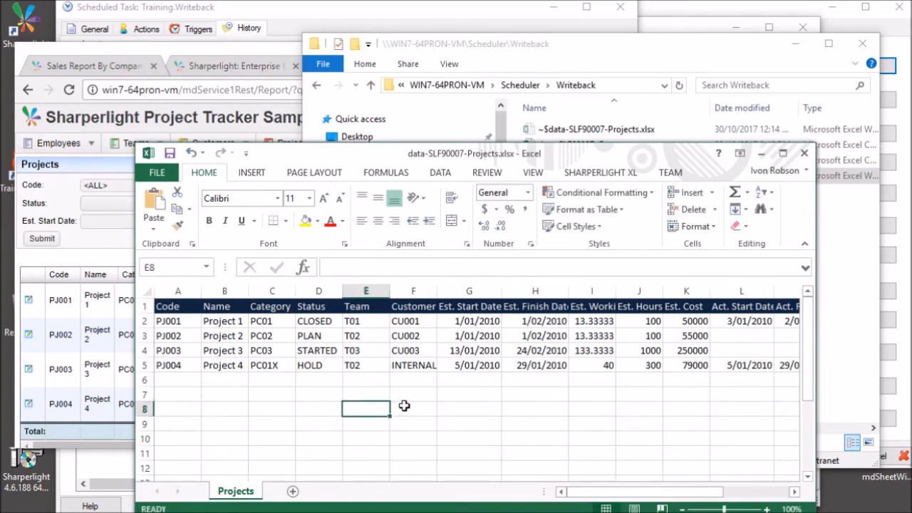
click(805, 154)
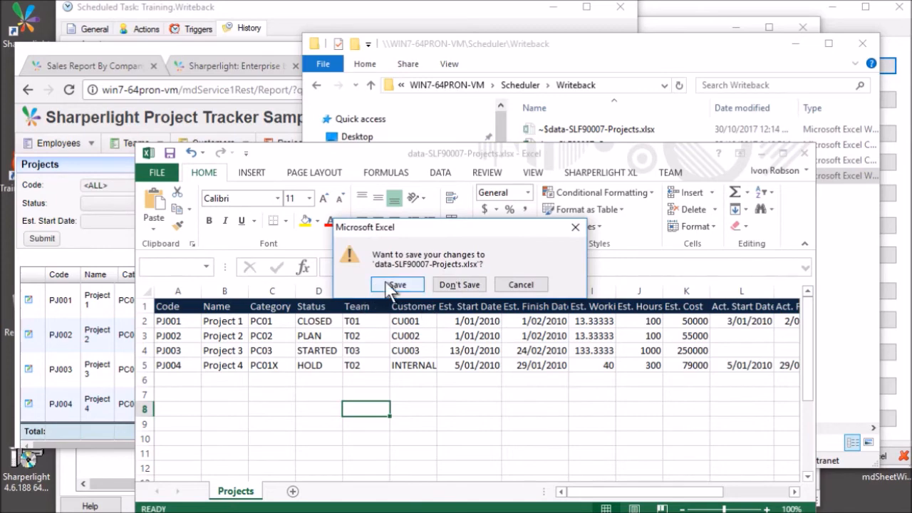
click(391, 287)
click(208, 504)
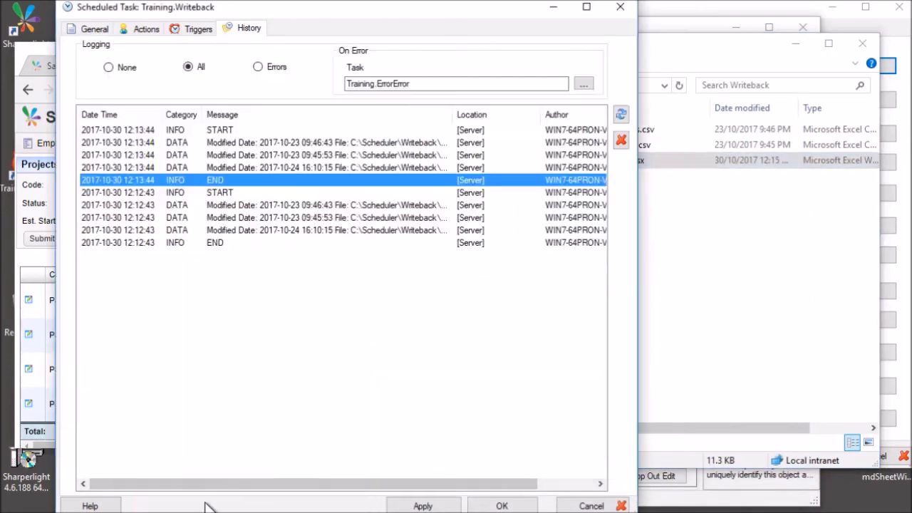
Rerun the Training.Writeback task and dismiss the error message it raises.
click(591, 505)
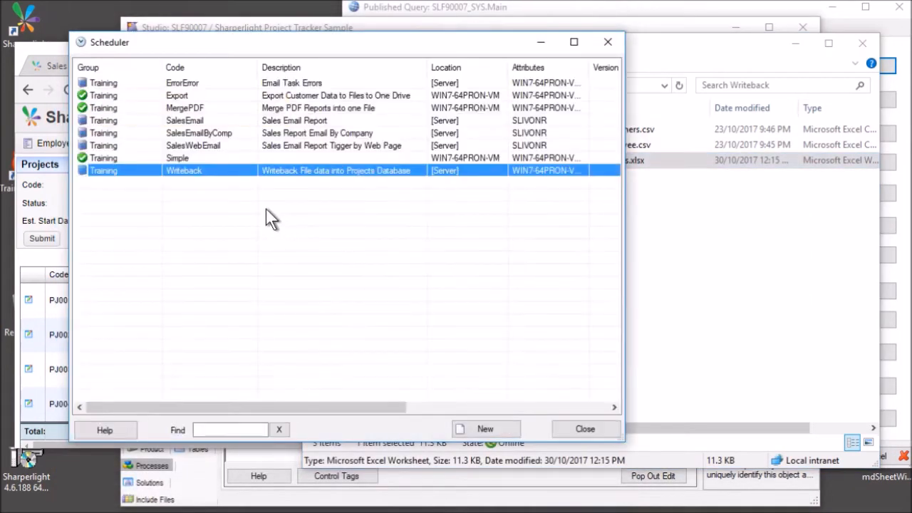
right_click(218, 171)
click(272, 313)
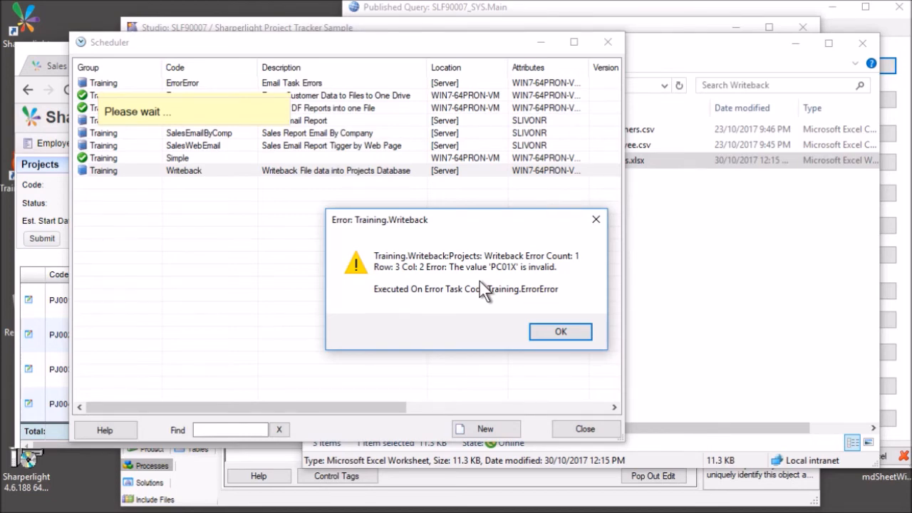
click(540, 334)
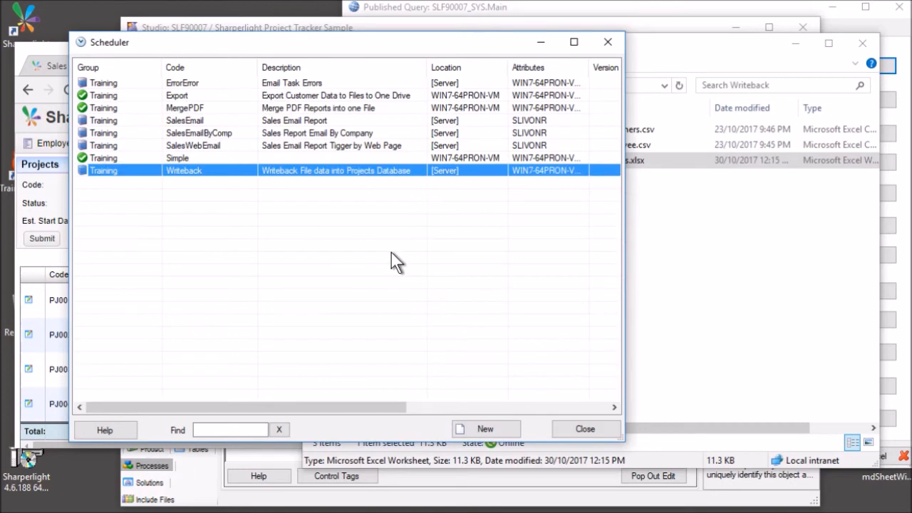
Check the history's ERROR entry rejecting 'PC01X', note the On Error task, and select ErrorError.
double_click(283, 169)
click(241, 28)
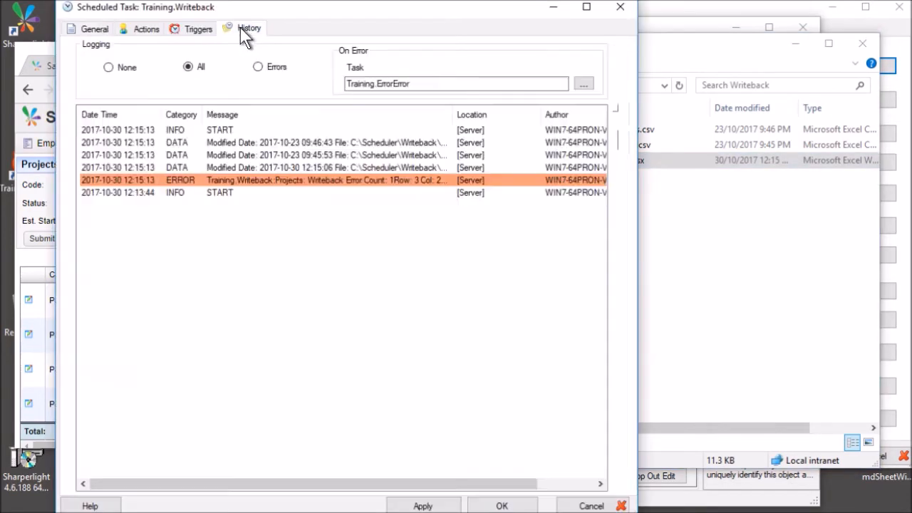
double_click(278, 177)
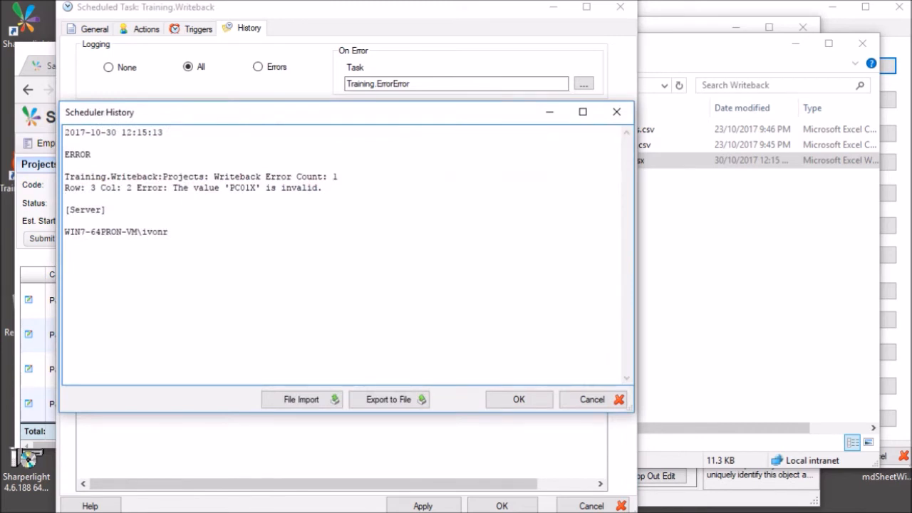
drag(245, 187, 257, 188)
click(603, 399)
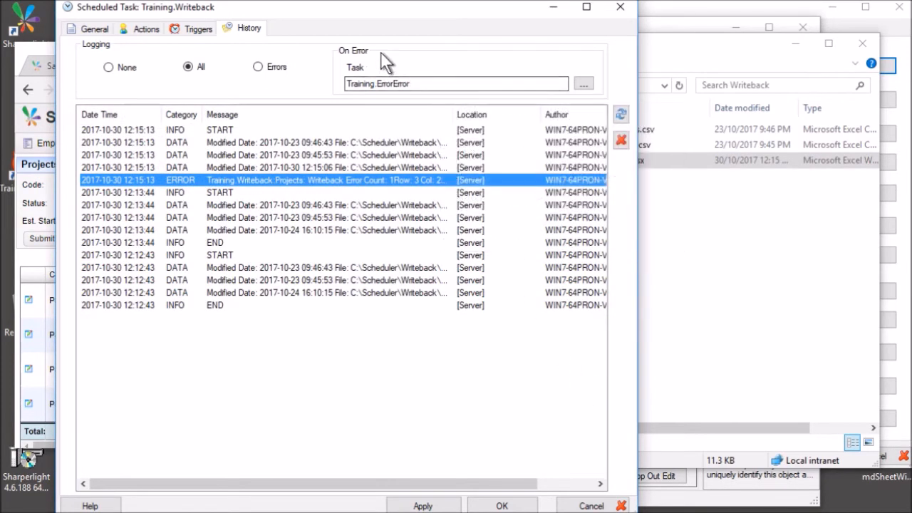
click(414, 83)
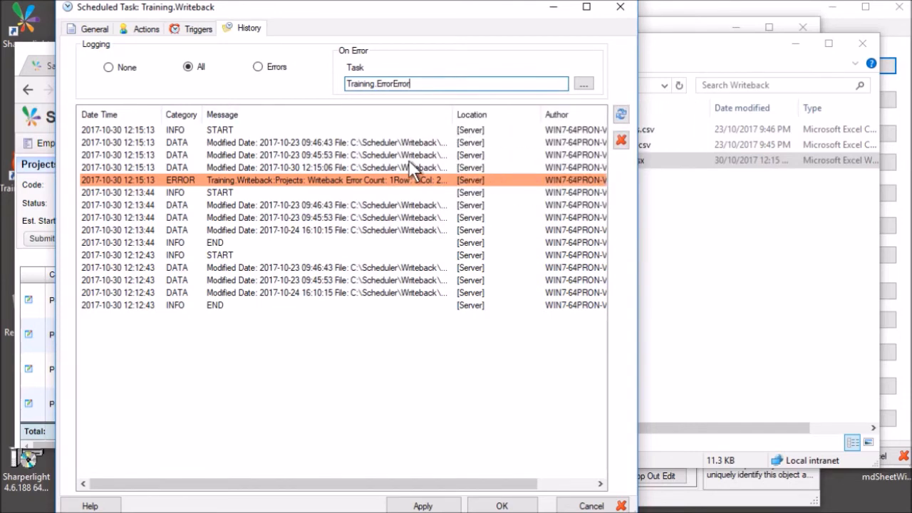
click(591, 506)
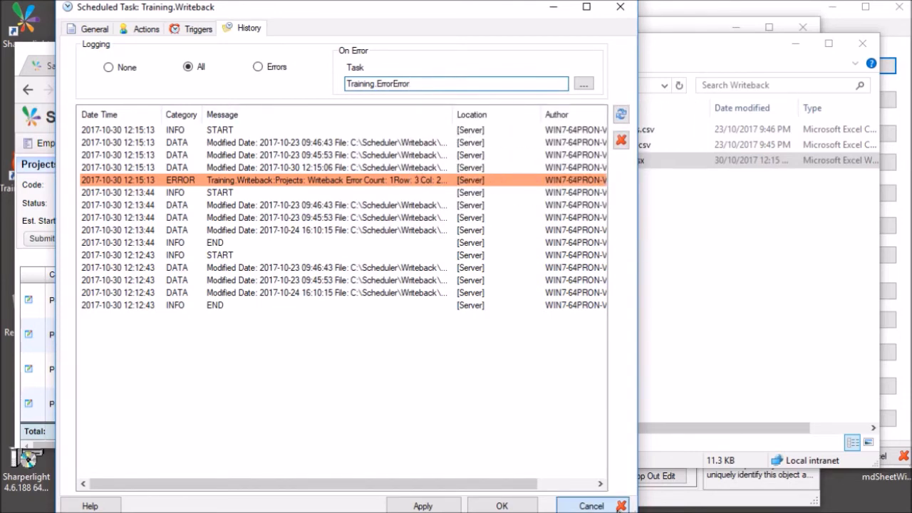
click(212, 83)
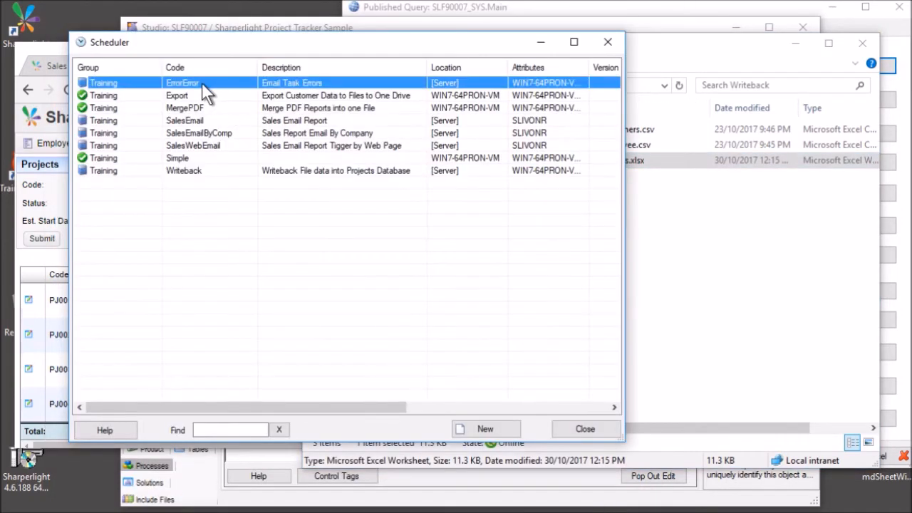
Open the ErrorError task's Email action and review its recipient and message template.
double_click(202, 82)
click(146, 29)
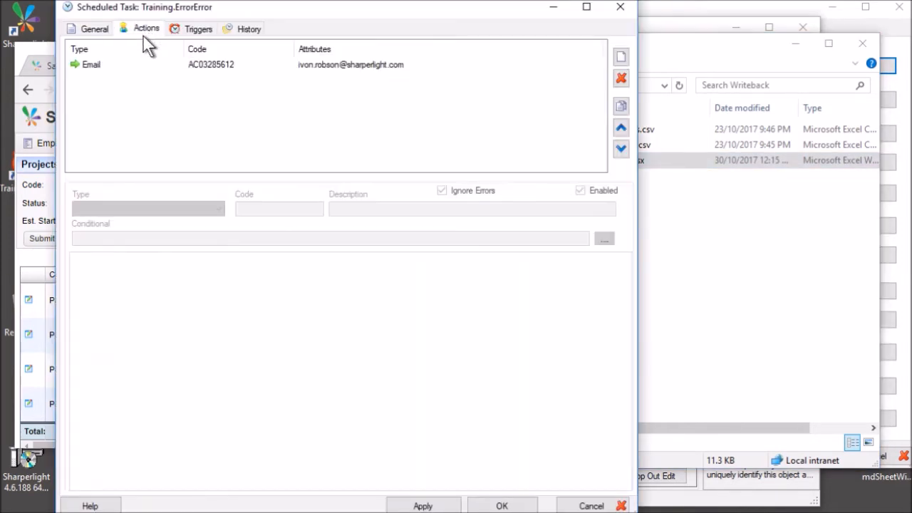
click(158, 61)
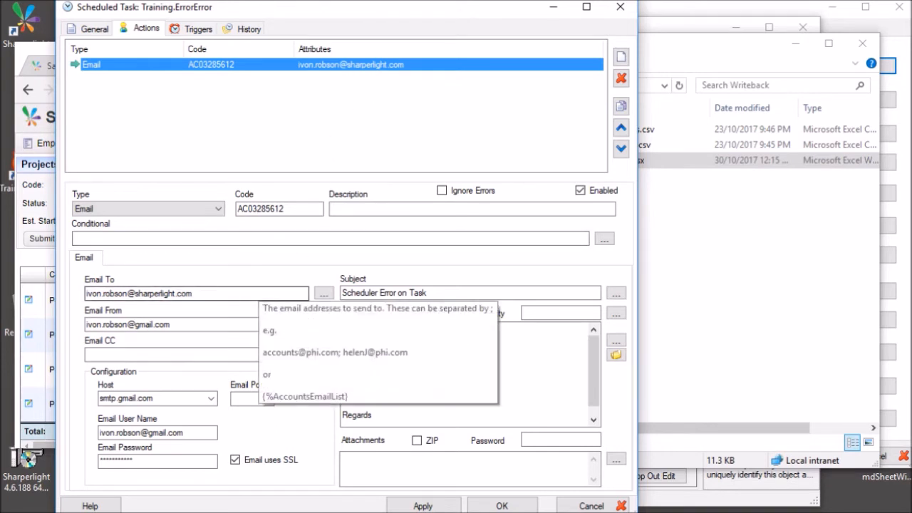
click(251, 293)
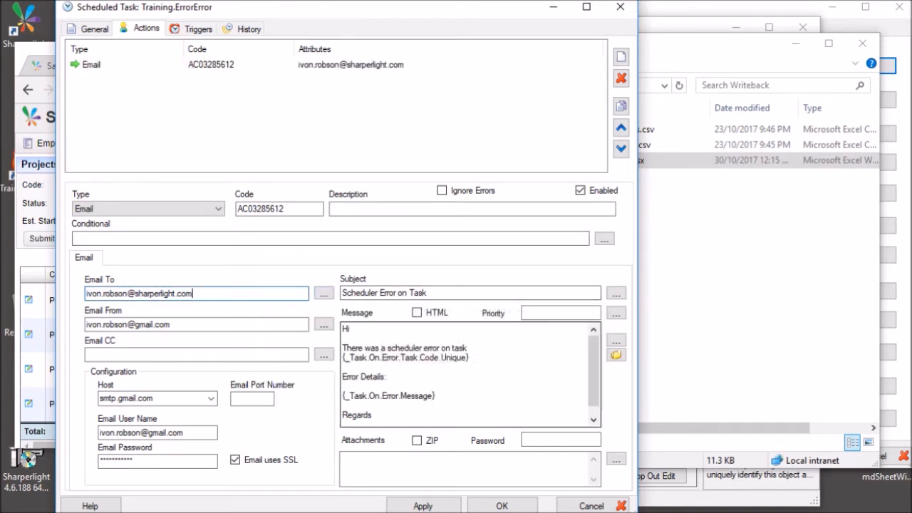
click(476, 377)
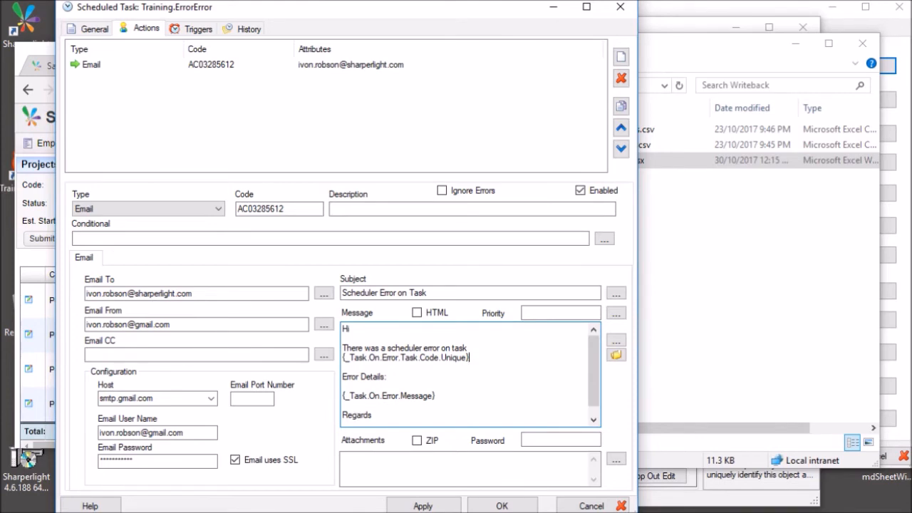
In the message's Expression builder, review the previous-action error message and failed-task unique-code parameters, then cancel.
click(617, 341)
click(87, 180)
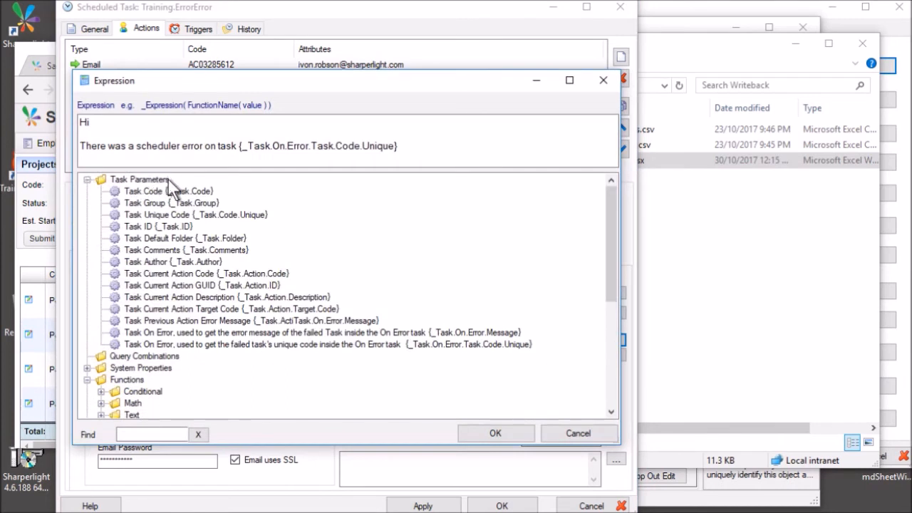
click(320, 321)
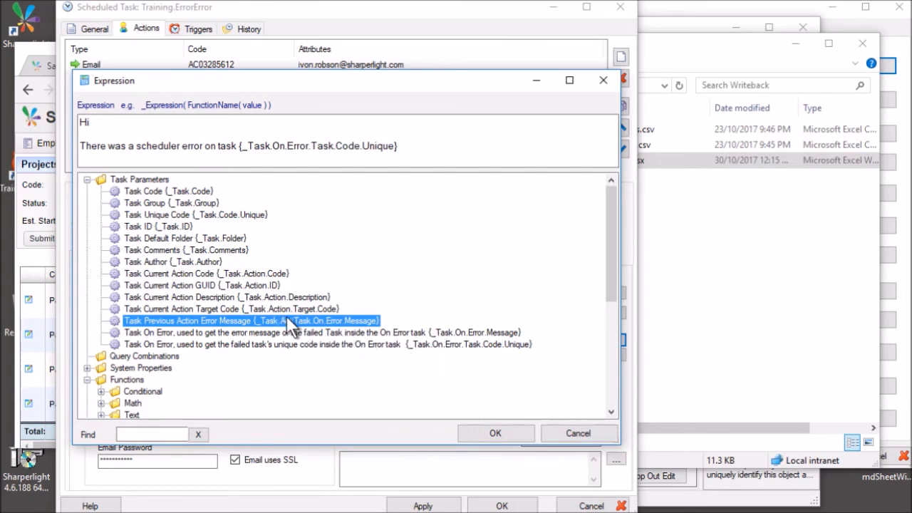
click(458, 345)
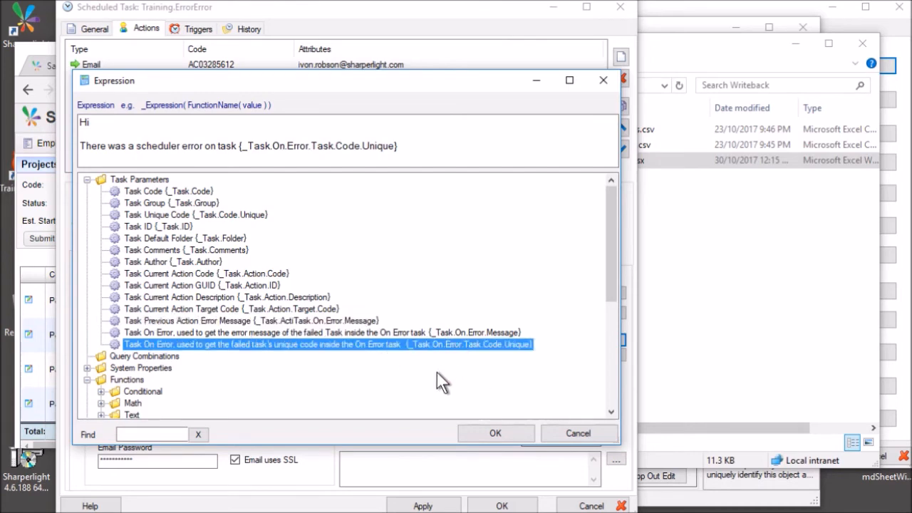
click(604, 431)
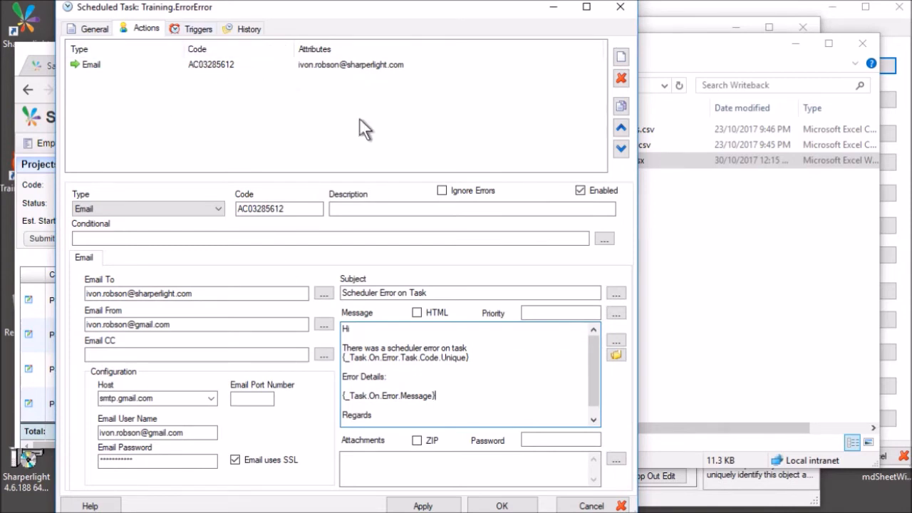
Read the Scheduler Error on Task email, highlighting the failed task line and the invalid 'PC01X' details.
click(858, 510)
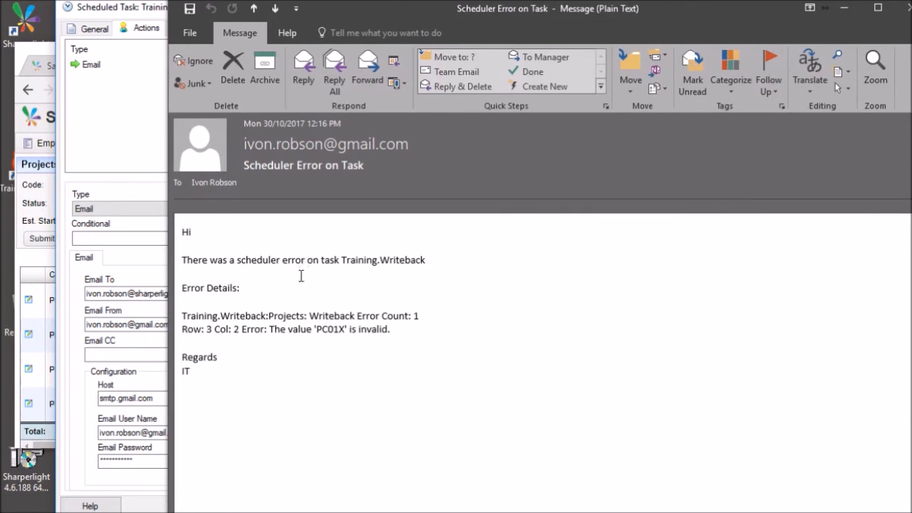
drag(193, 252, 436, 261)
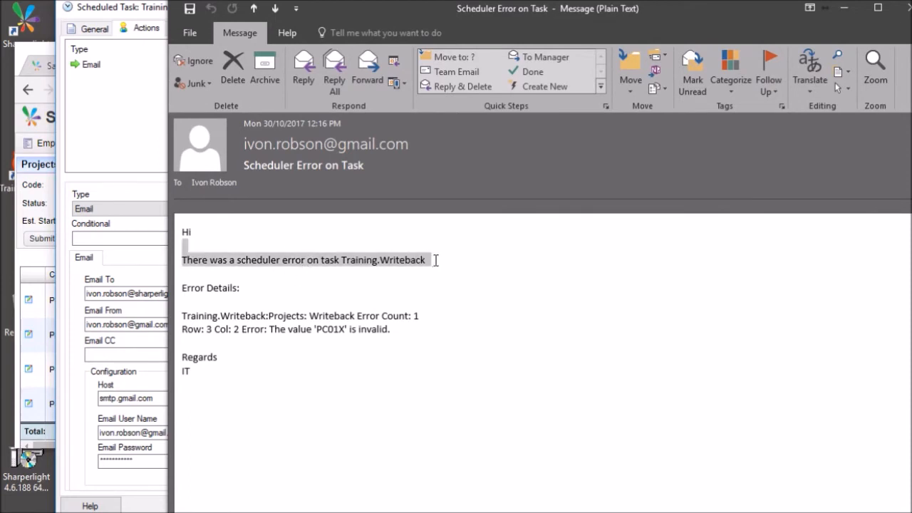
click(289, 330)
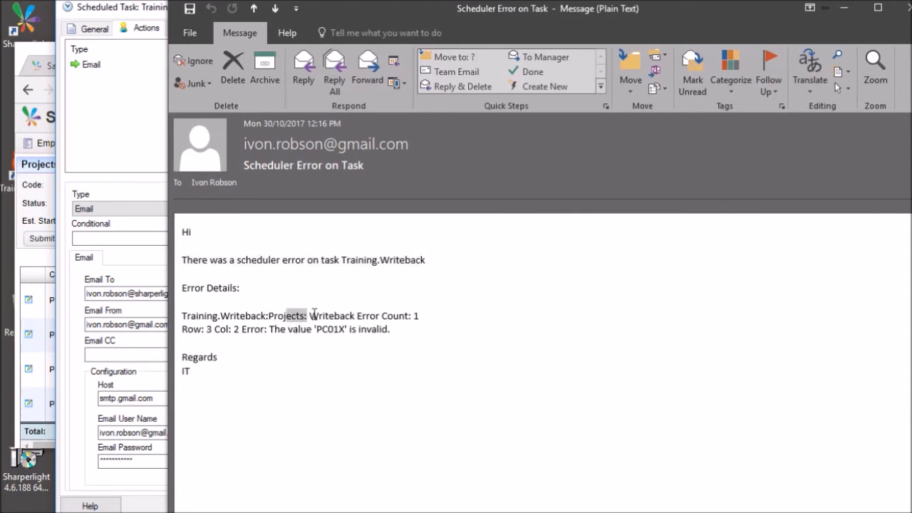
drag(309, 314, 403, 330)
click(339, 332)
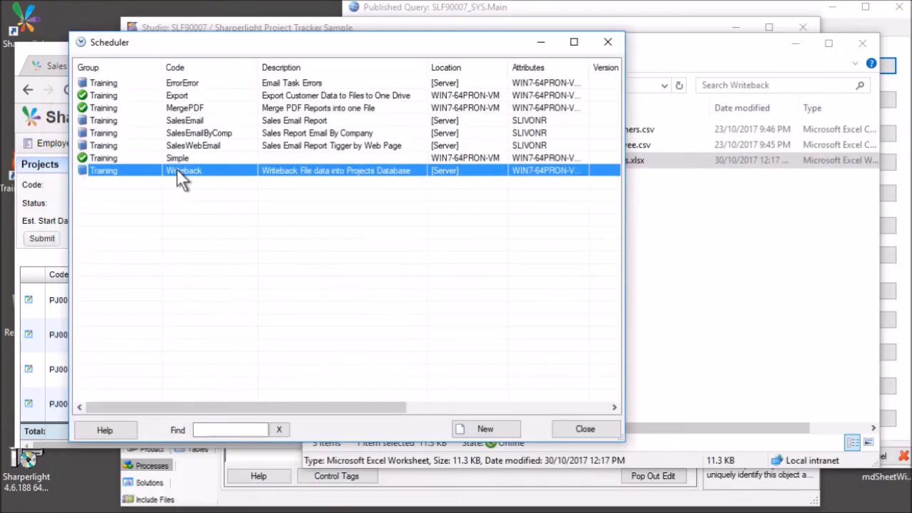
Inspect the Writeback ProjectsClearDown action: product SLF90007, process ProjectClearDown, parameter p1=%.
double_click(178, 170)
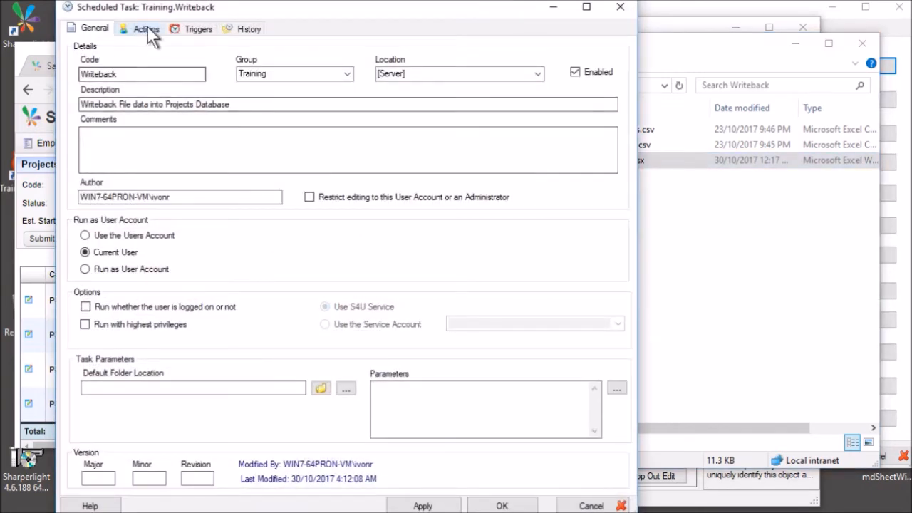
click(148, 28)
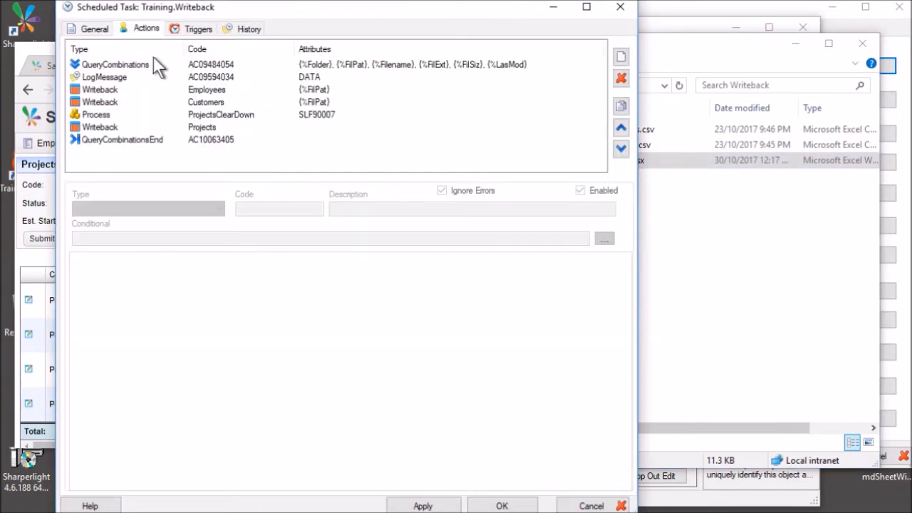
click(155, 114)
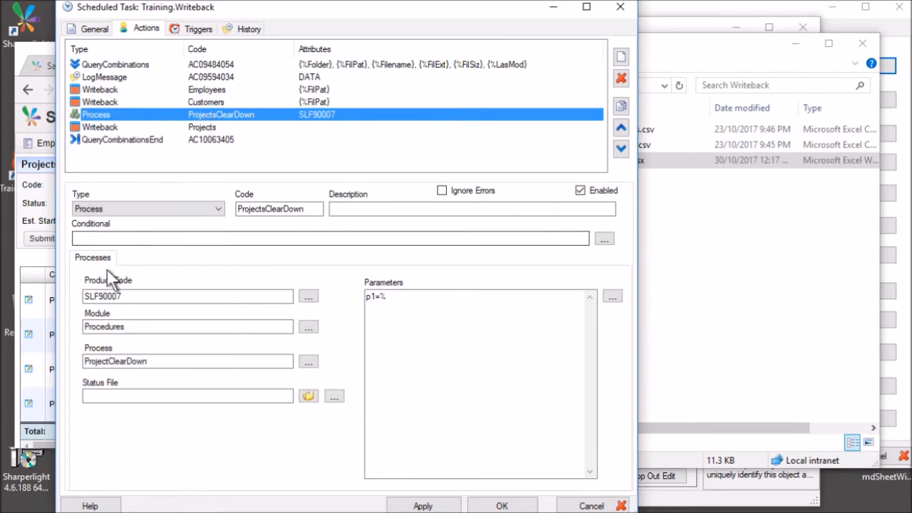
click(122, 296)
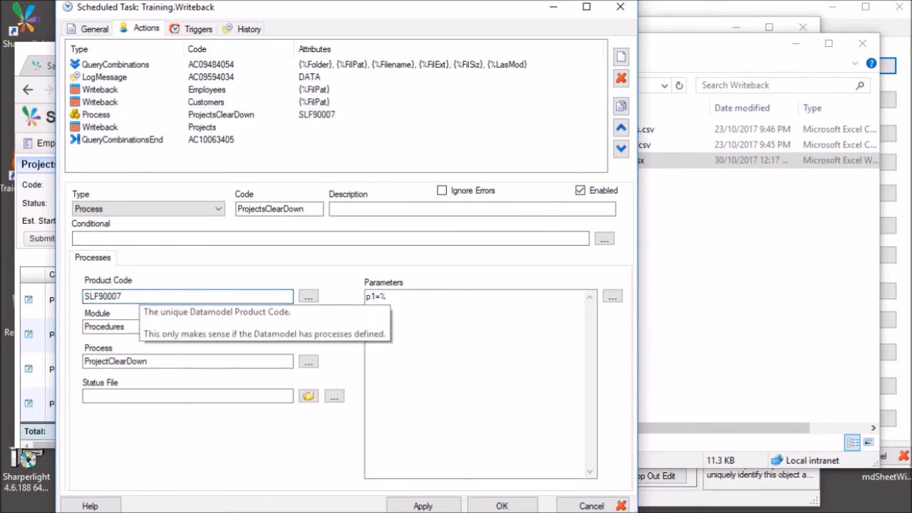
click(182, 362)
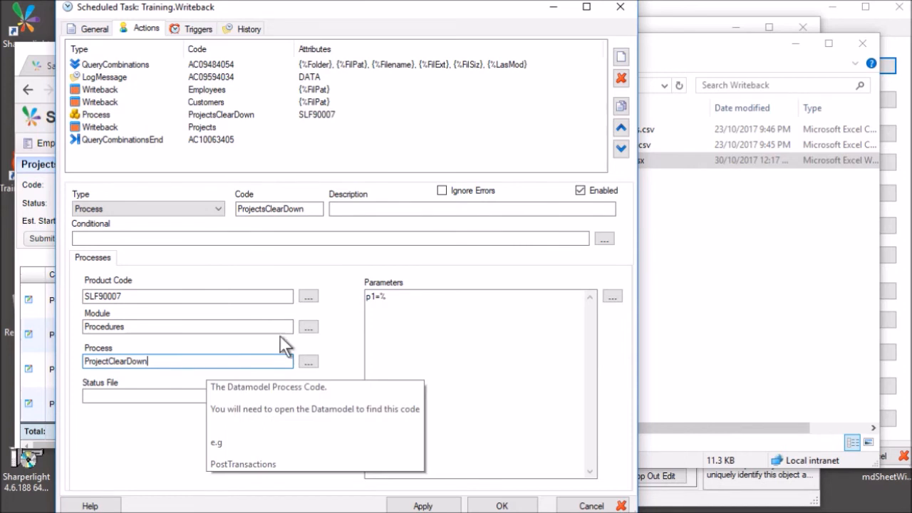
click(393, 307)
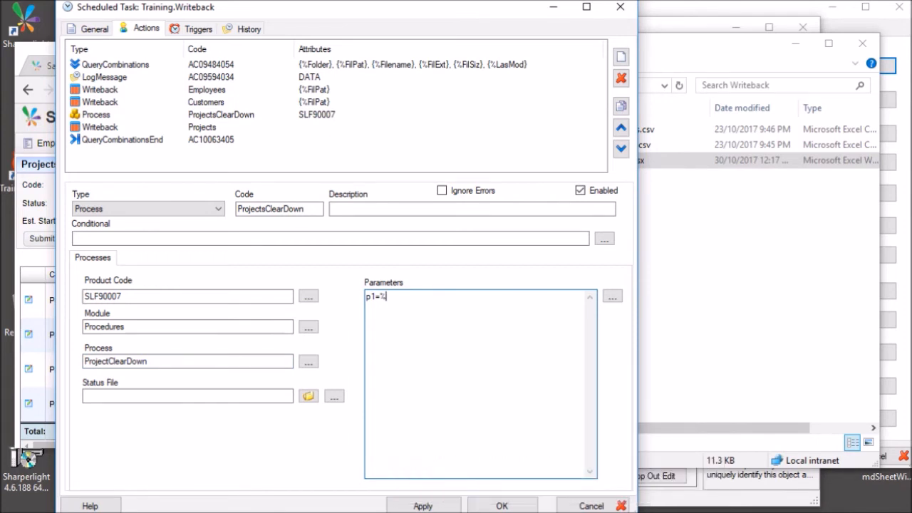
mouse_move(368, 308)
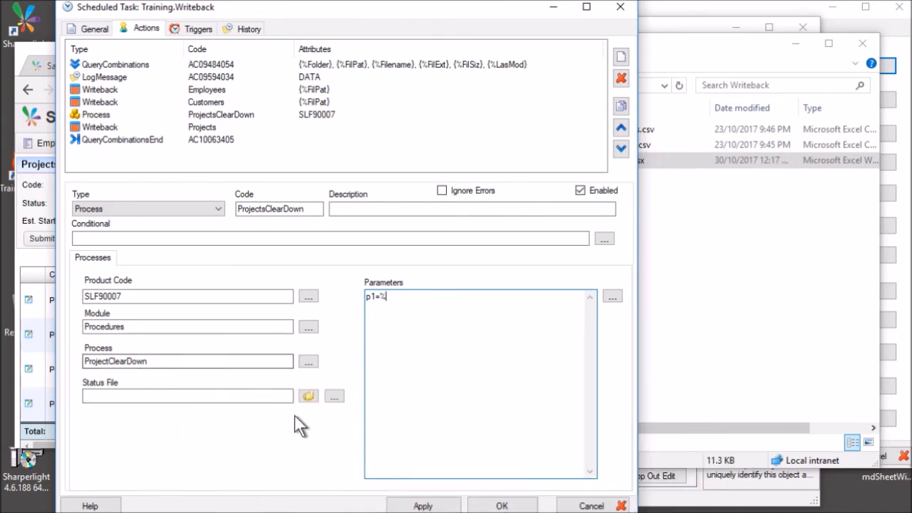
key(alt+Tab)
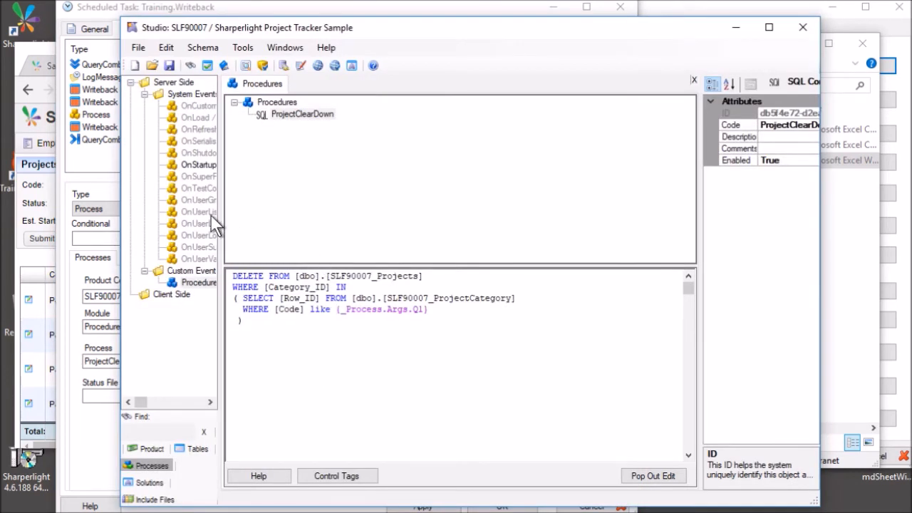
Navigate Custom Events > Procedures in Studio to show the ProjectClearDown procedure's SQL.
drag(220, 216, 308, 214)
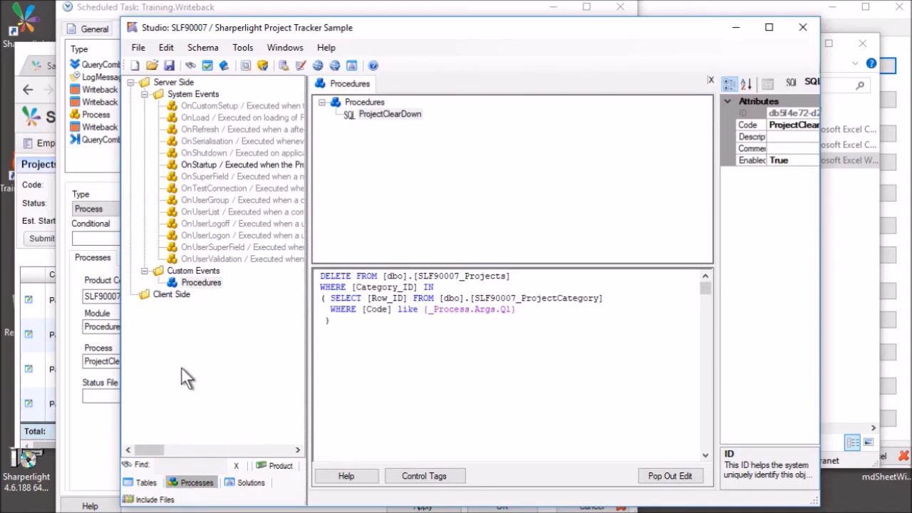
click(195, 274)
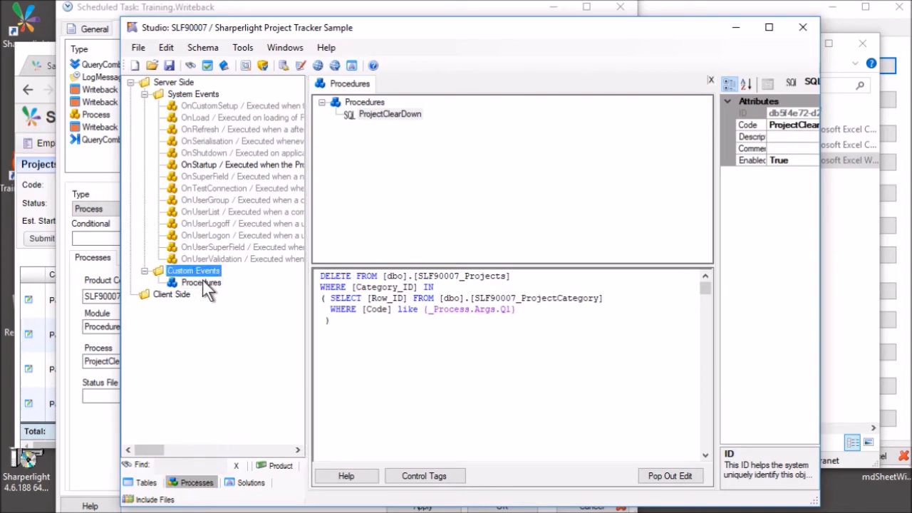
click(202, 283)
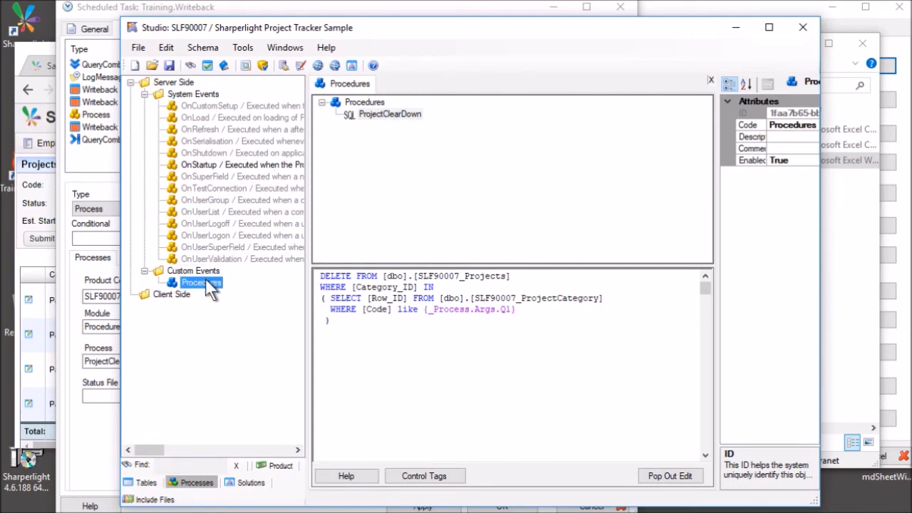
click(369, 102)
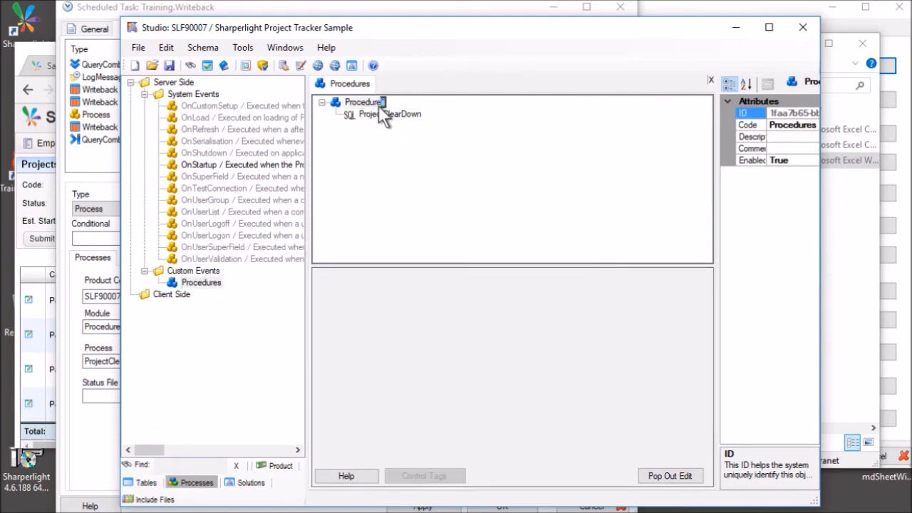
click(389, 112)
right_click(389, 111)
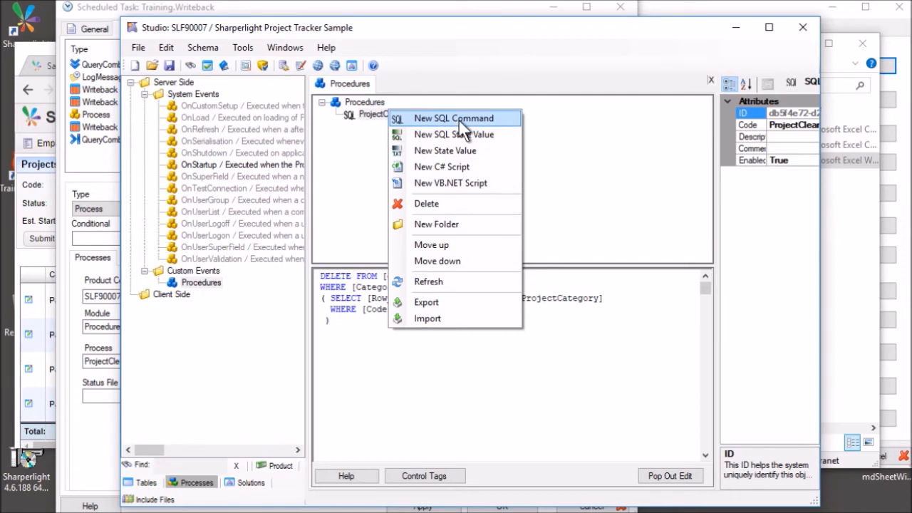
click(371, 244)
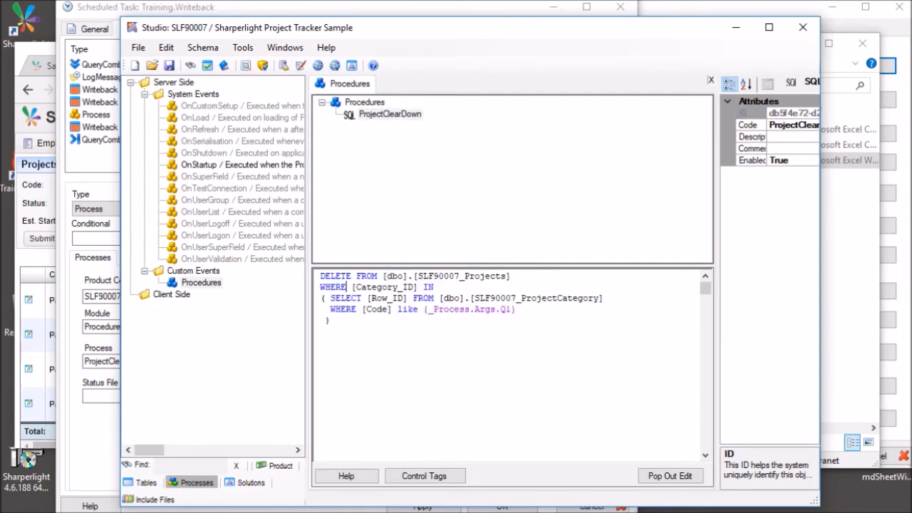
Highlight the DELETE statement and its {_Process.Args.Q1} WHERE argument, then open Control Tags.
drag(339, 322, 319, 275)
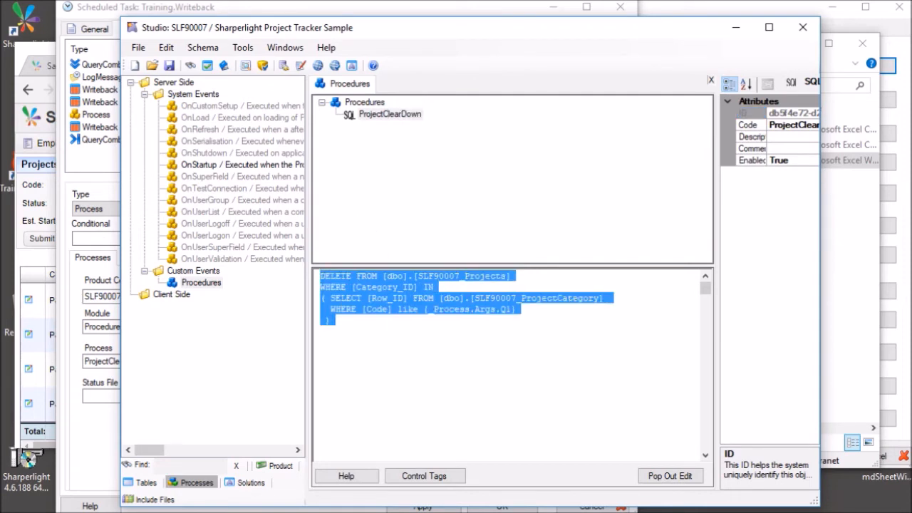
click(332, 320)
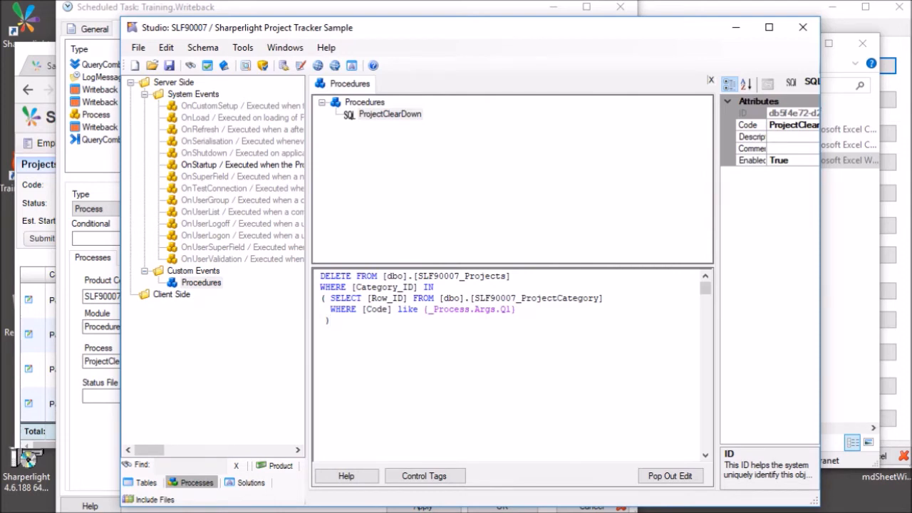
drag(423, 309, 520, 309)
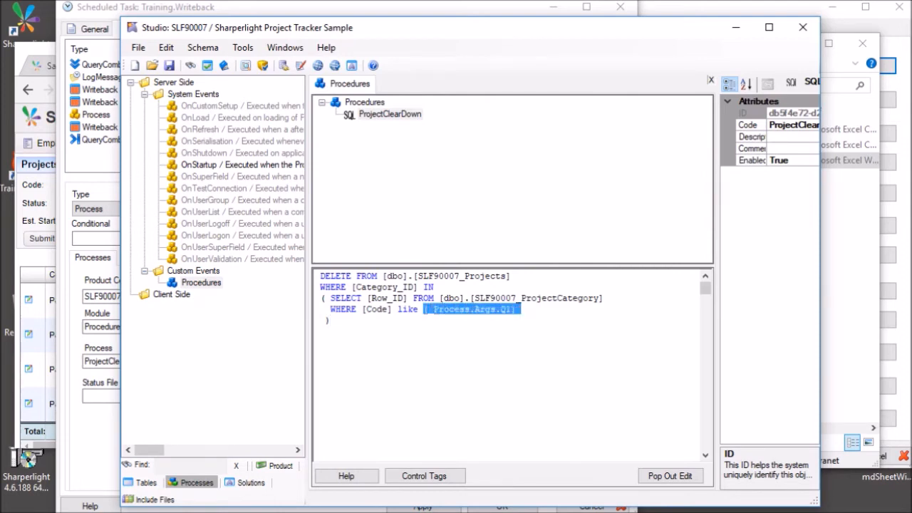
click(321, 330)
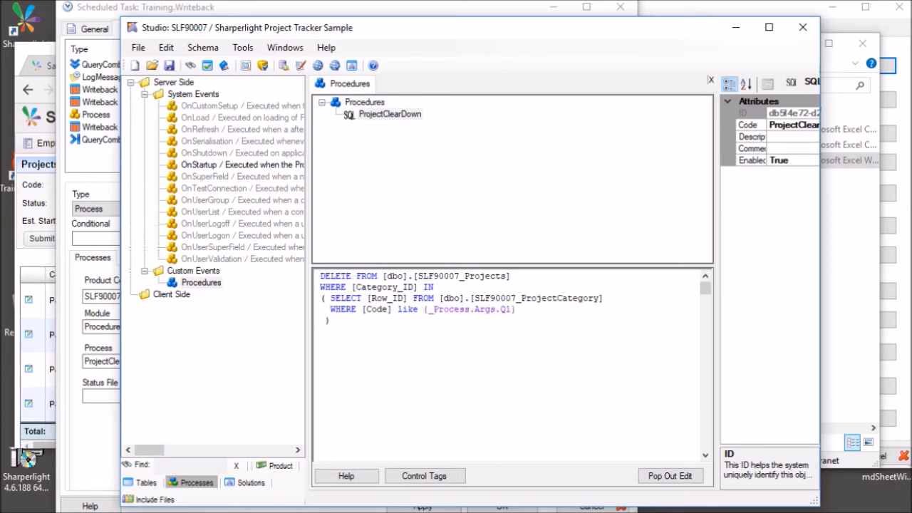
drag(433, 309, 511, 309)
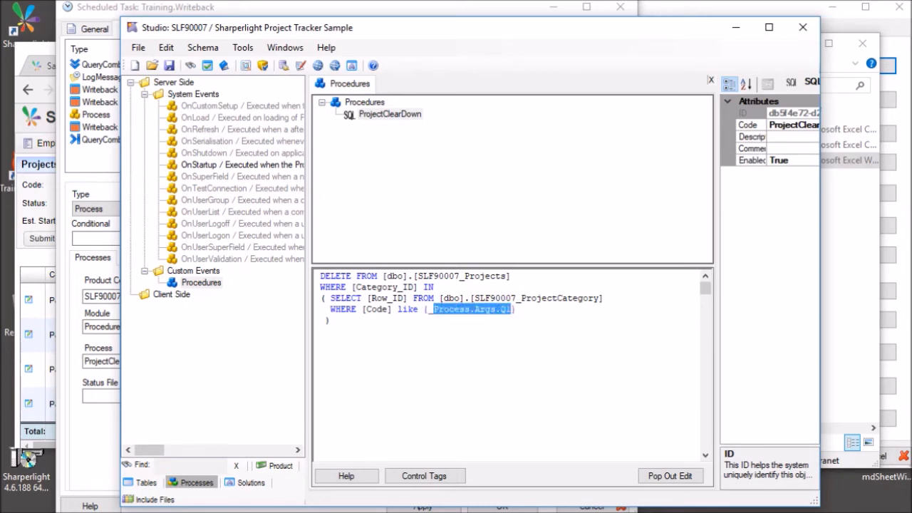
click(321, 330)
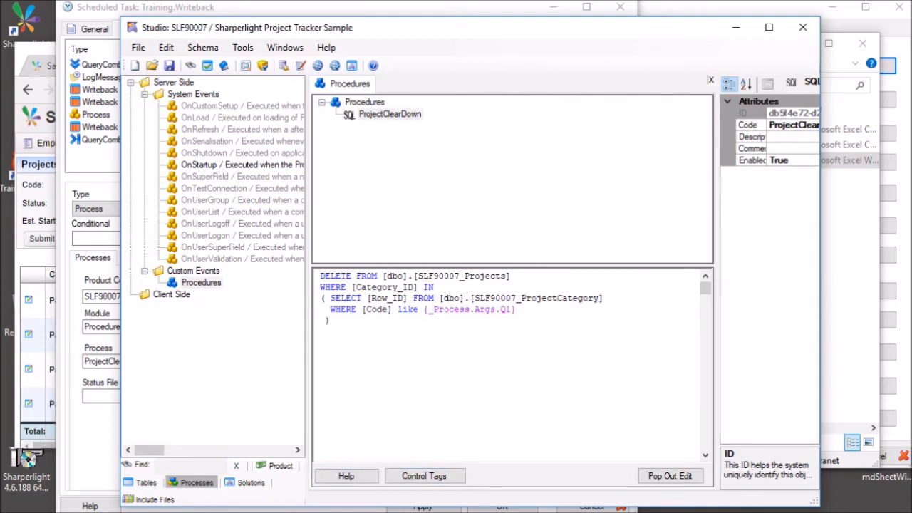
click(516, 309)
drag(516, 309, 423, 309)
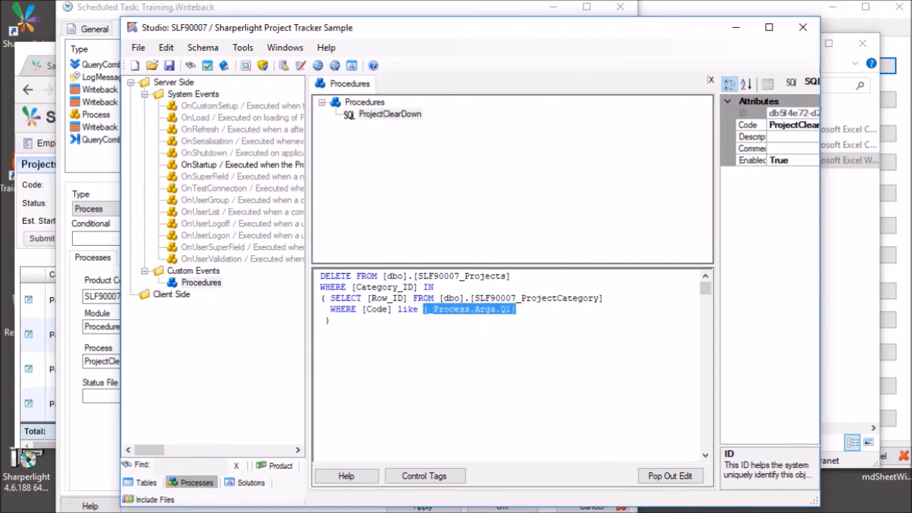
click(321, 330)
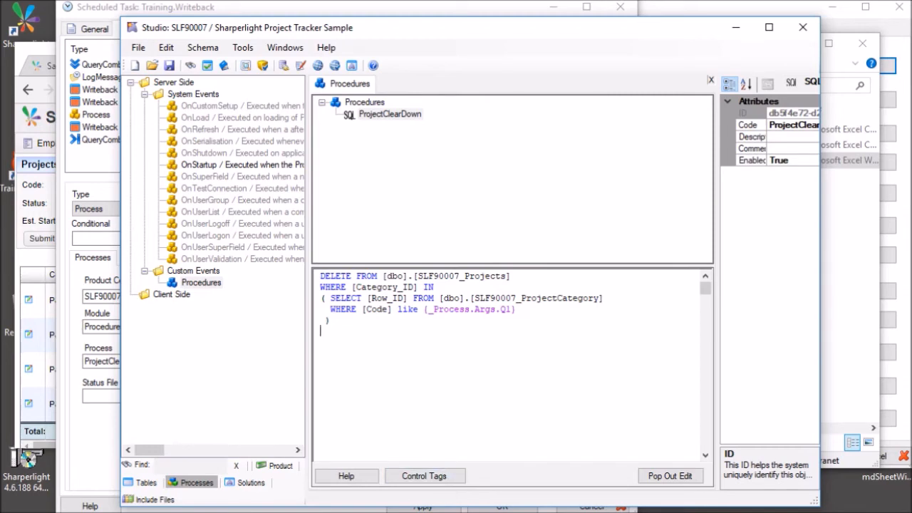
click(449, 471)
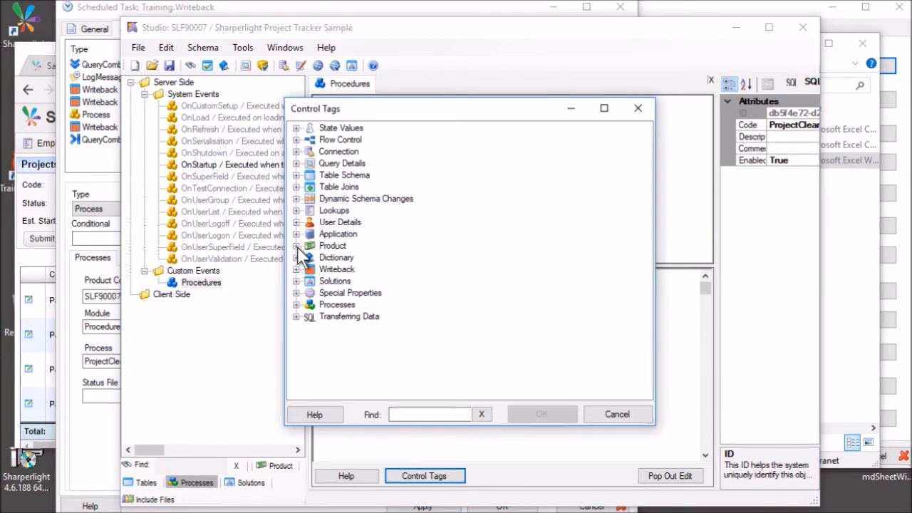
Expand the Processes tags and review Index 1–3, Q1 quoted-text and D1 date parameters without inserting.
click(296, 304)
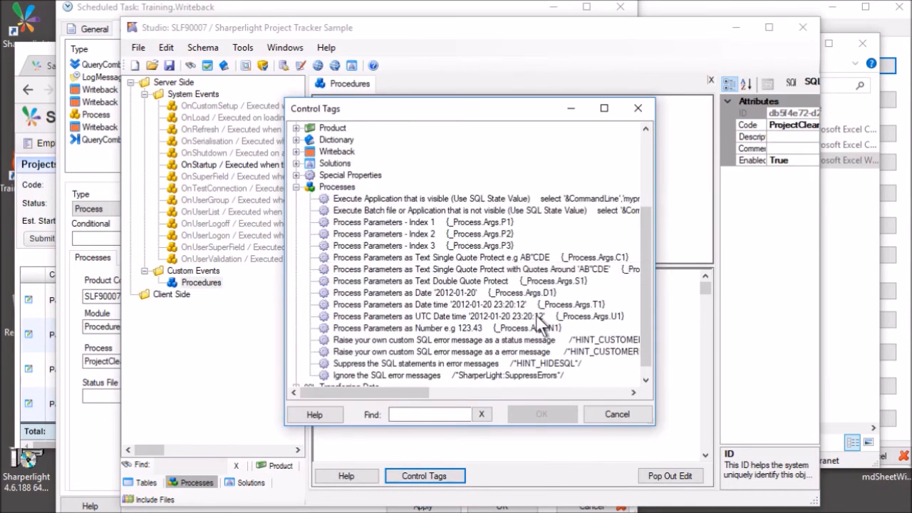
drag(643, 426, 785, 485)
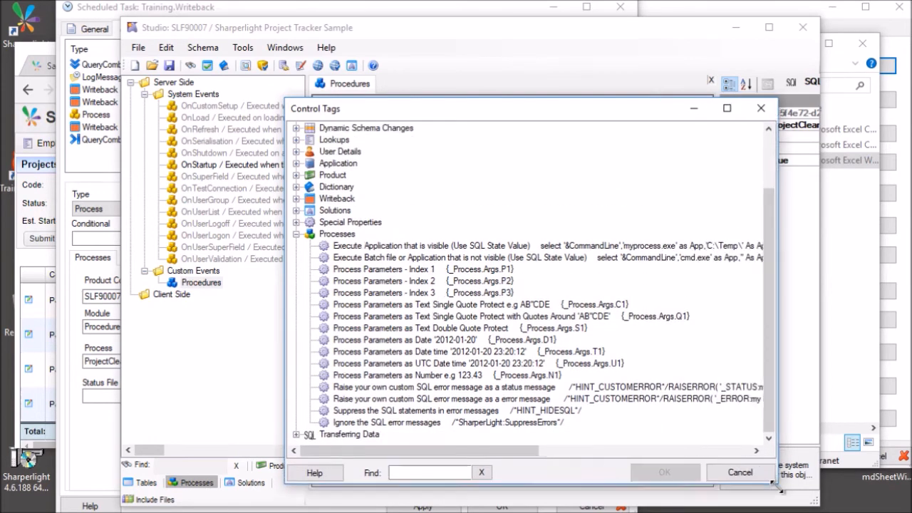
click(470, 270)
click(463, 282)
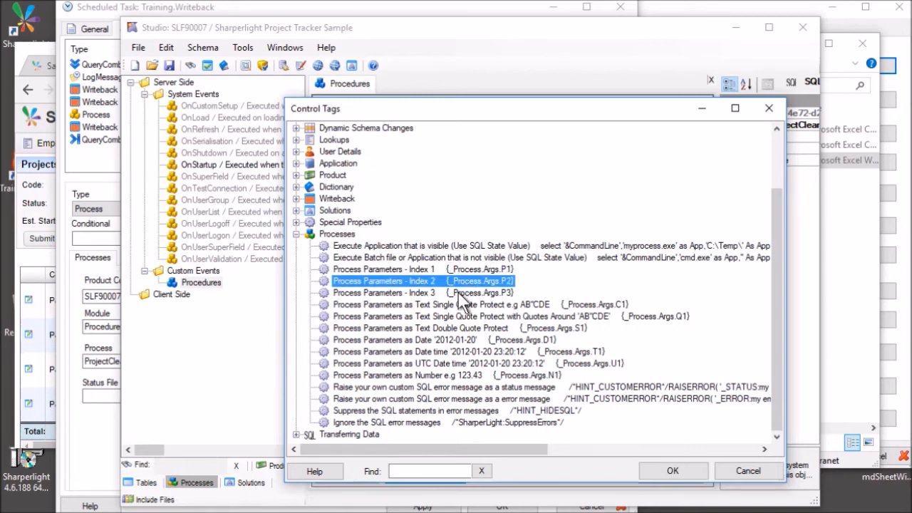
click(459, 293)
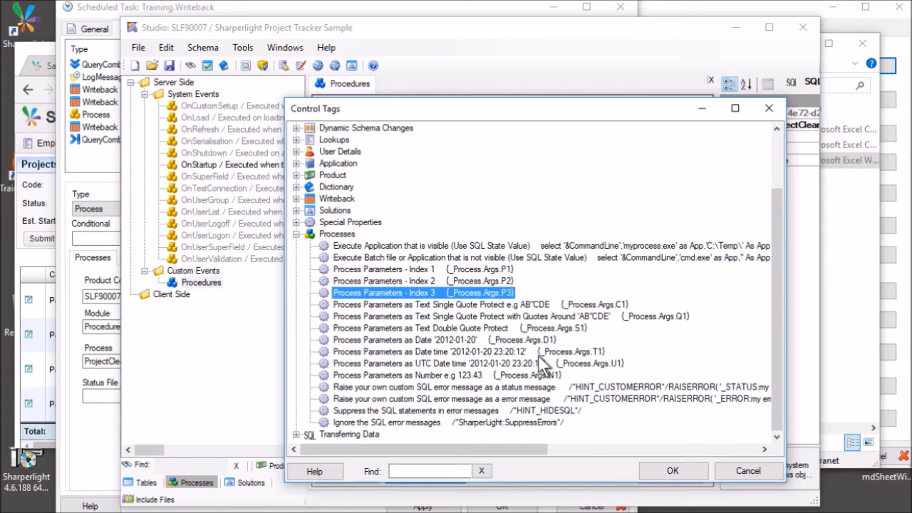
click(524, 316)
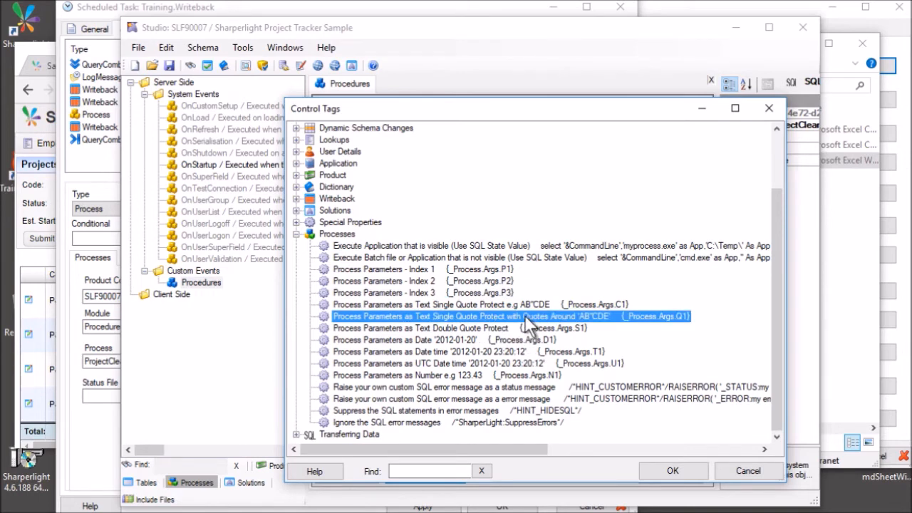
click(453, 340)
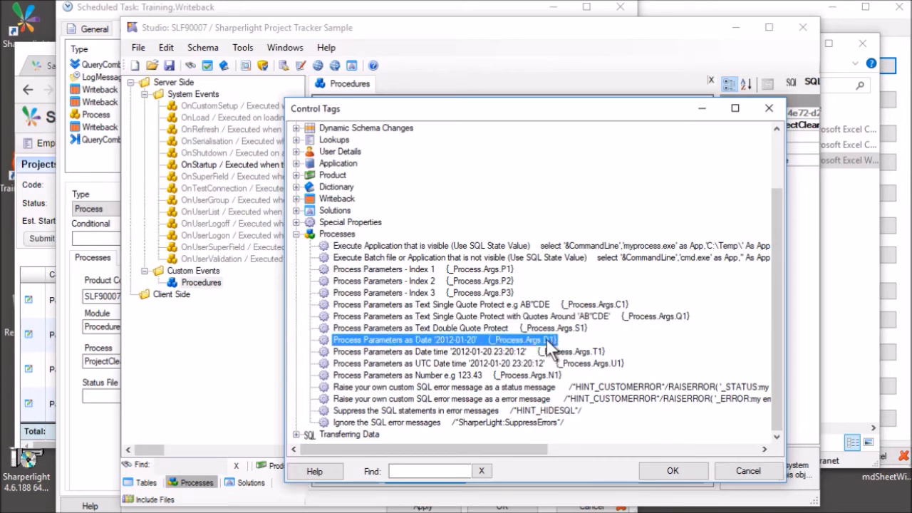
key(Escape)
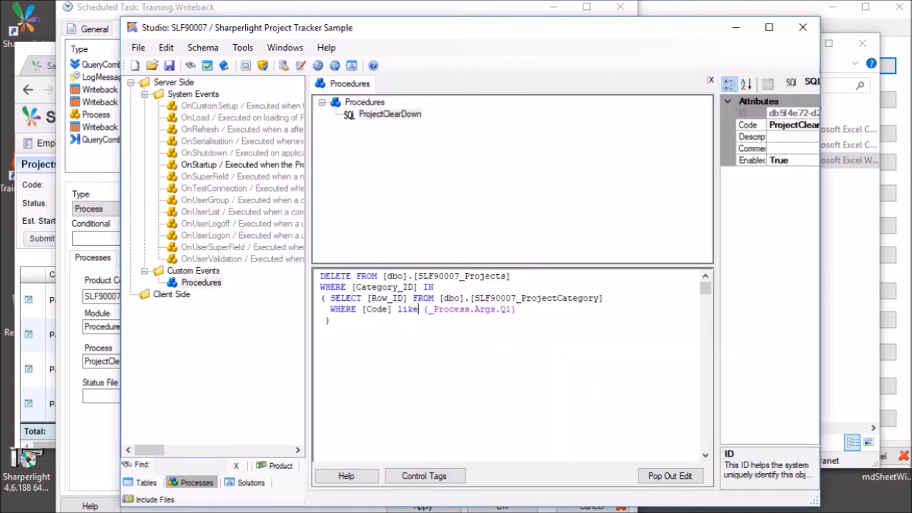
Back in Training.Writeback, check product SLF90007 in the product list and cancel it unchanged.
click(90, 114)
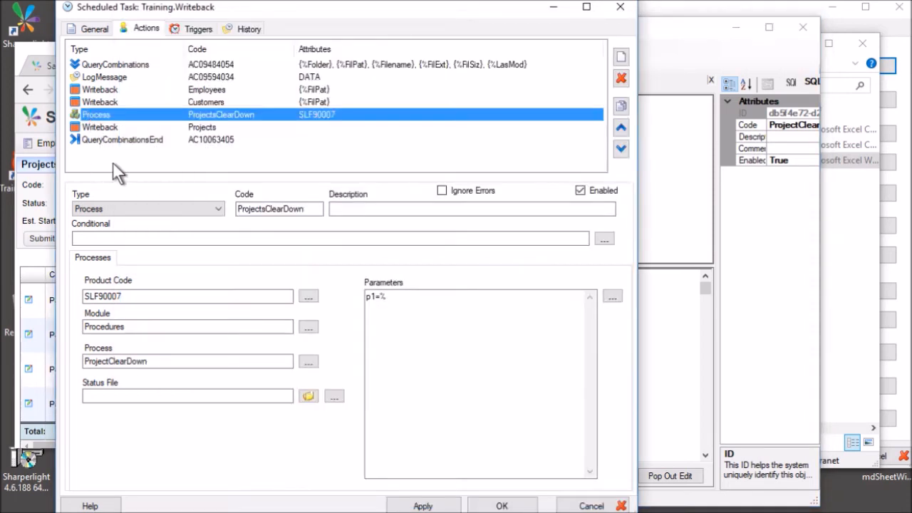
double_click(163, 295)
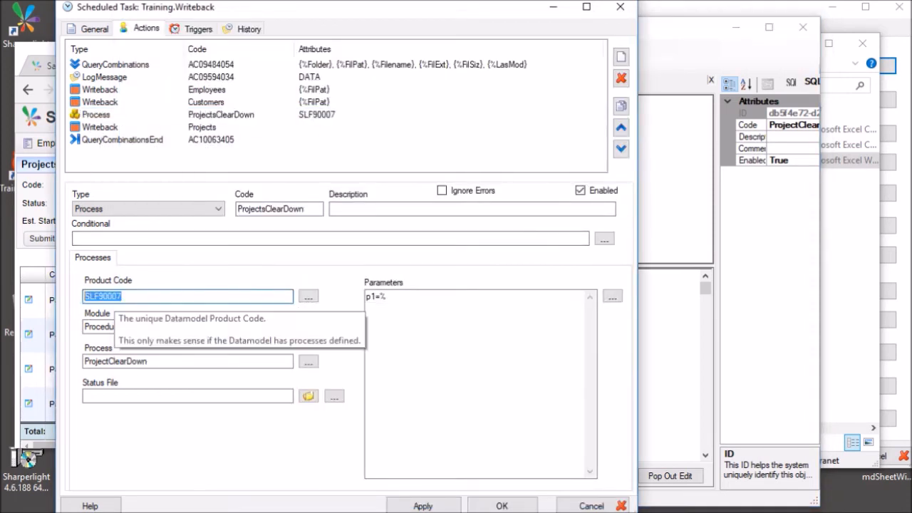
click(307, 297)
click(239, 243)
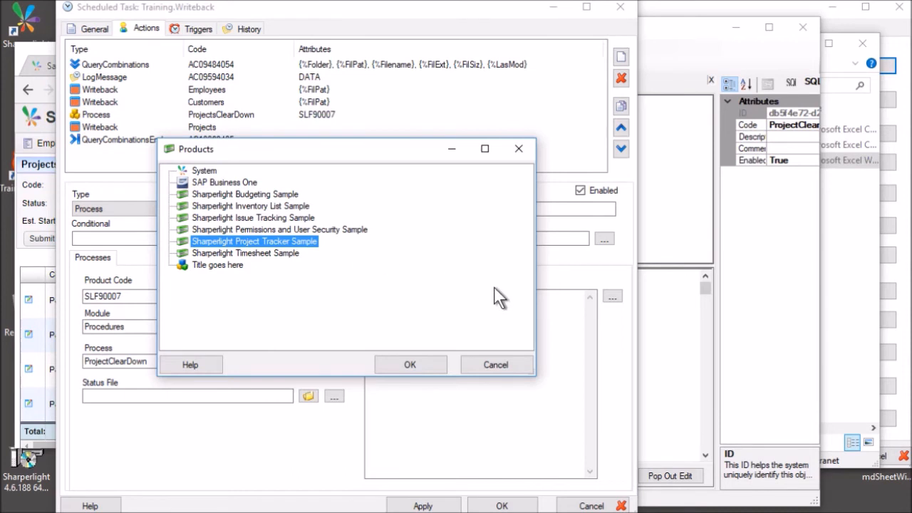
click(497, 364)
Review the action's Procedures module, ProjectClearDown process and p1=% parameter settings.
click(184, 327)
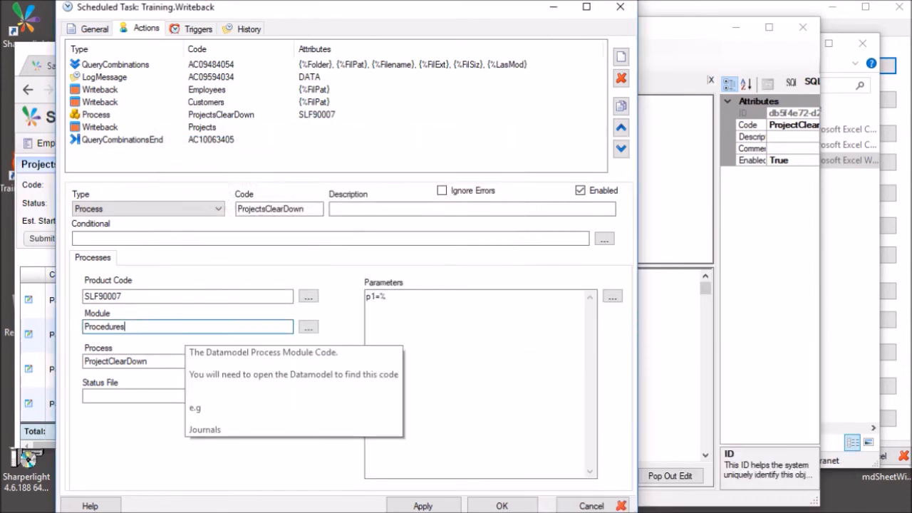
drag(184, 327, 84, 333)
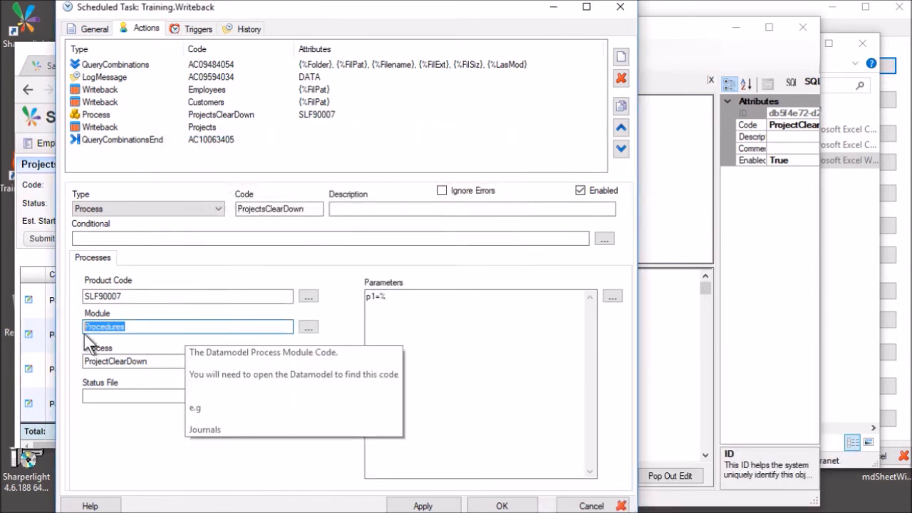
double_click(150, 363)
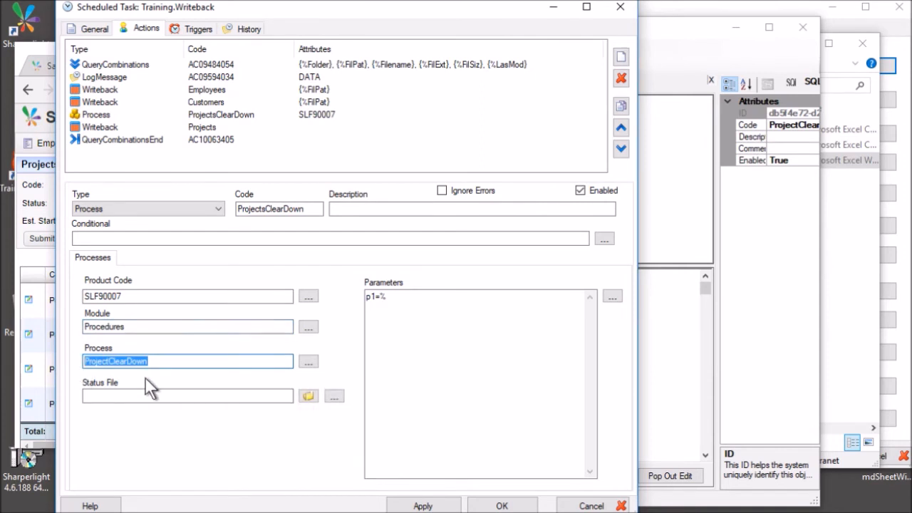
click(404, 329)
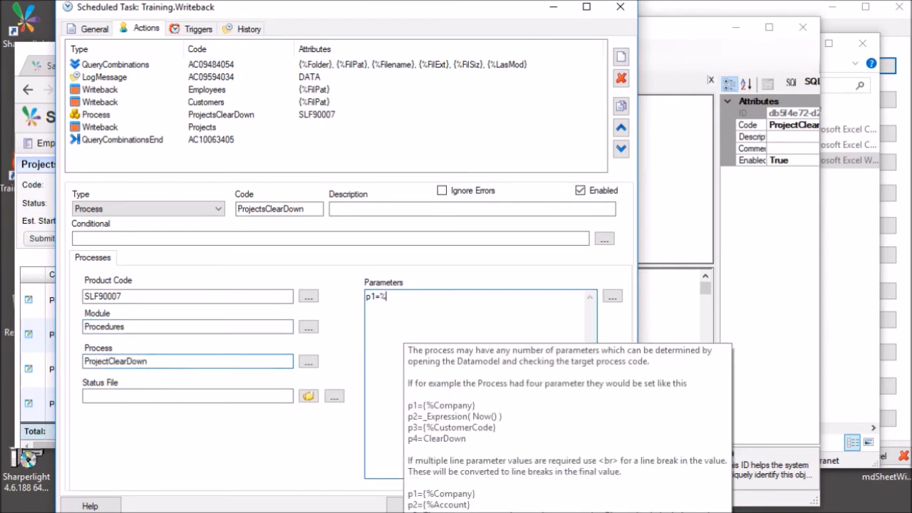
key(shift+Left)
key(shift+Left)
key(shift+Left)
click(395, 299)
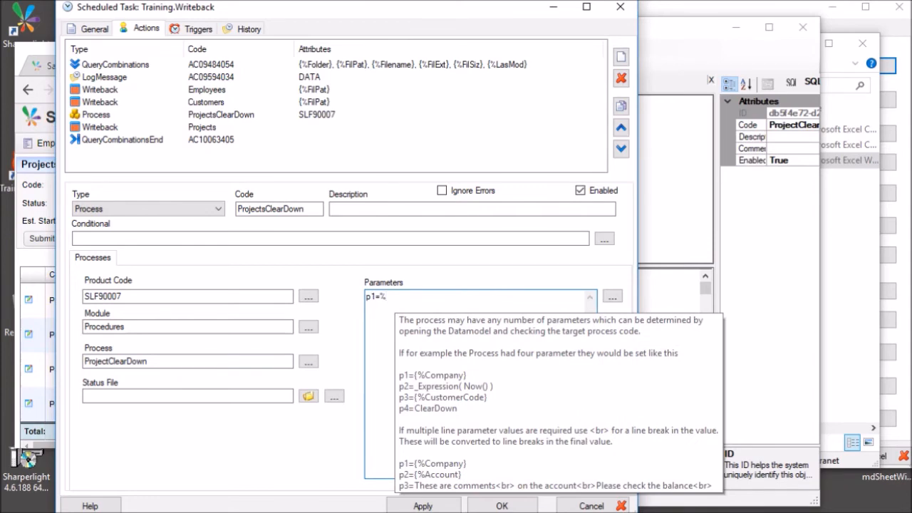
key(shift+Left)
key(Left)
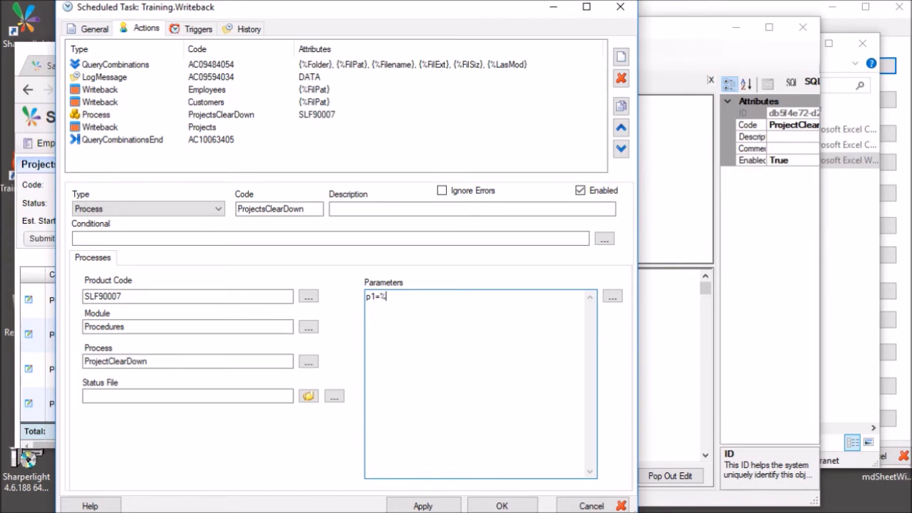
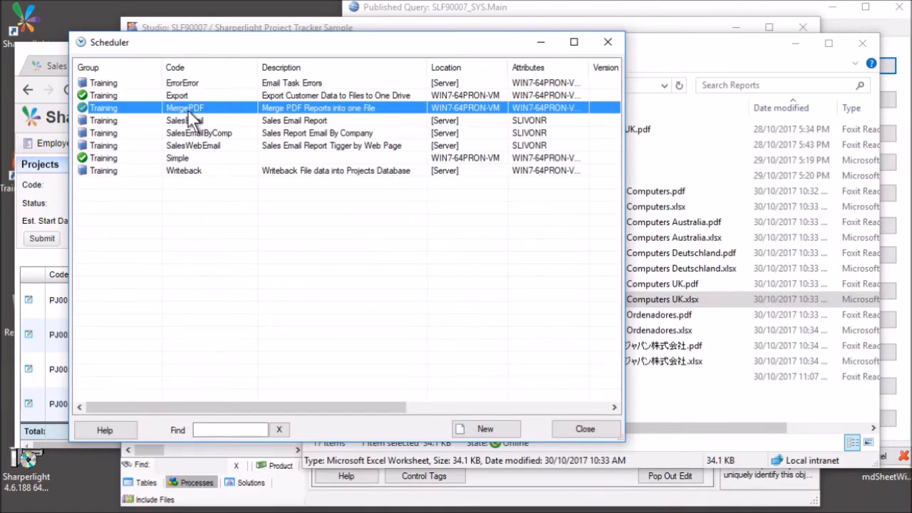
Open the MergePDF task and inspect its PdfMerge action, including the \Reports\SalesSummary.pdf output path.
double_click(188, 110)
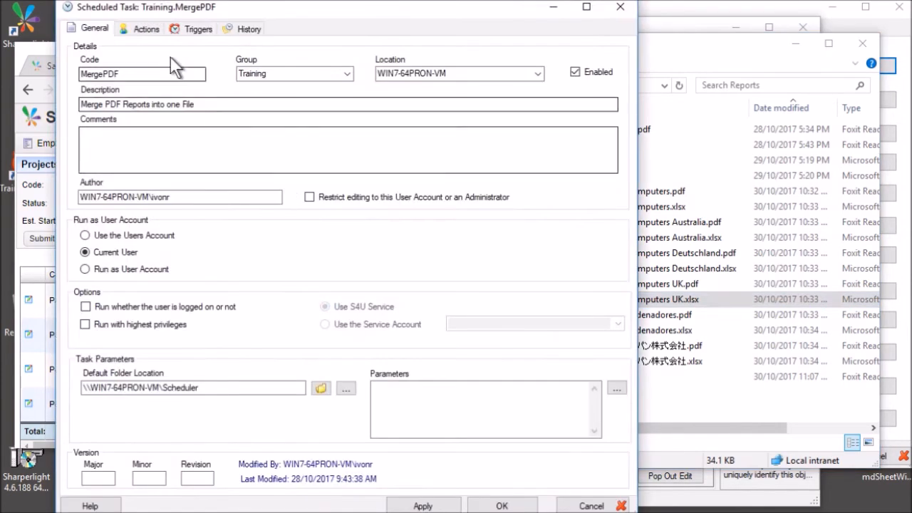
click(146, 30)
click(143, 65)
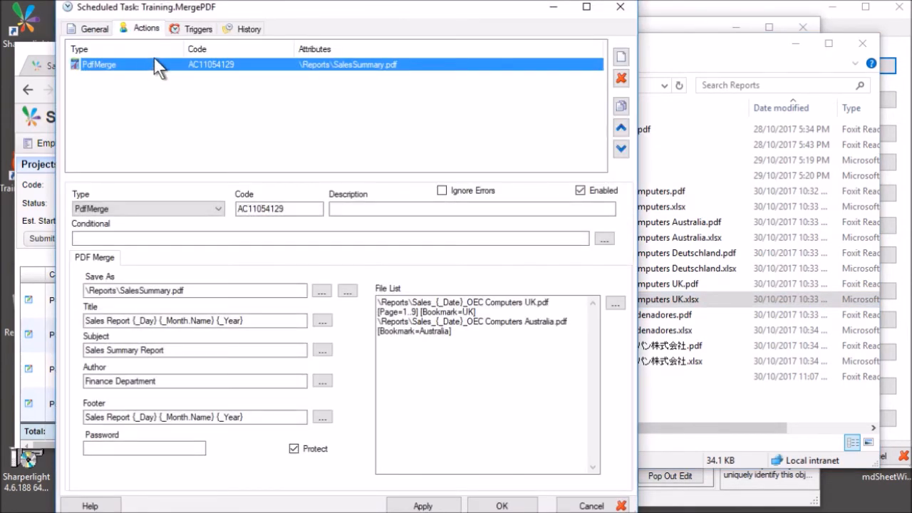
click(148, 211)
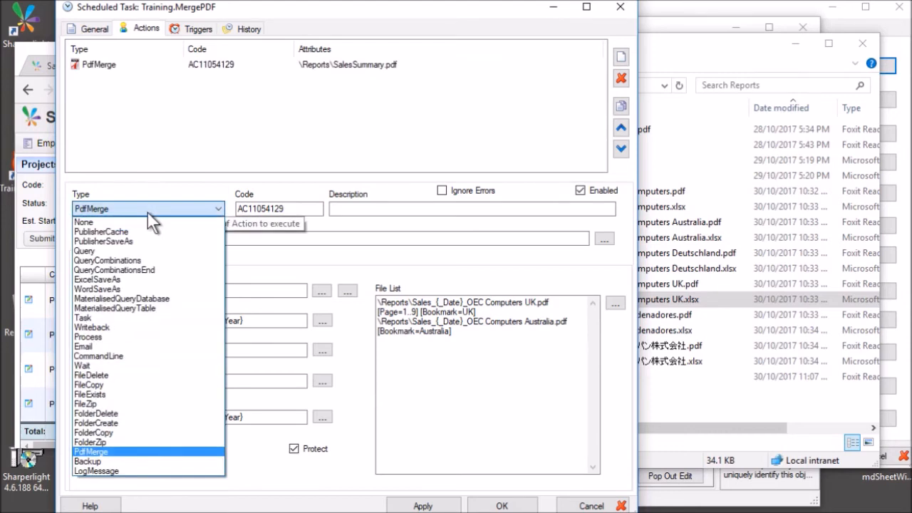
click(148, 211)
click(192, 82)
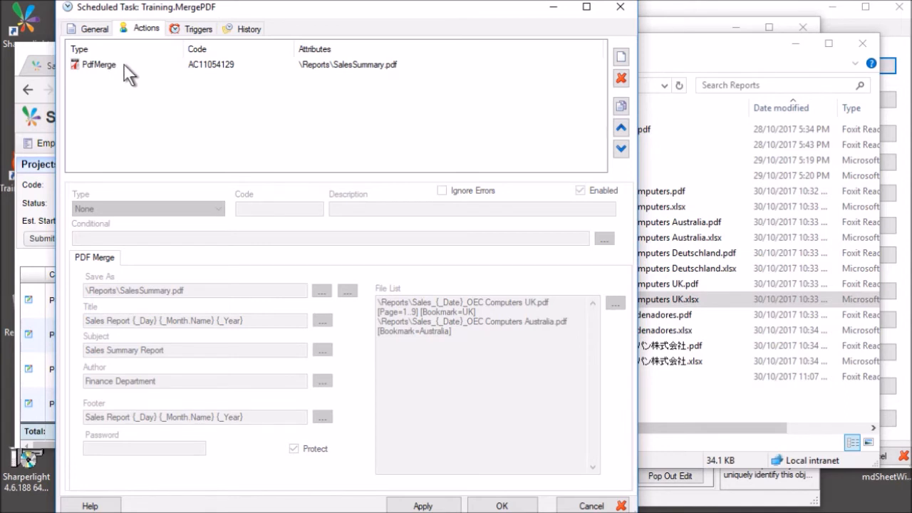
click(125, 63)
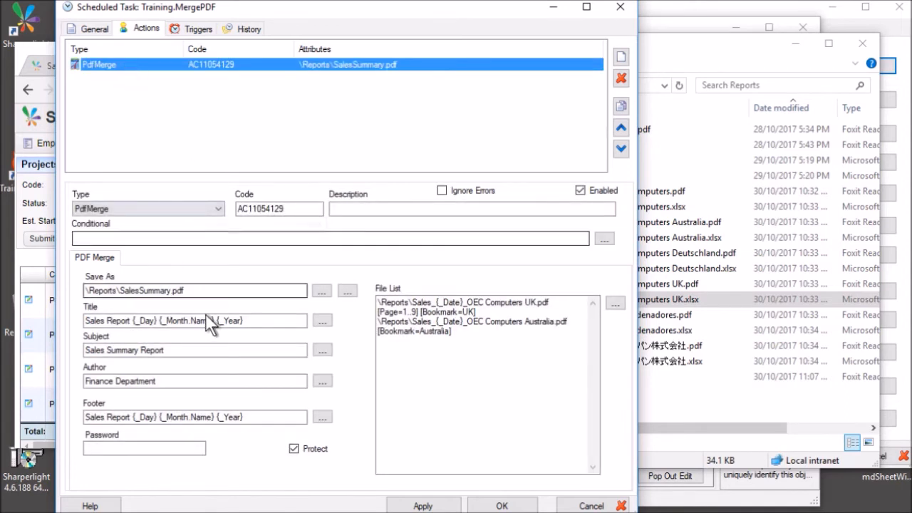
drag(113, 291, 84, 290)
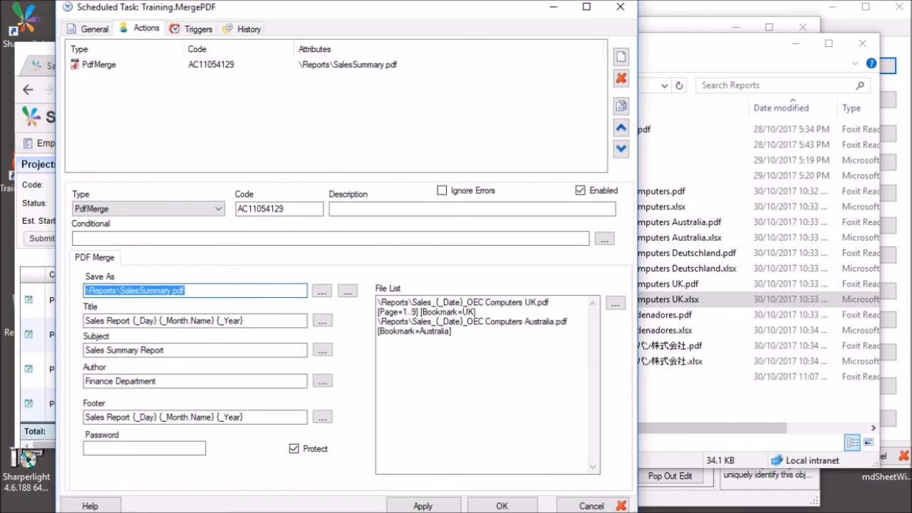
click(191, 291)
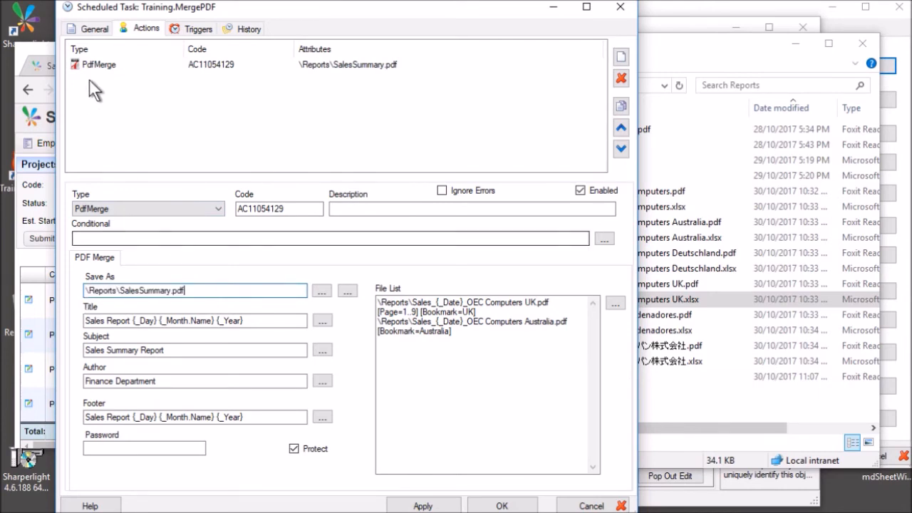
Check the default folder, then review the title pattern, Sales Summary Report subject, Finance Department author and footer.
click(91, 28)
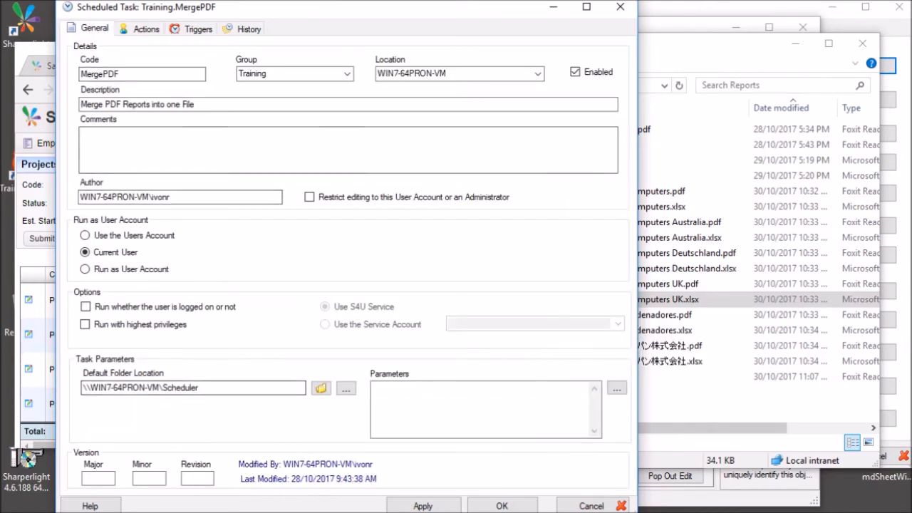
drag(199, 388, 82, 388)
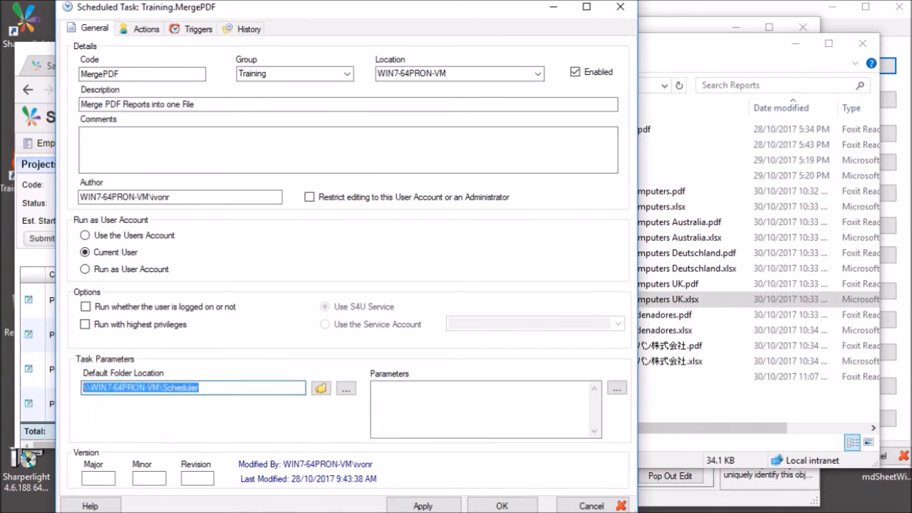
click(139, 30)
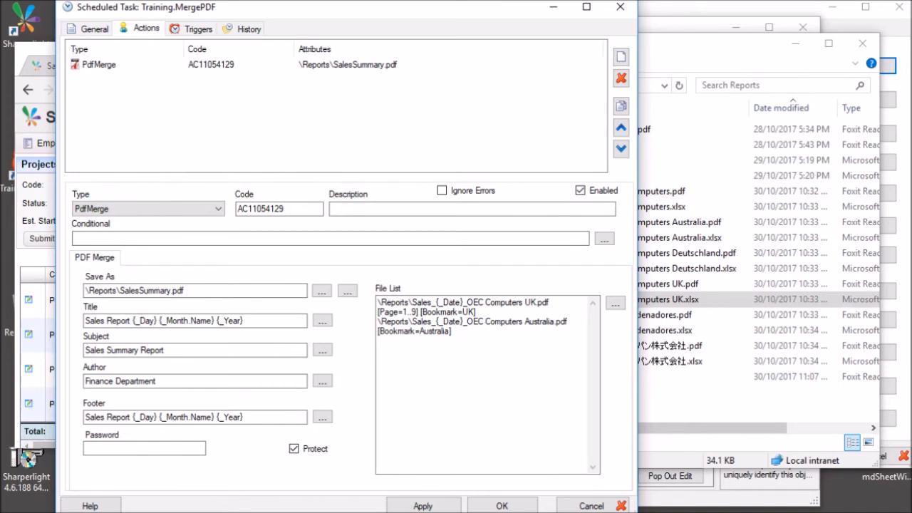
drag(245, 321, 101, 321)
click(165, 350)
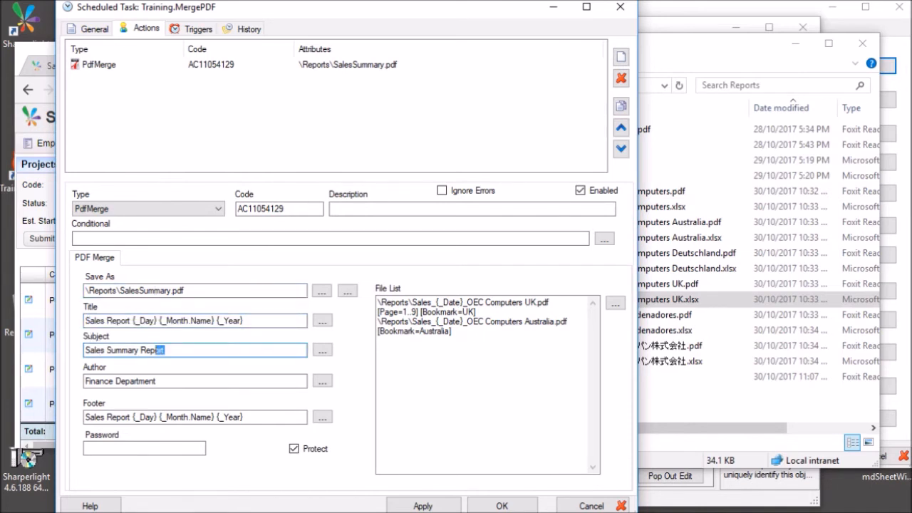
click(171, 381)
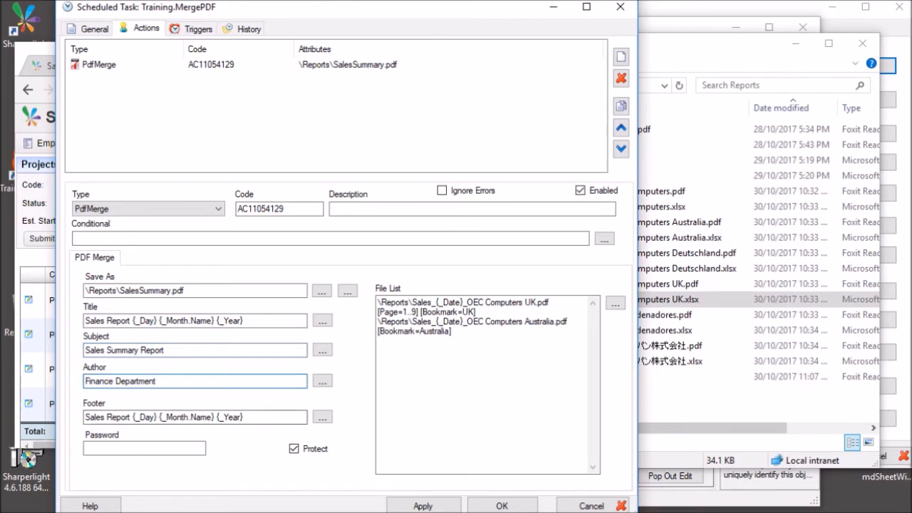
click(267, 417)
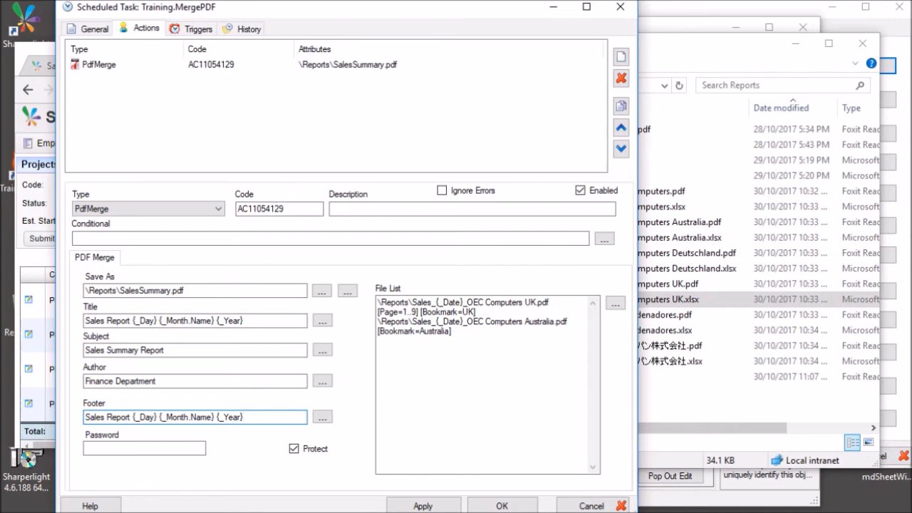
click(456, 332)
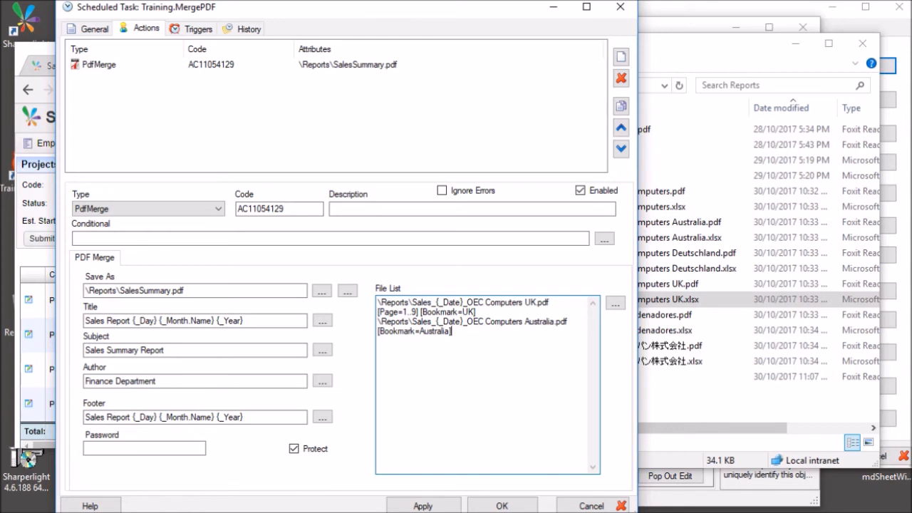
Inspect the UK file line's Reports path, {_Date} placeholder and [Page=1..9] page range.
click(615, 304)
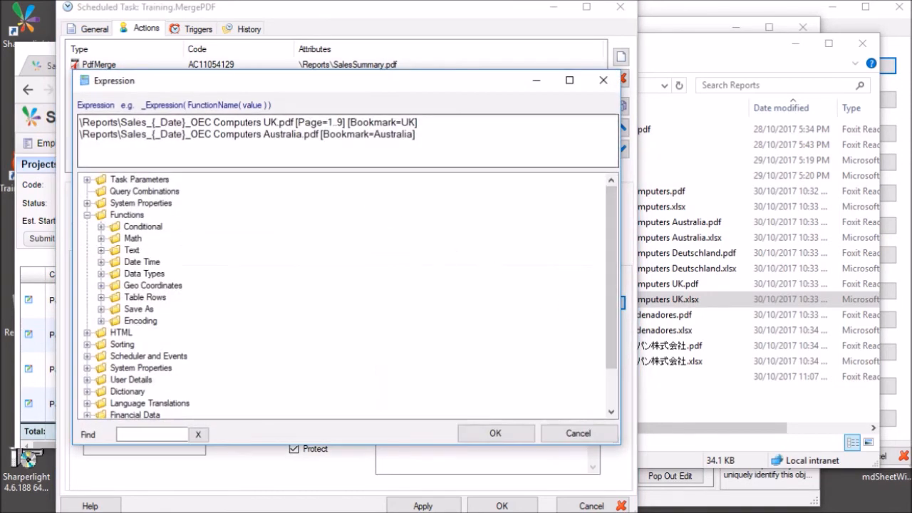
drag(113, 121, 79, 123)
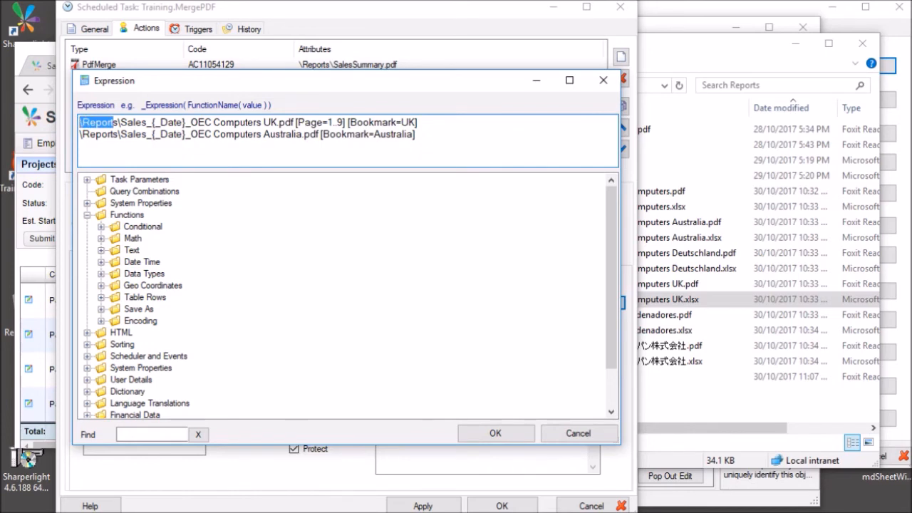
drag(167, 123, 174, 123)
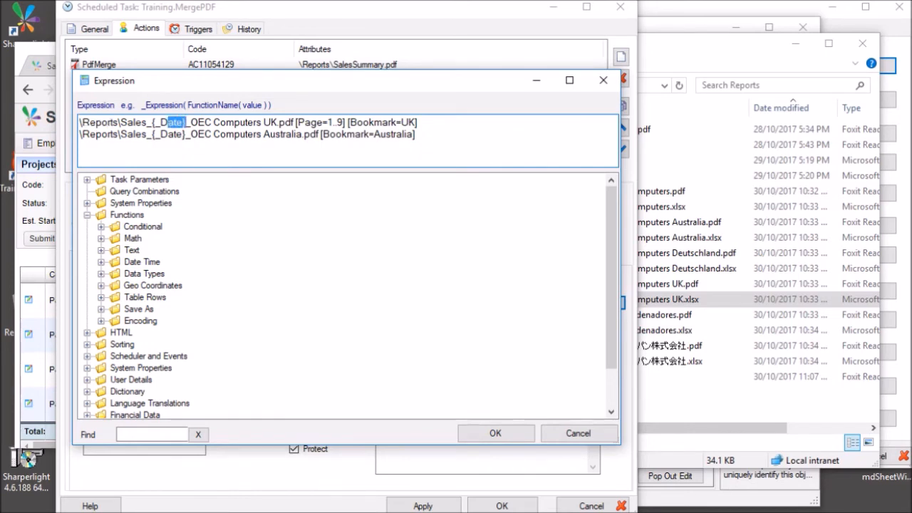
drag(213, 122, 278, 122)
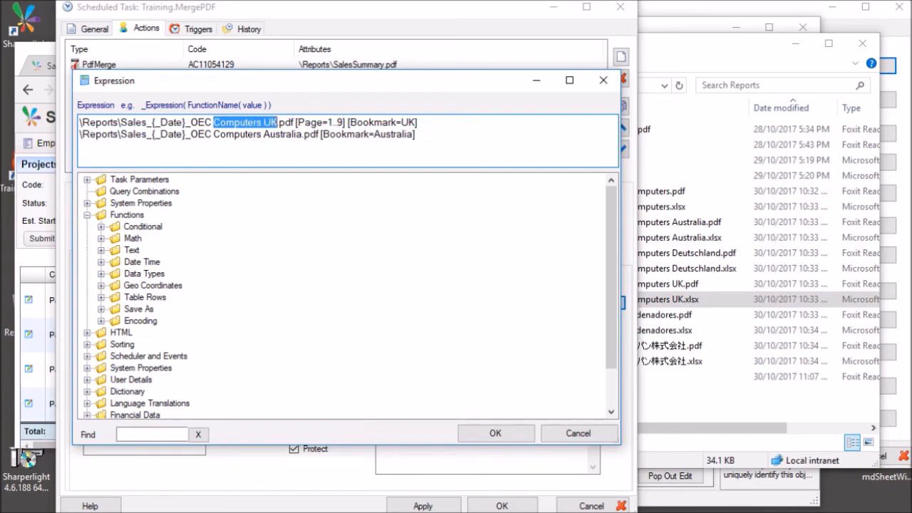
drag(310, 122, 328, 122)
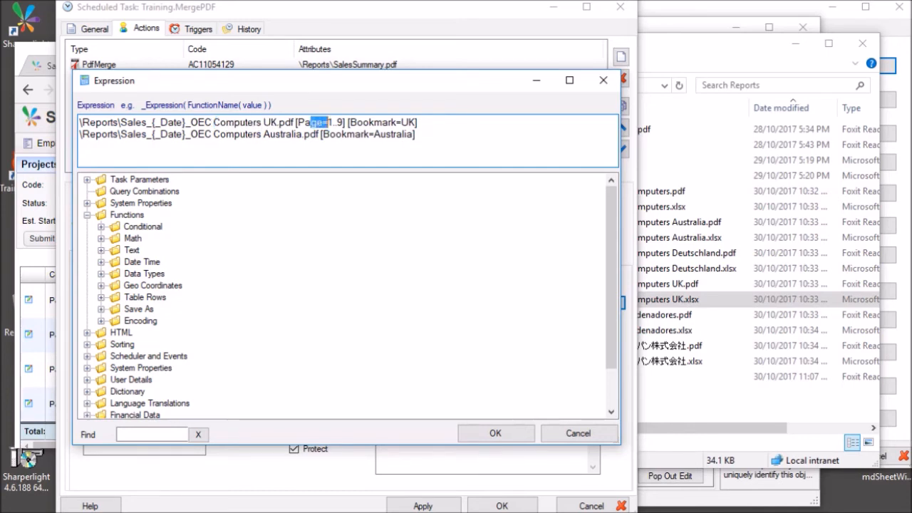
click(338, 123)
drag(297, 123, 346, 123)
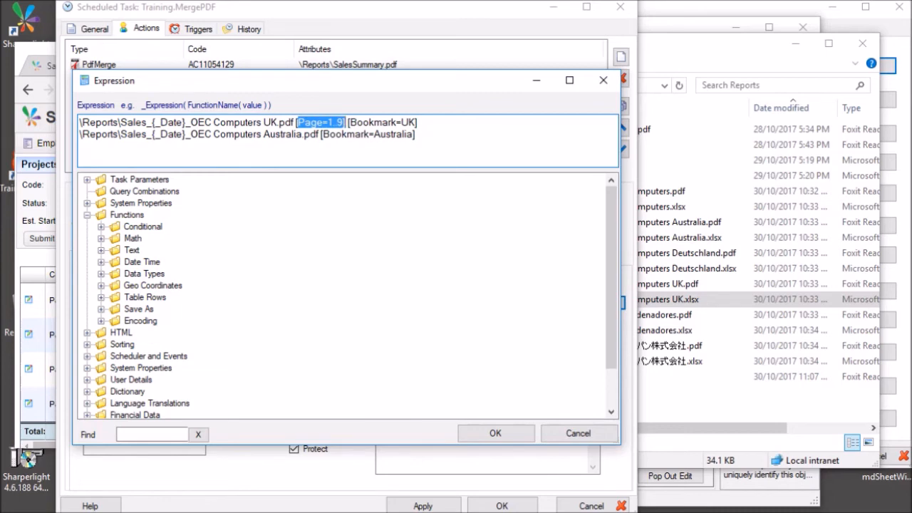
Inspect the [Bookmark=UK] and [Bookmark=Australia] settings on the two file lines.
click(257, 134)
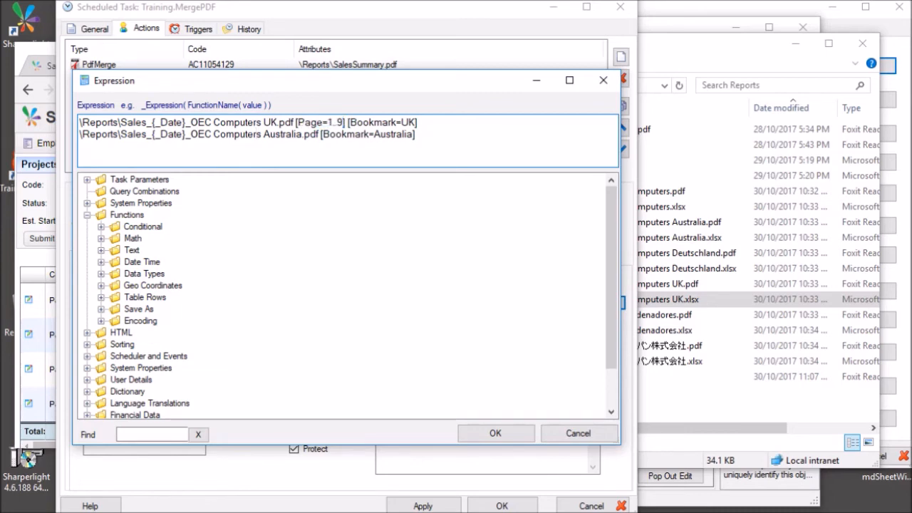
click(323, 133)
drag(368, 122, 396, 122)
drag(298, 122, 418, 123)
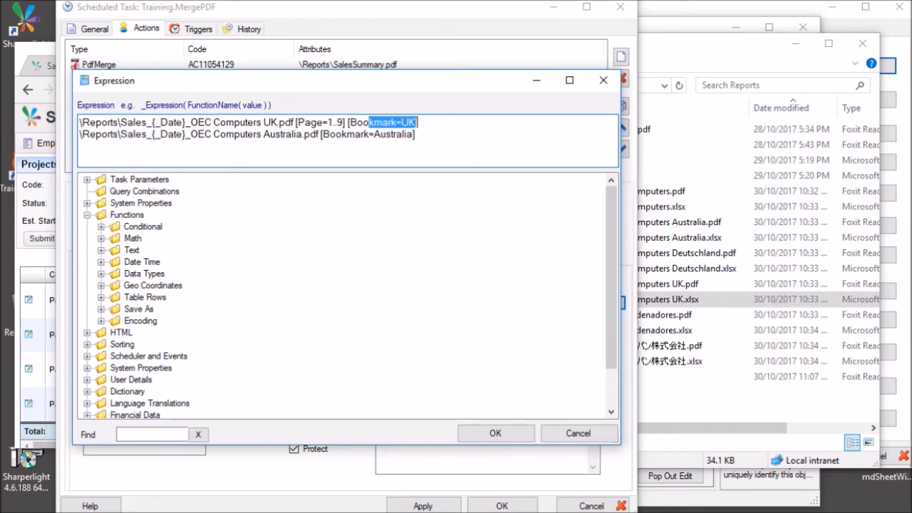
click(292, 133)
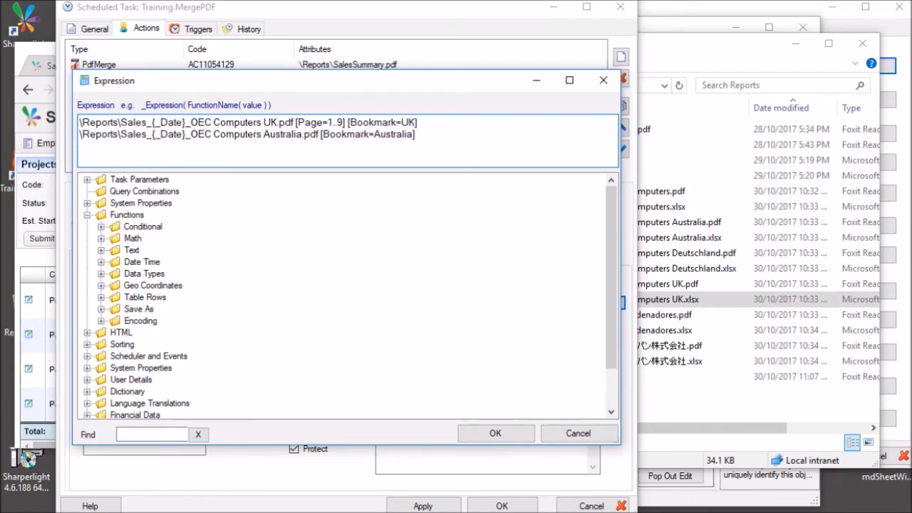
click(324, 134)
drag(322, 134, 415, 134)
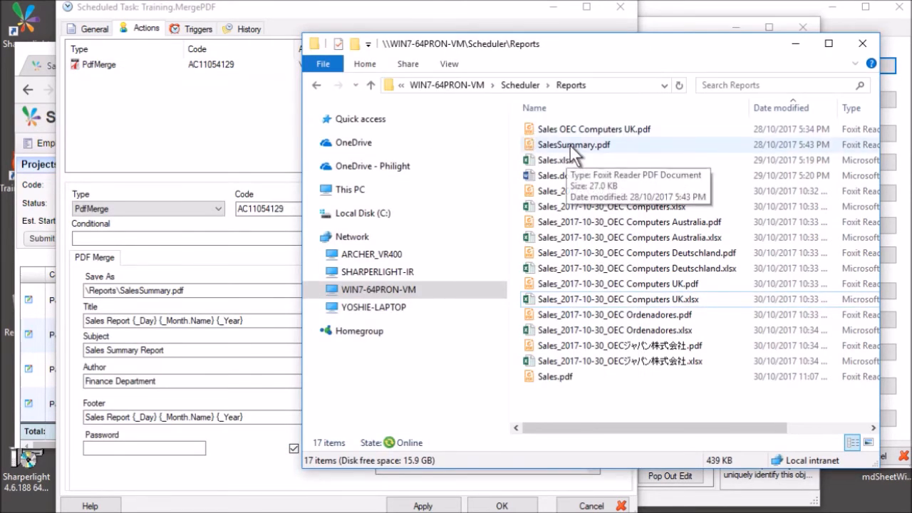
Open the merged SalesSummary.pdf and jump to its UK and Australia bookmarked pages.
double_click(569, 144)
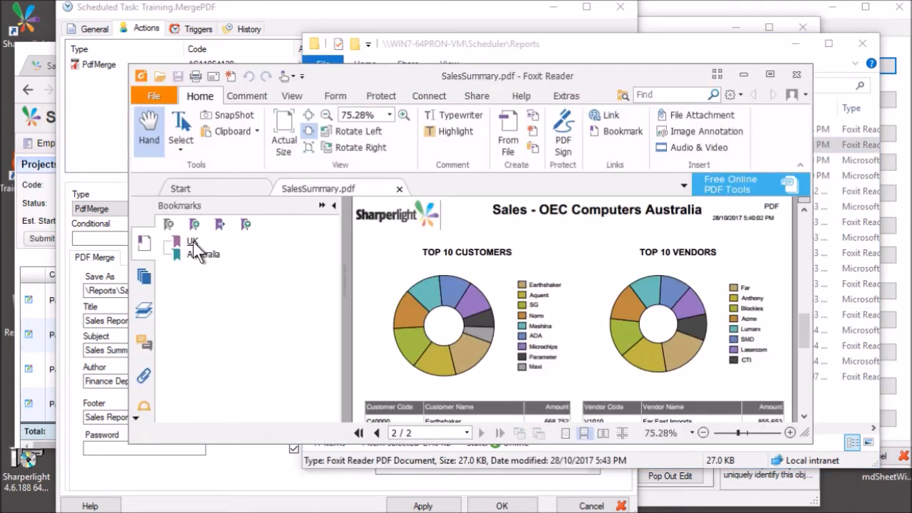
click(193, 243)
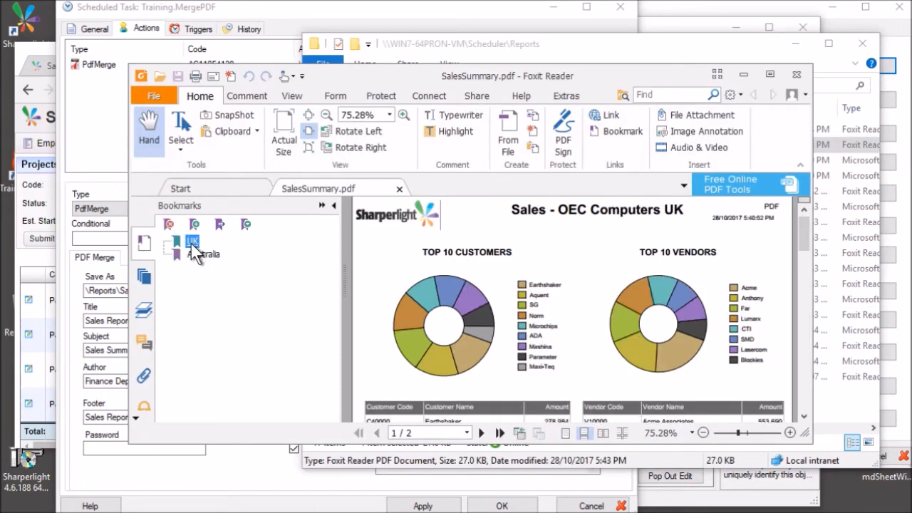
click(204, 255)
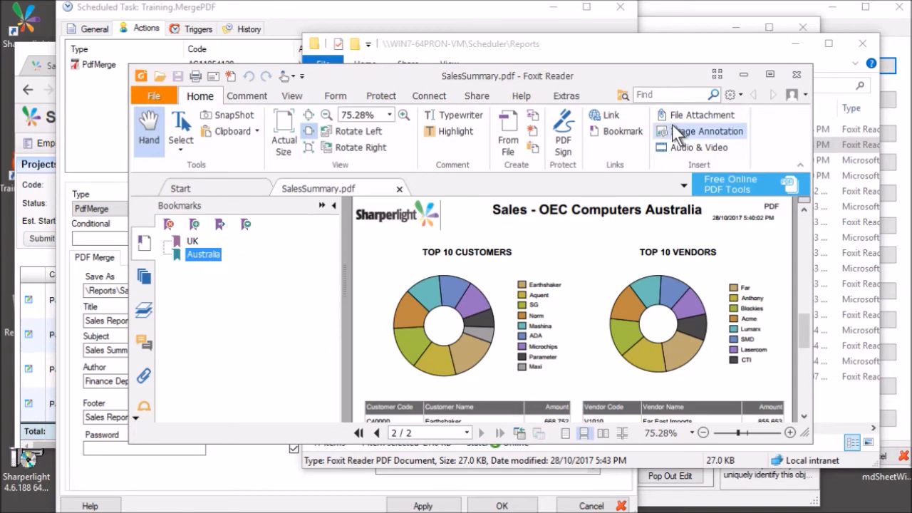
scroll(545, 307, down, 5)
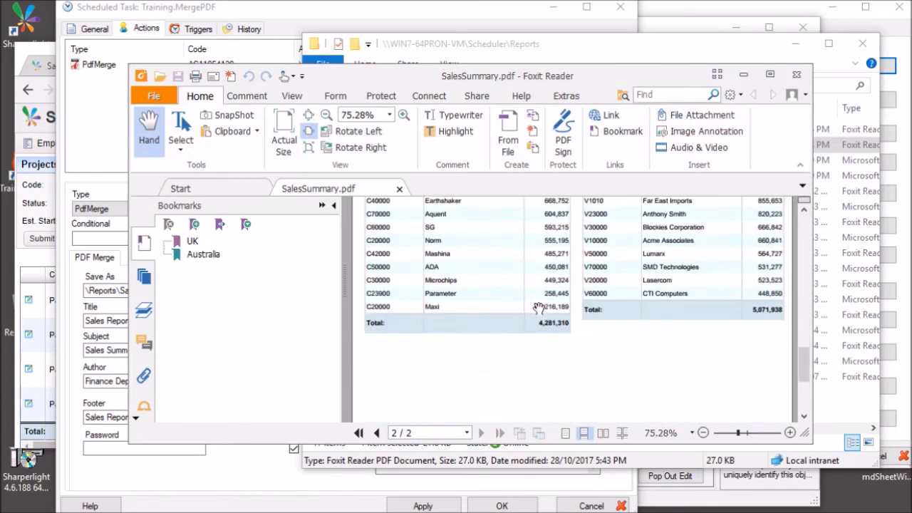
scroll(539, 308, down, 5)
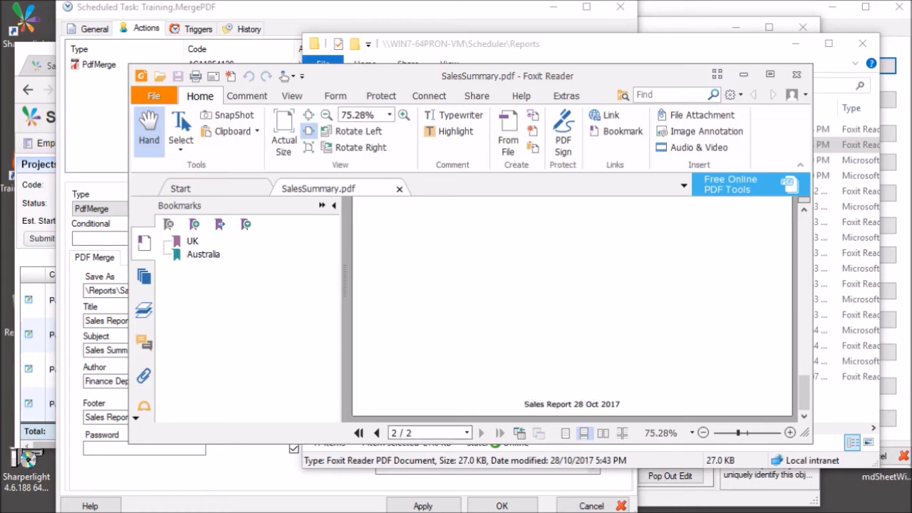
Check the PDF's title Sales Report 28 Oct 2017, subject Sales Summary Report and author Finance Department.
key(ctrl+d)
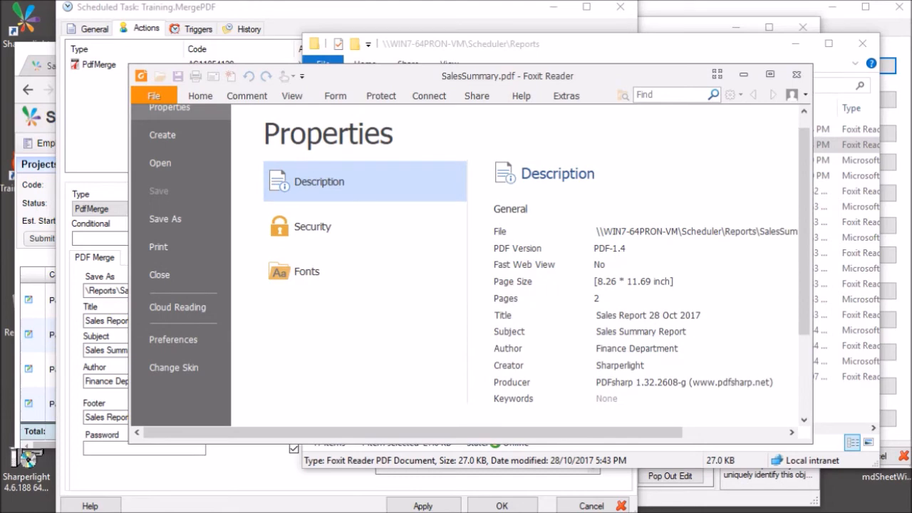
drag(598, 316, 656, 315)
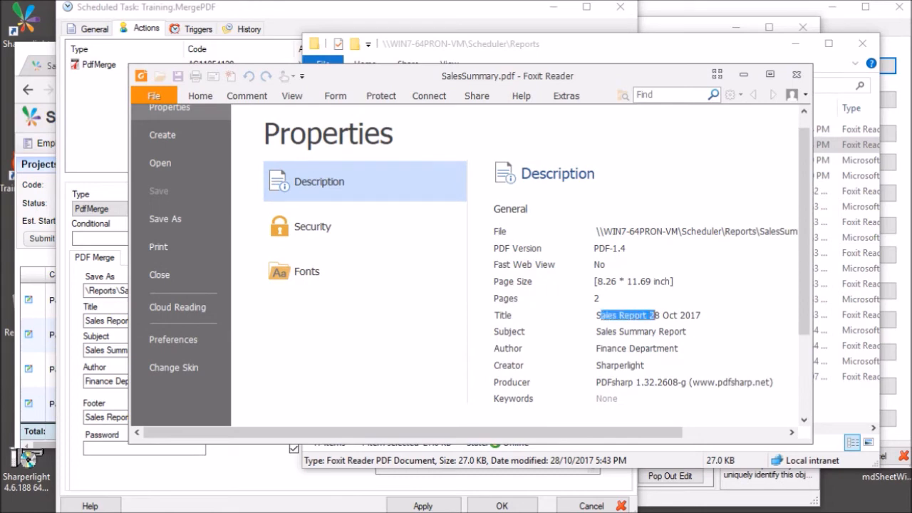
click(624, 331)
click(612, 349)
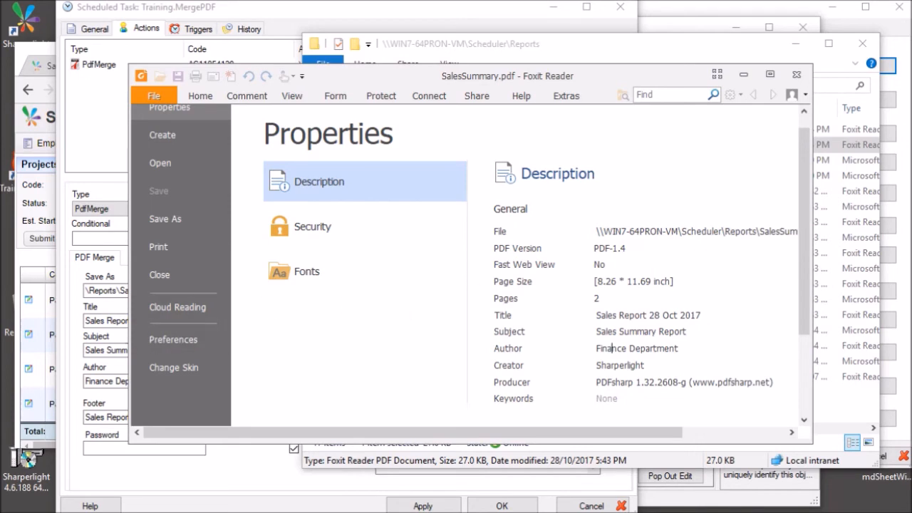
click(107, 350)
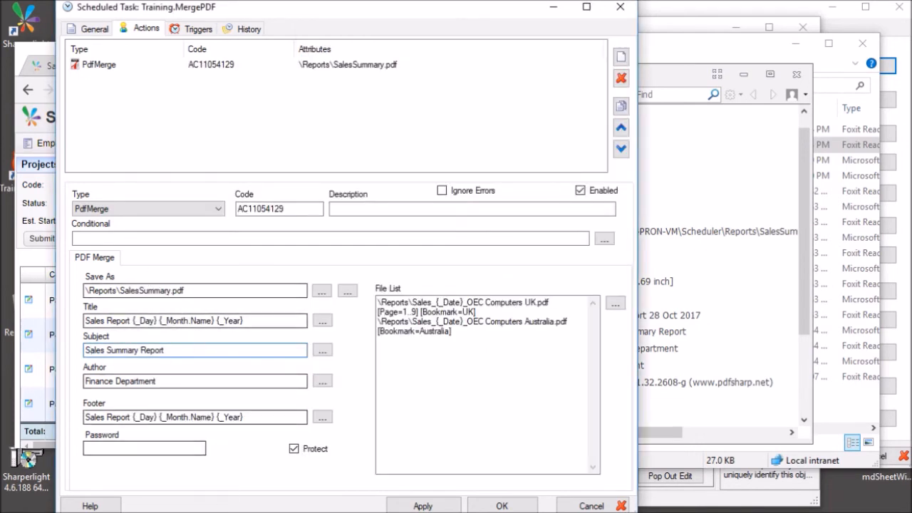
Mark item 6, the HTML web page trigger example, then switch to the Sales Report By Company page.
click(100, 448)
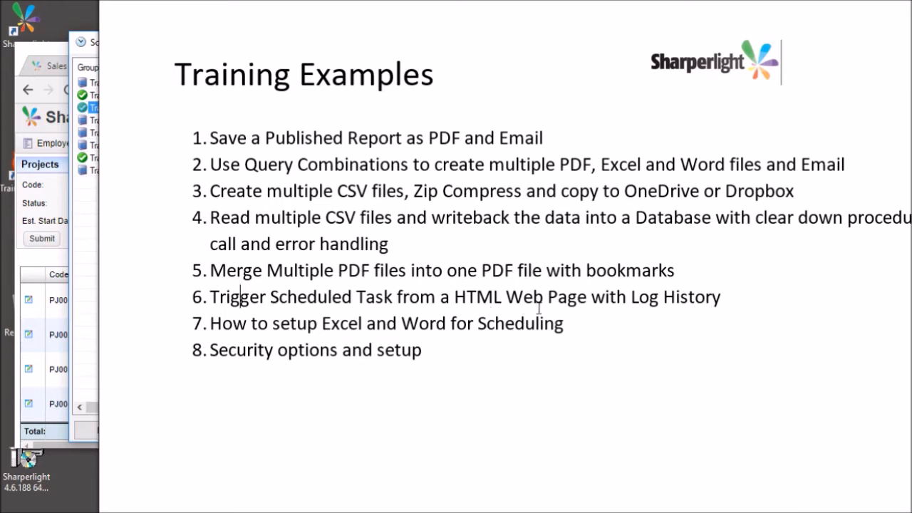
drag(582, 297, 604, 297)
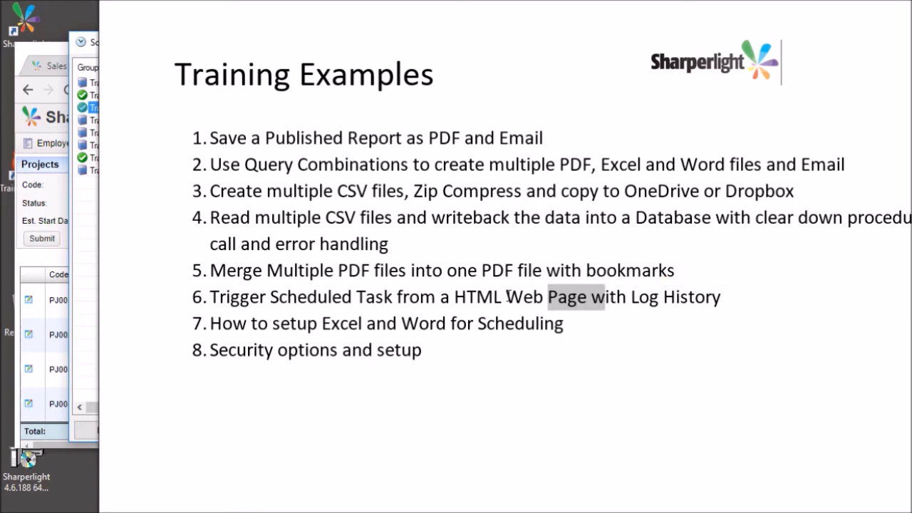
click(703, 296)
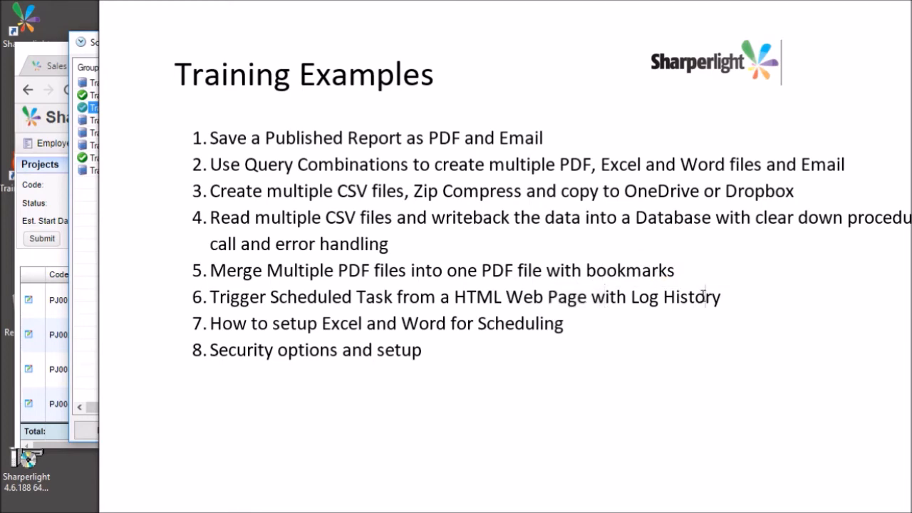
click(70, 500)
click(134, 505)
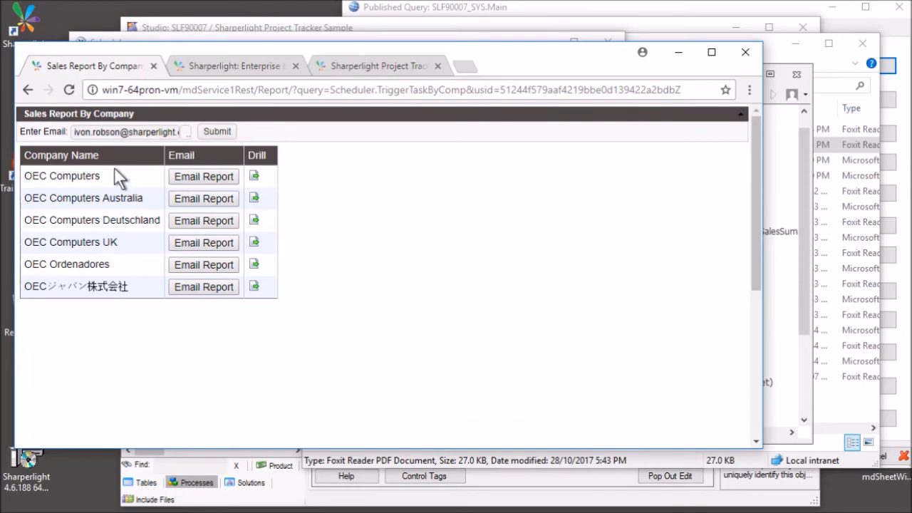
Send the OEC Computers UK sales report with its Email Report button and dismiss the confirmation.
drag(115, 132, 96, 133)
mouse_move(98, 134)
mouse_down()
mouse_move(67, 136)
mouse_move(90, 133)
mouse_up()
click(96, 133)
click(435, 248)
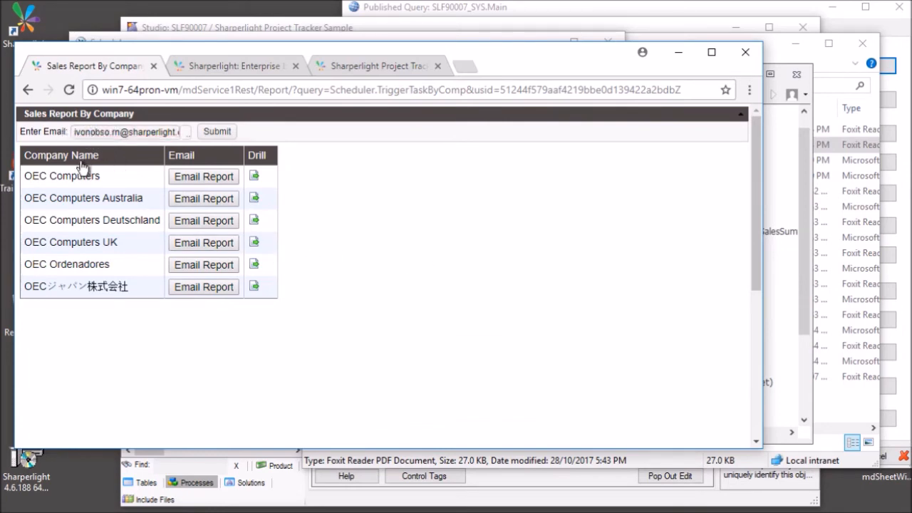
click(211, 240)
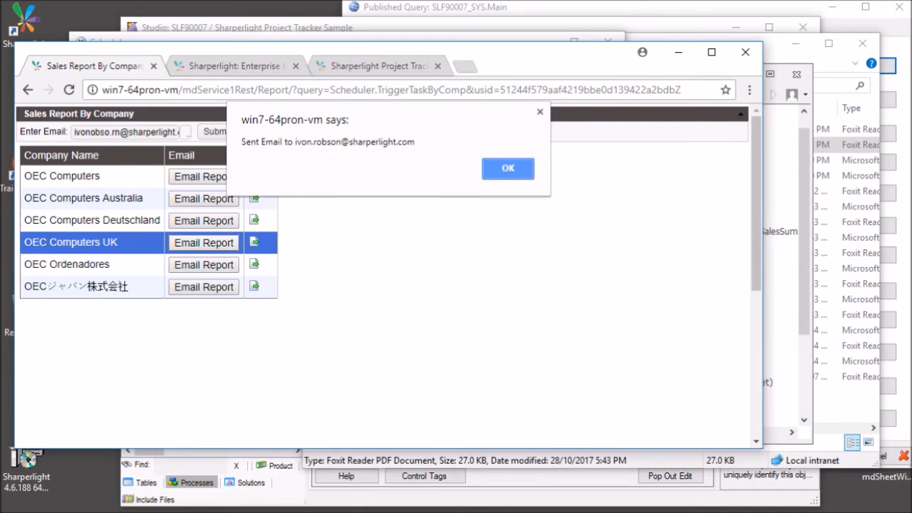
click(496, 164)
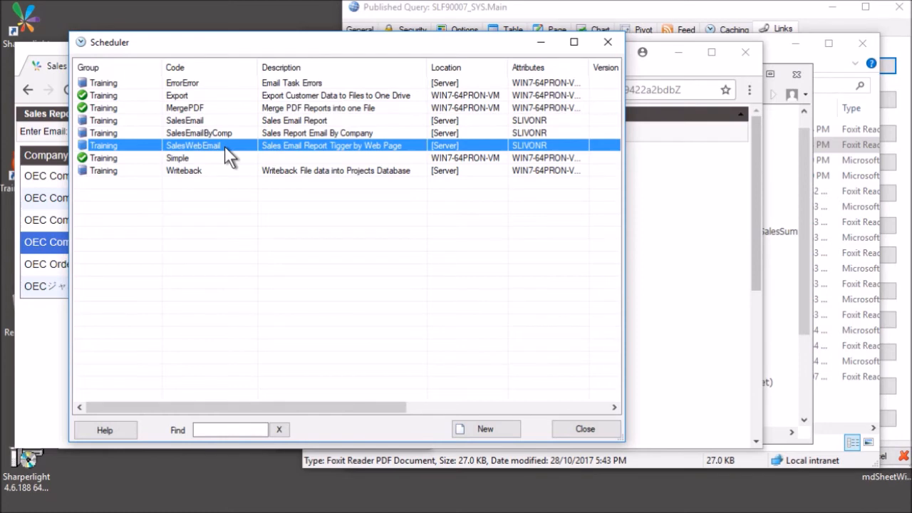
Open SalesWebEmail and confirm [Server] stays its run location.
double_click(225, 145)
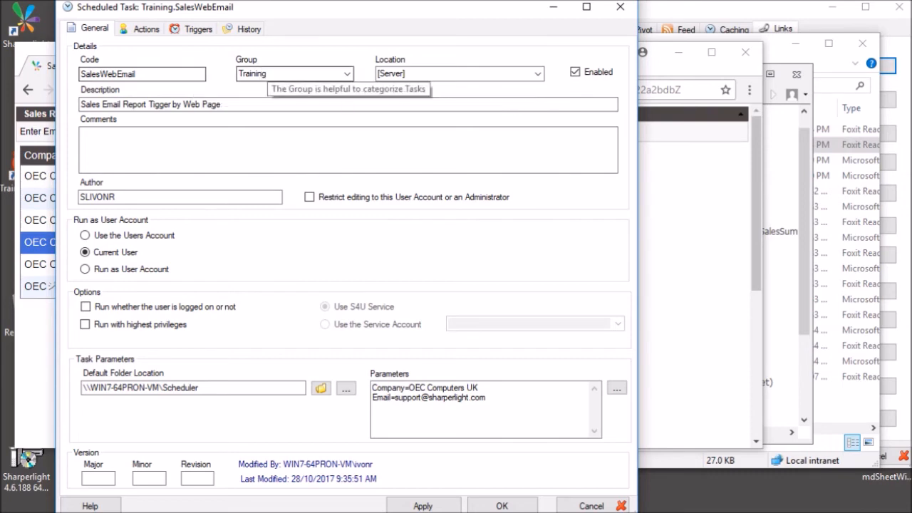
click(443, 76)
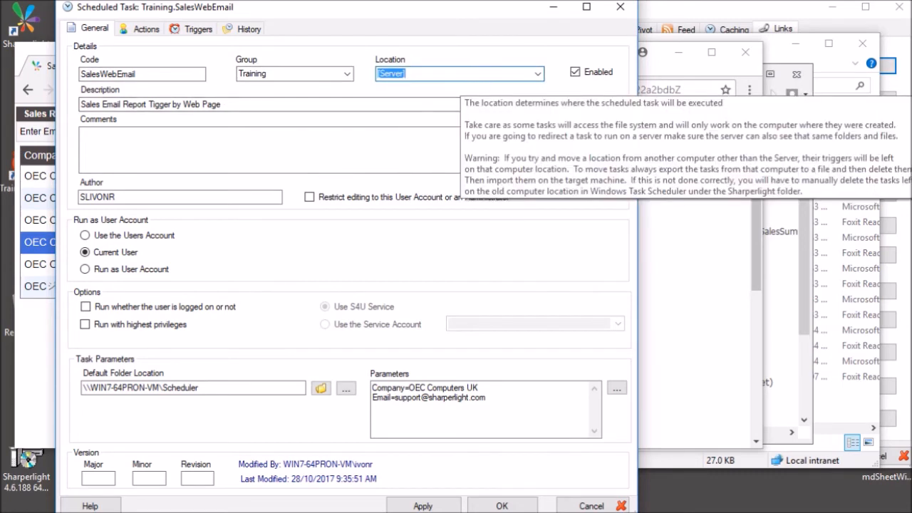
click(537, 74)
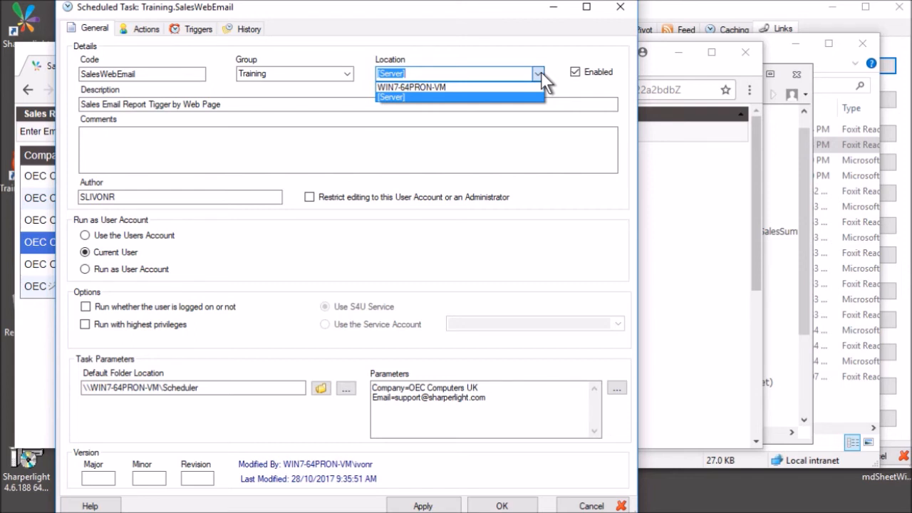
click(399, 151)
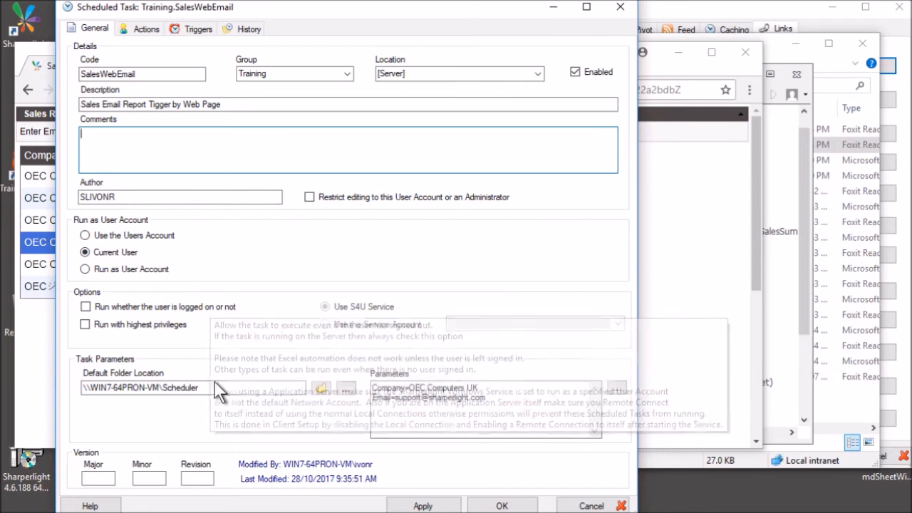
Review the default folder location and the Company=OEC Computers UK task parameter.
drag(213, 387, 82, 387)
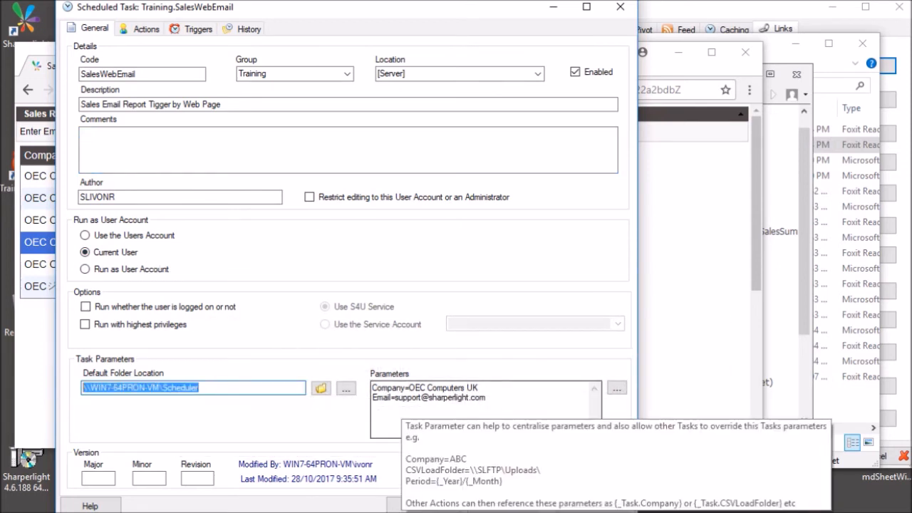
click(403, 388)
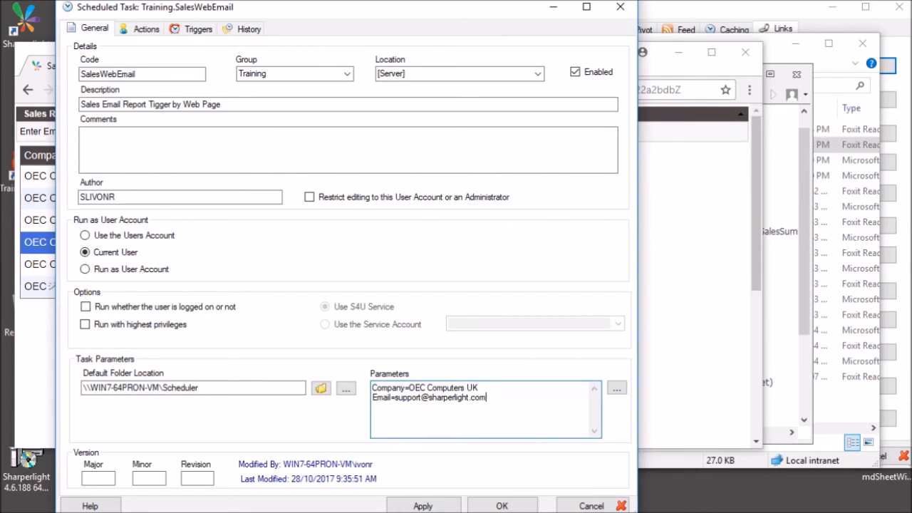
mouse_move(376, 389)
mouse_down()
mouse_move(392, 388)
mouse_move(389, 398)
mouse_up()
drag(415, 387, 478, 388)
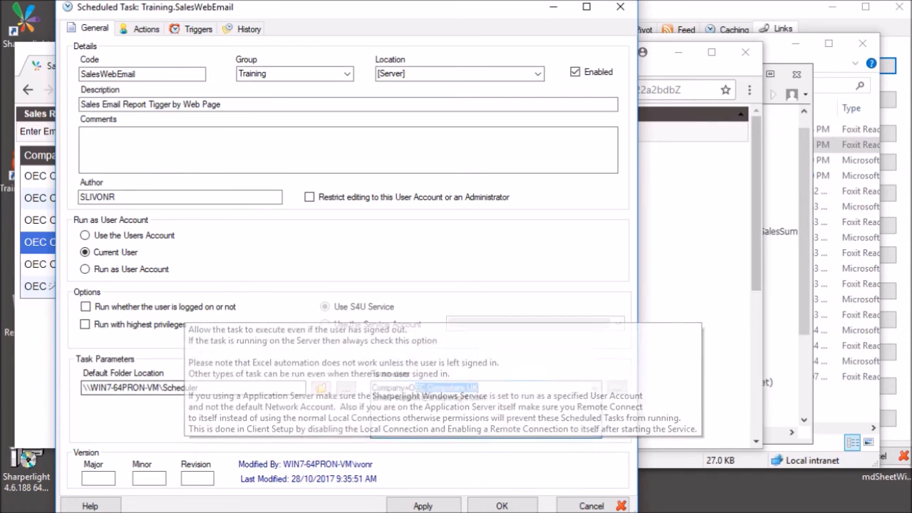
click(460, 397)
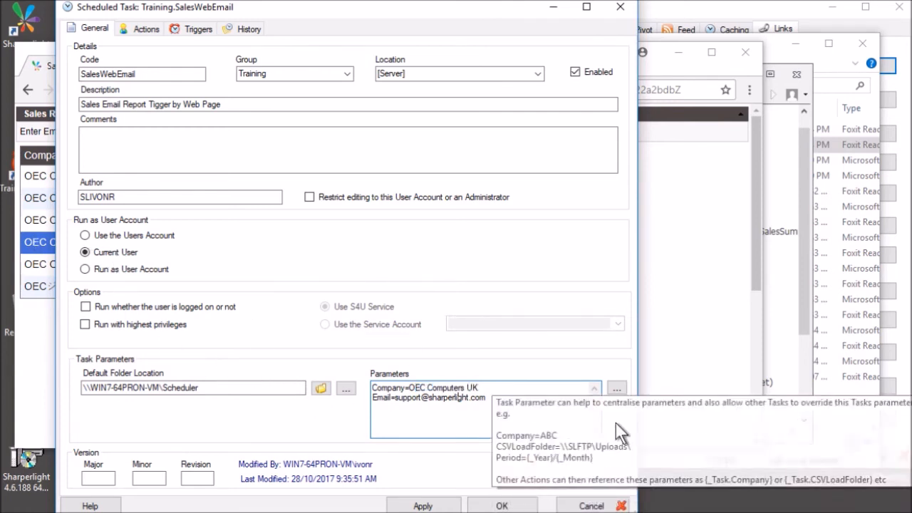
View the PublisherSaveAs action running Scheduler.Sales with the Company task parameter as query parameter.
click(148, 32)
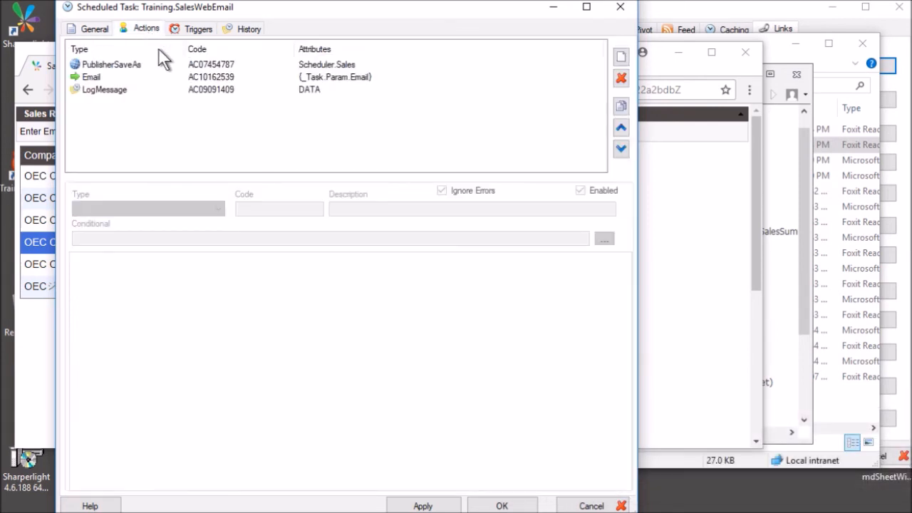
click(197, 65)
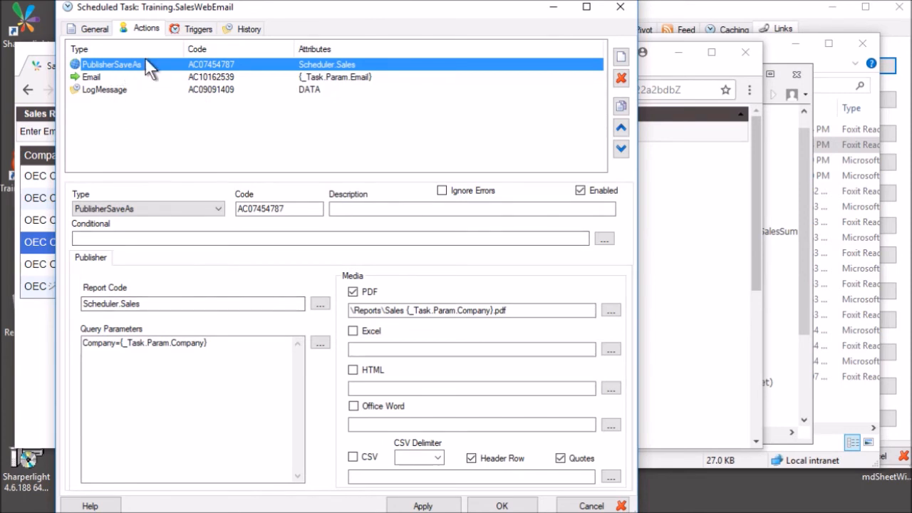
click(139, 304)
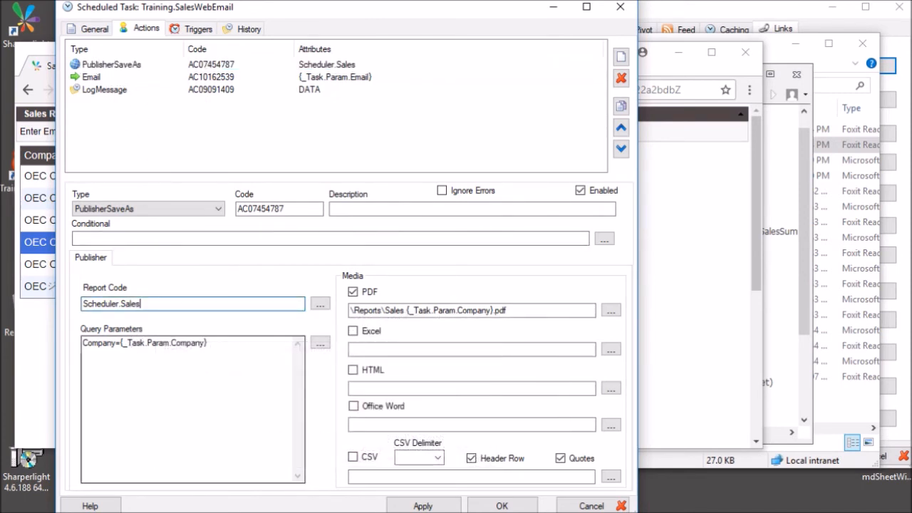
drag(116, 343, 82, 344)
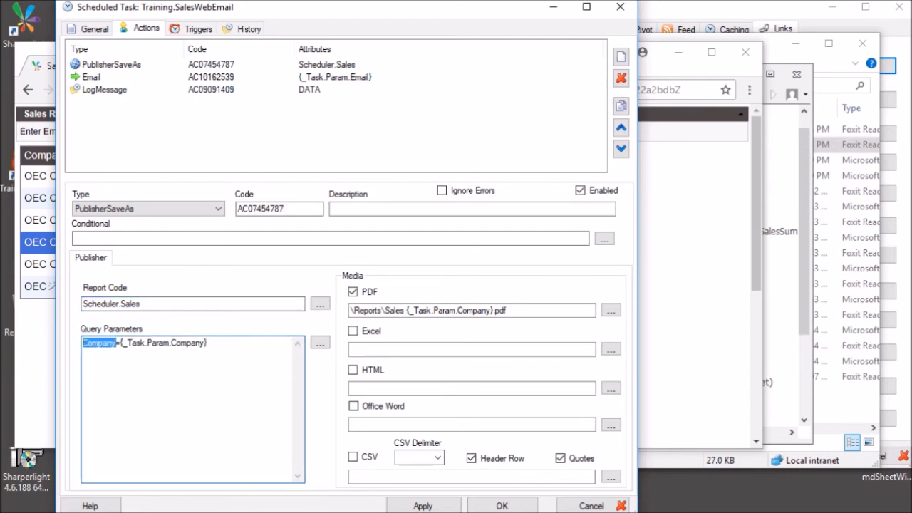
drag(151, 343, 202, 343)
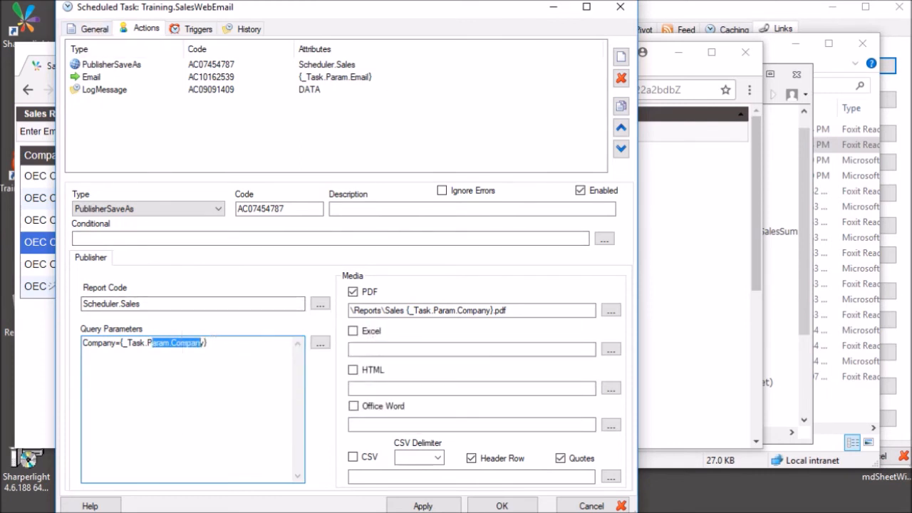
click(208, 343)
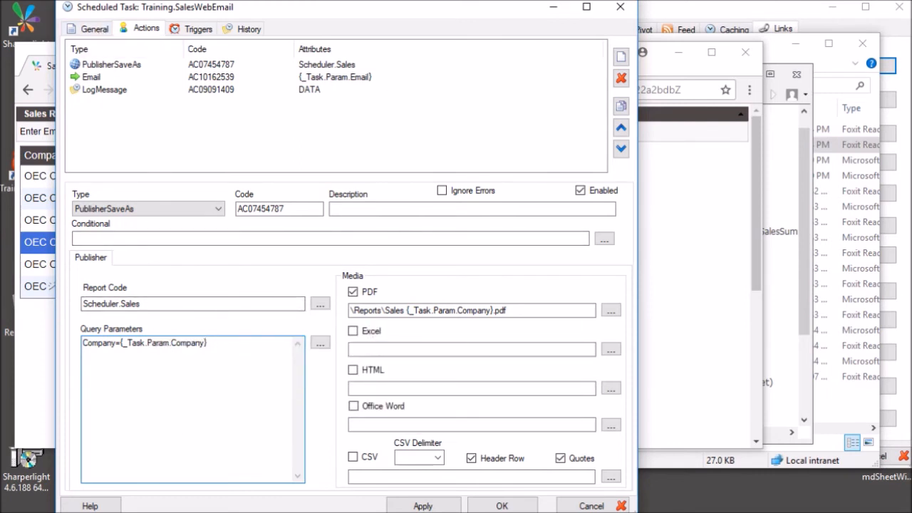
Compare the Company and Email task parameters in the expression builder, then check the PDF output file name.
click(320, 343)
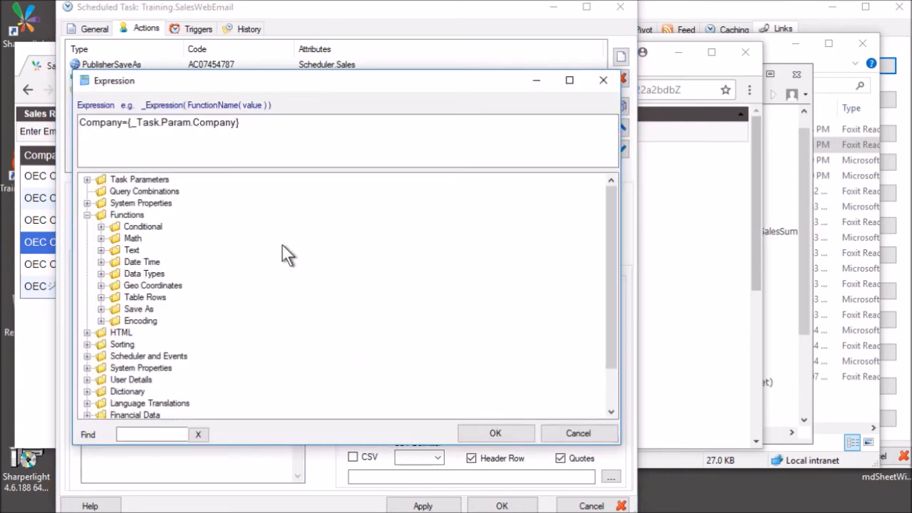
click(88, 180)
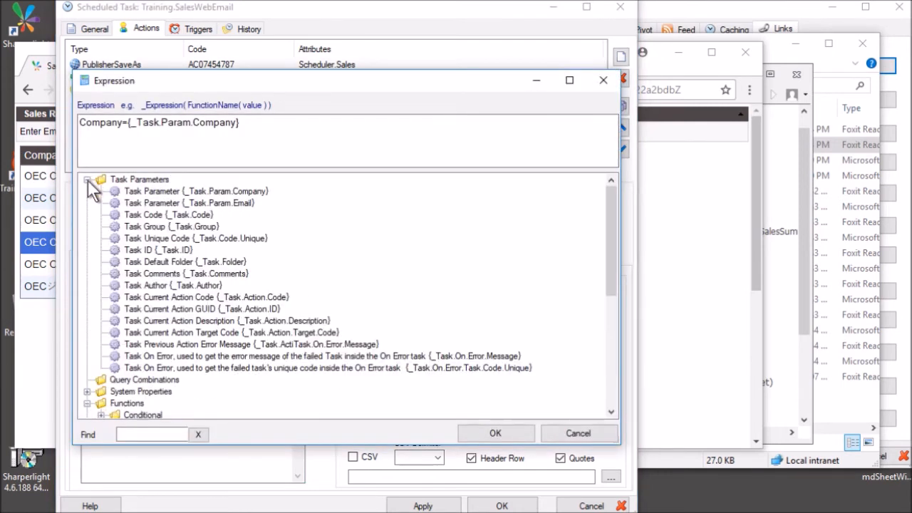
click(180, 194)
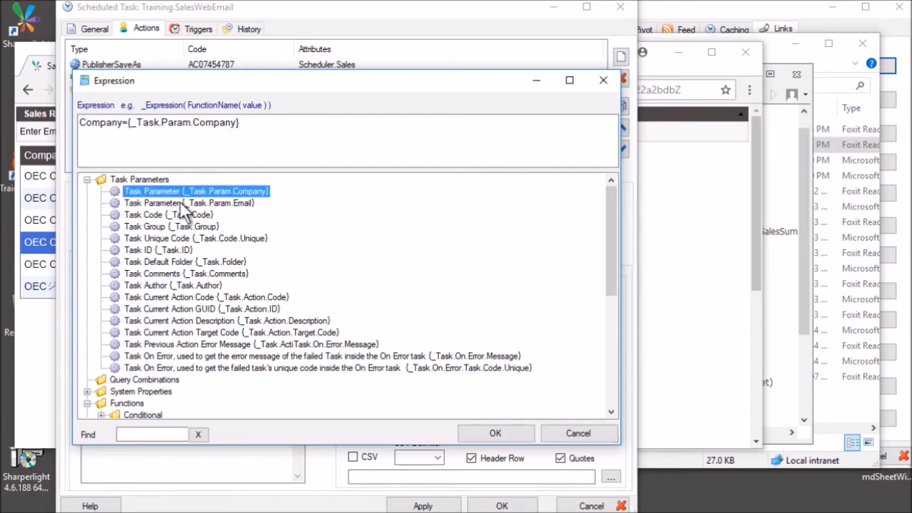
click(183, 203)
click(187, 193)
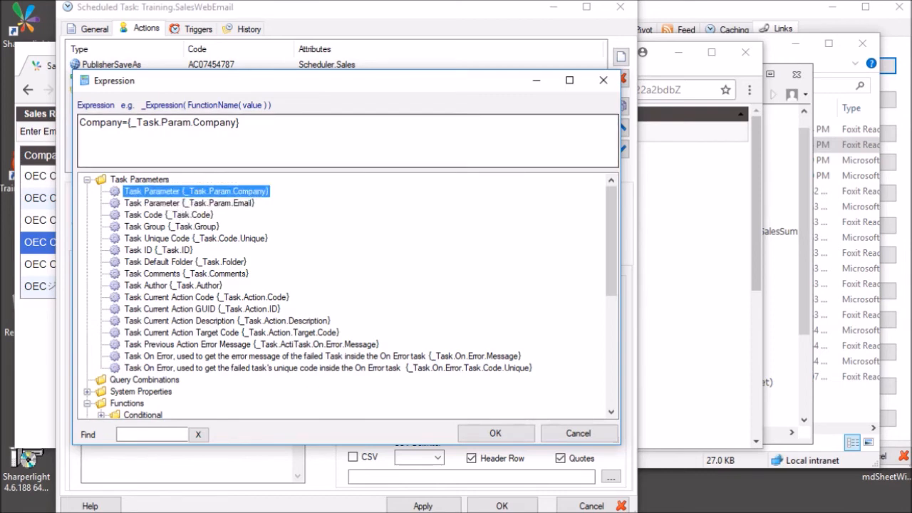
drag(128, 123, 240, 123)
click(570, 433)
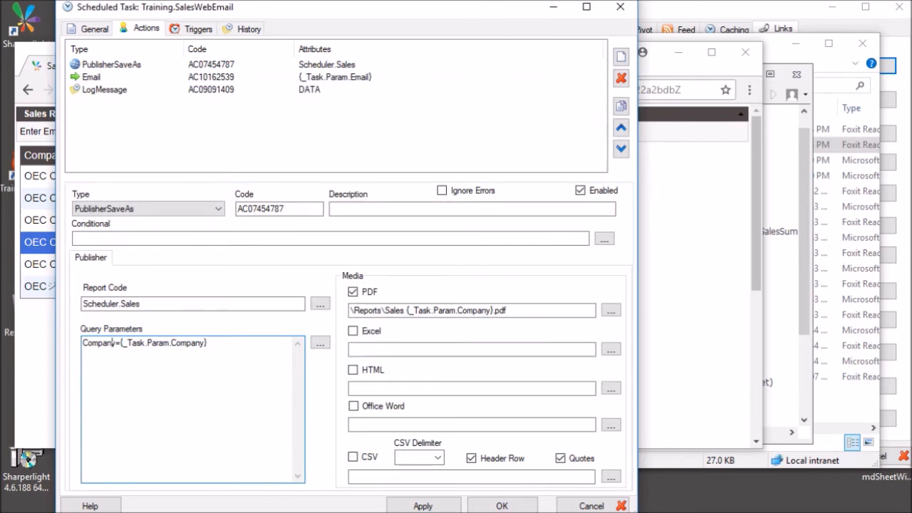
click(128, 65)
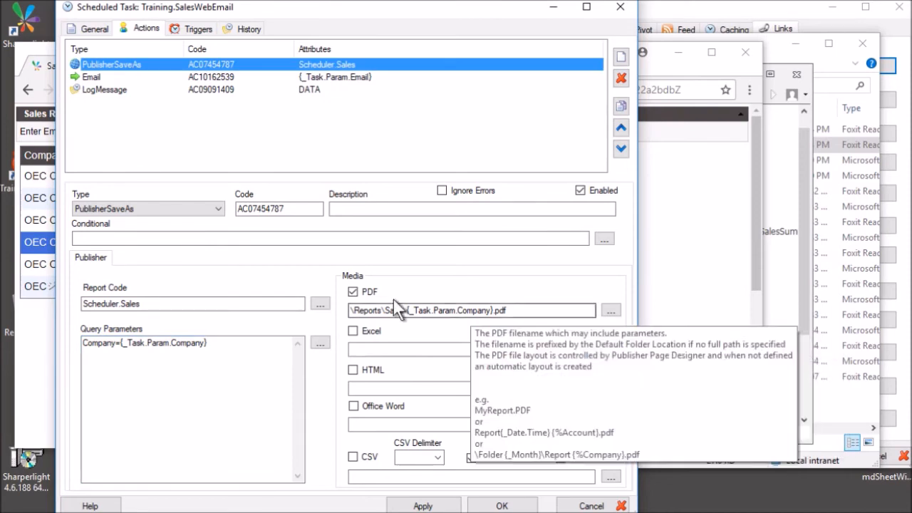
click(389, 311)
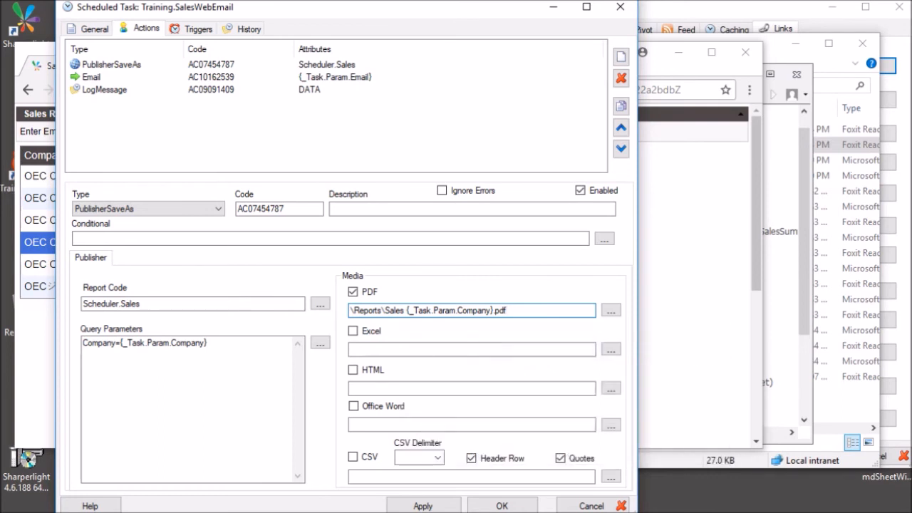
click(136, 79)
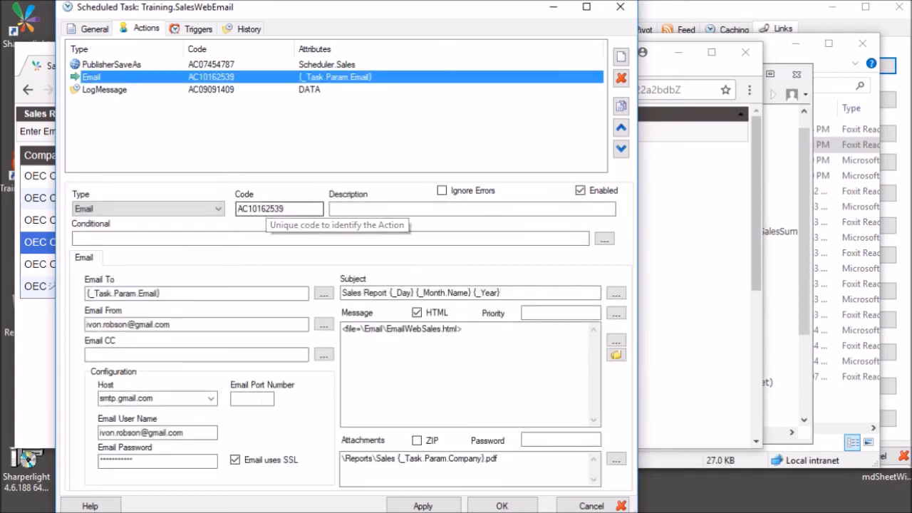
Review the Email action's {_Task.Param.Email} recipient, sender address, SMTP host, subject and message file.
click(214, 293)
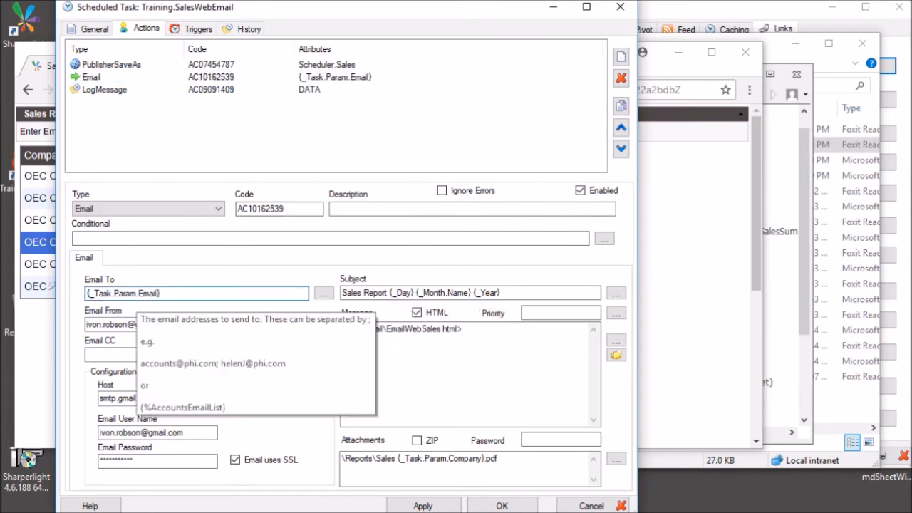
click(324, 293)
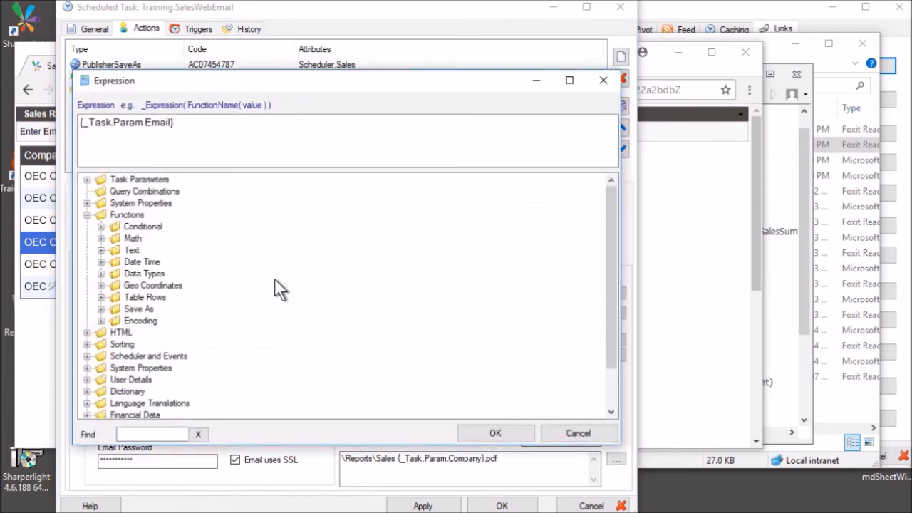
click(87, 180)
click(212, 204)
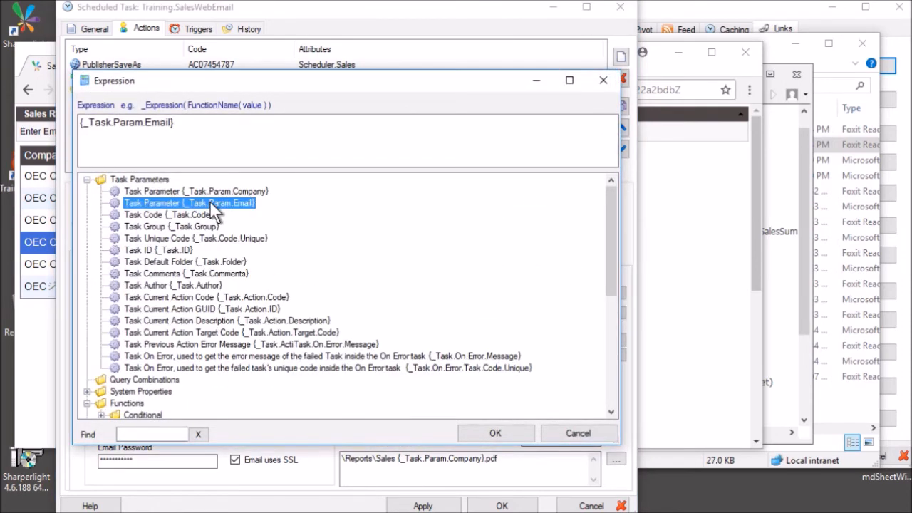
click(591, 433)
drag(205, 293, 67, 310)
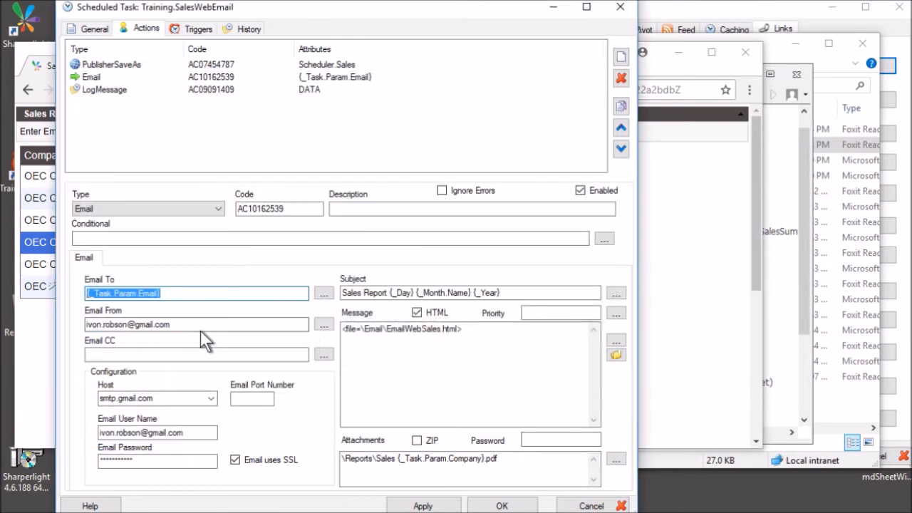
drag(228, 325, 84, 325)
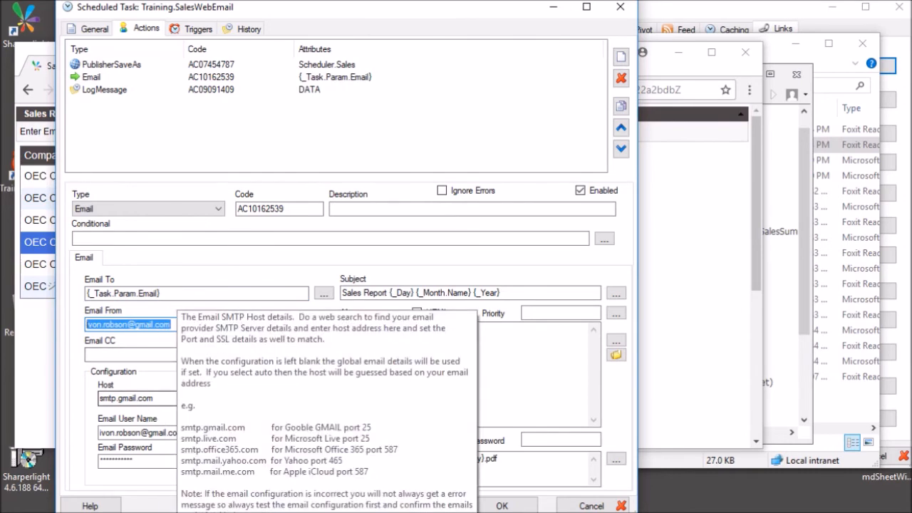
drag(176, 399, 97, 399)
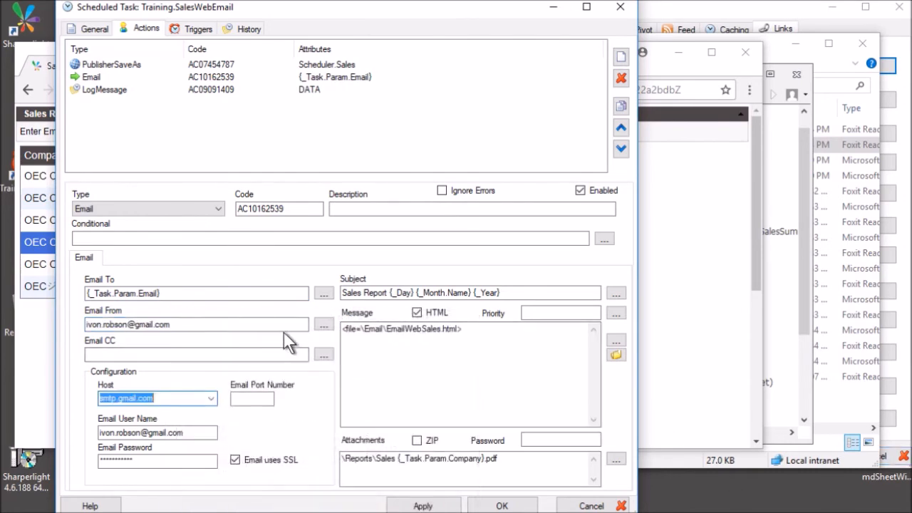
click(530, 293)
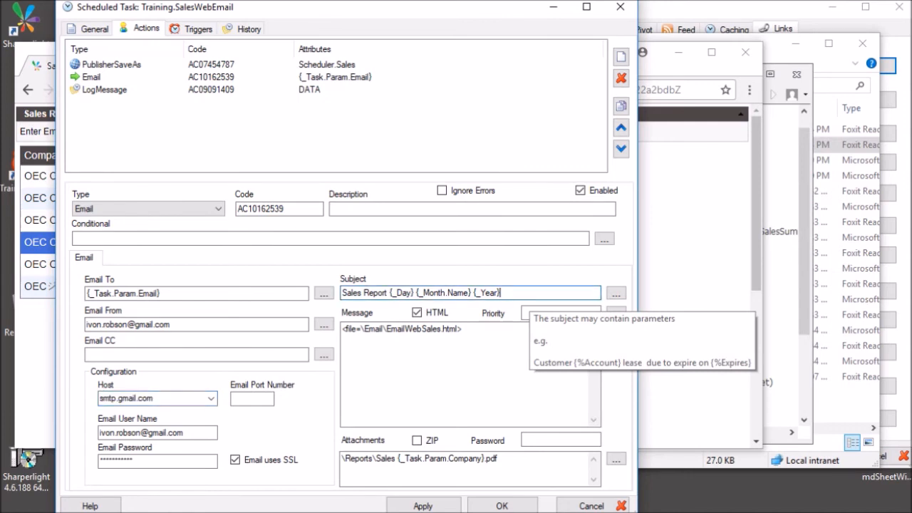
click(463, 329)
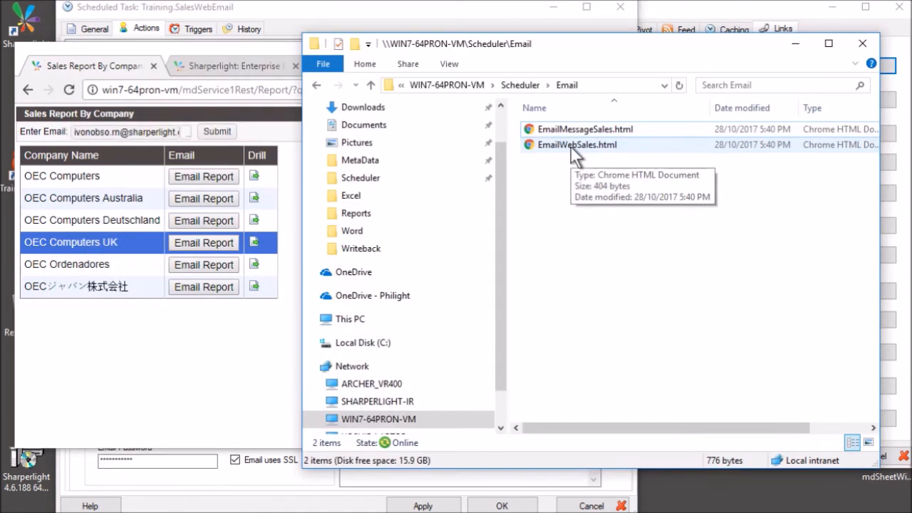
Open EmailWebSales.html in Notepad++ and inspect its body, logo line and {_Task.Param.Company} placeholder.
right_click(571, 147)
click(630, 190)
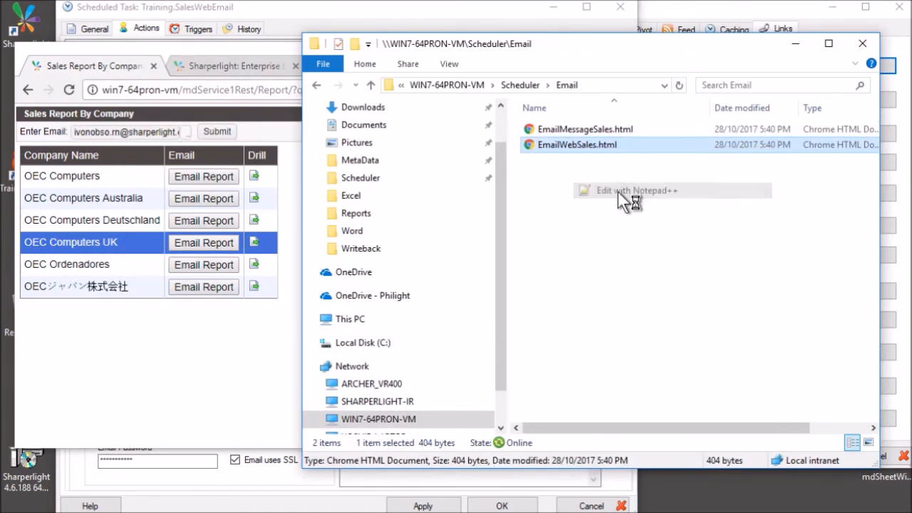
click(81, 140)
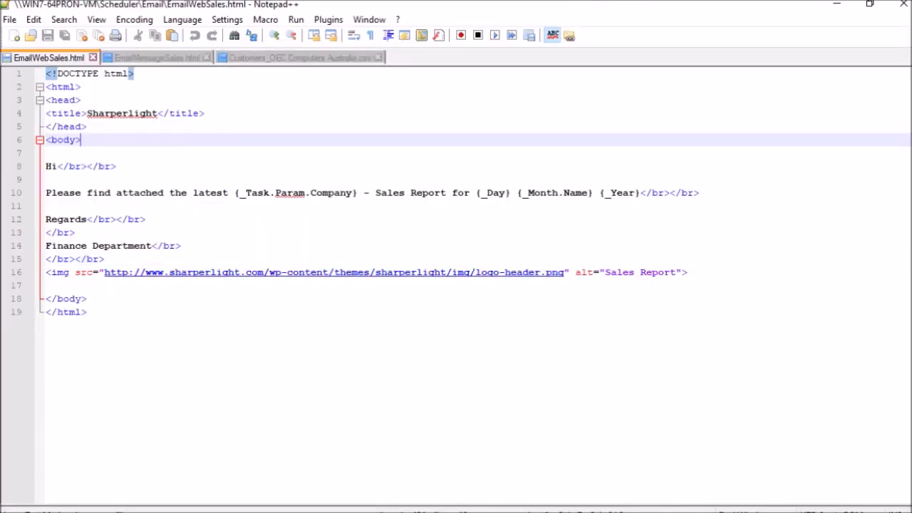
click(80, 272)
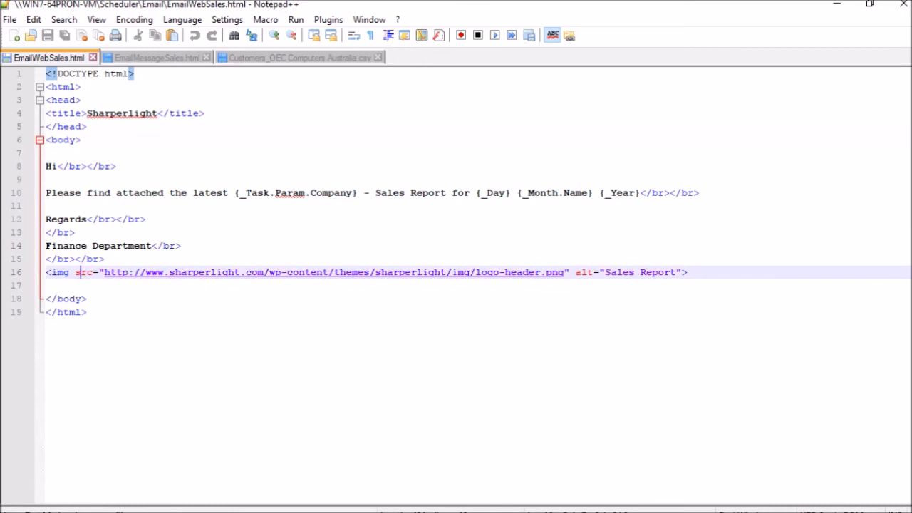
click(87, 299)
drag(235, 193, 357, 193)
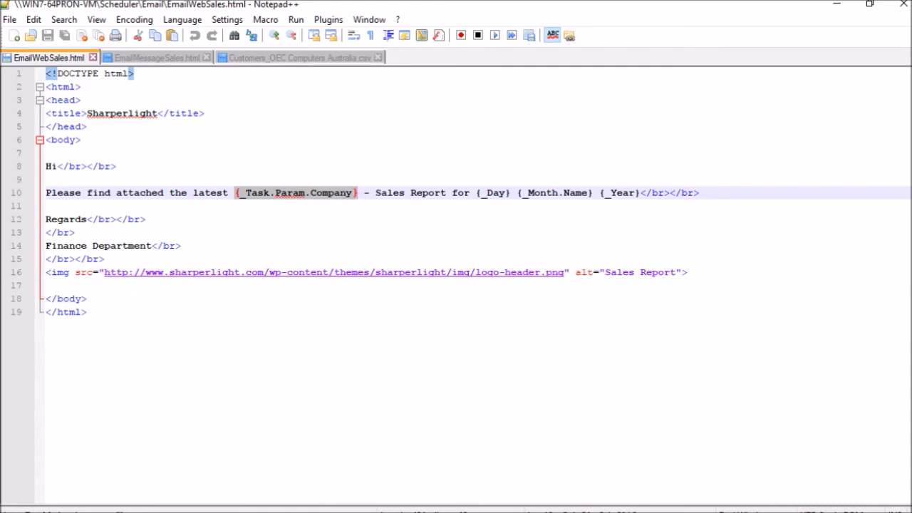
key(Down)
key(Down)
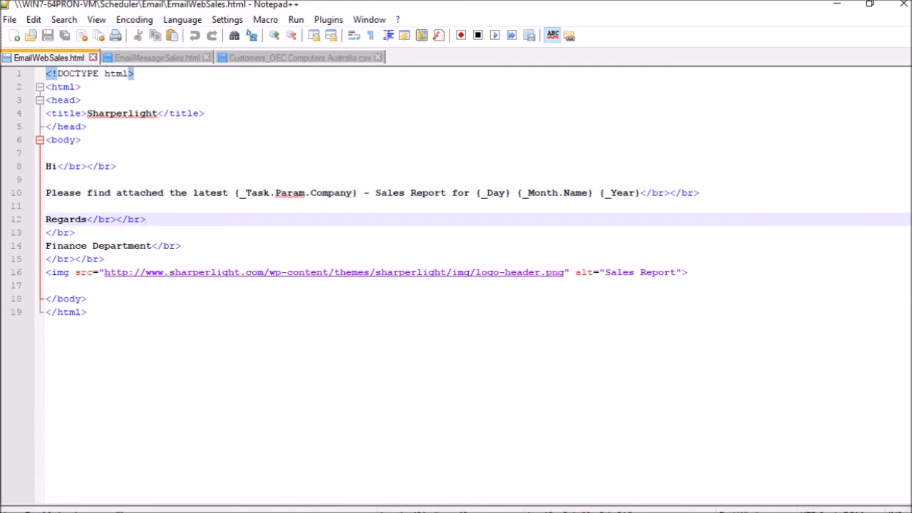
Review the {_Day}, {_Month.Name} and {_Year} placeholders and the closing Regards and body lines.
click(334, 193)
click(498, 193)
click(552, 194)
click(628, 193)
click(145, 219)
click(87, 299)
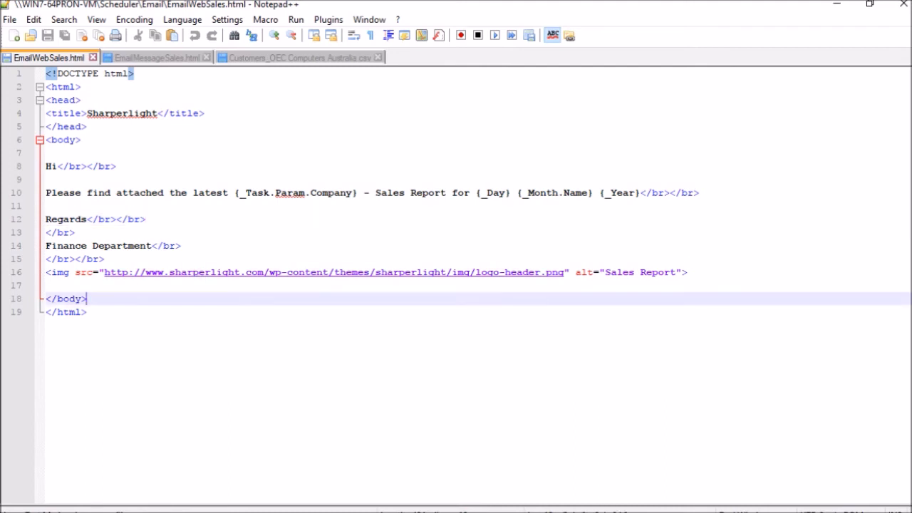
click(86, 312)
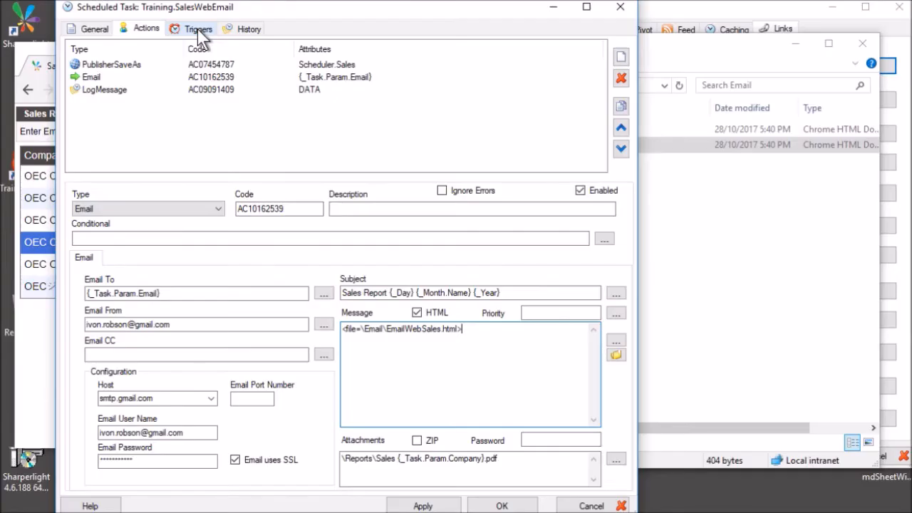
click(197, 29)
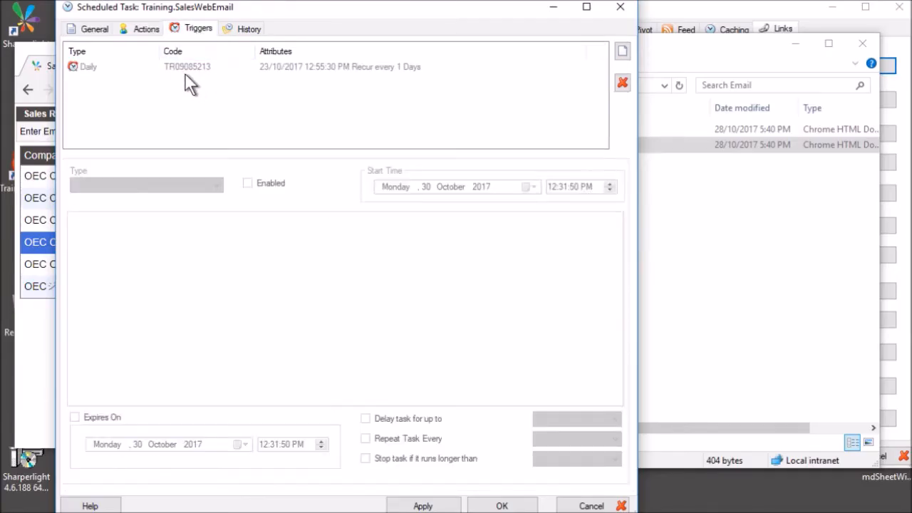
Check the Daily trigger recurring every 1 day and the task's run history log entries.
click(189, 67)
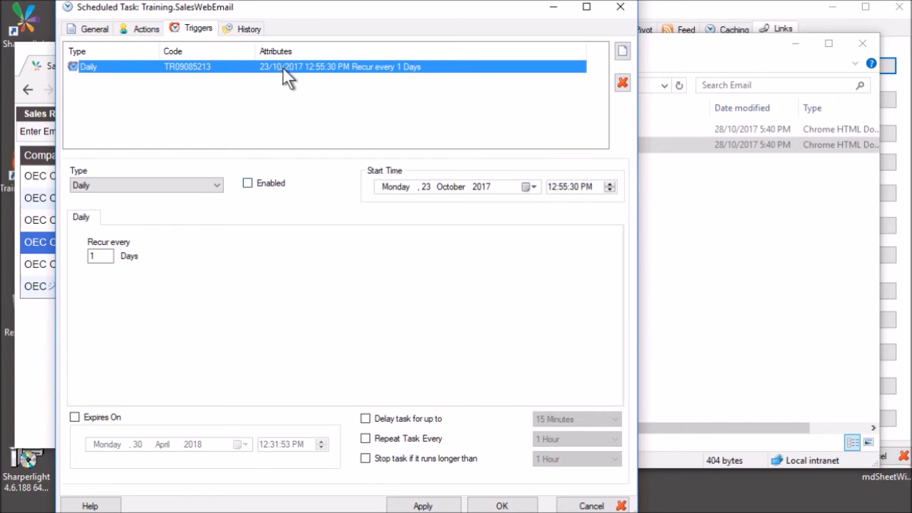
click(255, 29)
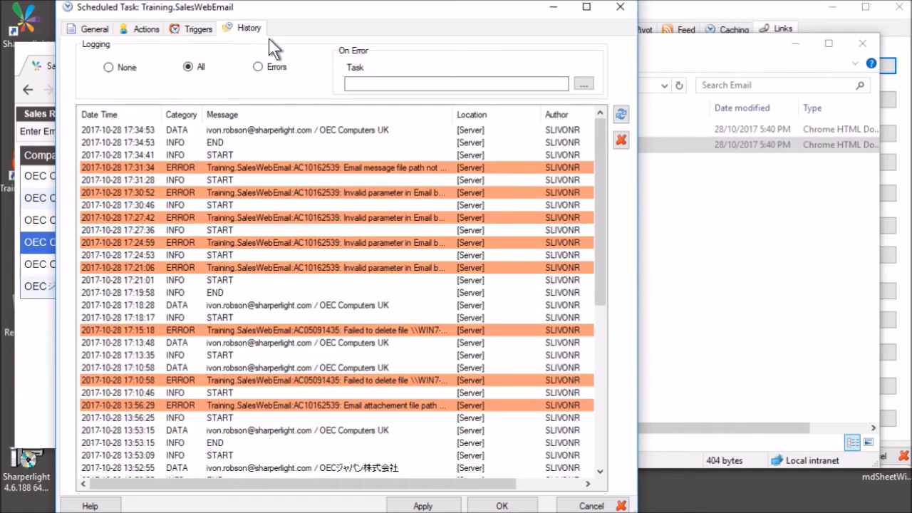
click(255, 146)
scroll(273, 185, down, 1)
scroll(278, 225, up, 1)
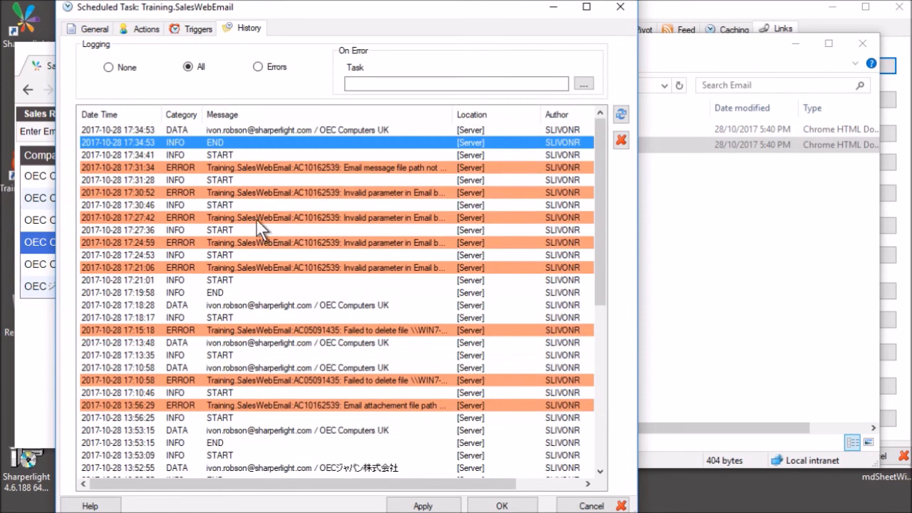
click(279, 135)
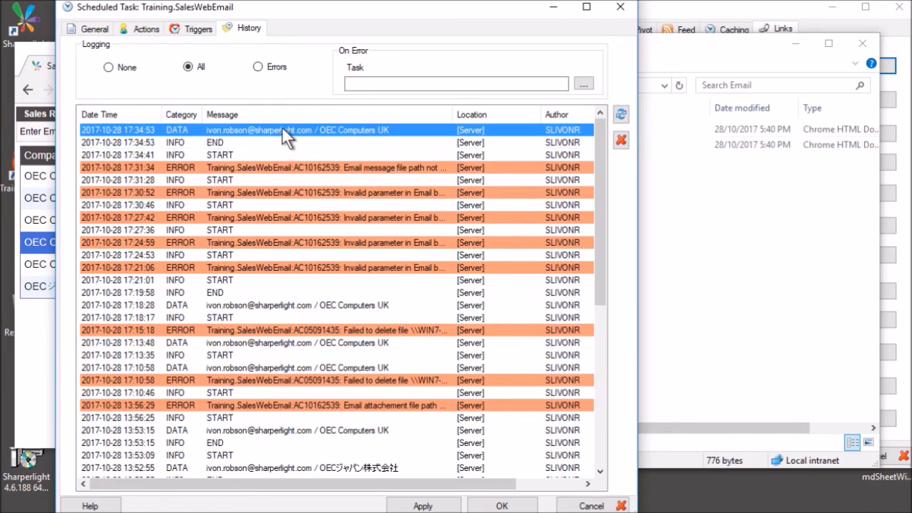
Open the Email Log History drill for OEC Computers UK, then return to the task's actions.
click(38, 341)
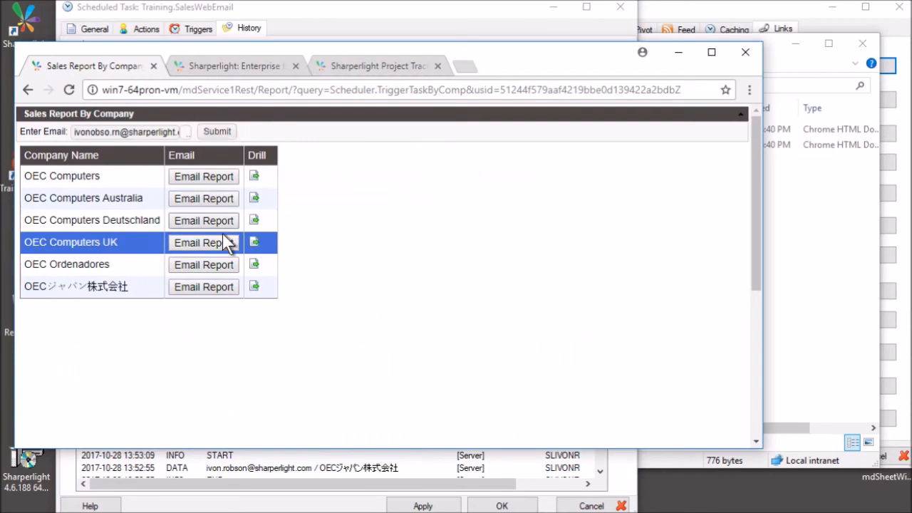
click(254, 245)
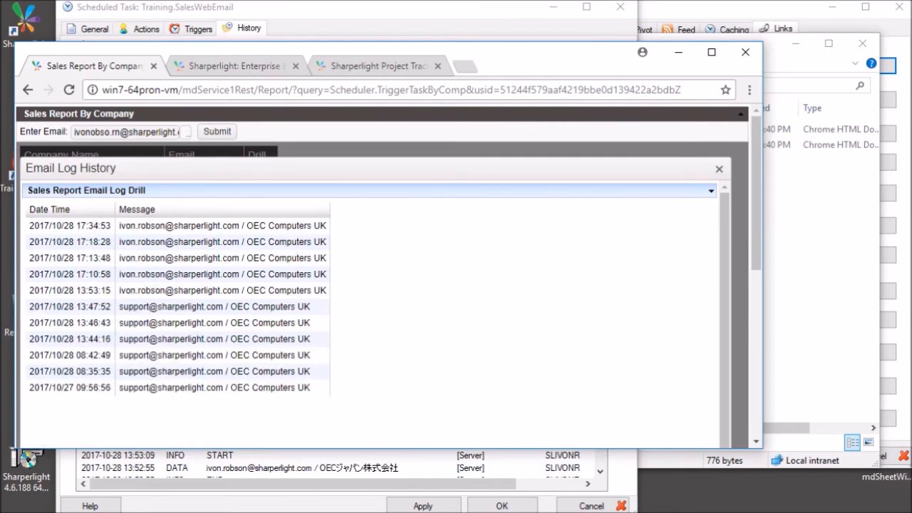
click(316, 16)
click(146, 29)
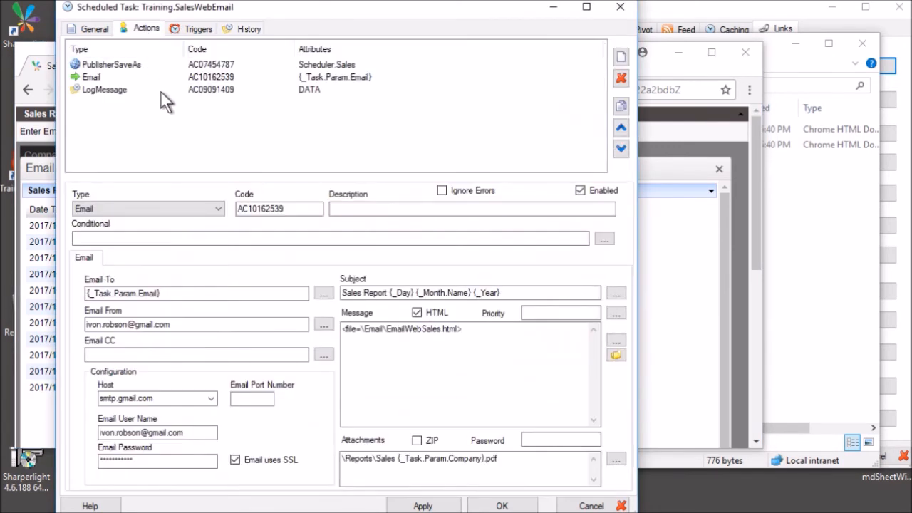
Inspect the LogMessage action's message and details, highlighting its email and company parameters.
click(88, 93)
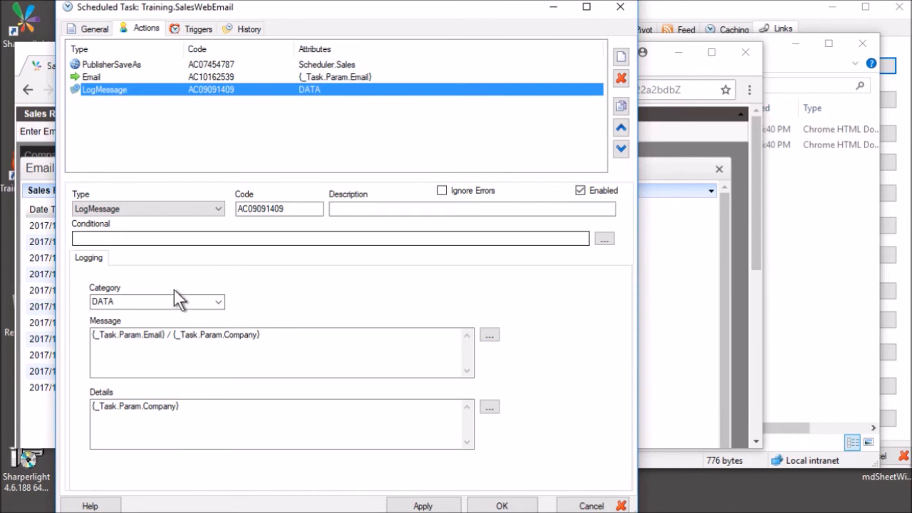
click(154, 334)
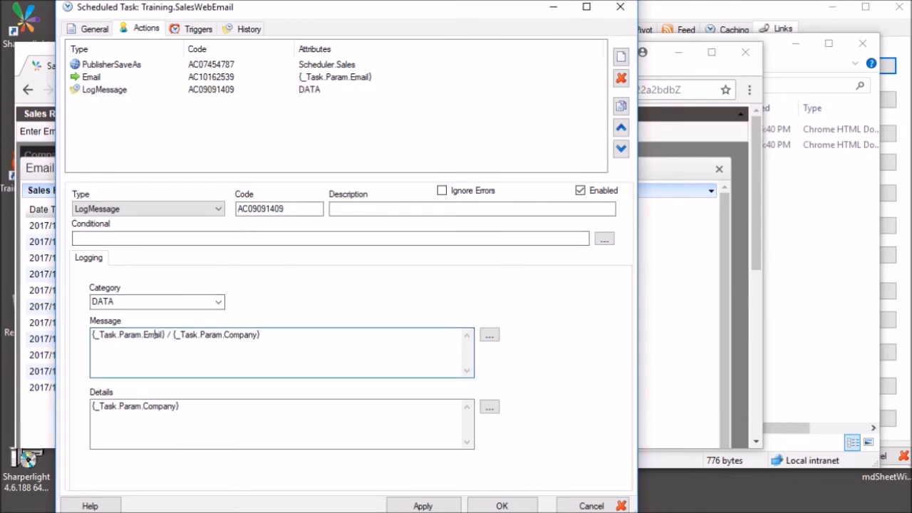
drag(169, 334, 93, 334)
drag(261, 335, 172, 335)
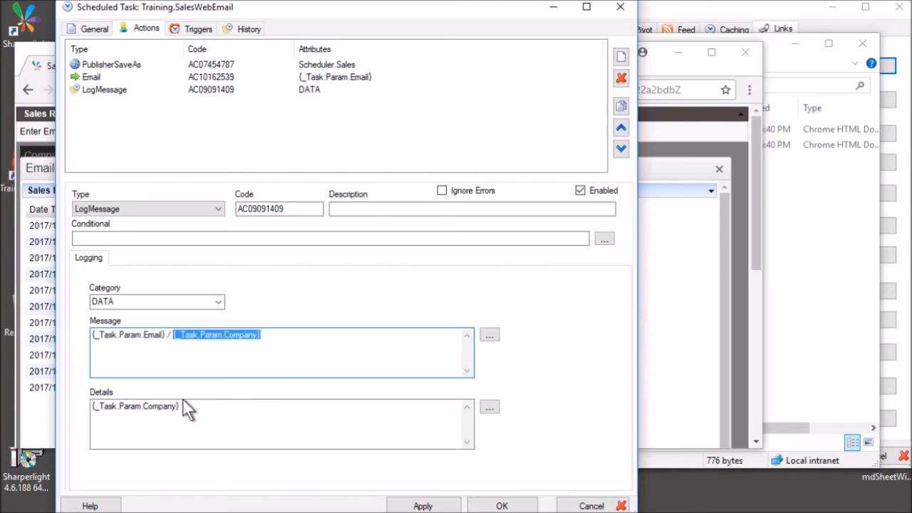
drag(182, 406, 91, 407)
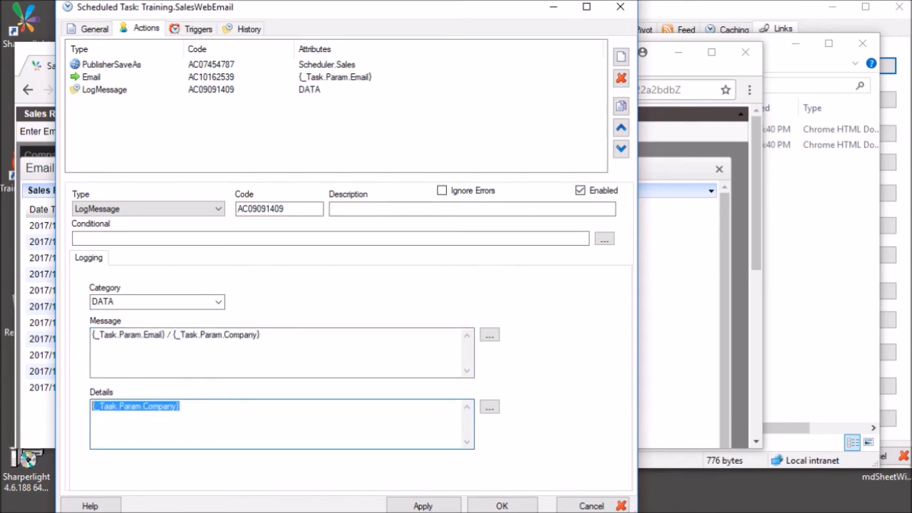
click(179, 406)
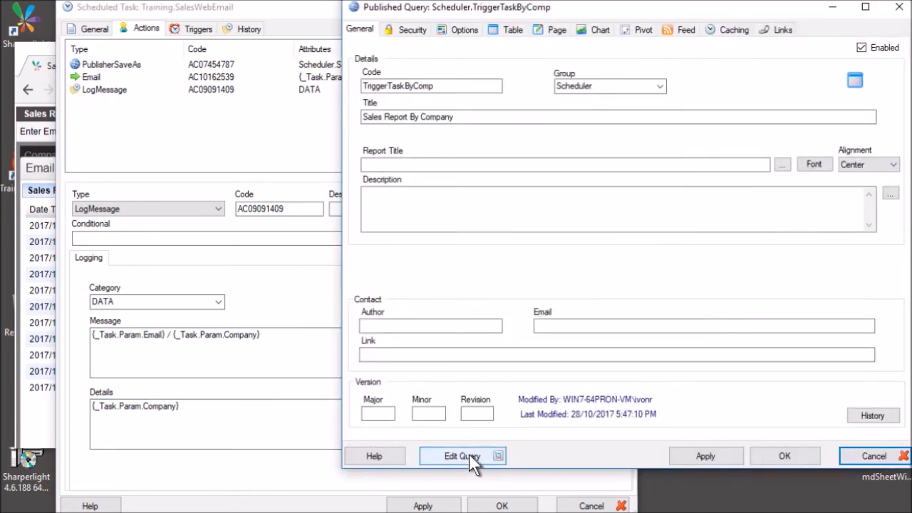
Open the Sales Report By Company query and preview its company results before returning to design.
click(463, 456)
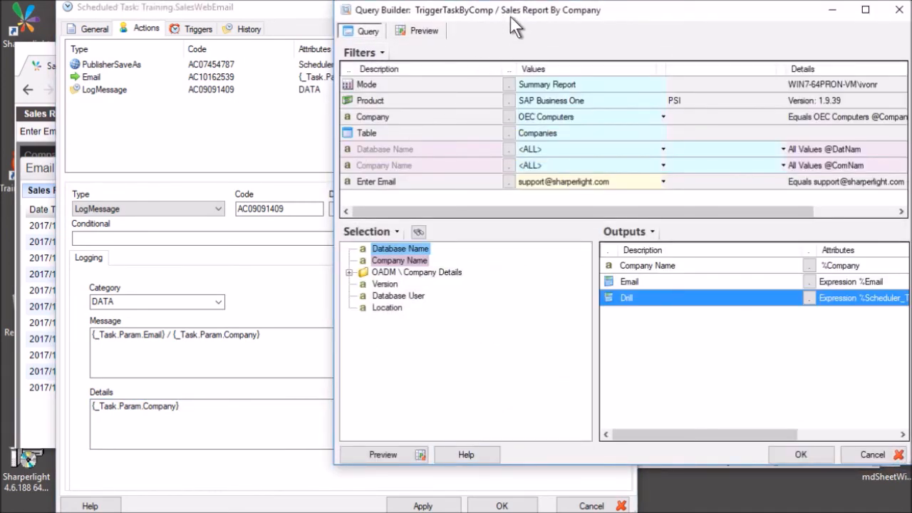
drag(520, 18, 376, 39)
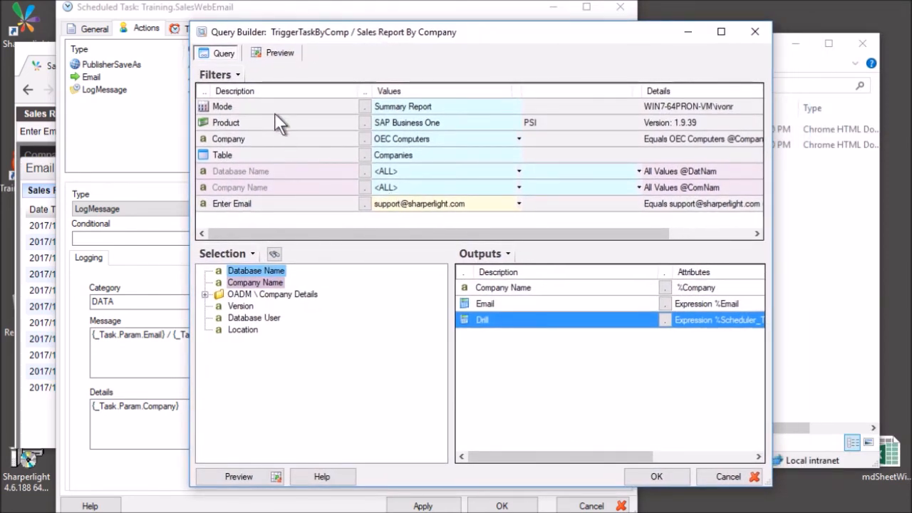
click(269, 52)
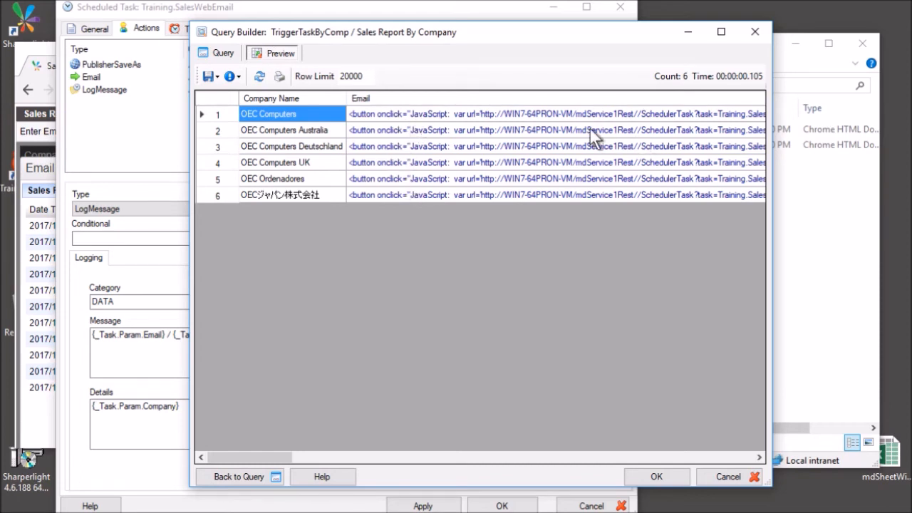
click(219, 52)
Check the Enter Email filter's options and value, then select the Email output.
click(257, 202)
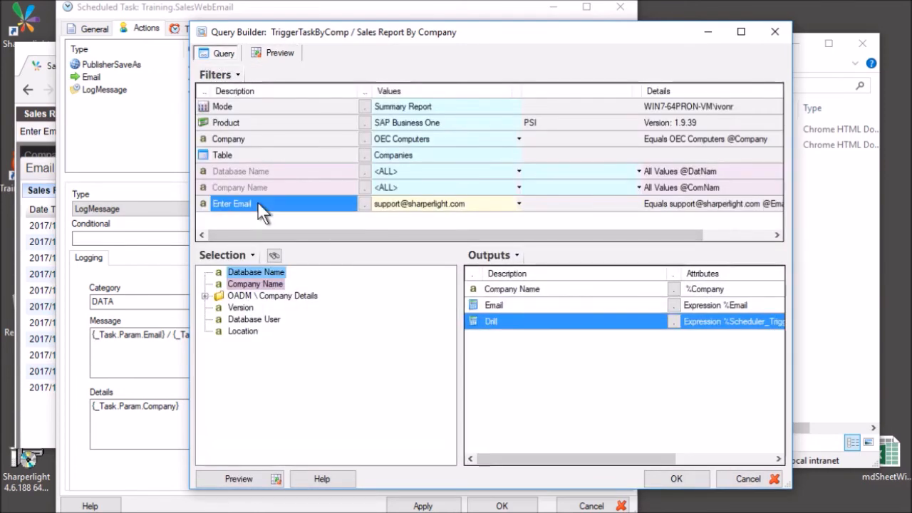
right_click(261, 211)
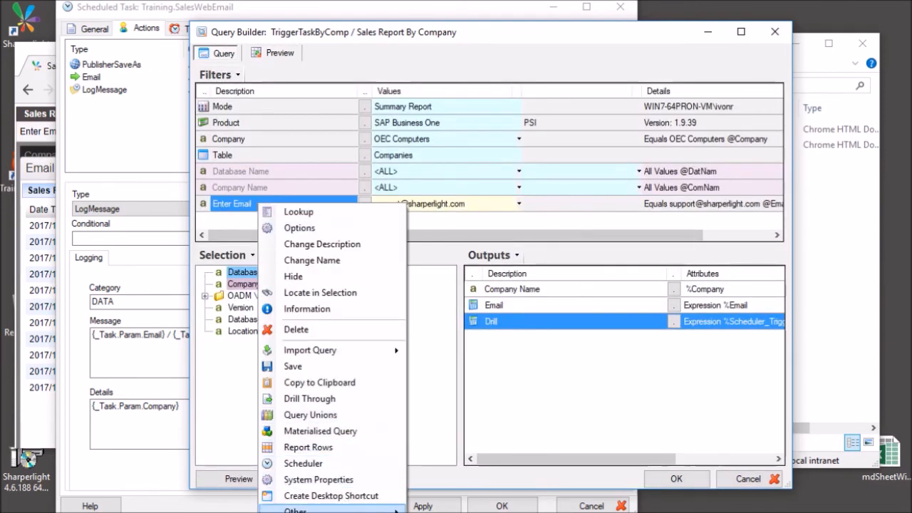
mouse_move(299, 510)
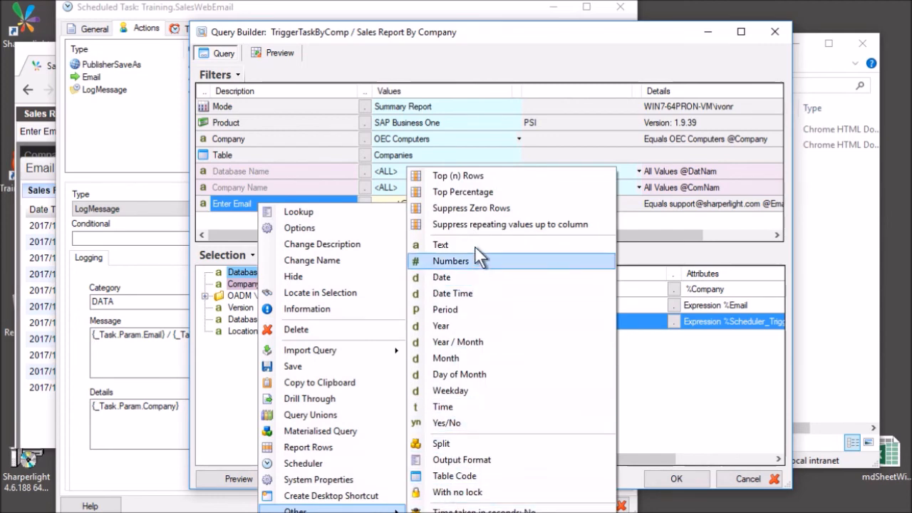
click(230, 203)
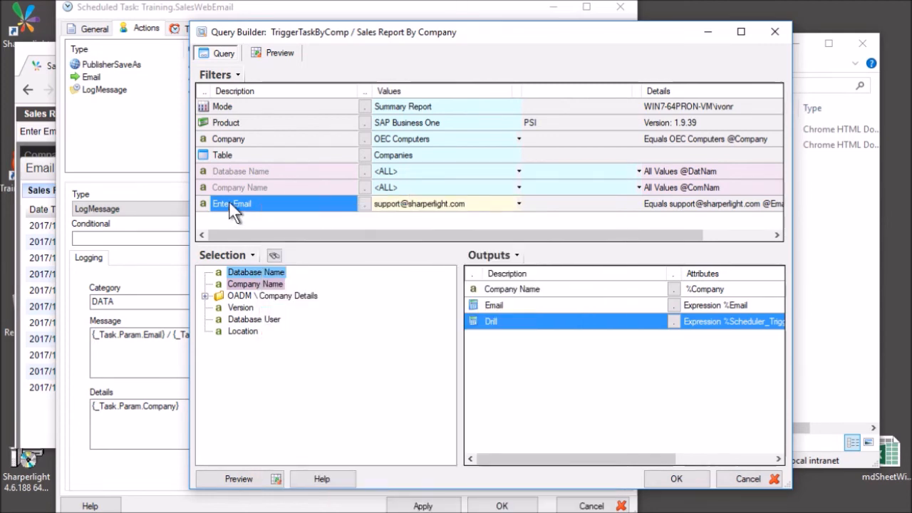
click(411, 203)
drag(430, 30, 410, 14)
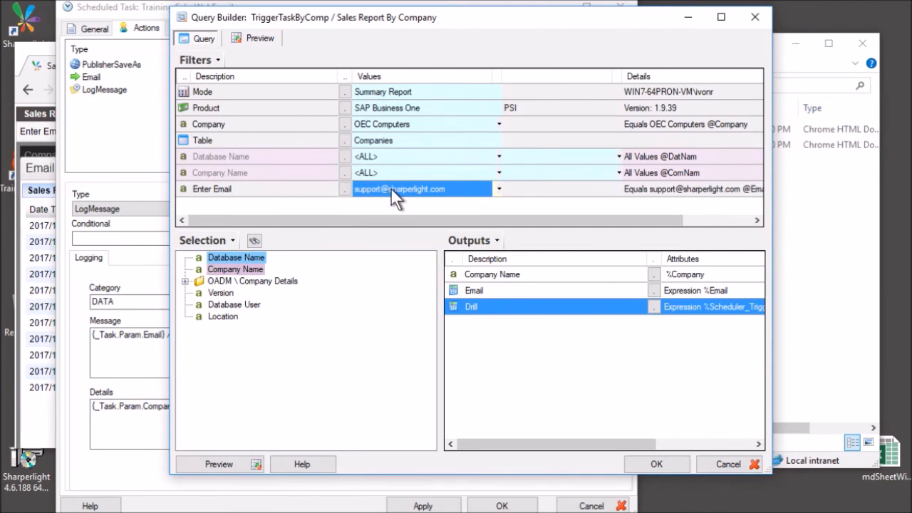
click(488, 290)
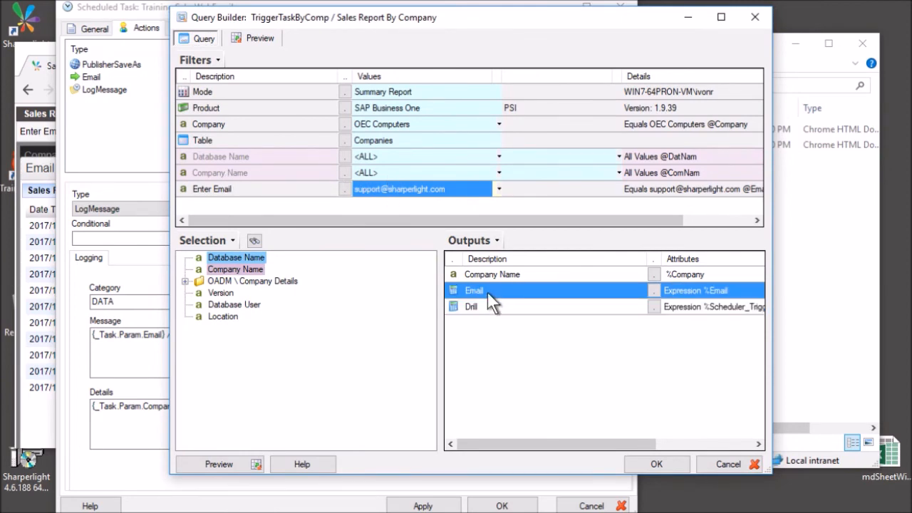
Open the Email output's expression and enlarge Output Options to see more of the formula.
double_click(487, 290)
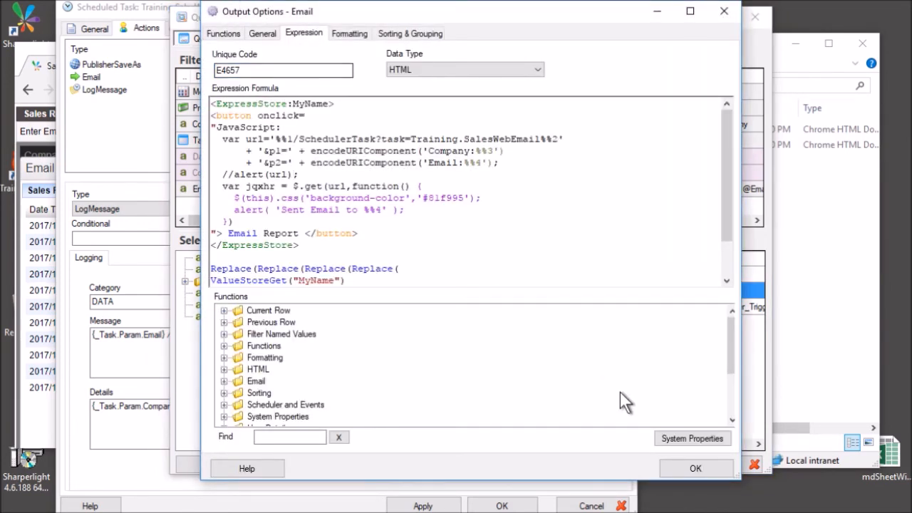
drag(739, 480, 799, 512)
scroll(347, 205, down, 1)
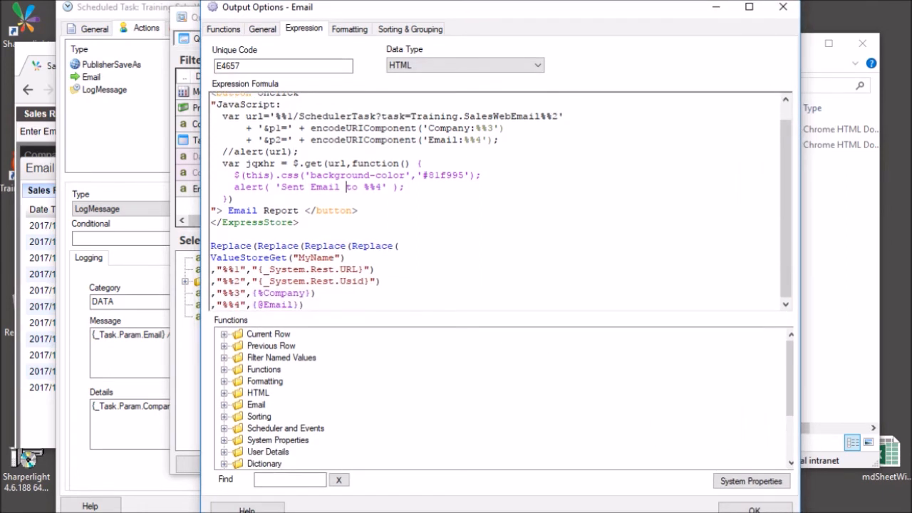
scroll(499, 199, up, 1)
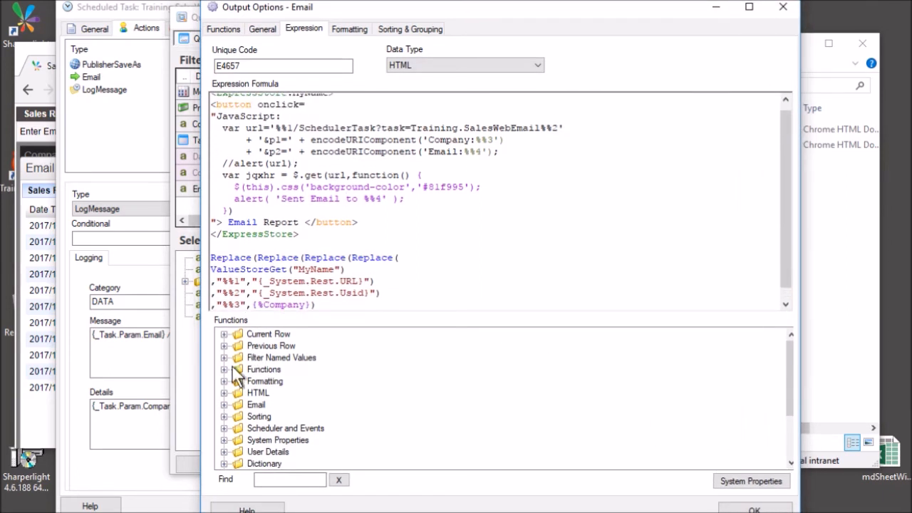
Filter the function list by 'button', inspect the template-store button click function, and mark the button markup.
click(258, 479)
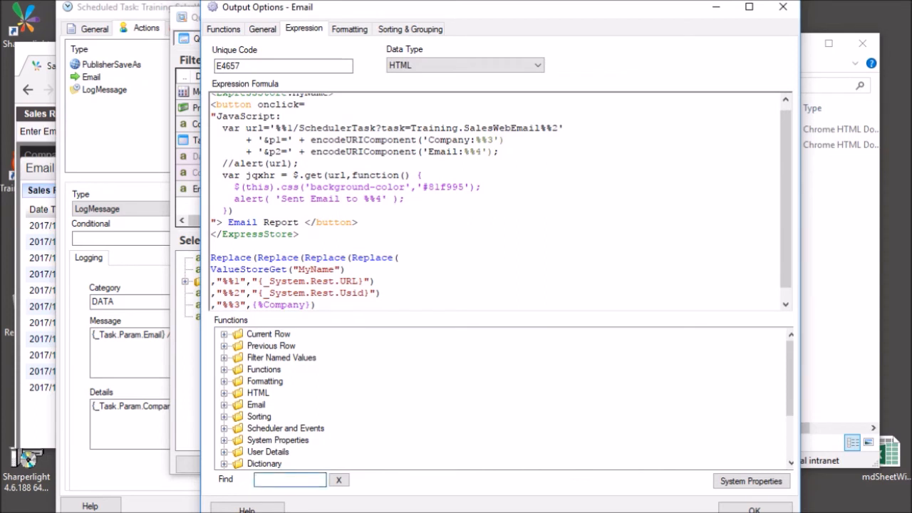
text(butt)
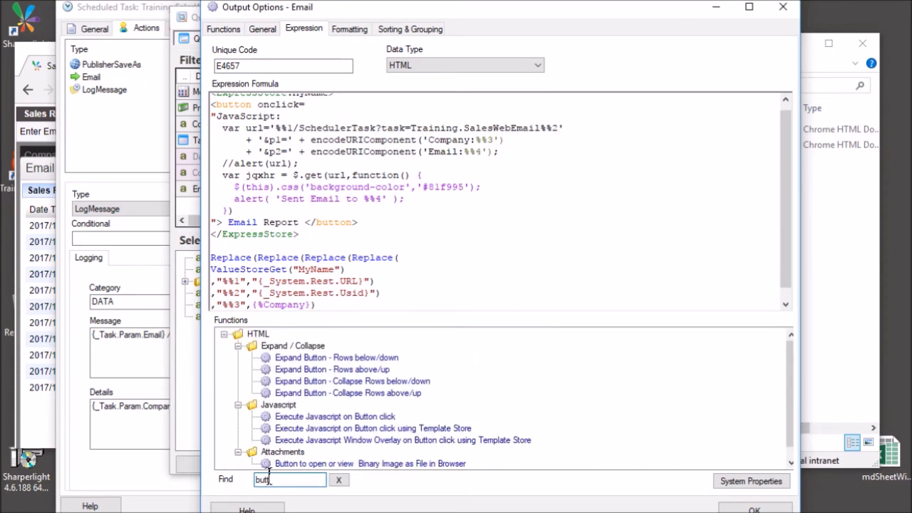
text(on)
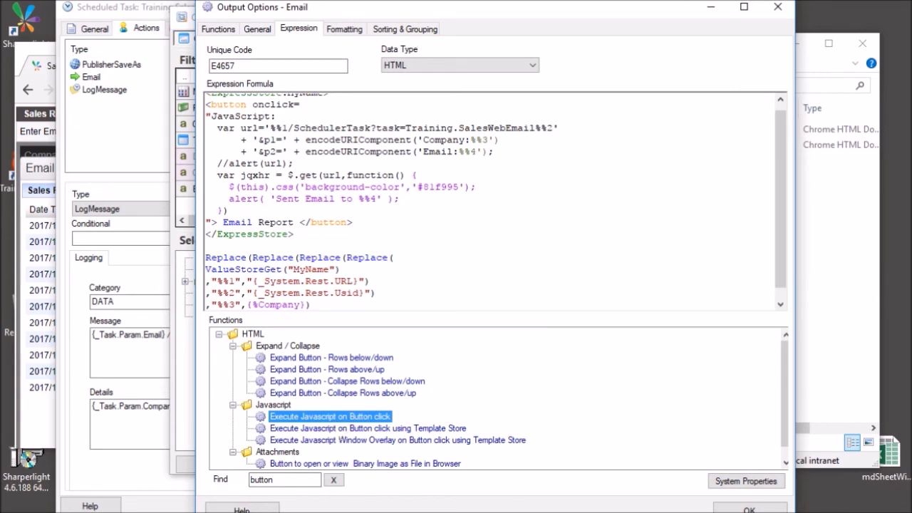
click(350, 429)
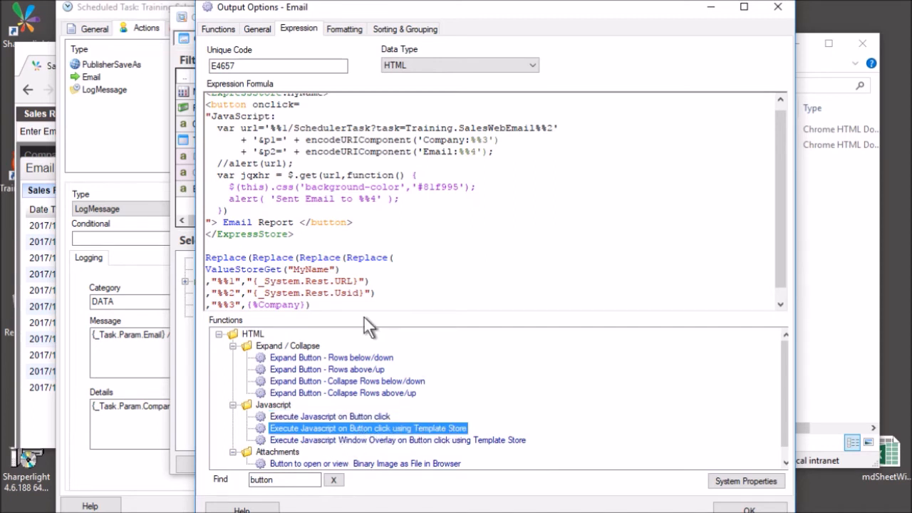
click(288, 175)
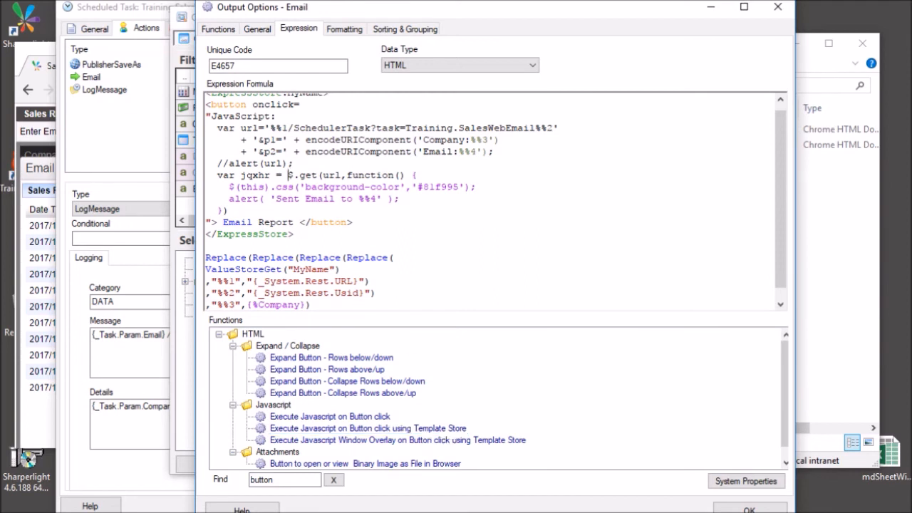
scroll(288, 176, up, 1)
drag(211, 111, 349, 228)
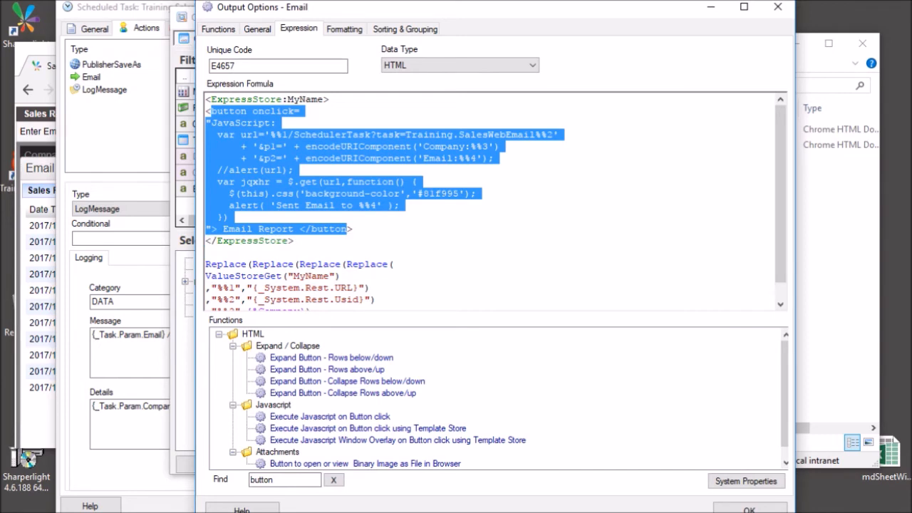
Highlight the button's onclick attribute in the Email expression formula.
click(353, 288)
scroll(353, 288, down, 1)
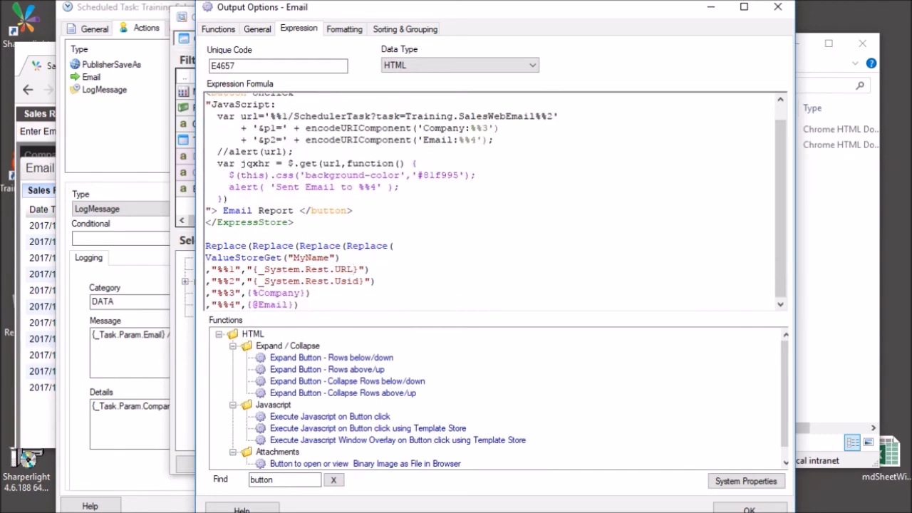
scroll(354, 288, up, 1)
scroll(353, 281, up, 1)
drag(228, 111, 293, 111)
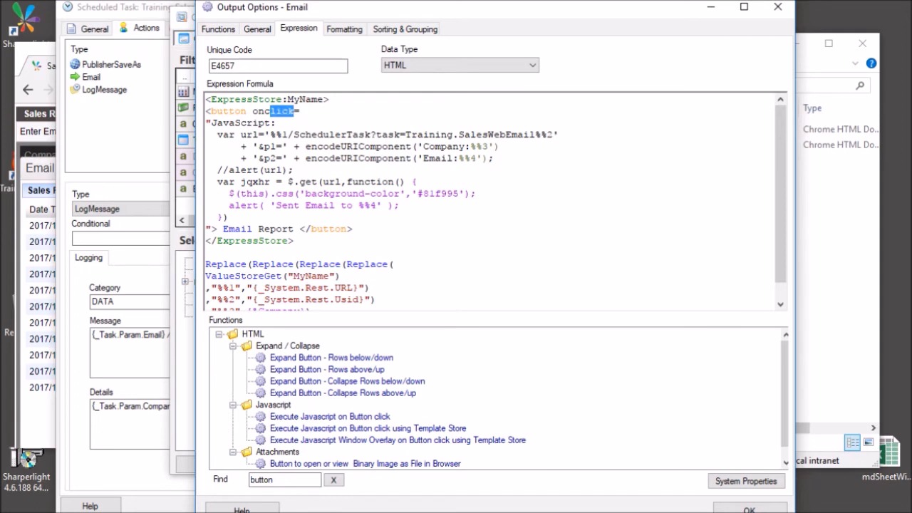
click(230, 134)
Point out SchedulerTask, the Training.SalesWebEmail task name and the p2 Email parameter, then switch to the browser.
drag(294, 134, 371, 135)
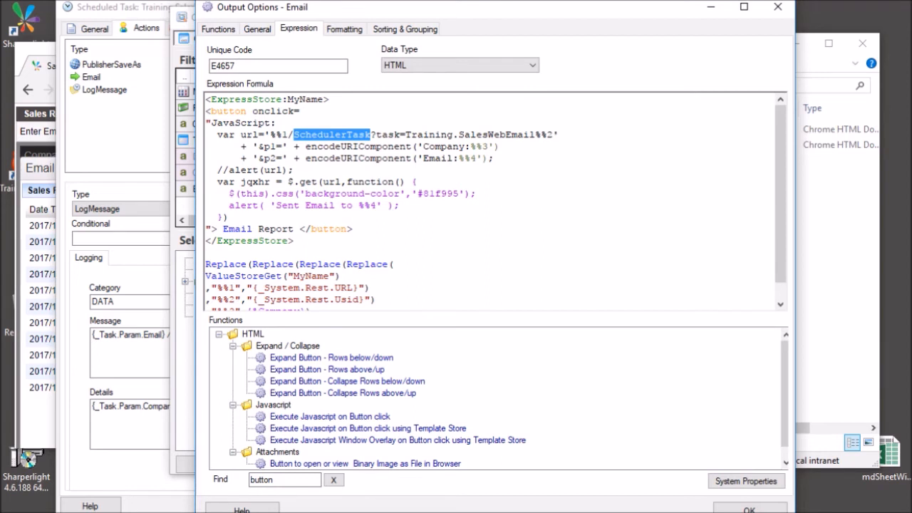
drag(406, 135, 535, 134)
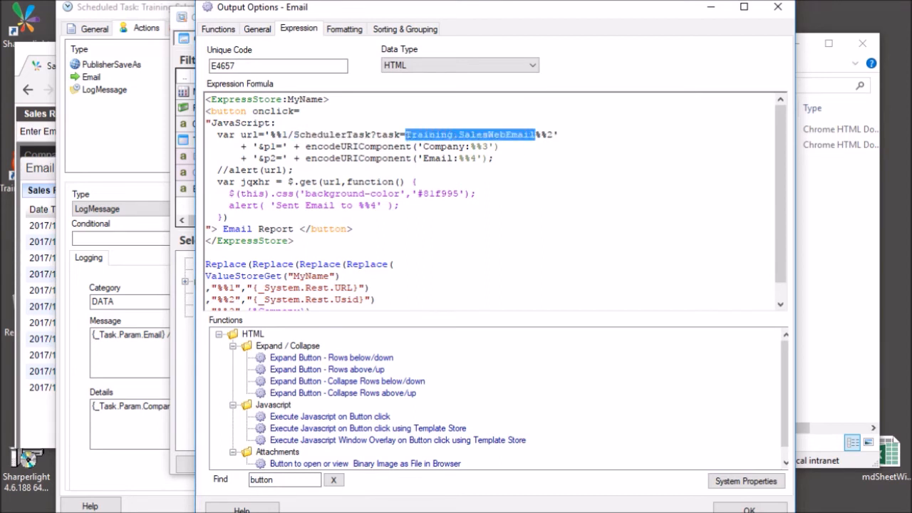
click(423, 135)
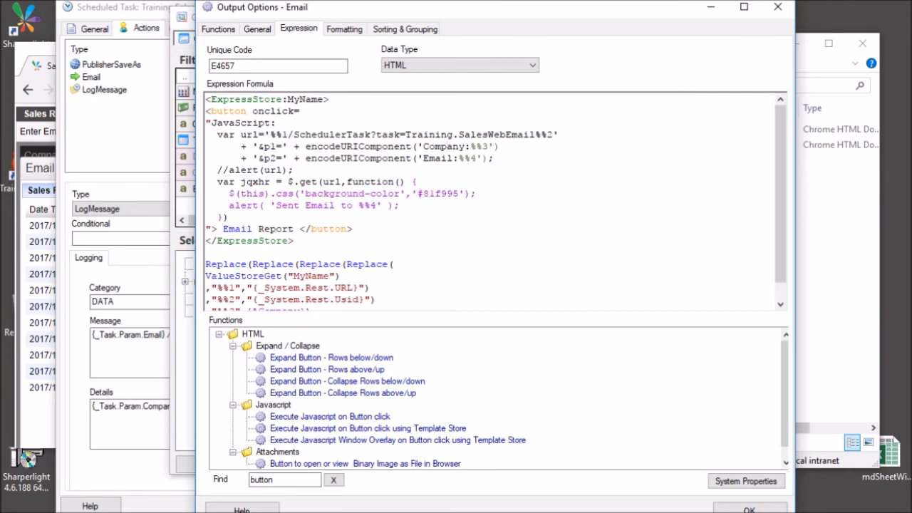
click(448, 159)
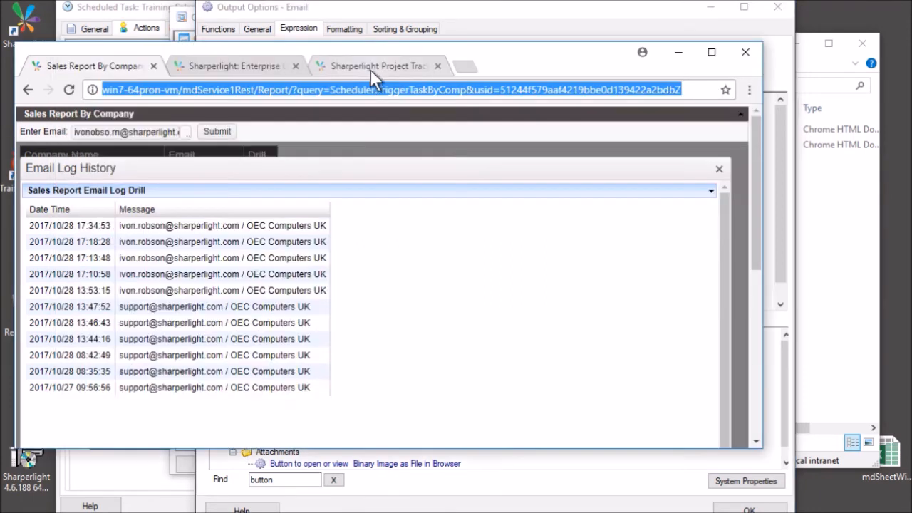
click(370, 70)
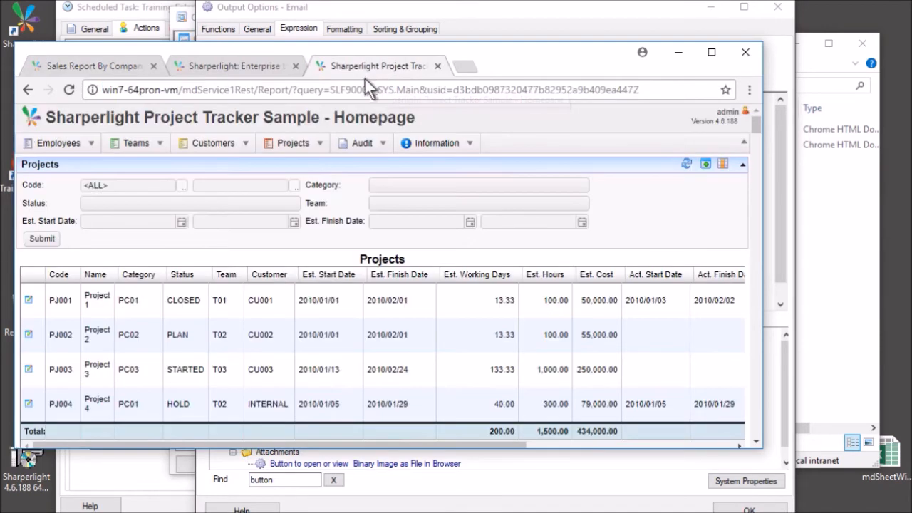
In a new tab, load the REST service Help page by replacing the URL tail with 'Help'.
click(461, 71)
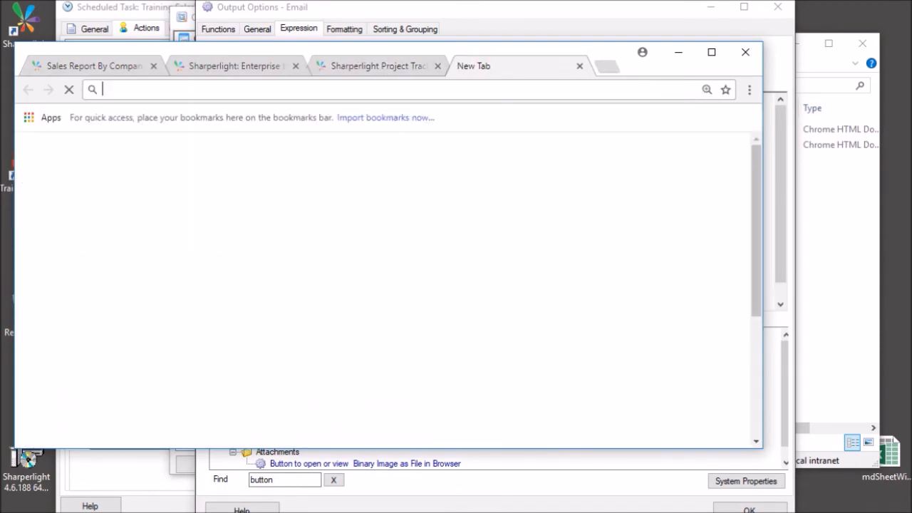
text(http://win7-64pron-vm/mdService1Rest/Report/?query=Scheduler.TriggerTaskByComp&usid=51244f579aaf4219bbe0d139422a2bdbZ)
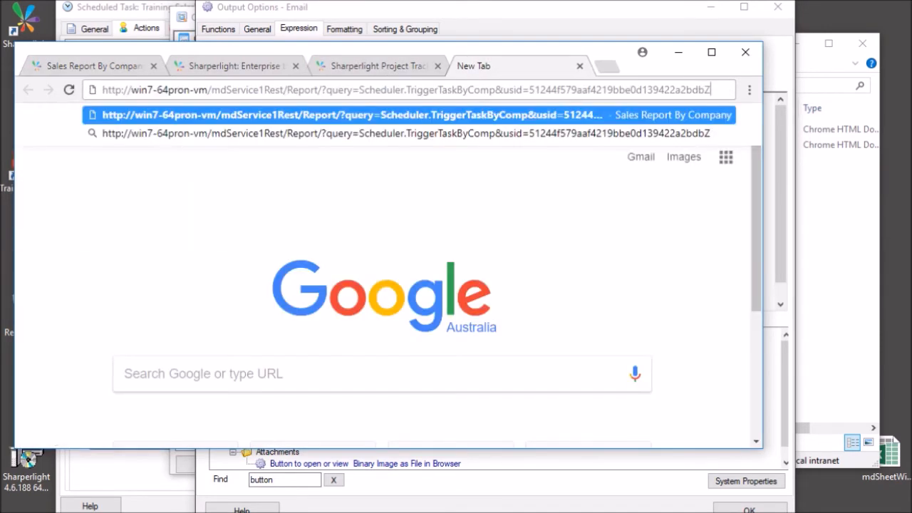
drag(288, 90, 711, 90)
text(Help)
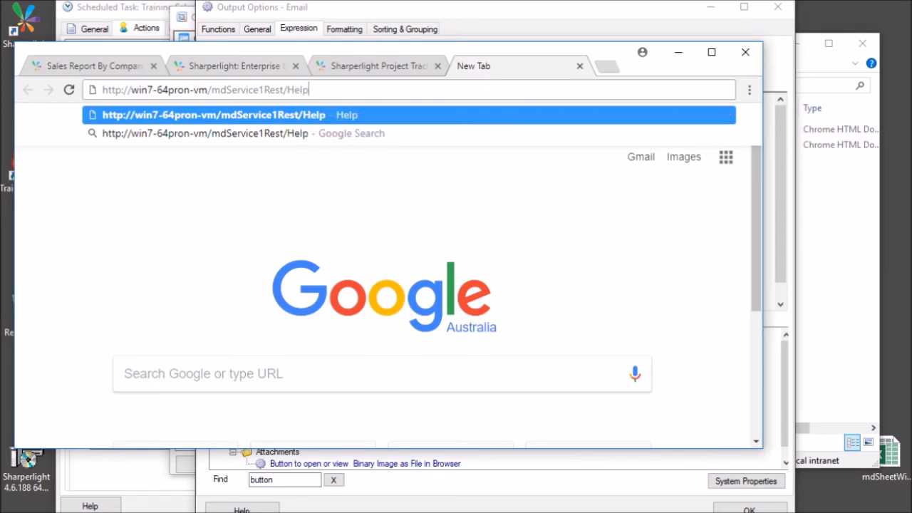
key(Return)
Scroll to SchedulerTask and highlight its URL format, MyTaskCode placeholder and p1 parameter example.
scroll(213, 329, down, 1)
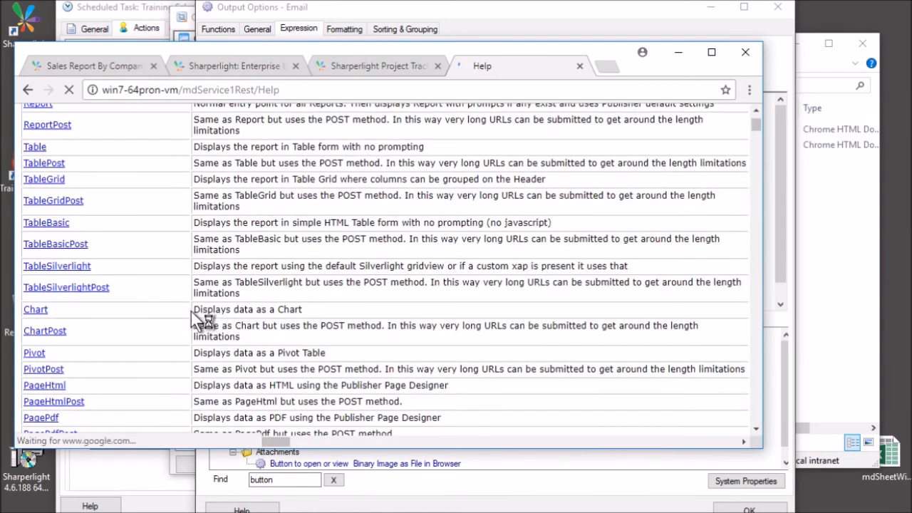
scroll(86, 301, down, 2)
scroll(86, 301, down, 5)
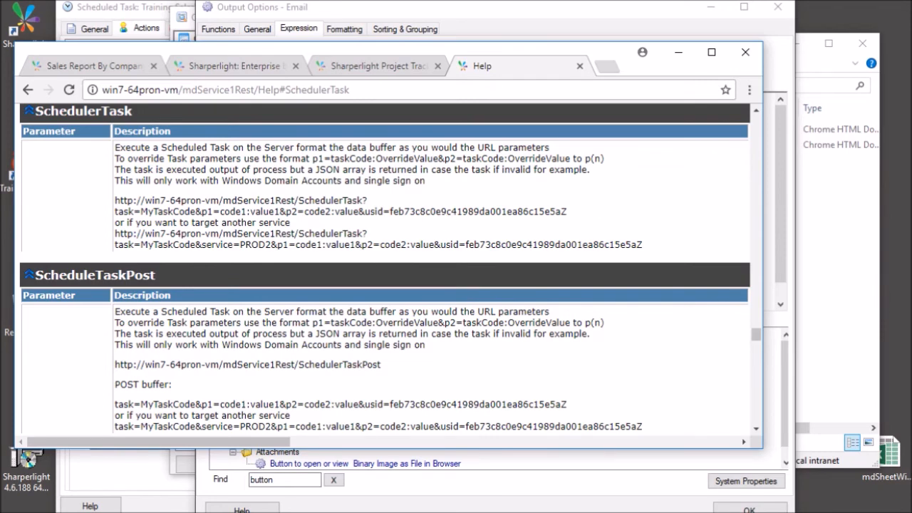
drag(304, 201, 368, 202)
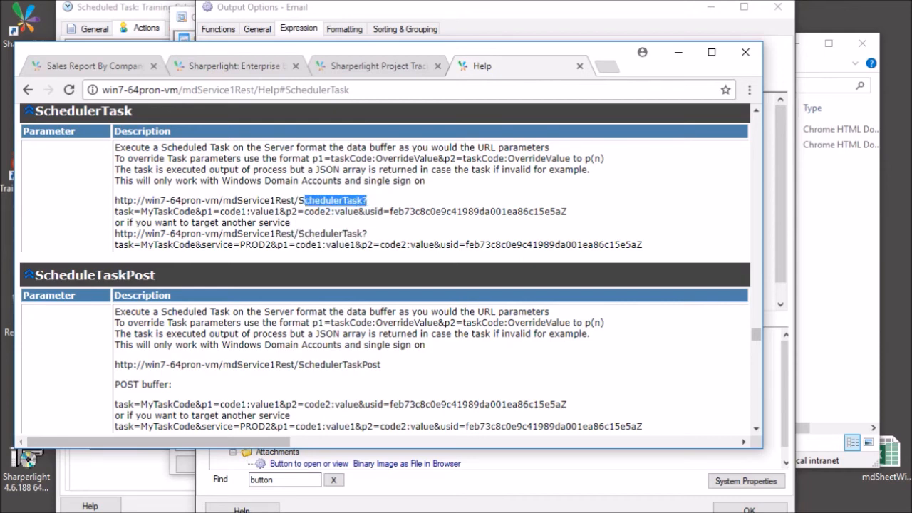
drag(147, 212, 191, 212)
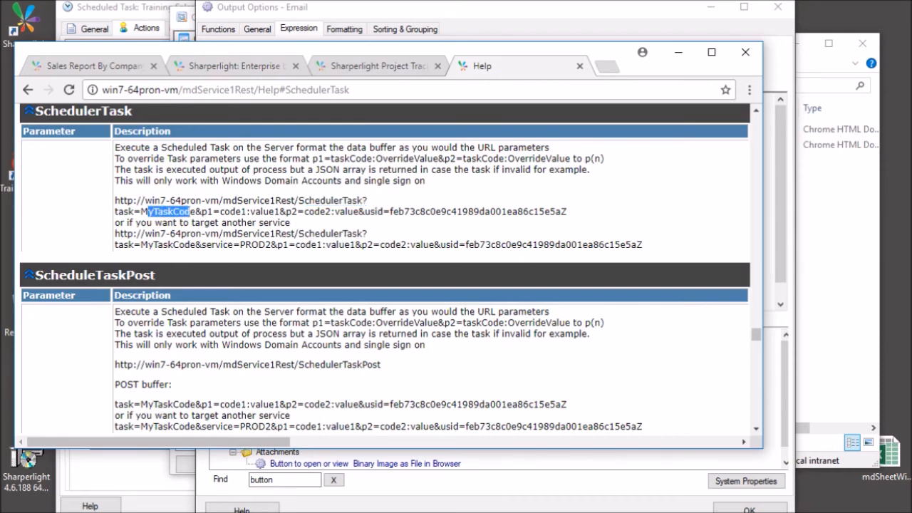
click(201, 212)
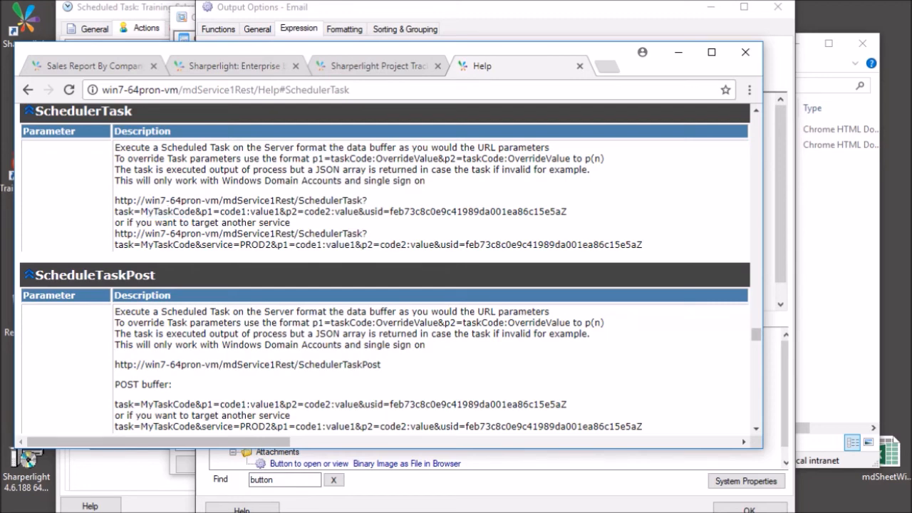
drag(225, 211, 279, 212)
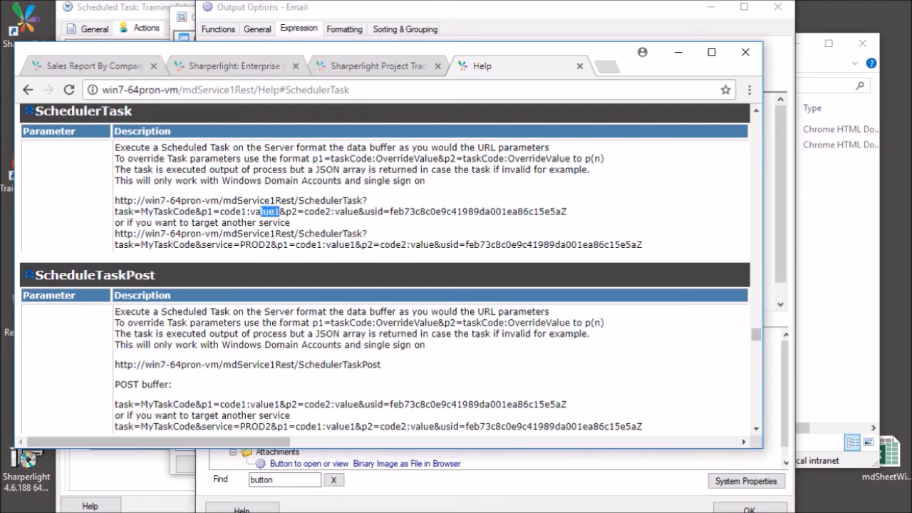
Return to the Email expression and review its alert line and Replace lines.
click(681, 54)
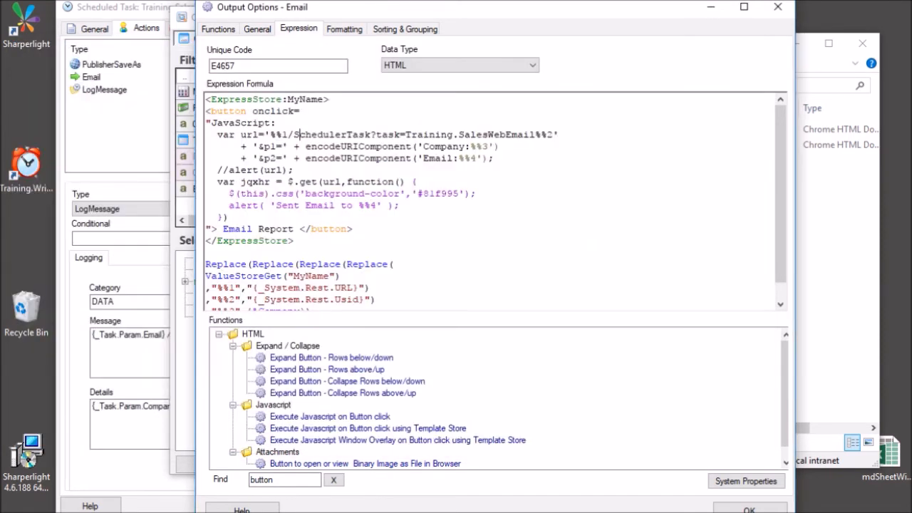
click(365, 193)
click(241, 206)
key(End)
scroll(496, 203, down, 1)
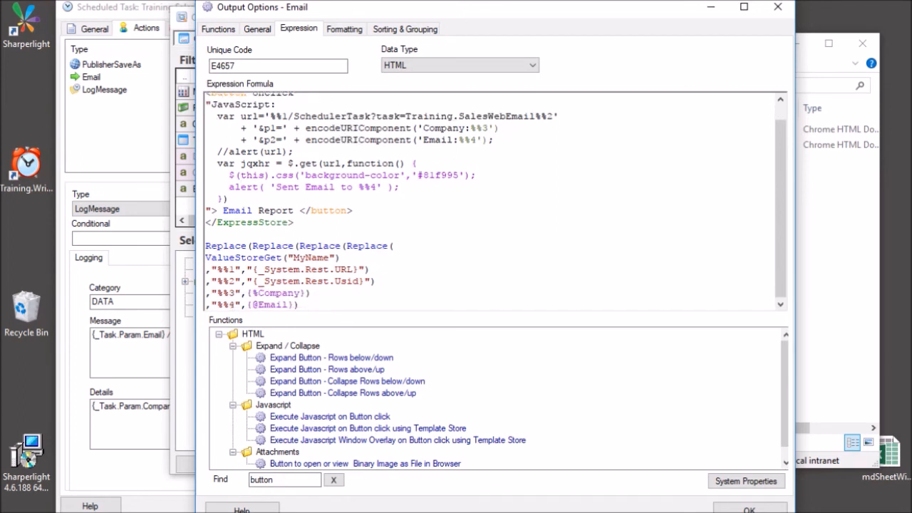
click(223, 281)
drag(265, 269, 353, 269)
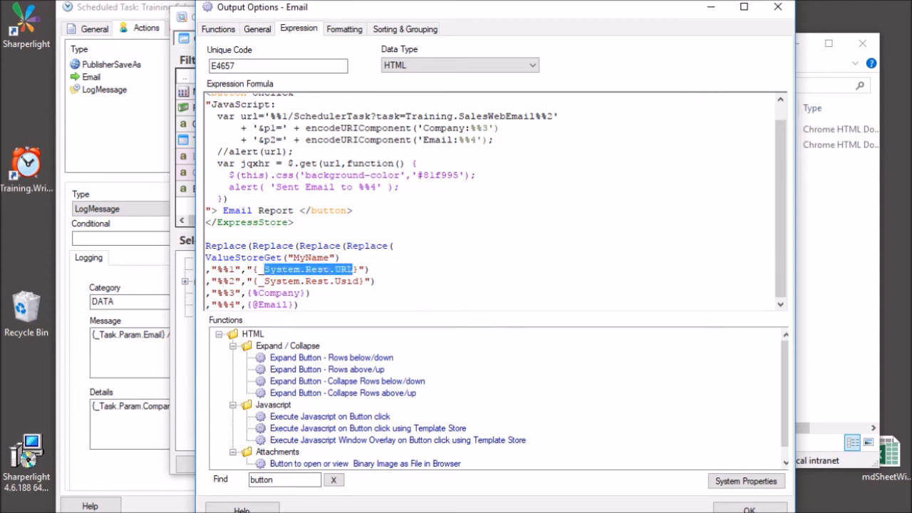
drag(265, 281, 358, 280)
click(358, 282)
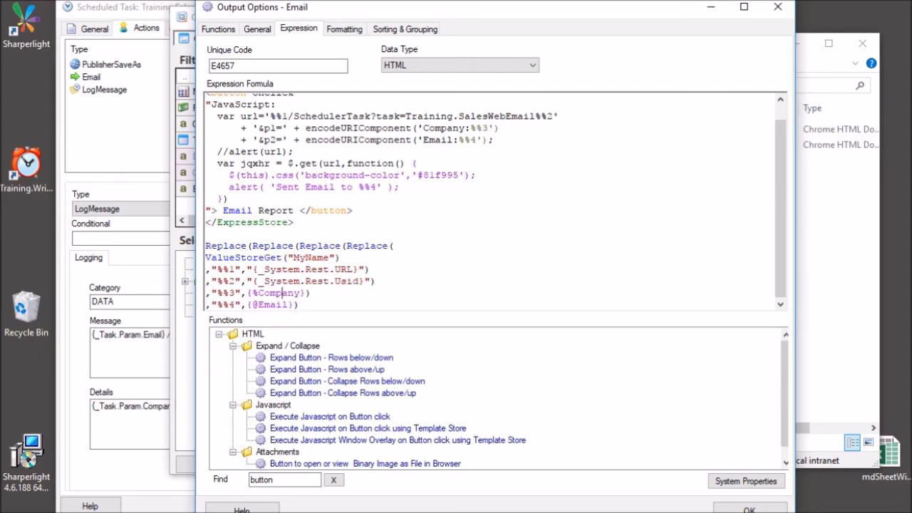
click(488, 128)
click(271, 304)
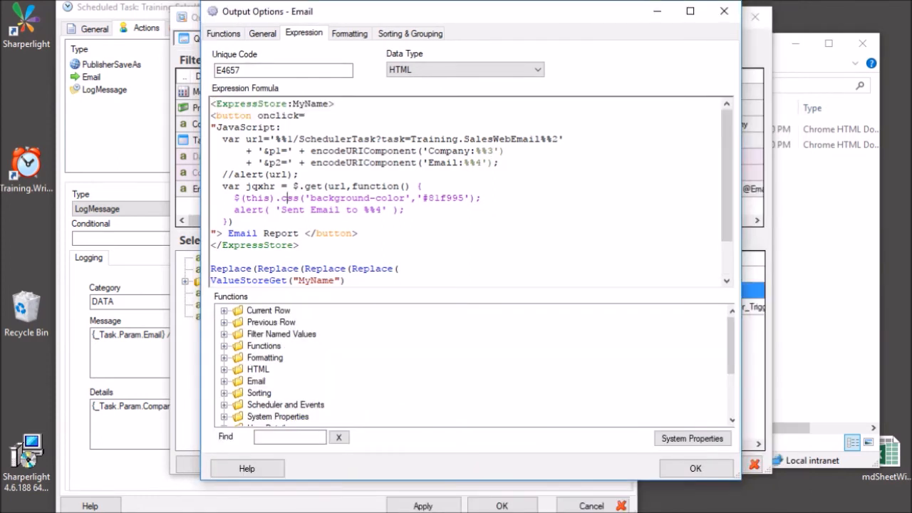
scroll(470, 192, down, 2)
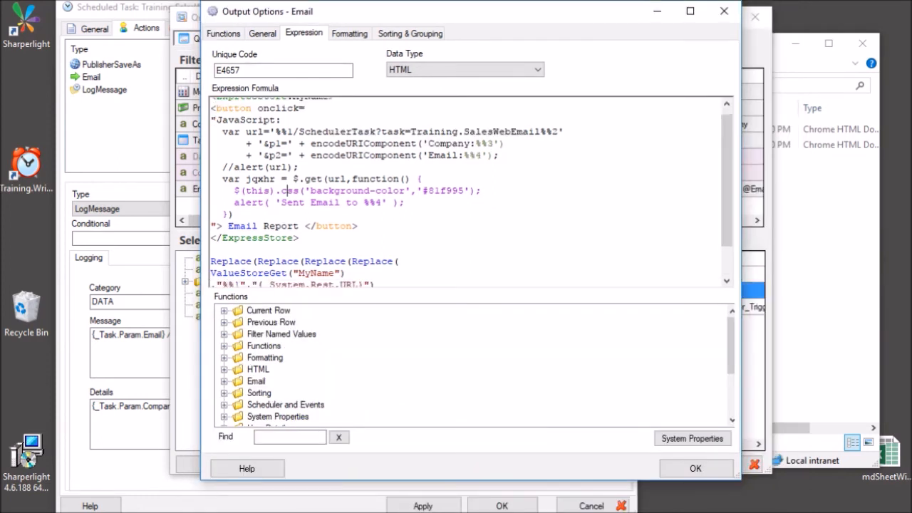
click(697, 470)
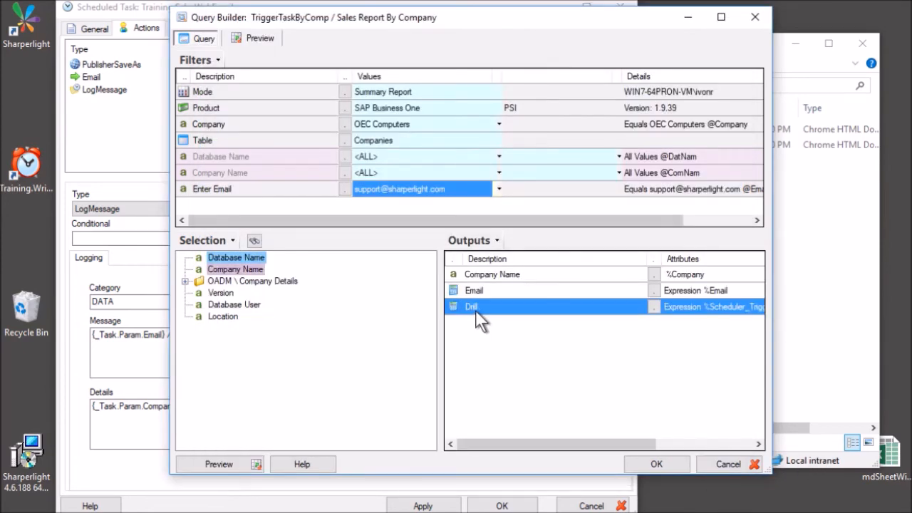
Inspect the Drill output's expression, then close the query and published query details without saving.
double_click(475, 310)
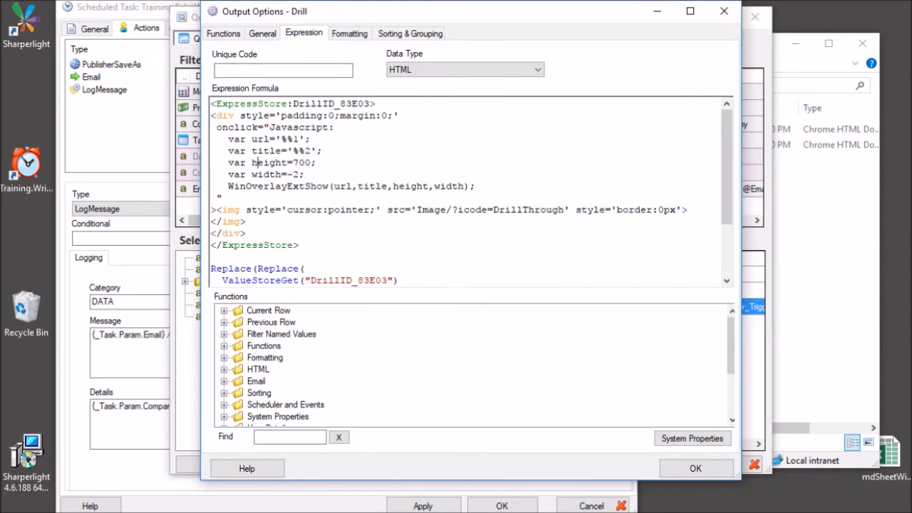
click(691, 471)
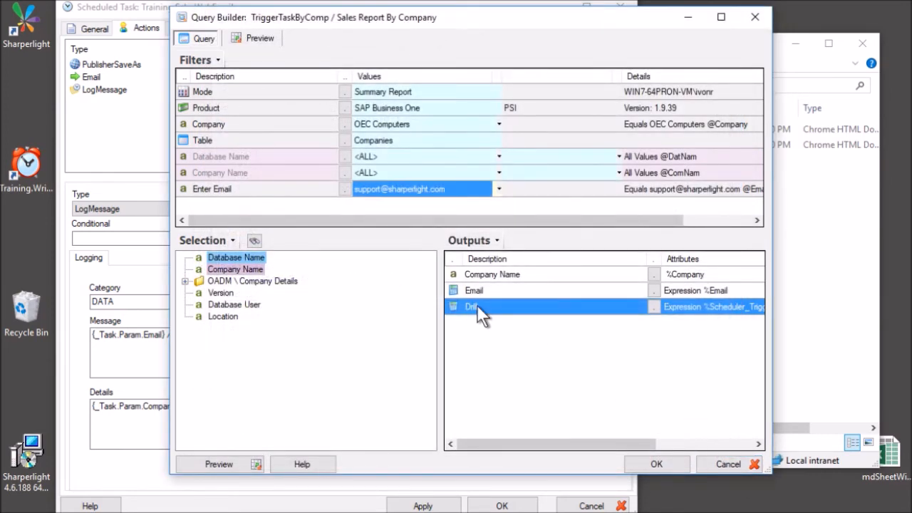
click(724, 466)
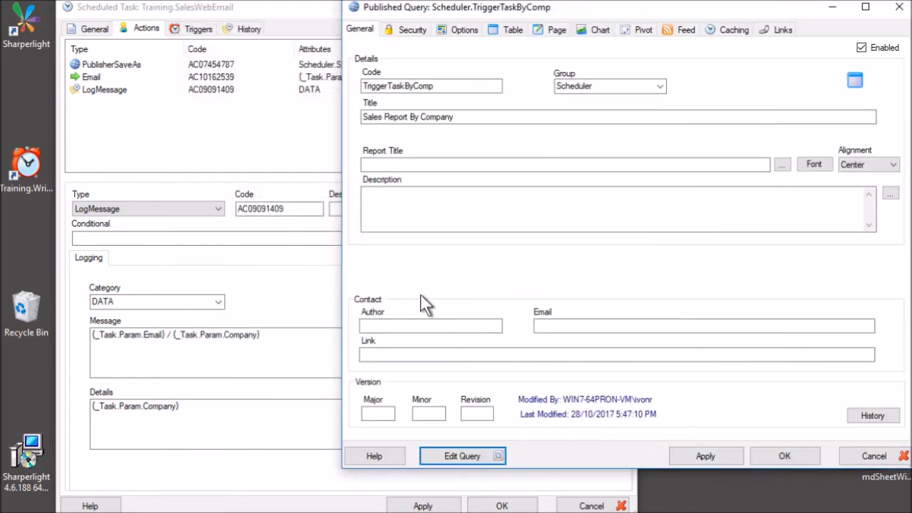
click(852, 454)
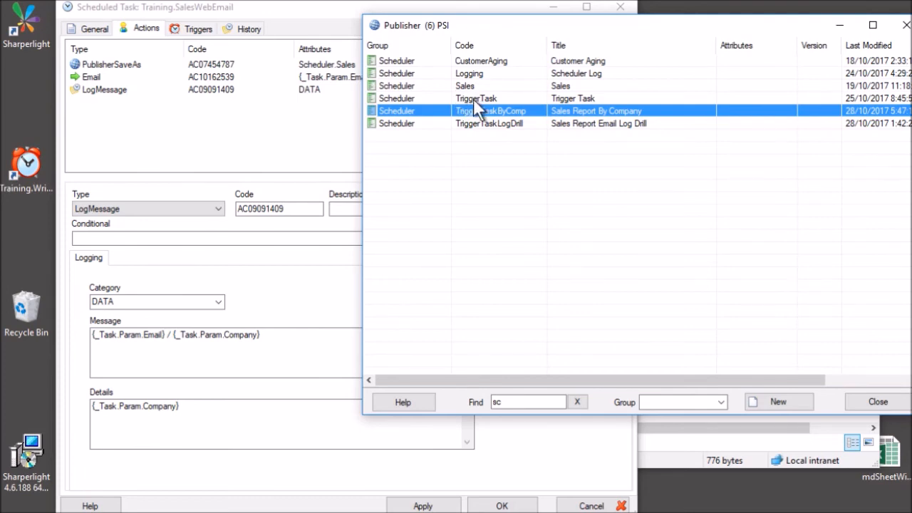
Open the Sales Report Email Log Drill query and confirm its product and Scheduler History table.
double_click(466, 123)
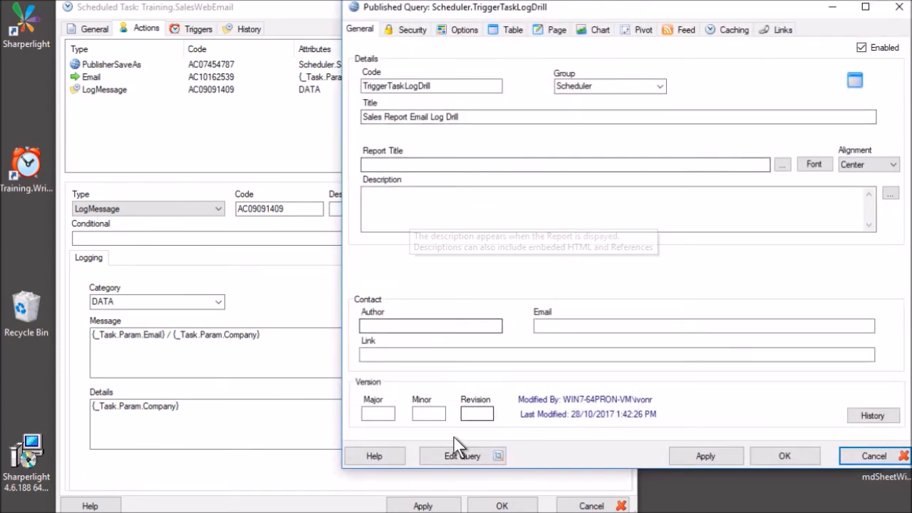
click(449, 456)
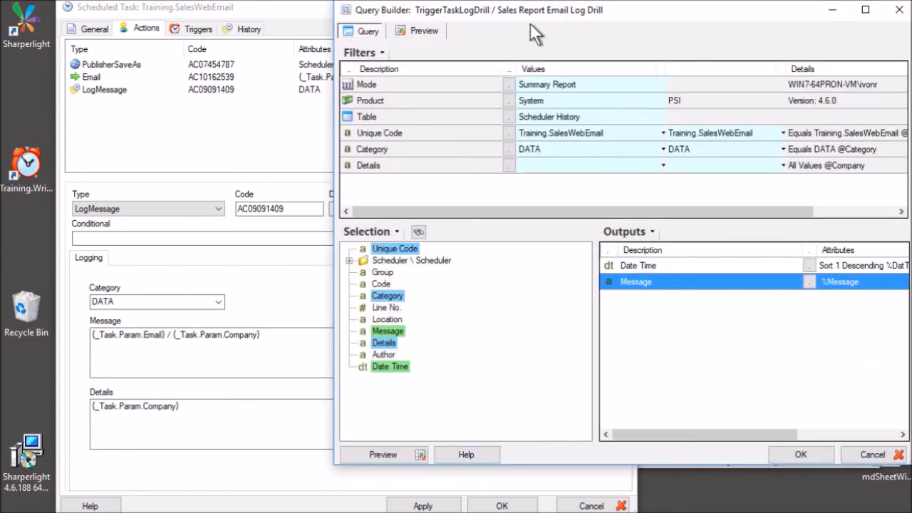
click(509, 101)
click(714, 339)
click(512, 113)
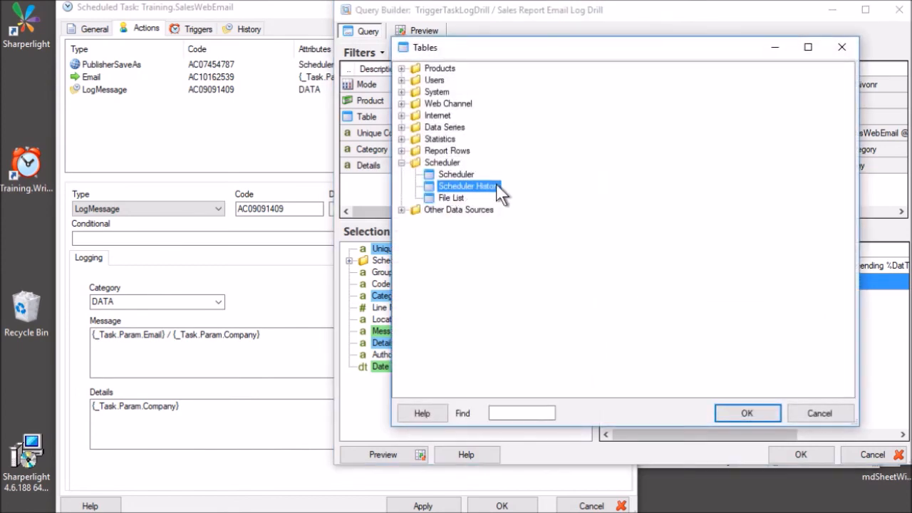
click(812, 412)
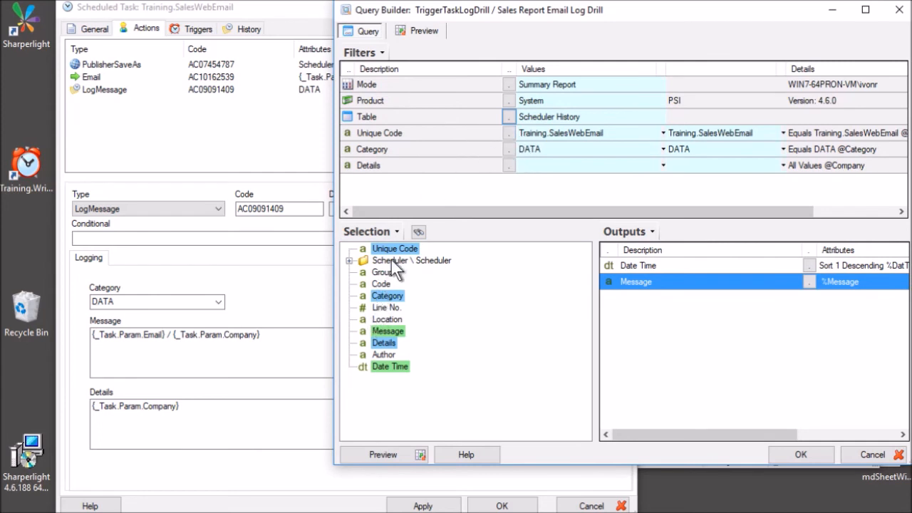
Review the Unique Code filter's task list and the Category filter's DATA value.
click(545, 132)
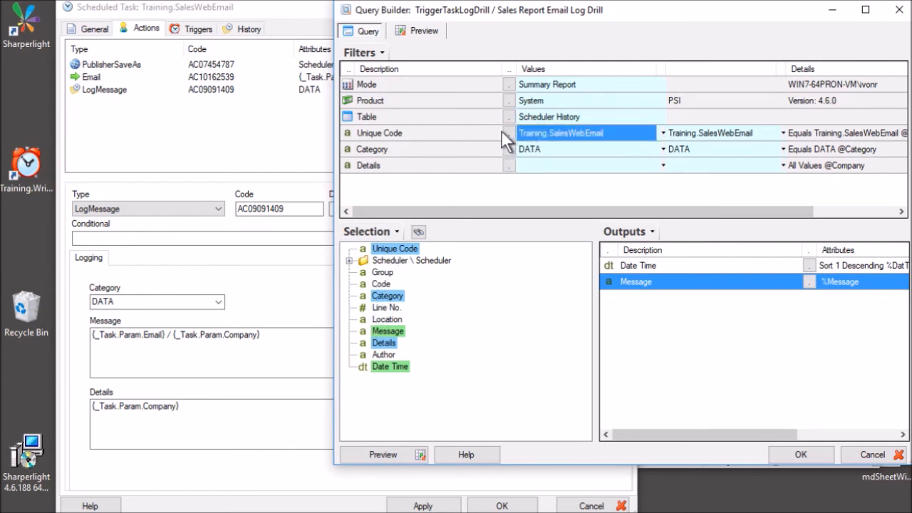
click(508, 133)
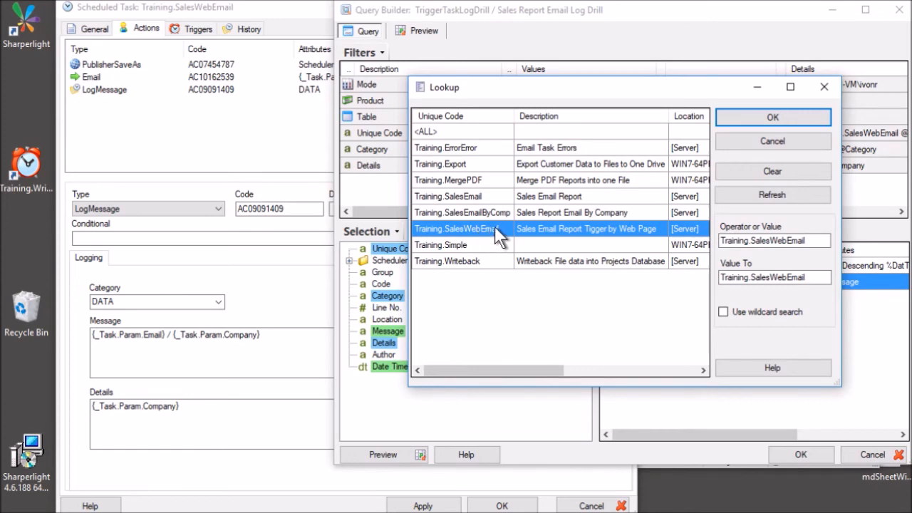
click(785, 146)
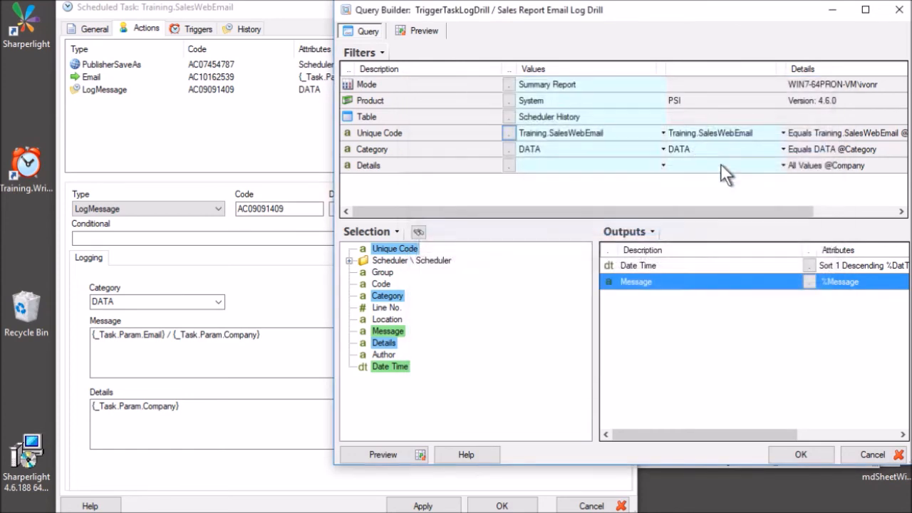
click(550, 149)
click(684, 151)
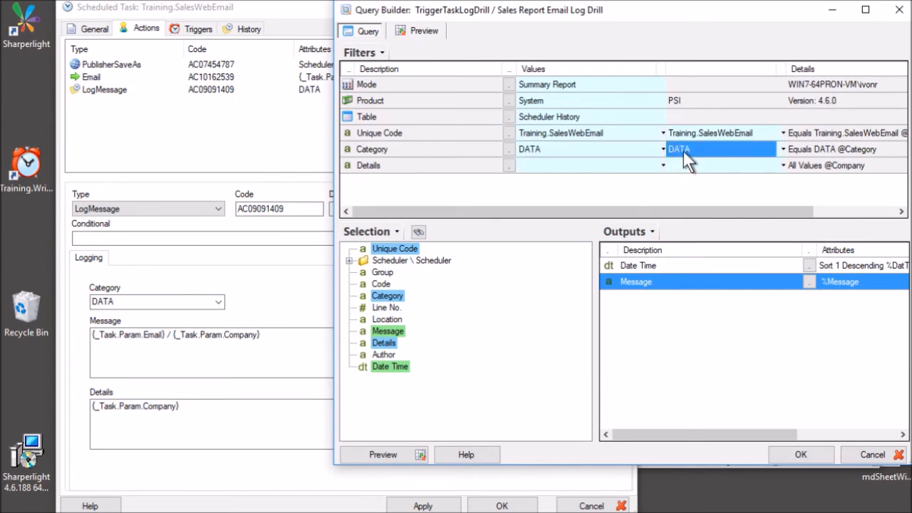
click(545, 150)
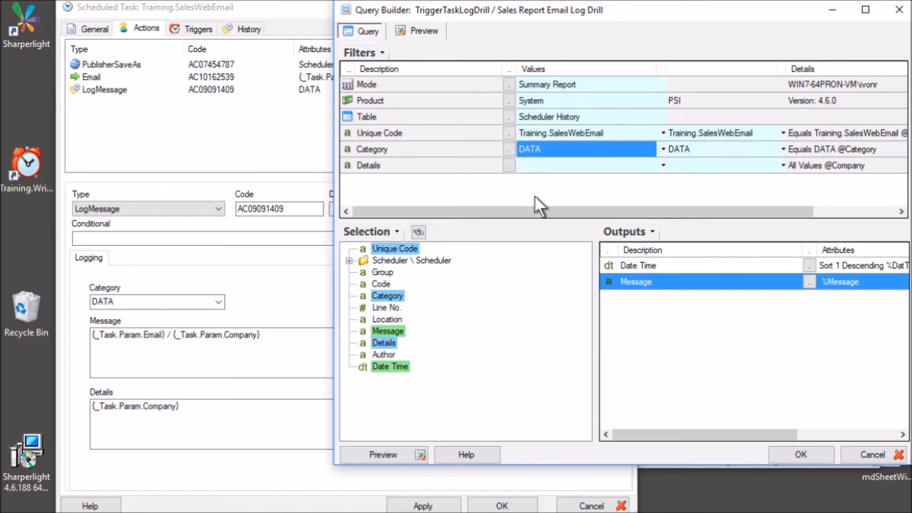
Check the Details filter, cancel renaming it to 'Company', close the query unsaved and restore the browser.
click(422, 30)
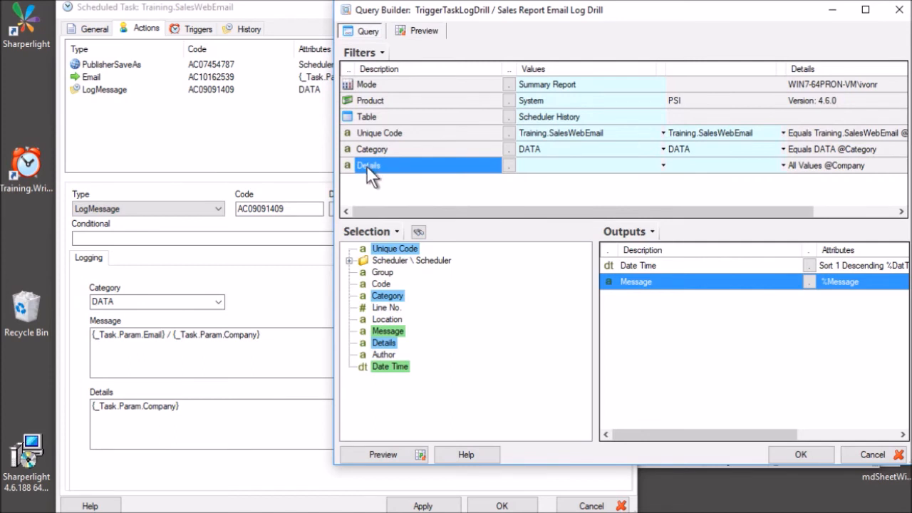
right_click(484, 163)
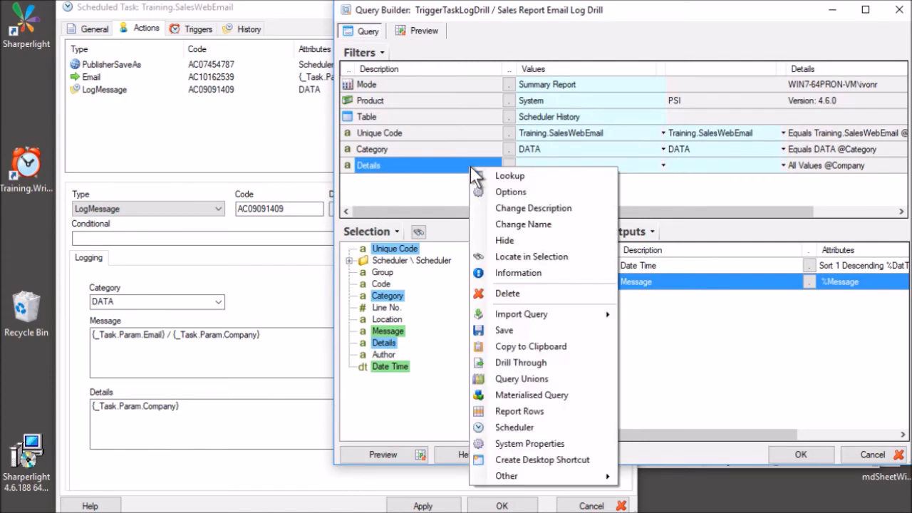
click(544, 224)
text(Company)
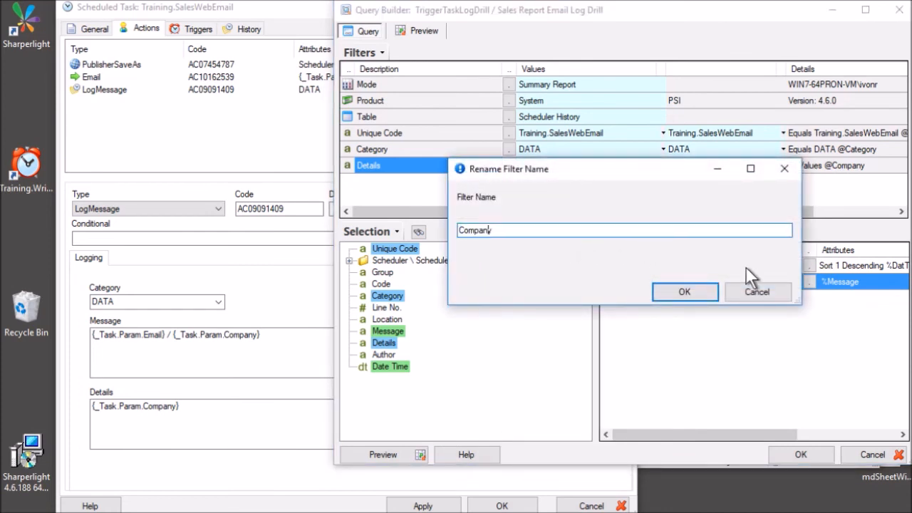
click(755, 292)
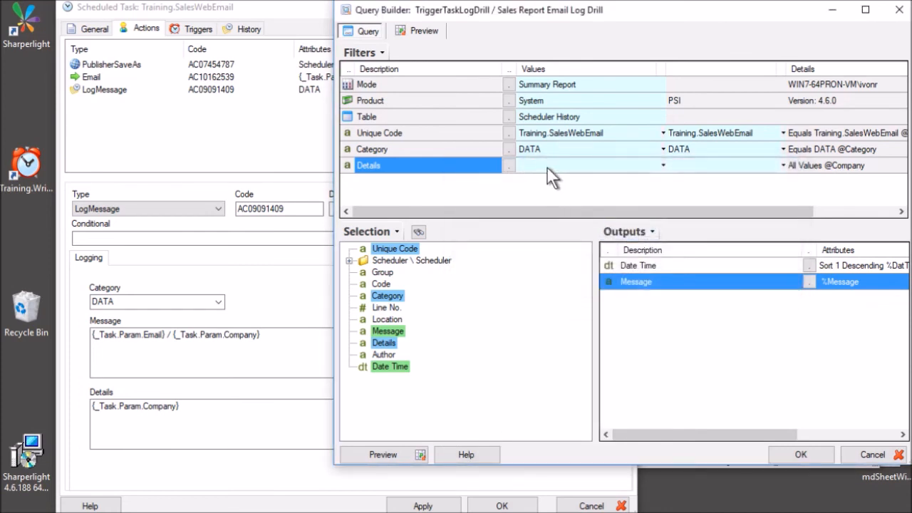
click(547, 169)
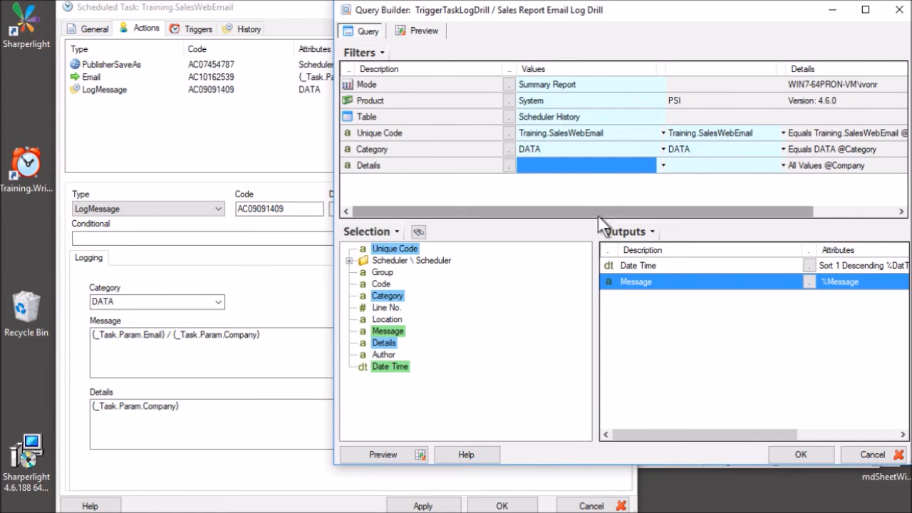
click(874, 456)
click(300, 512)
Reopen the OEC Computers UK Email Log History in the Sales Report By Company tab, then edit the query.
click(113, 59)
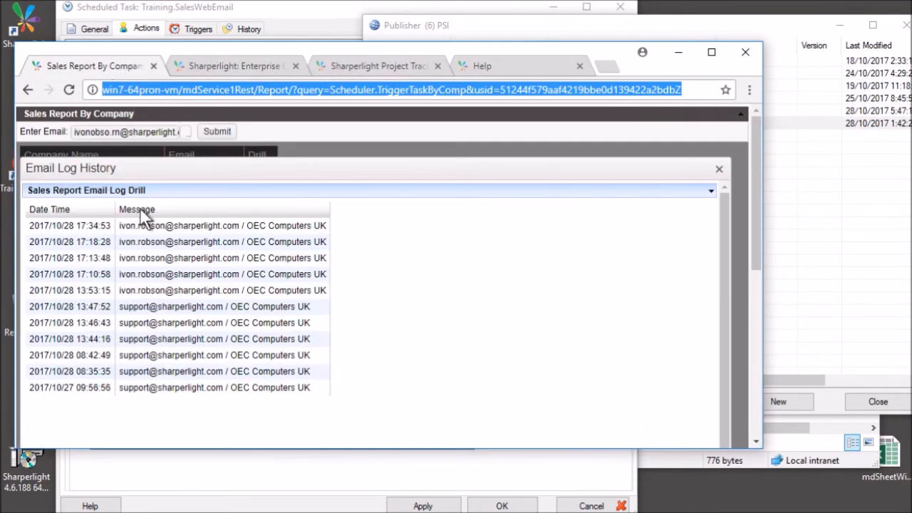
click(718, 171)
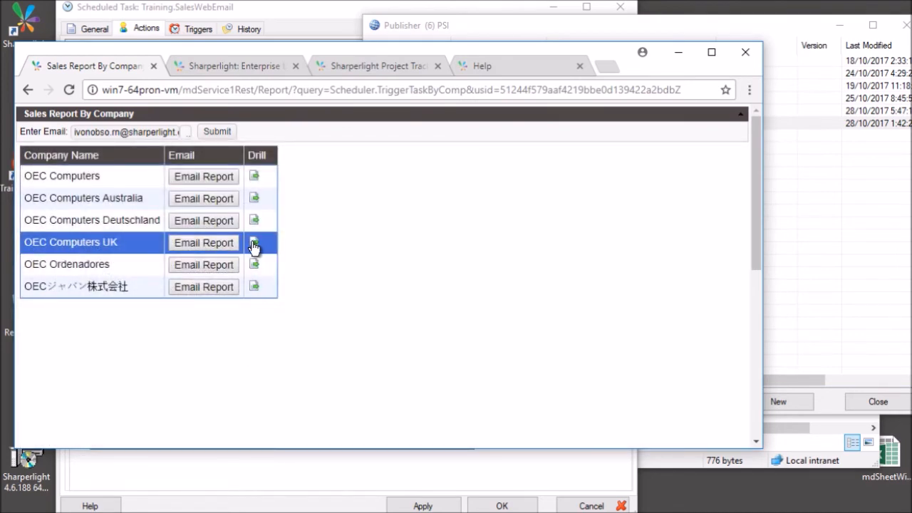
click(255, 245)
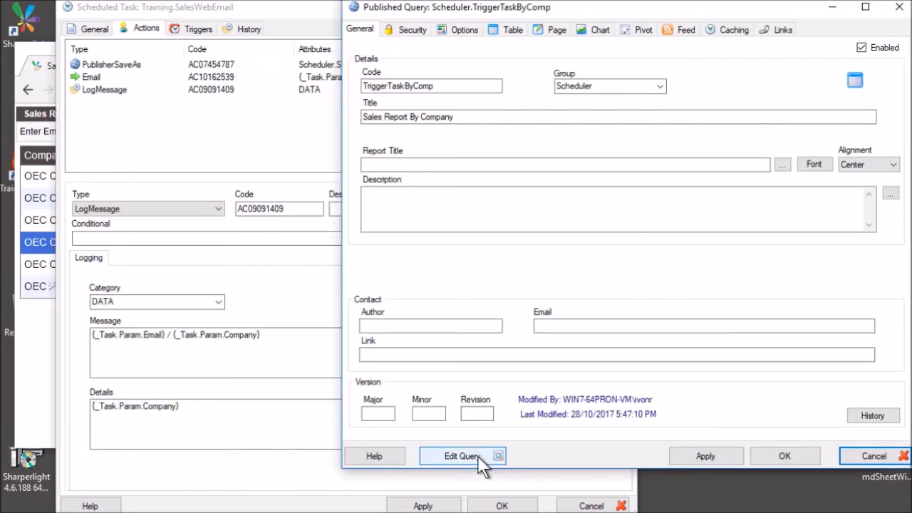
click(461, 455)
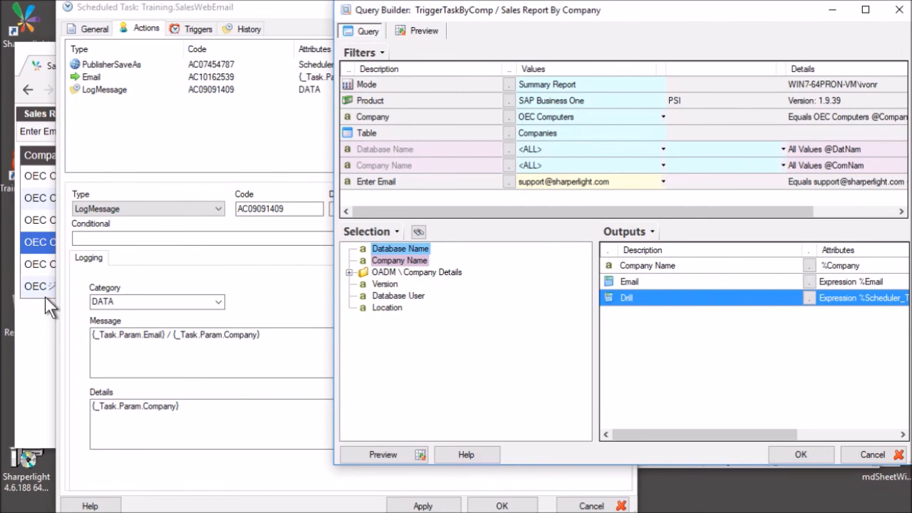
Inspect the existing Drill output's expression referencing the Scheduler.TriggerTaskLogDrill report code.
double_click(656, 298)
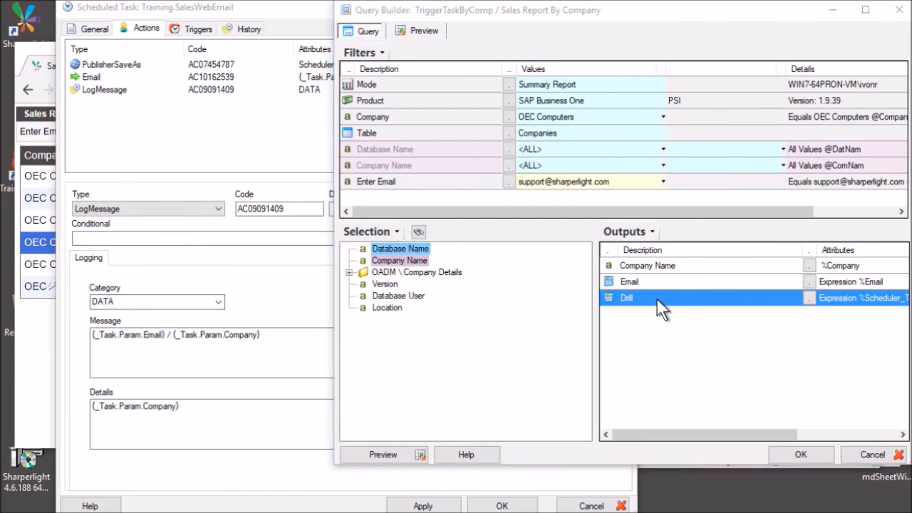
click(453, 158)
scroll(453, 158, down, 3)
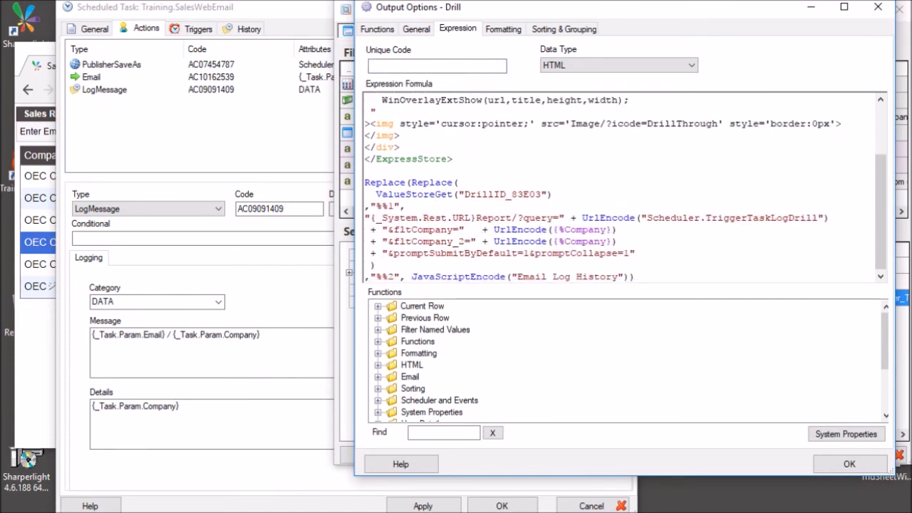
drag(646, 217, 817, 217)
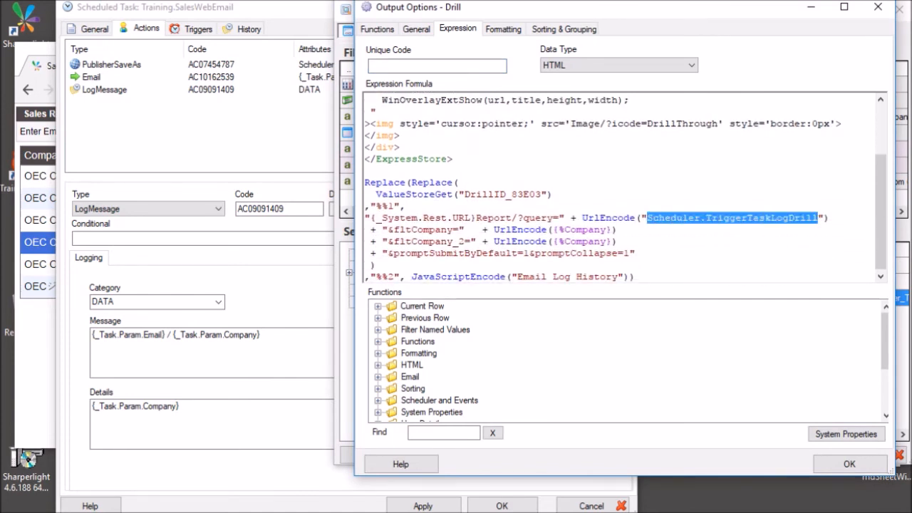
click(849, 464)
Start a Drill To link on Drill targeting Scheduler.TriggerTaskLogDrill, mapping the Company filter to Company Name.
right_click(611, 298)
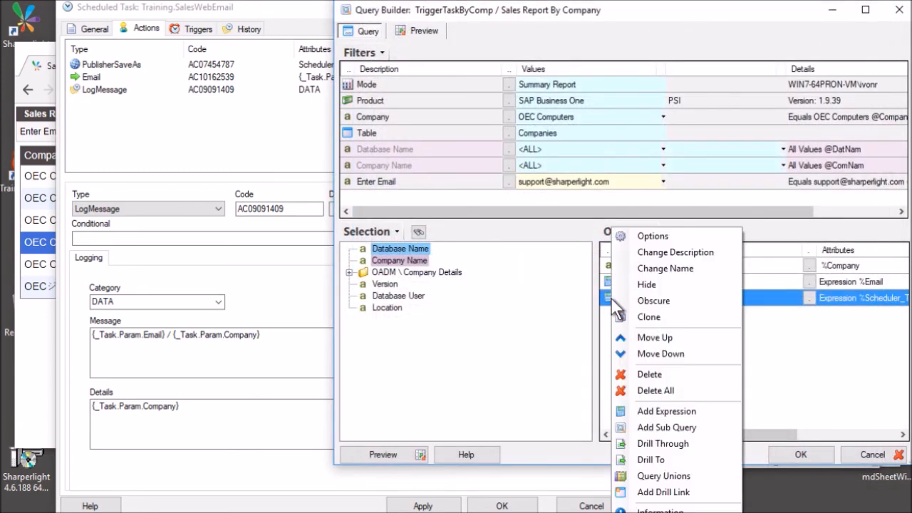
click(666, 459)
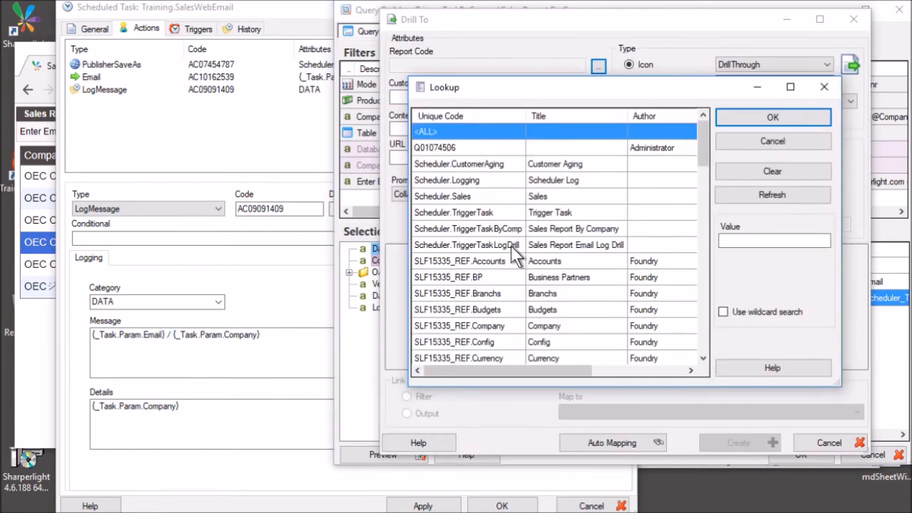
click(481, 244)
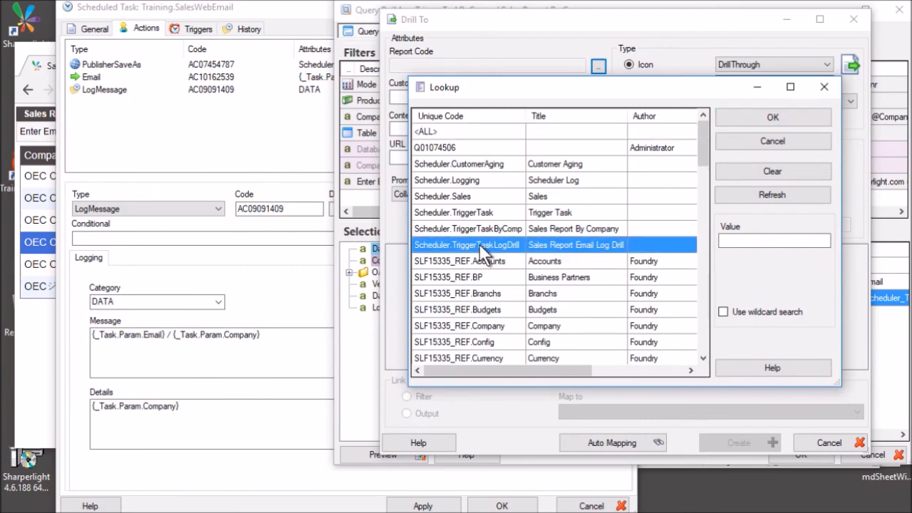
click(550, 245)
click(741, 120)
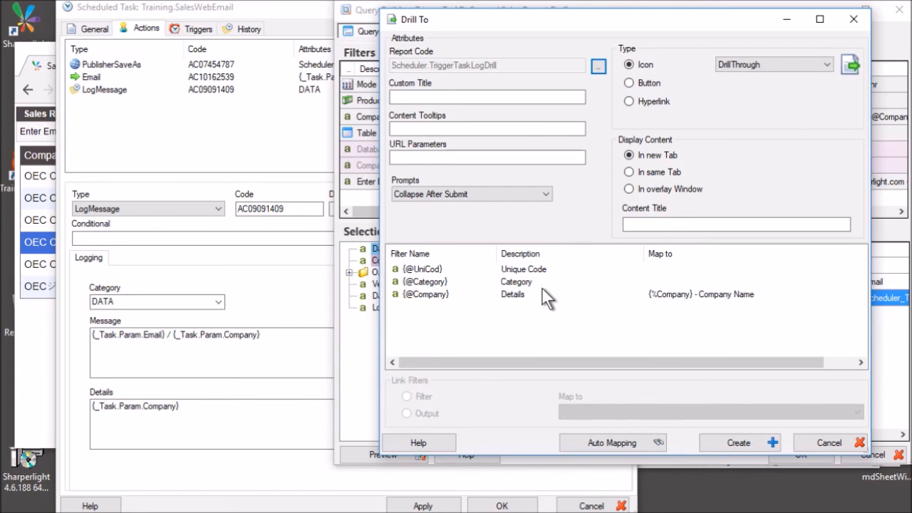
click(488, 289)
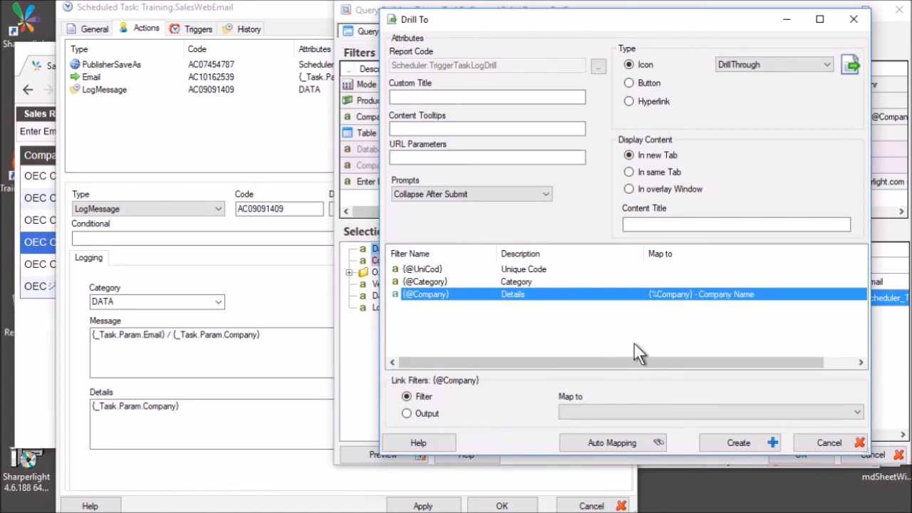
click(700, 411)
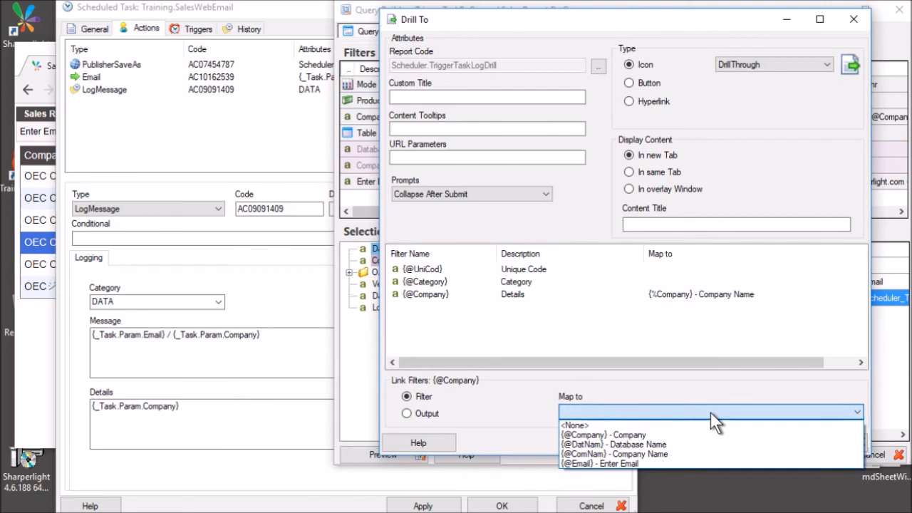
click(710, 411)
click(518, 288)
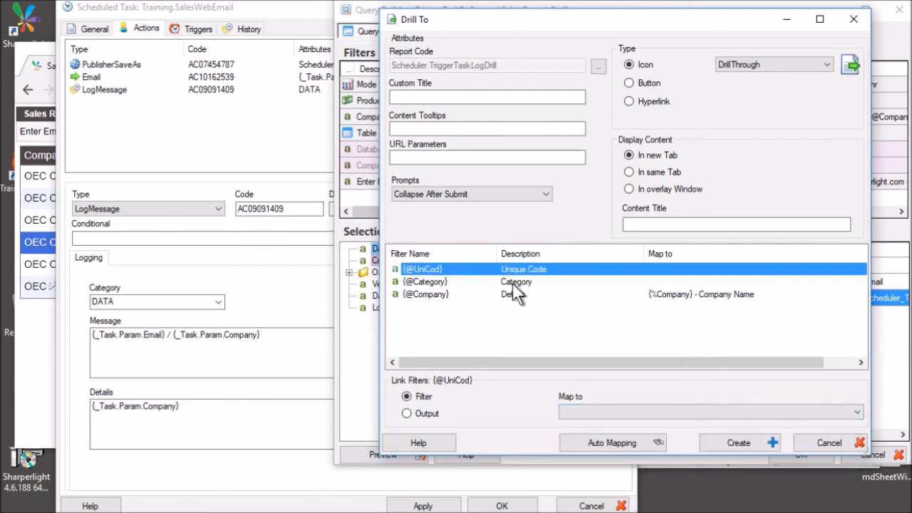
click(525, 296)
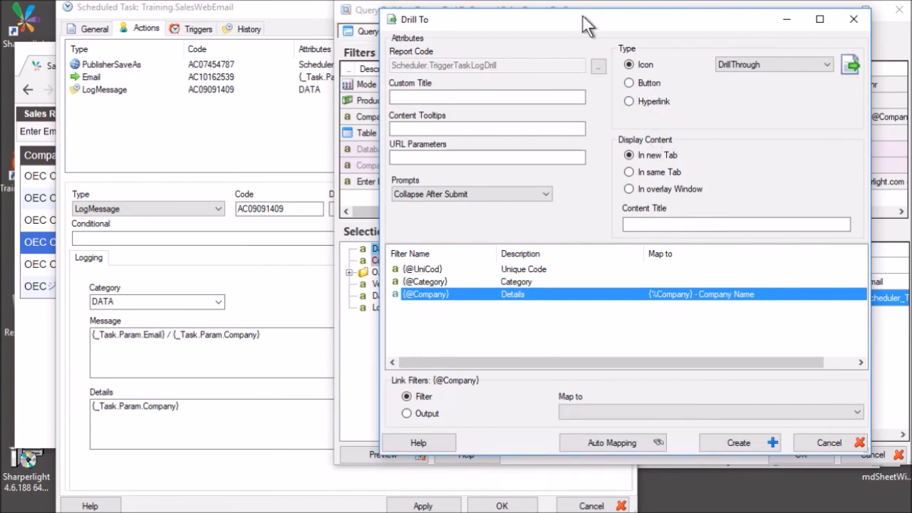
Keep the DrillThrough icon, display content In overlay Window, and create the new Drill output.
drag(587, 20, 513, 30)
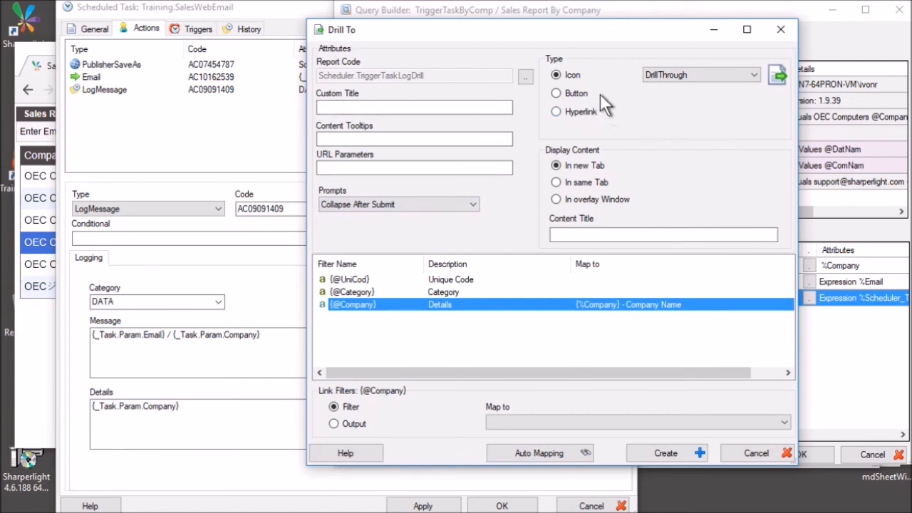
click(711, 69)
click(711, 69)
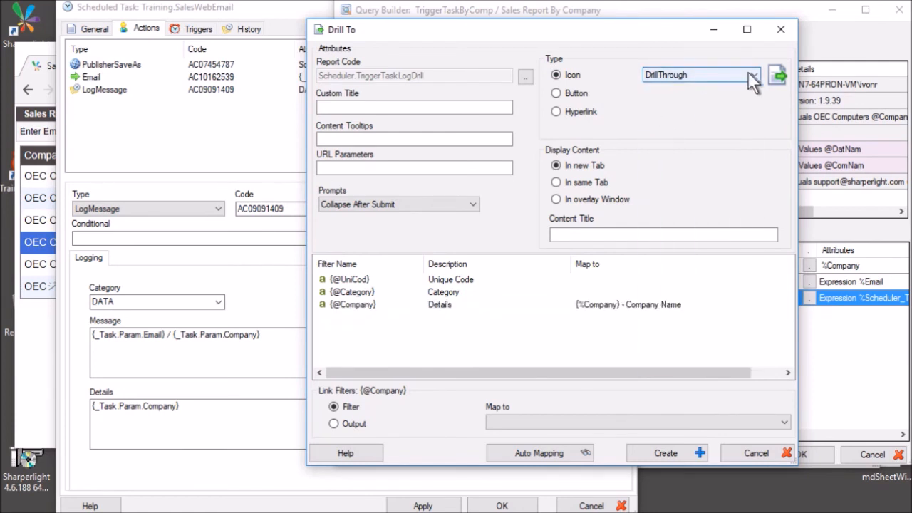
click(560, 199)
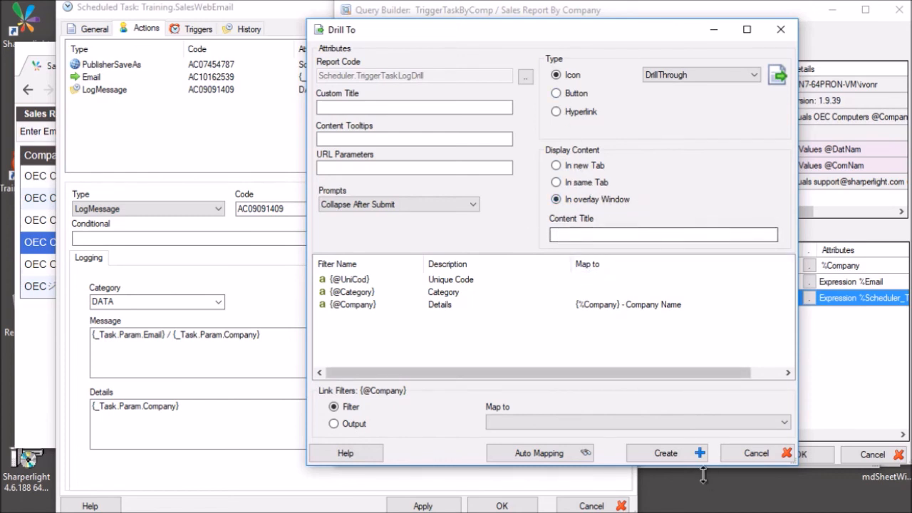
click(660, 450)
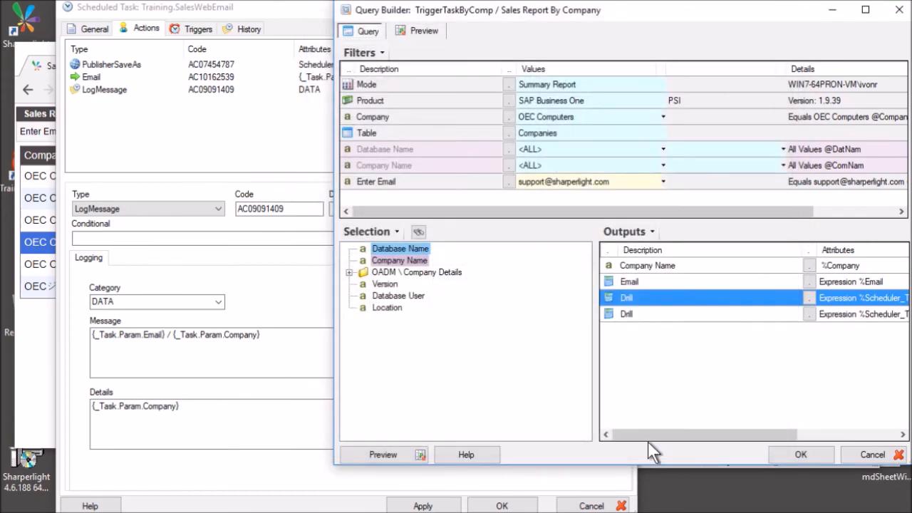
double_click(621, 297)
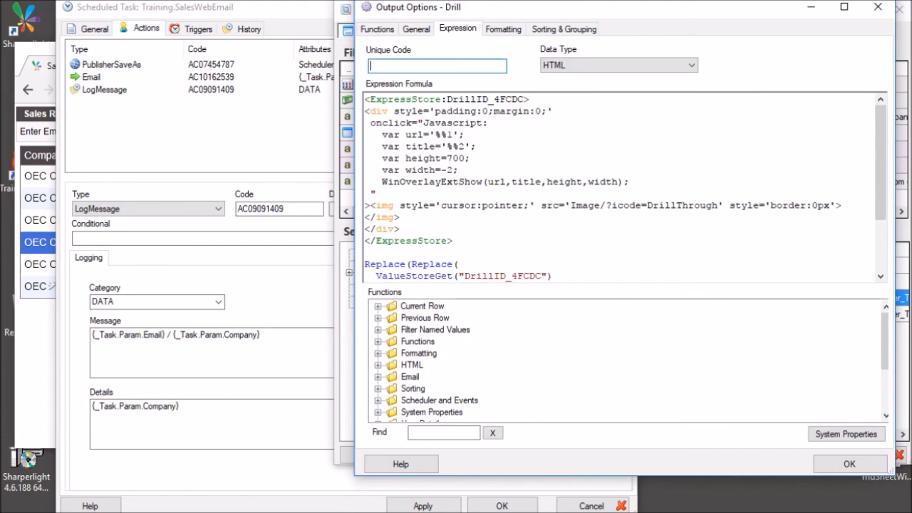
Scroll through the Drill output's generated overlay Expression Formula.
scroll(625, 189, down, 2)
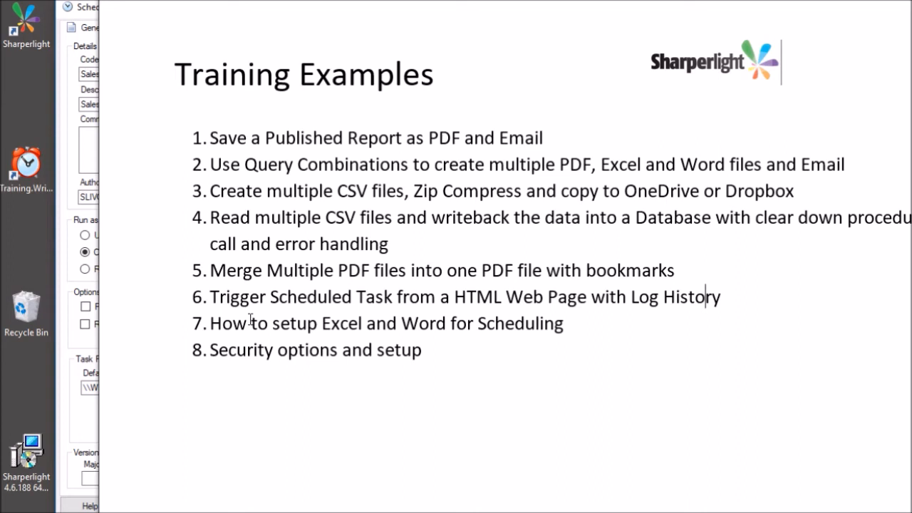
Bring the Training.SalesEmail scheduled task settings forward from behind the Training Examples slide.
click(69, 132)
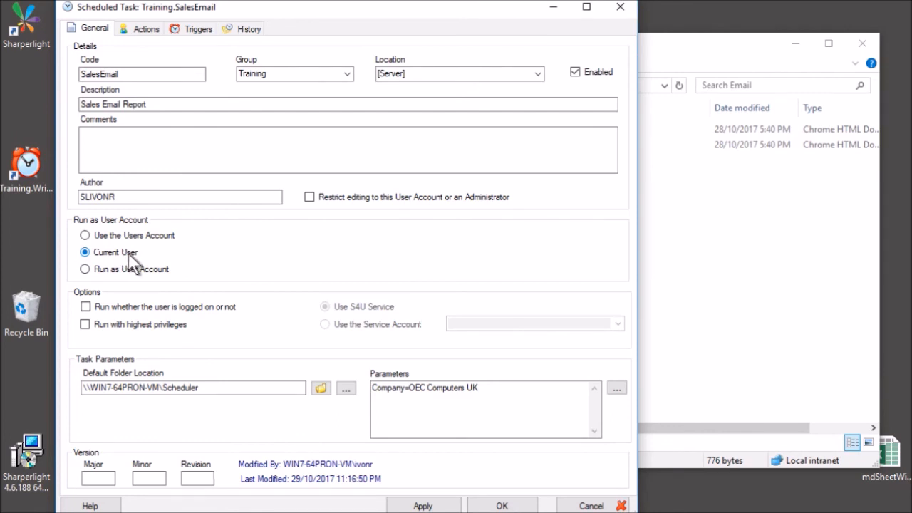
Check the task's Location choices and keep it running on the server.
mouse_move(169, 237)
click(538, 74)
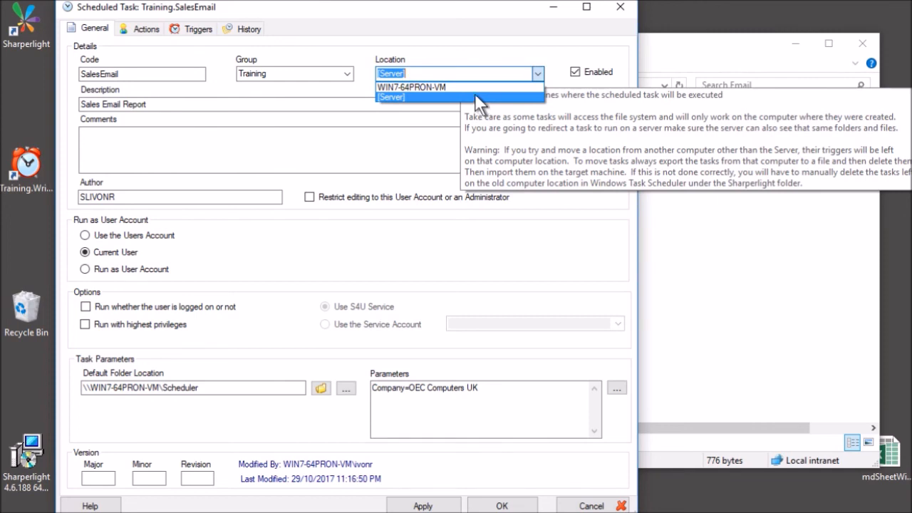
click(403, 97)
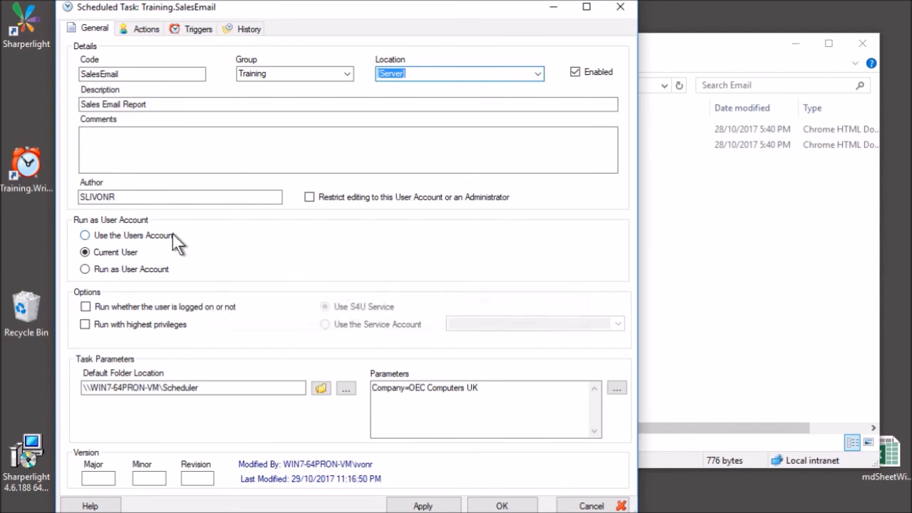
Enable 'Run whether the user is logged on or not', then show the task's four actions.
mouse_move(163, 273)
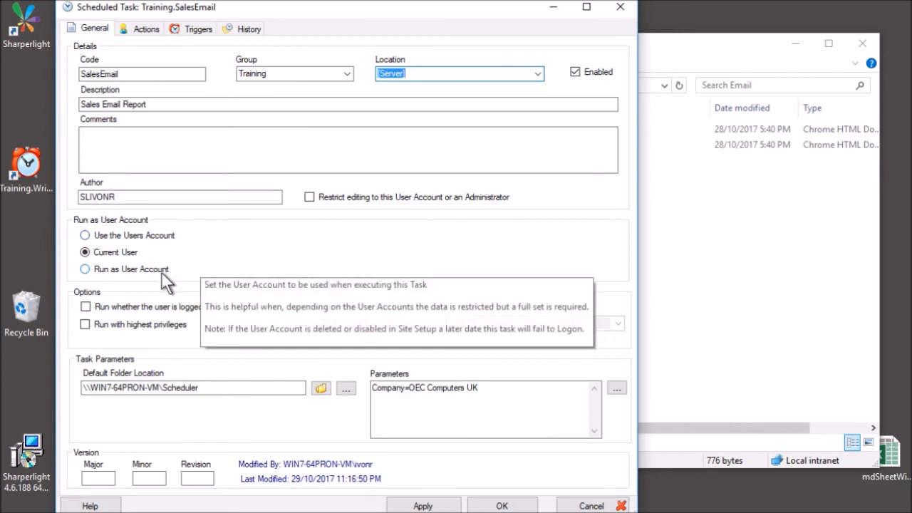
mouse_move(127, 261)
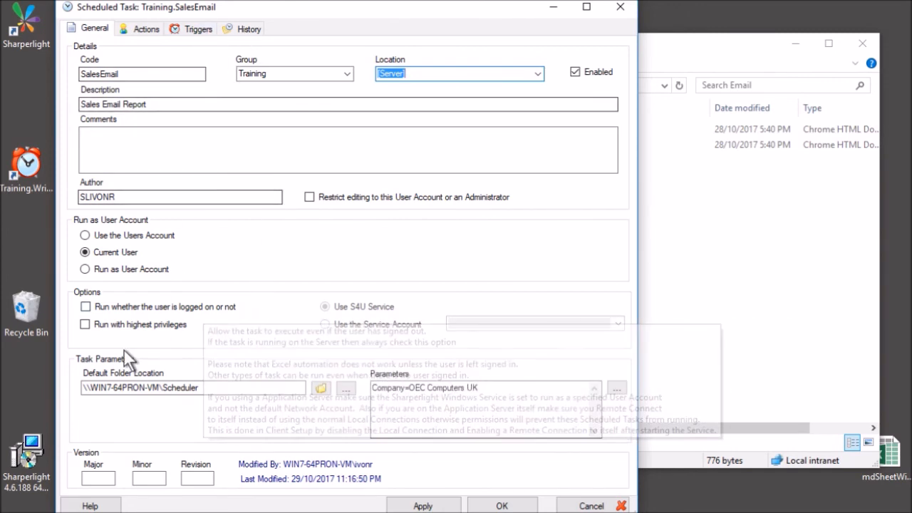
mouse_move(153, 312)
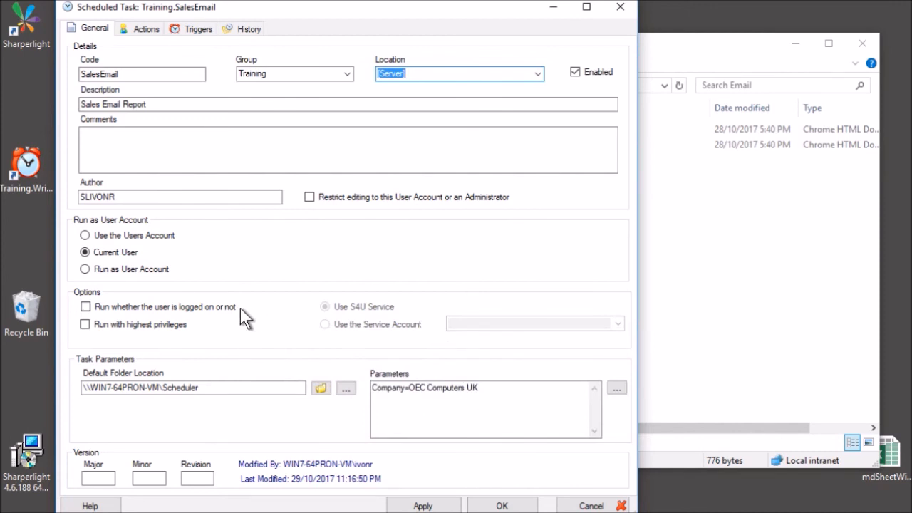
click(203, 306)
click(240, 308)
click(229, 308)
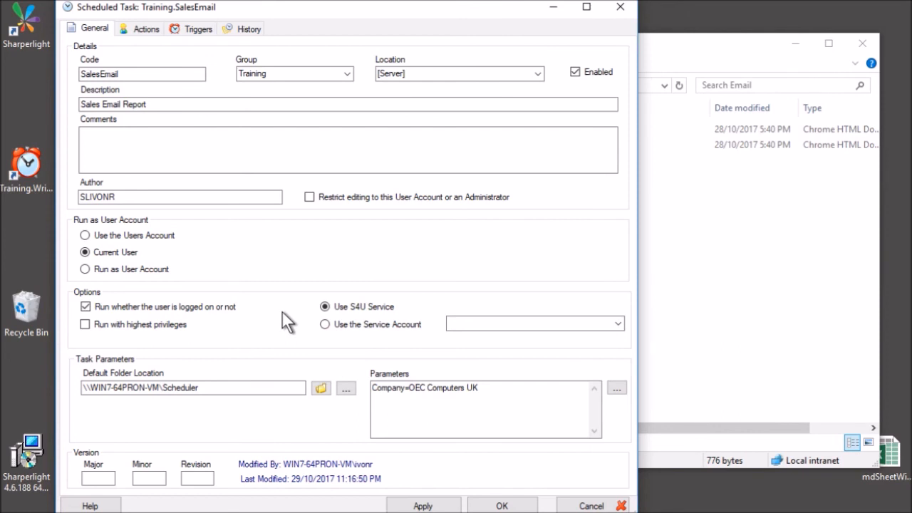
click(149, 29)
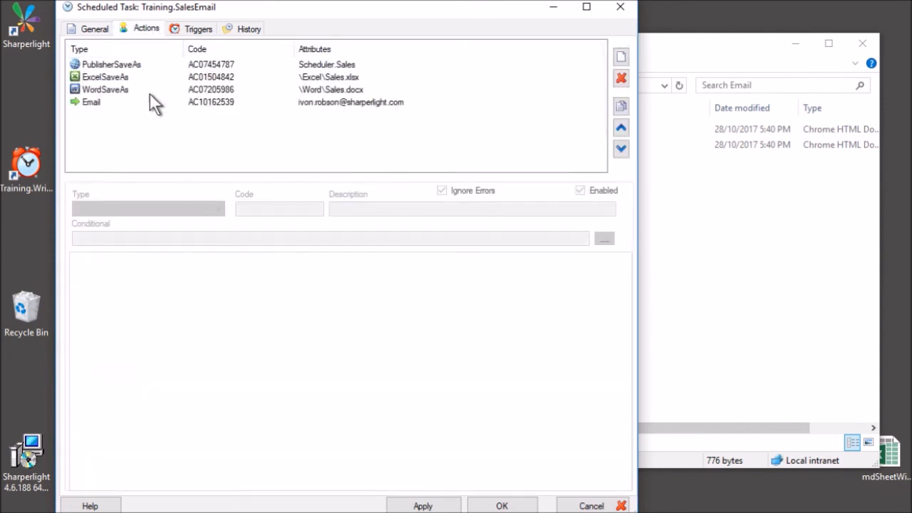
Review the Excel, Word and publisher PDF save actions' settings.
click(148, 76)
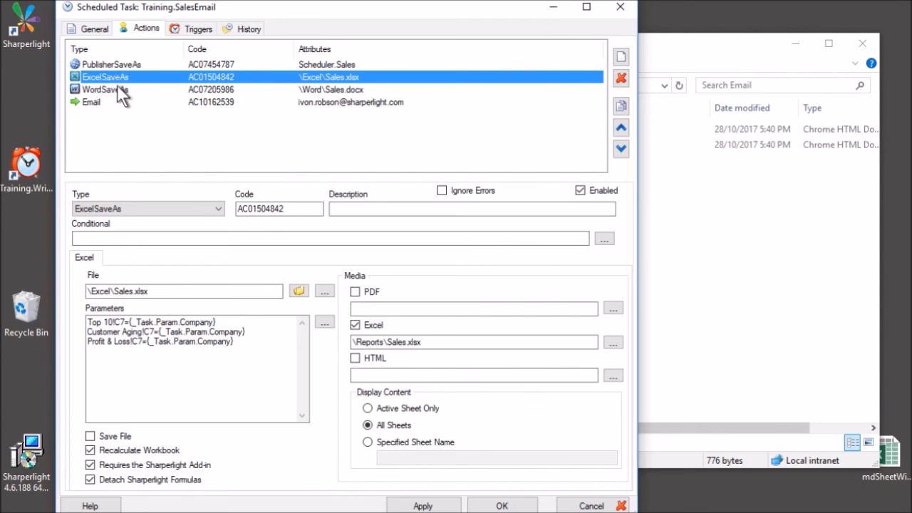
click(117, 89)
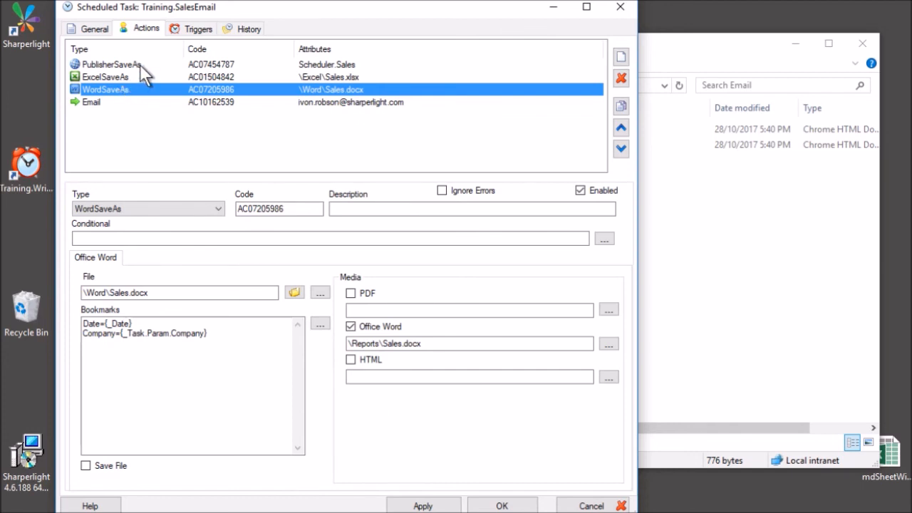
click(140, 64)
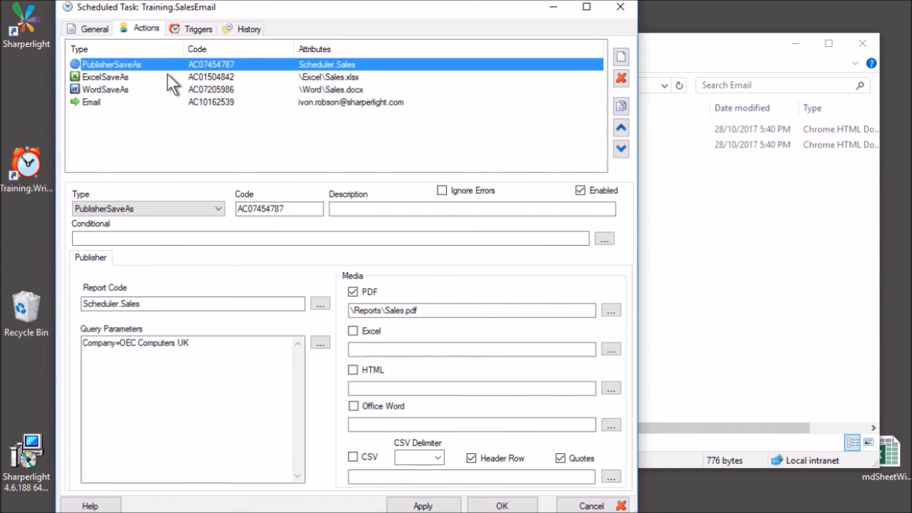
click(168, 76)
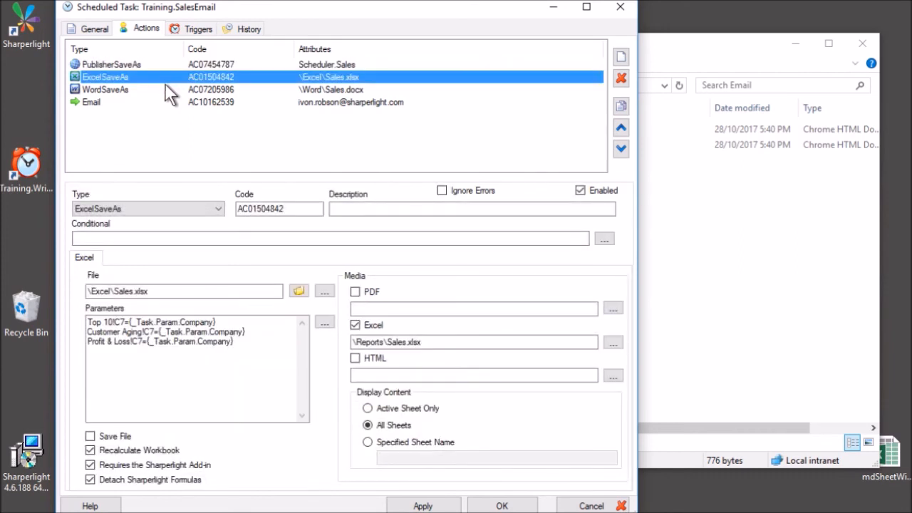
click(165, 85)
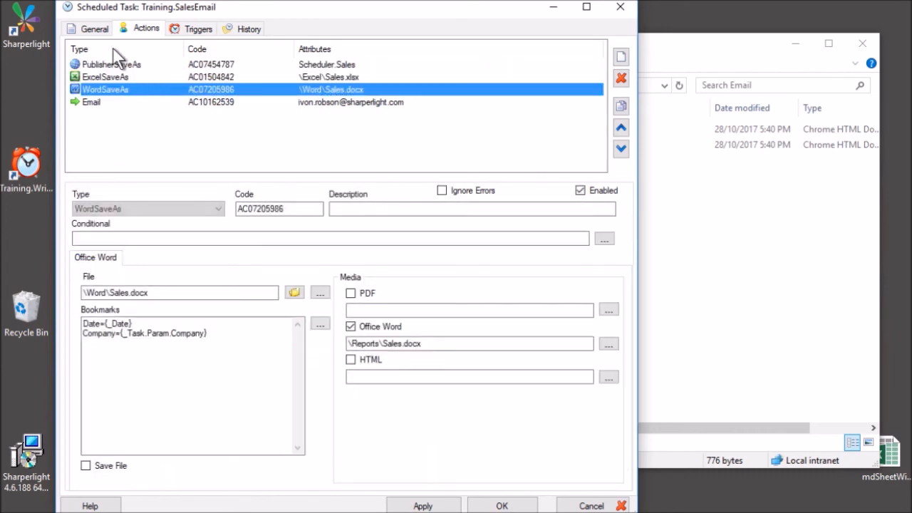
Untick 'Run whether the user is logged on or not', keeping the location as server.
click(95, 31)
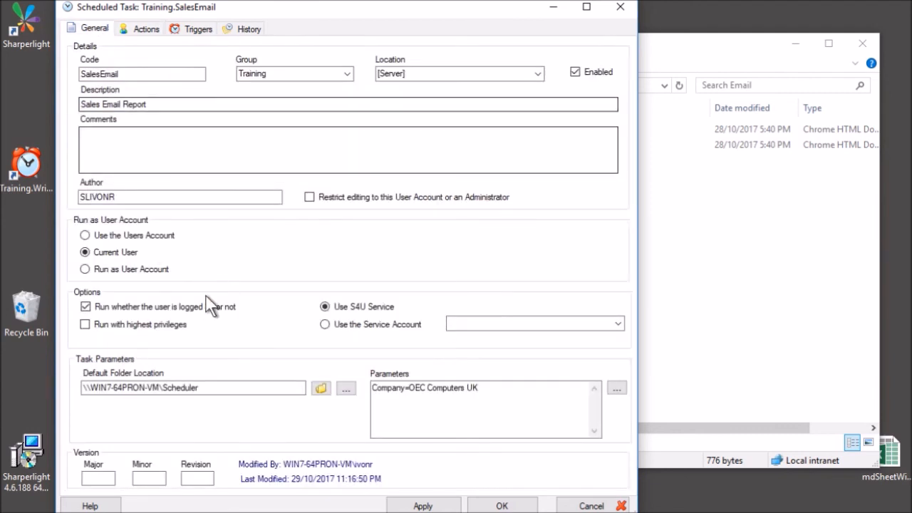
click(122, 305)
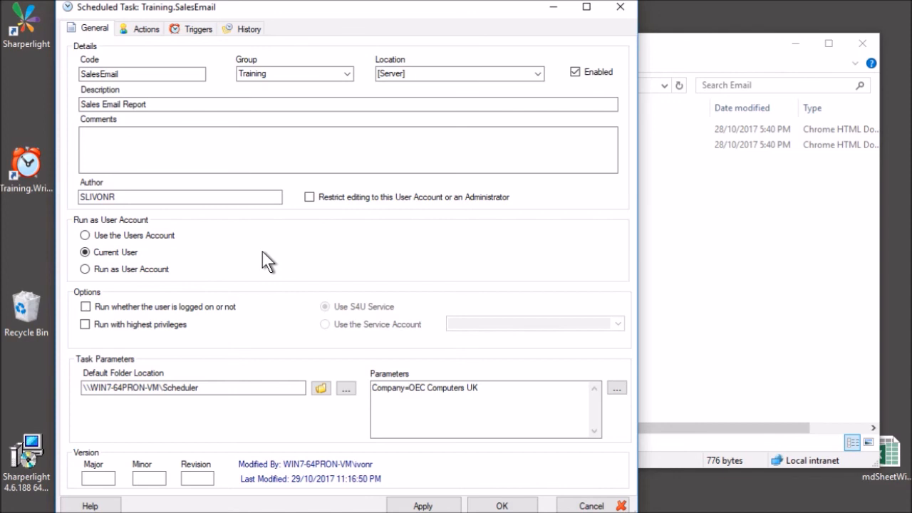
click(538, 74)
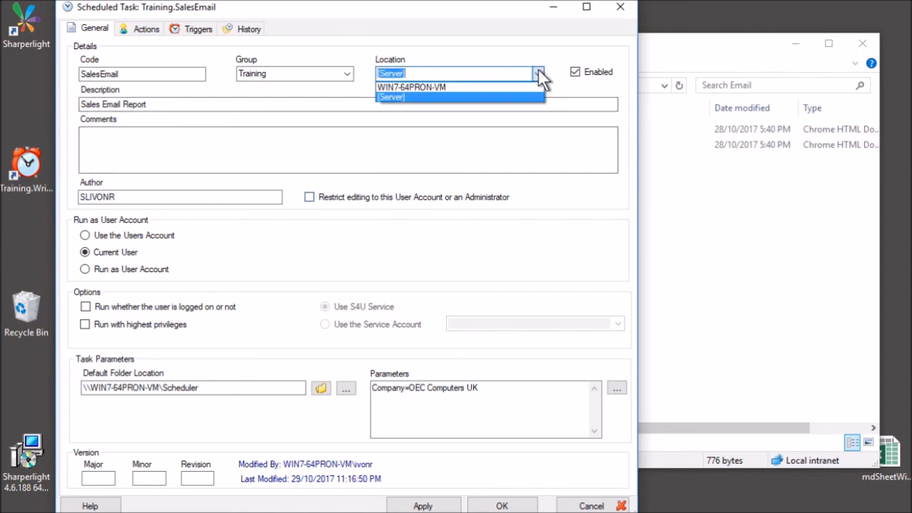
click(538, 69)
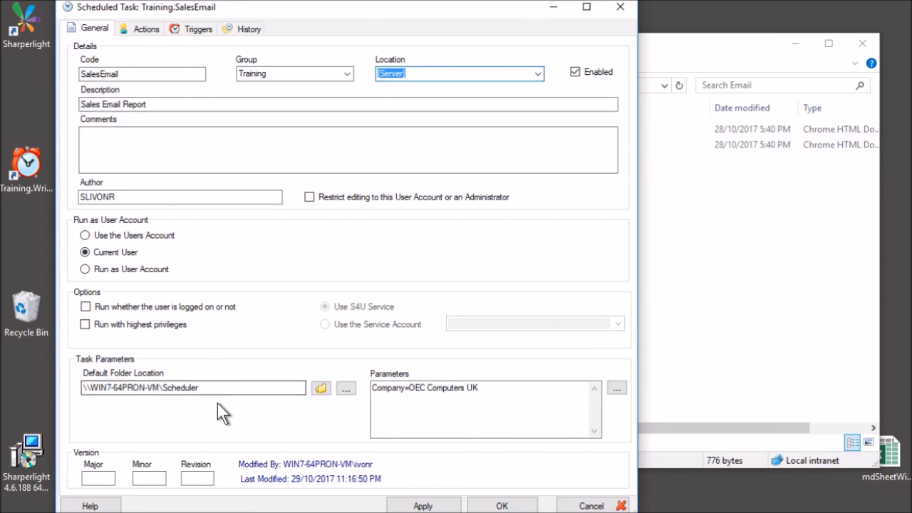
mouse_move(218, 403)
drag(249, 390, 45, 401)
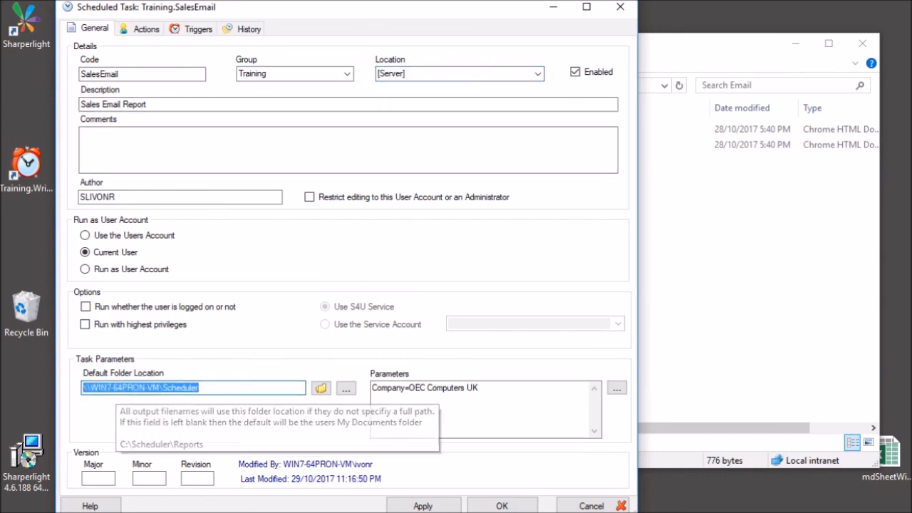
click(249, 389)
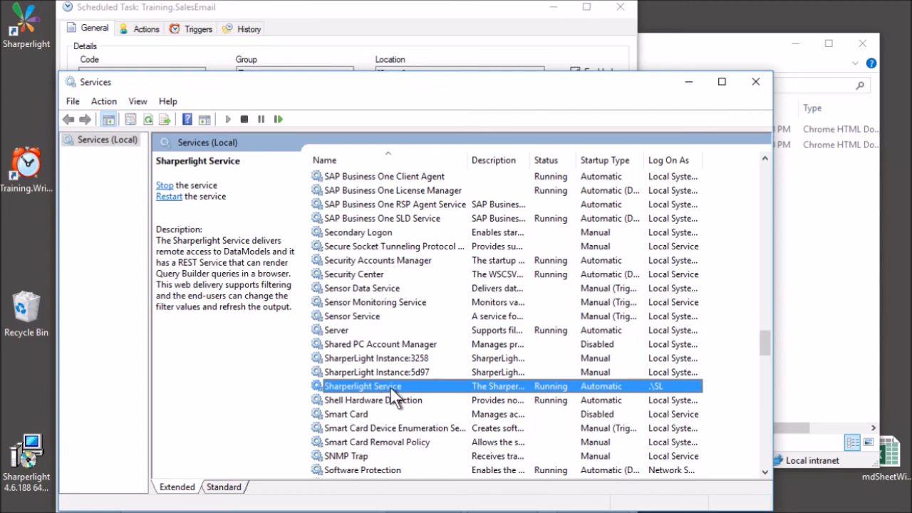
double_click(392, 386)
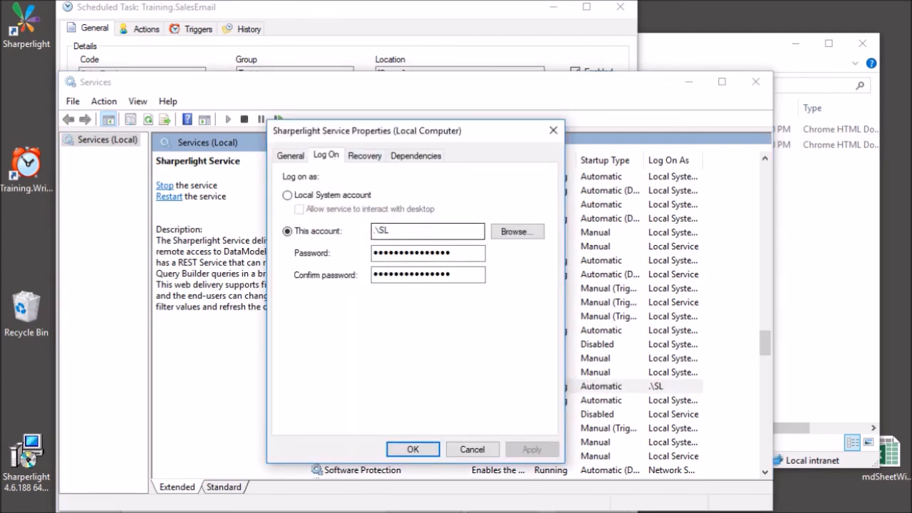
drag(390, 231, 359, 250)
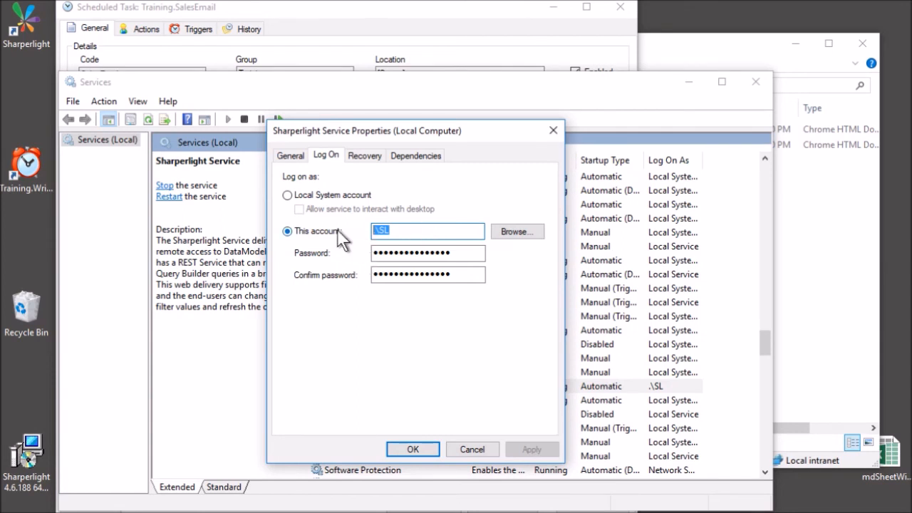
click(398, 231)
click(456, 253)
key(Return)
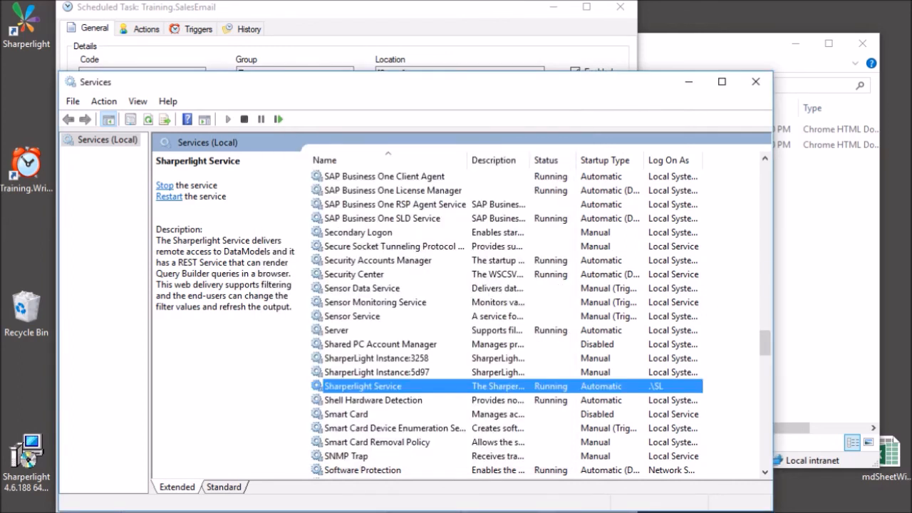
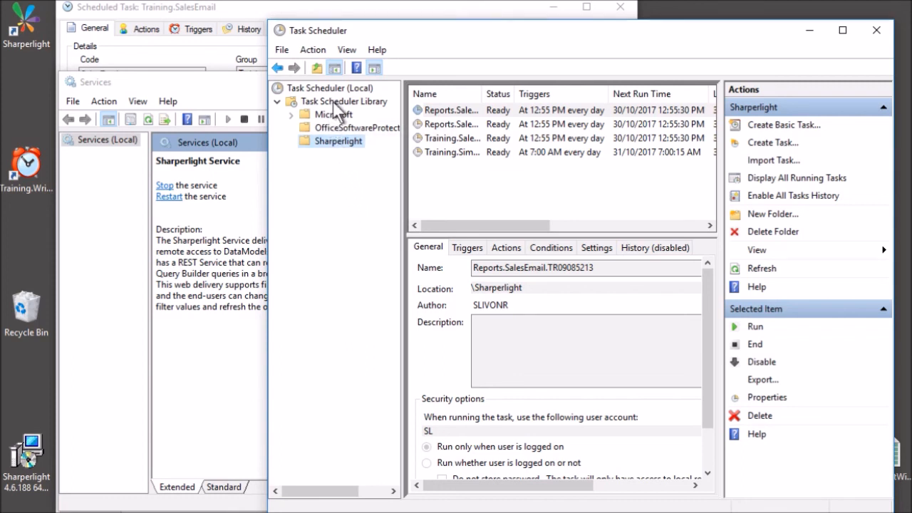
Compare the Reports.SalesEmail, Reports.SalesEmailByComp and Training.SalesEmail tasks, then bring up Training.SalesEmail's definition.
click(447, 111)
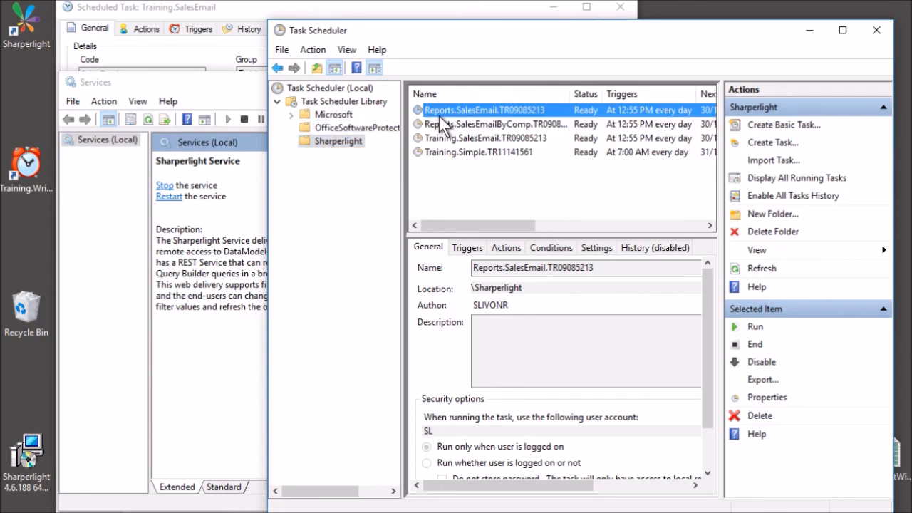
click(448, 121)
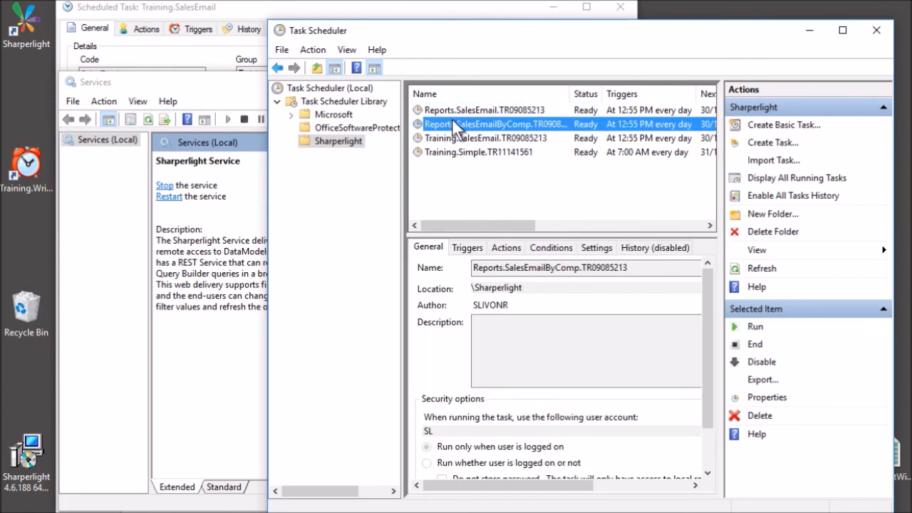
click(456, 111)
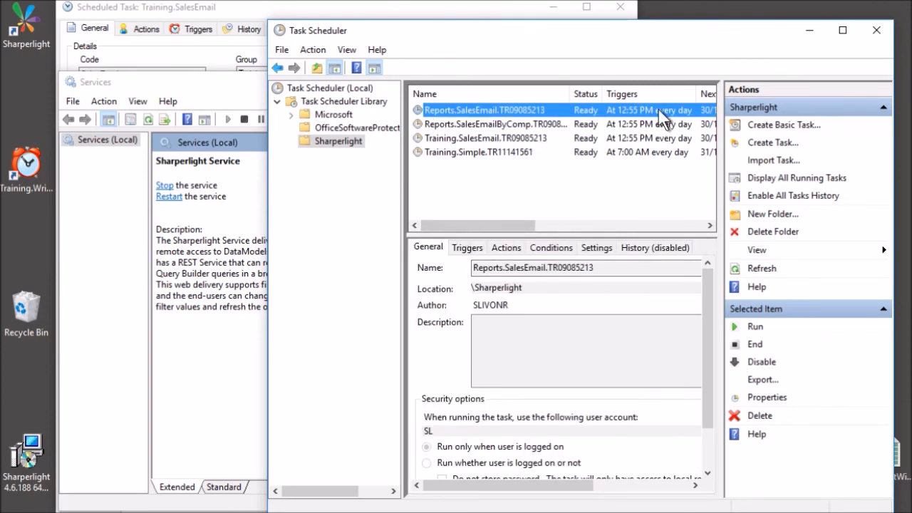
click(637, 124)
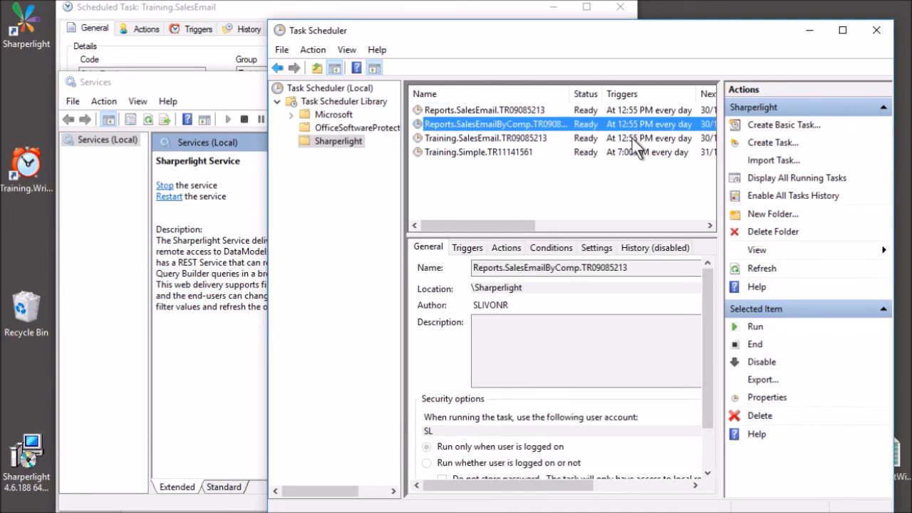
click(632, 139)
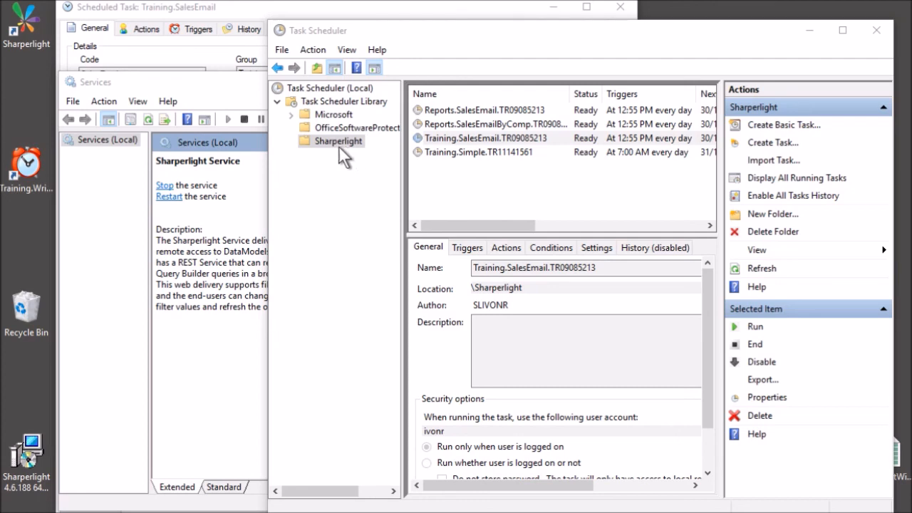
click(204, 8)
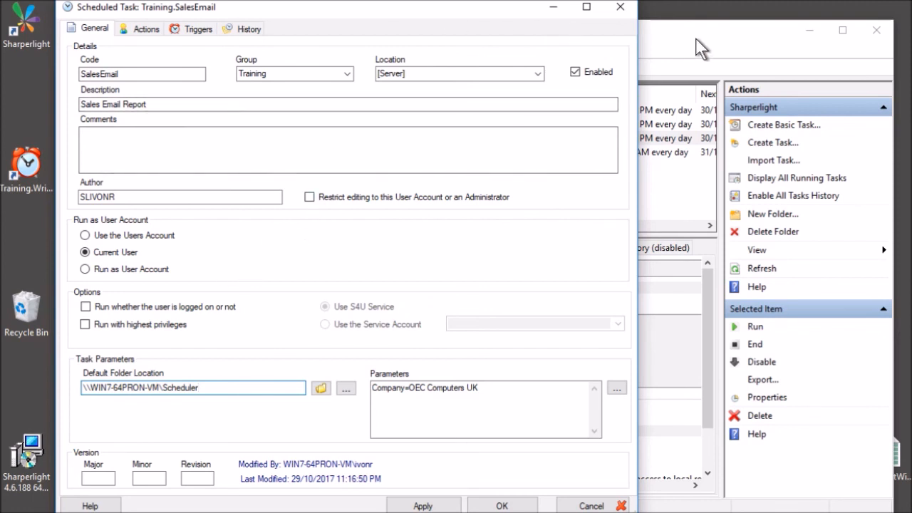
Open Site Setup at the Product Settings > System page.
click(123, 197)
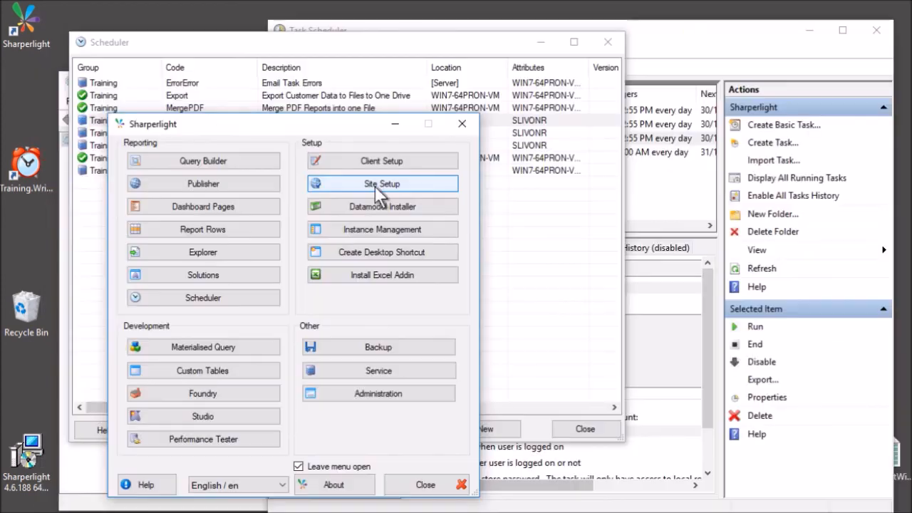
click(374, 184)
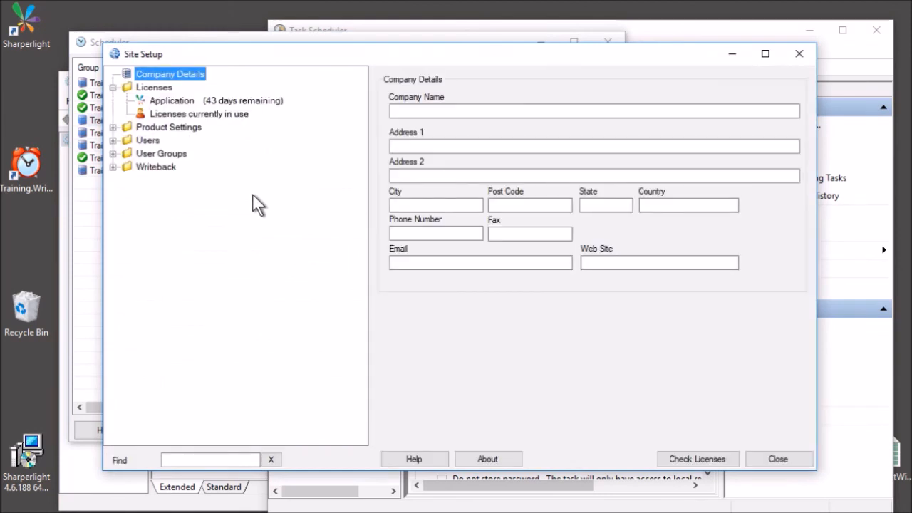
click(112, 127)
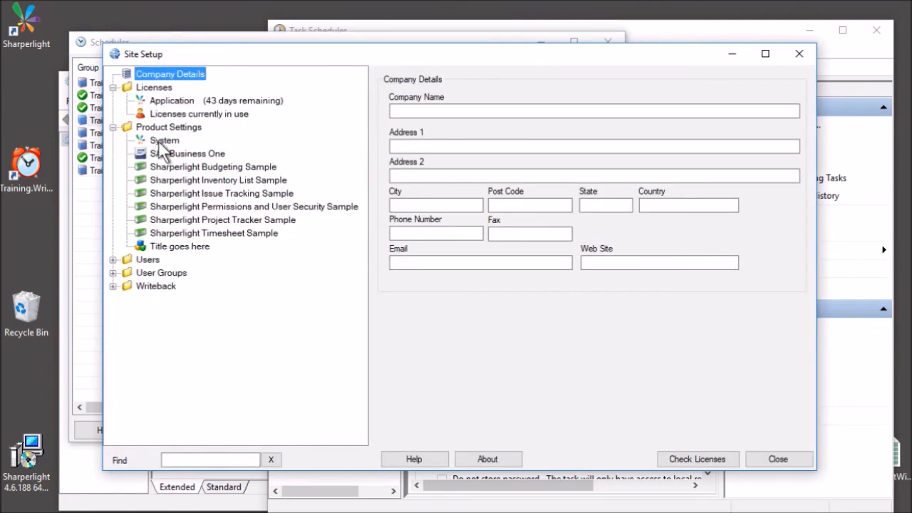
click(164, 142)
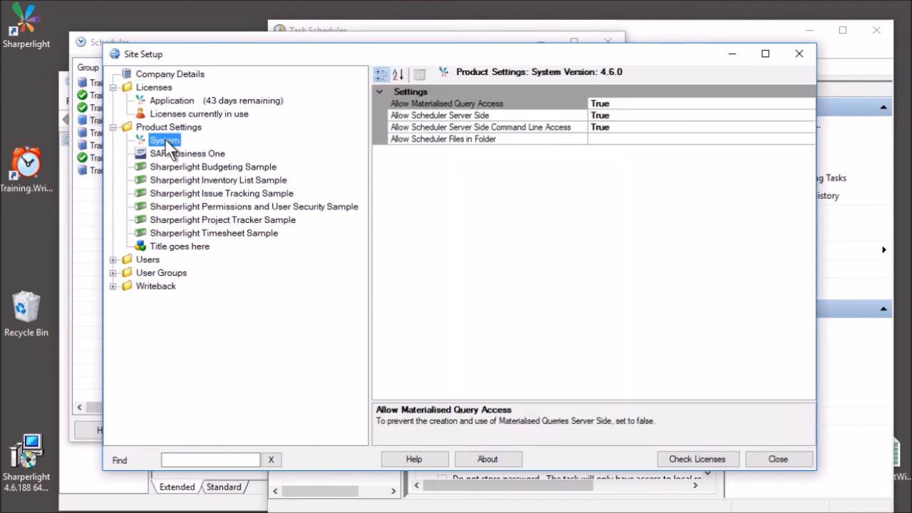
Keep Allow Scheduler Server Side set to True and check Allow Scheduler Files in Folder.
click(463, 126)
click(461, 114)
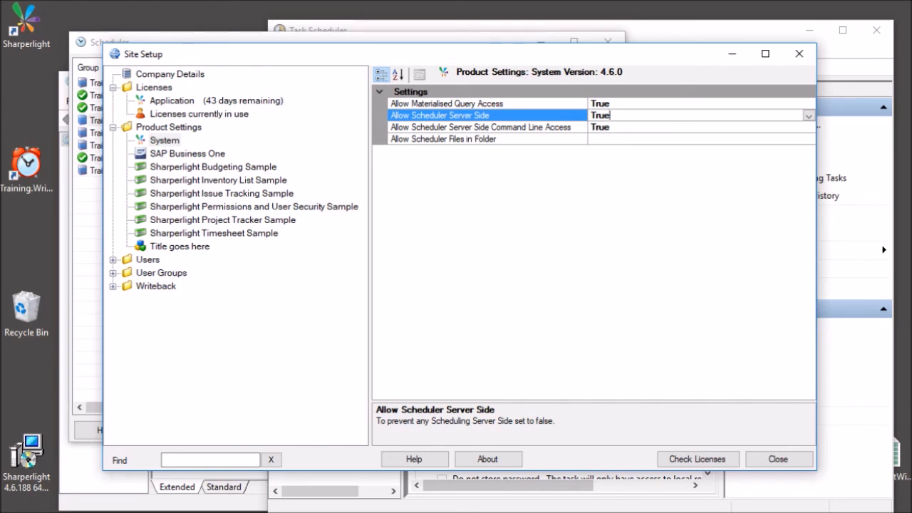
click(808, 115)
click(669, 125)
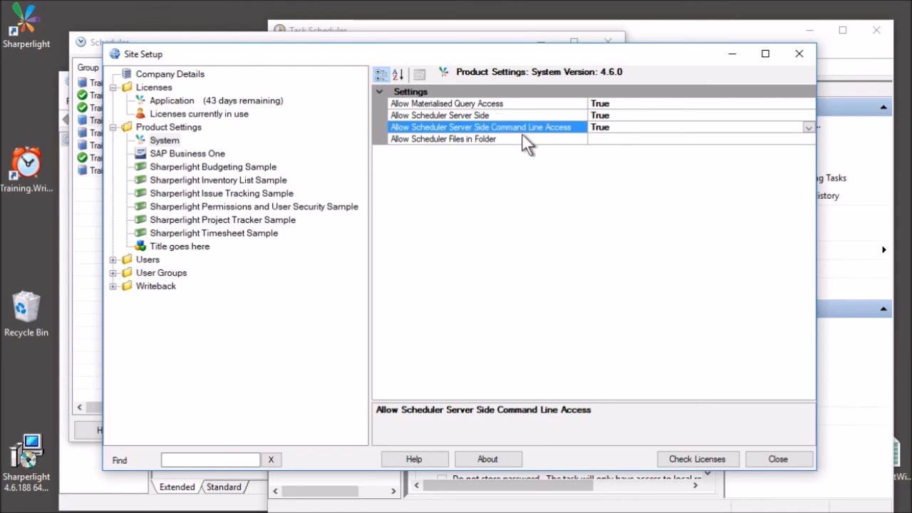
click(473, 139)
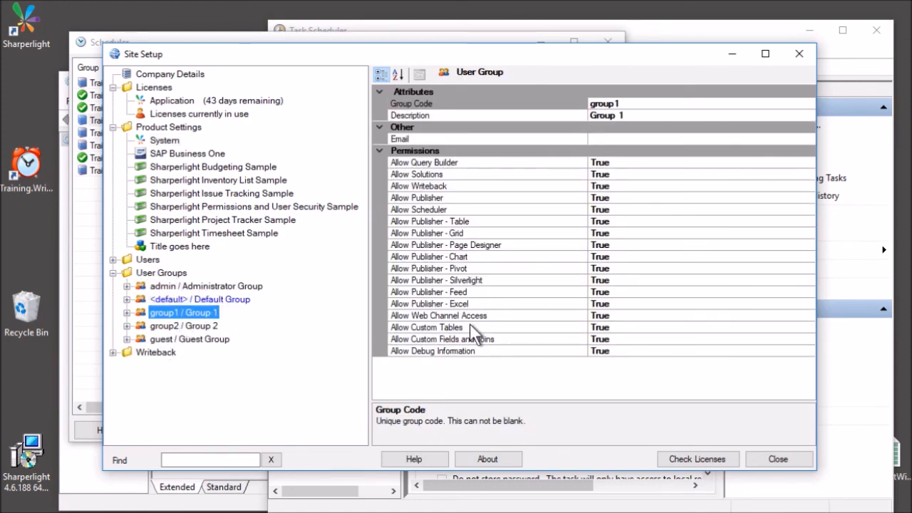
Set Group 1's Allow Scheduler permission to False, reviewing the neighbouring Web Channel and Publisher permissions.
click(490, 315)
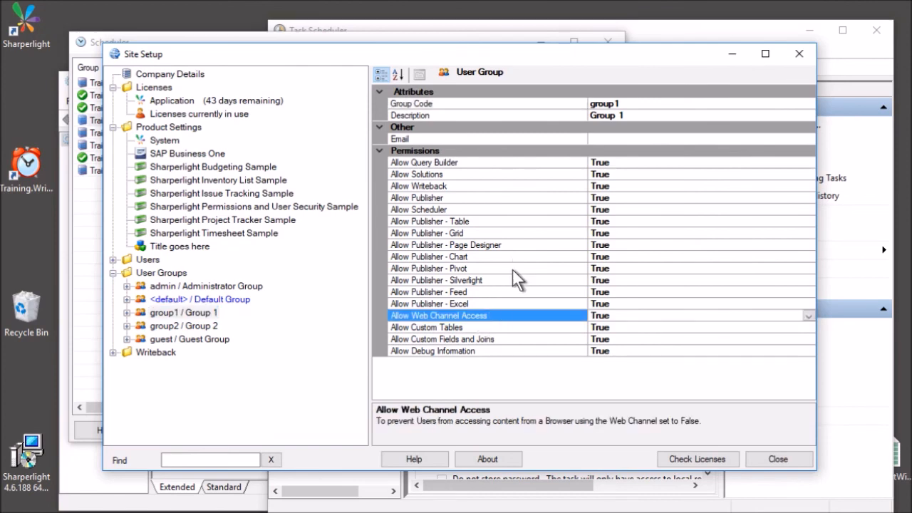
click(487, 209)
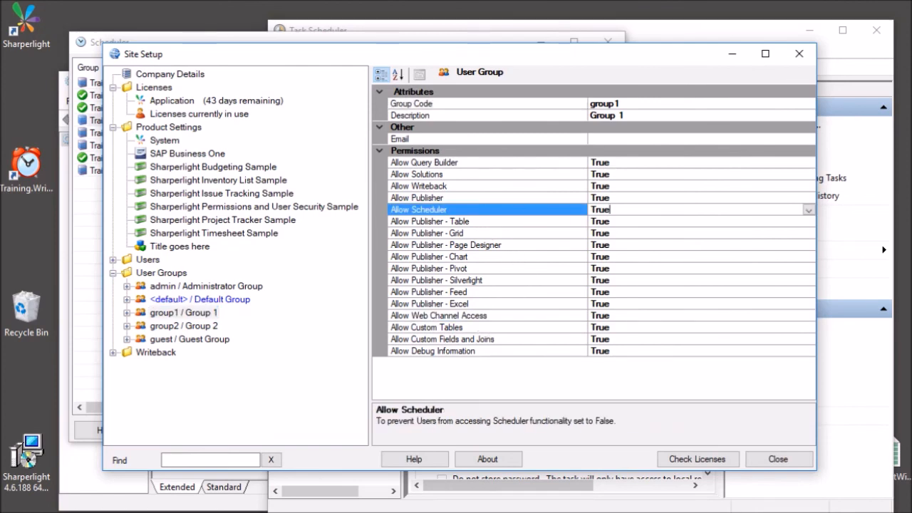
double_click(618, 209)
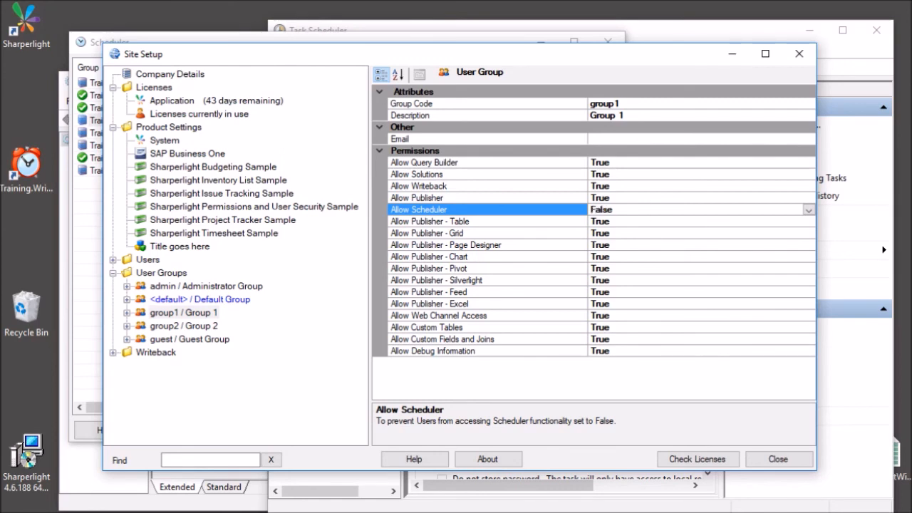
click(617, 222)
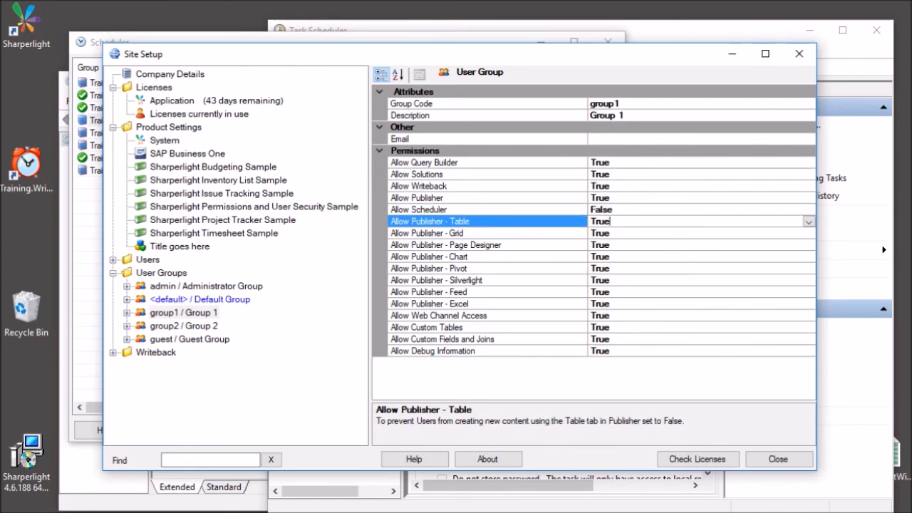
click(545, 256)
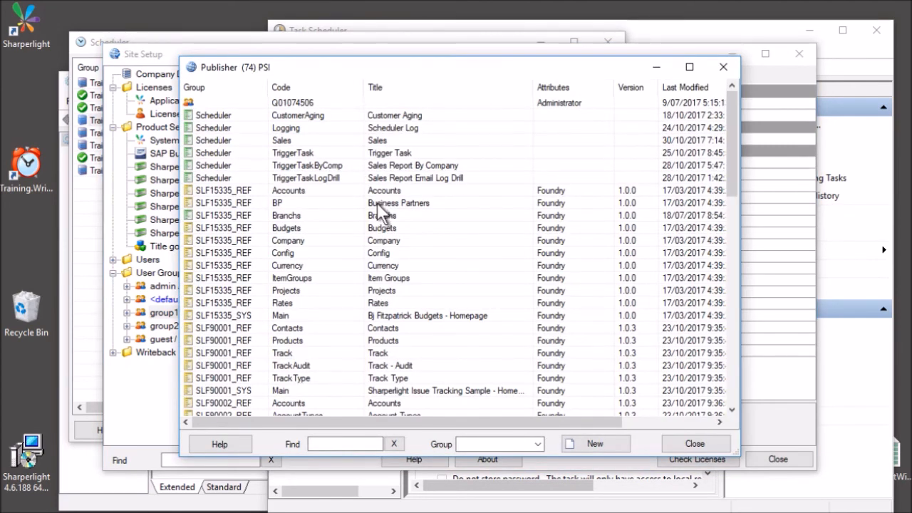
Open the SLF15335_REF.Budgets published query's Caching options.
click(378, 202)
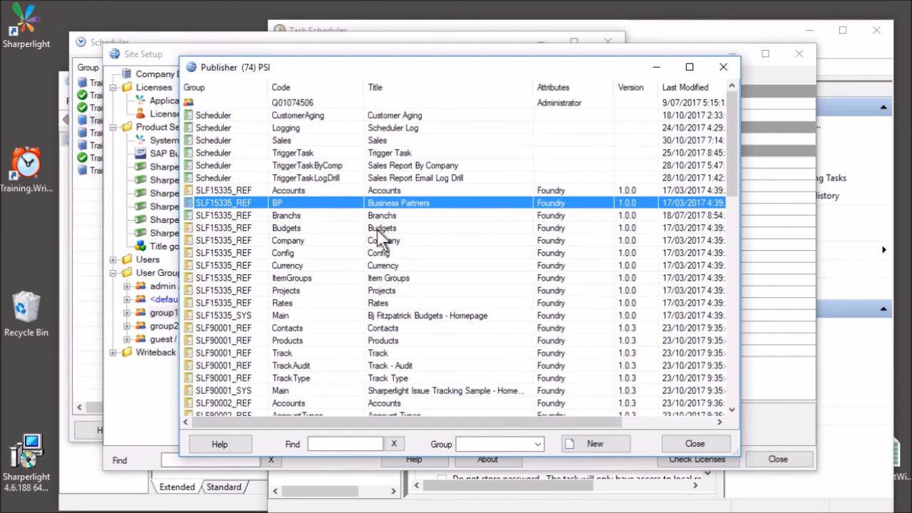
click(377, 229)
double_click(377, 229)
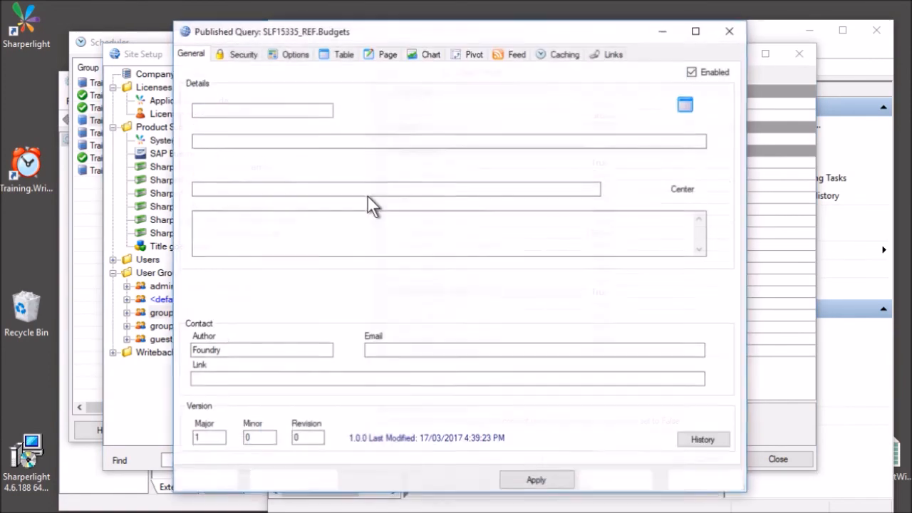
click(558, 52)
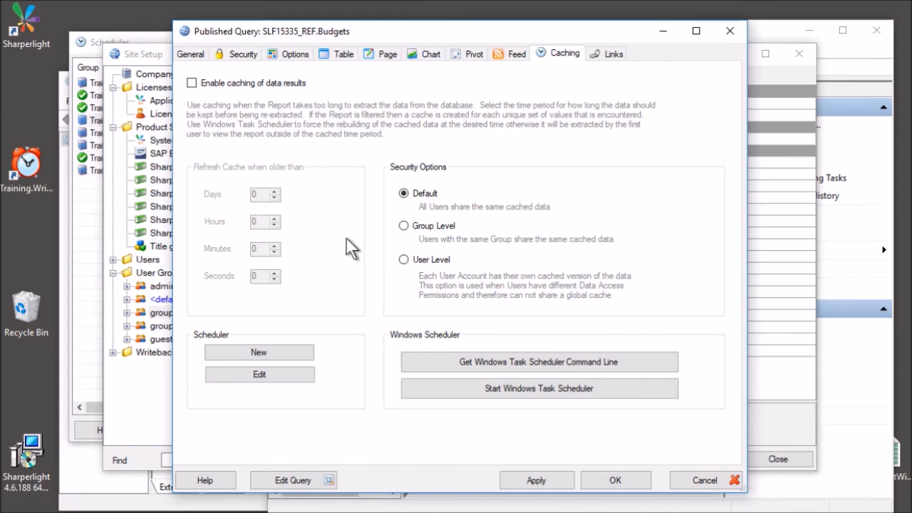
Enable caching of data results, set the hours and days refresh values, and create a refresh task.
click(216, 86)
double_click(255, 221)
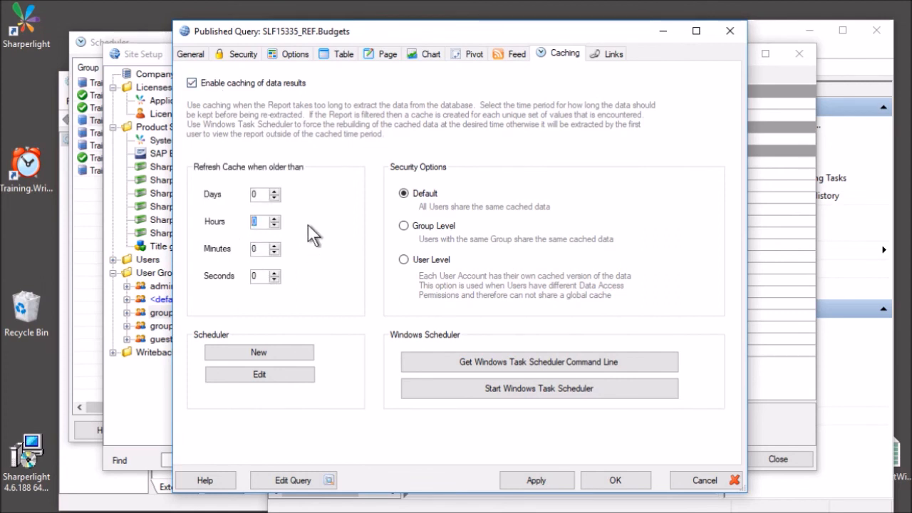
double_click(254, 193)
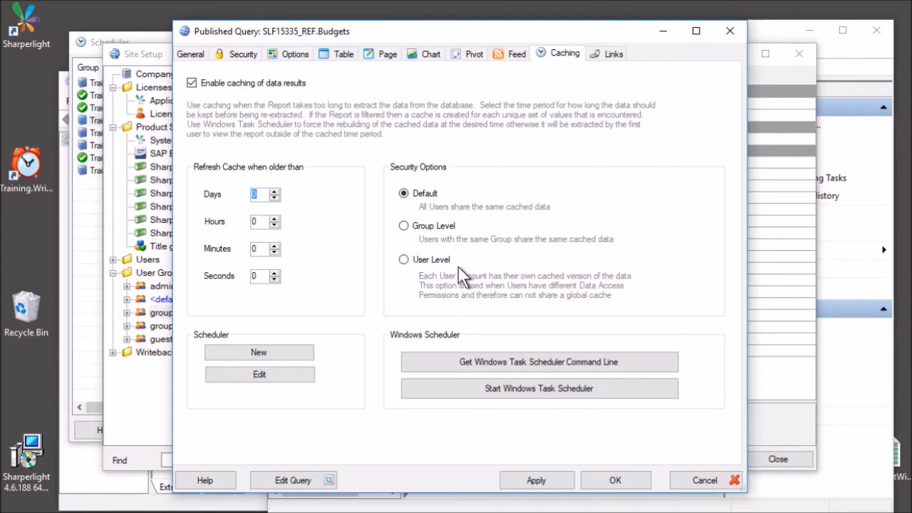
click(230, 354)
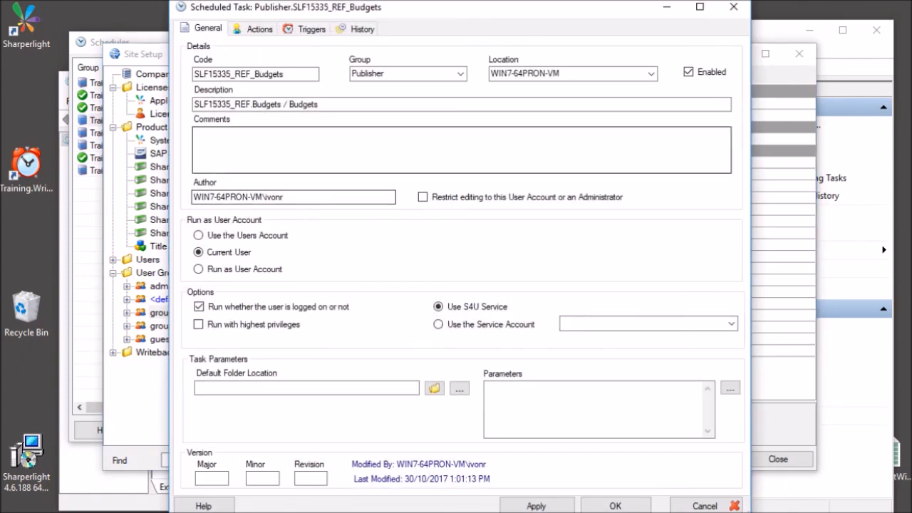
Review the Budgets cache task's Daily 5:00 AM trigger and its PublisherCache action.
click(299, 130)
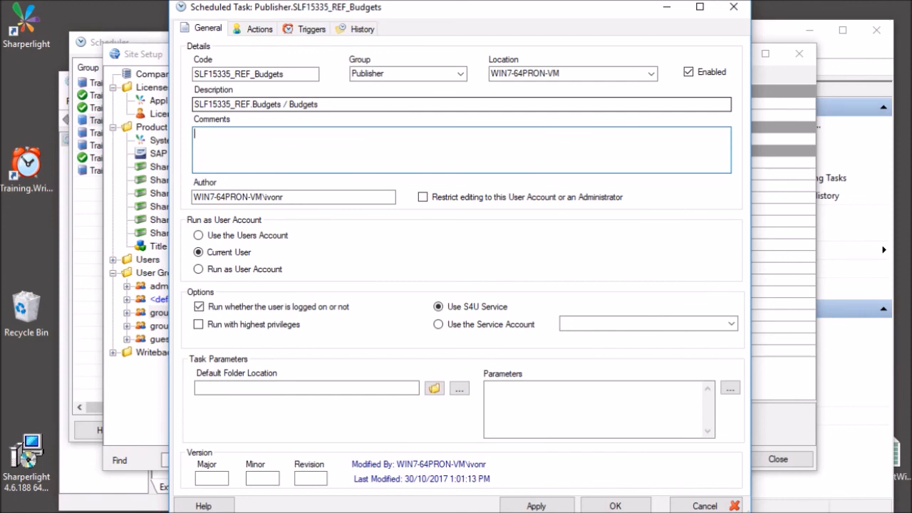
click(311, 29)
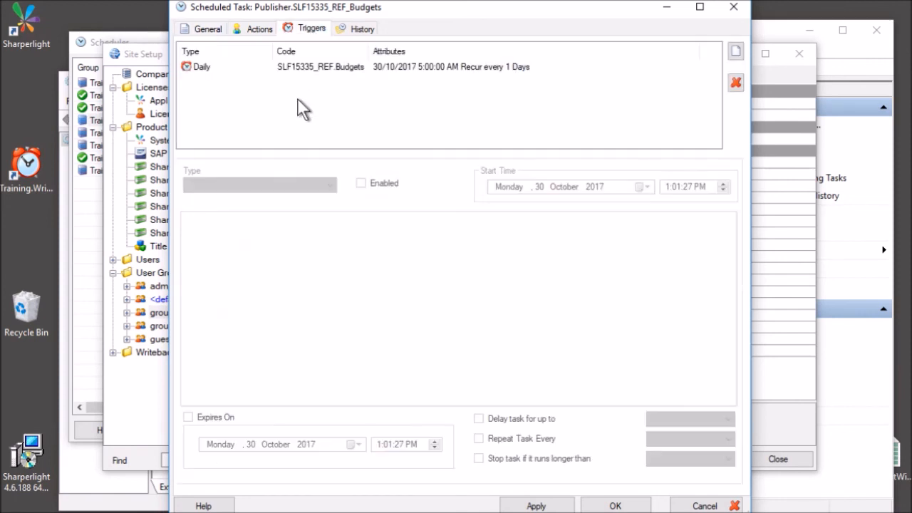
click(371, 69)
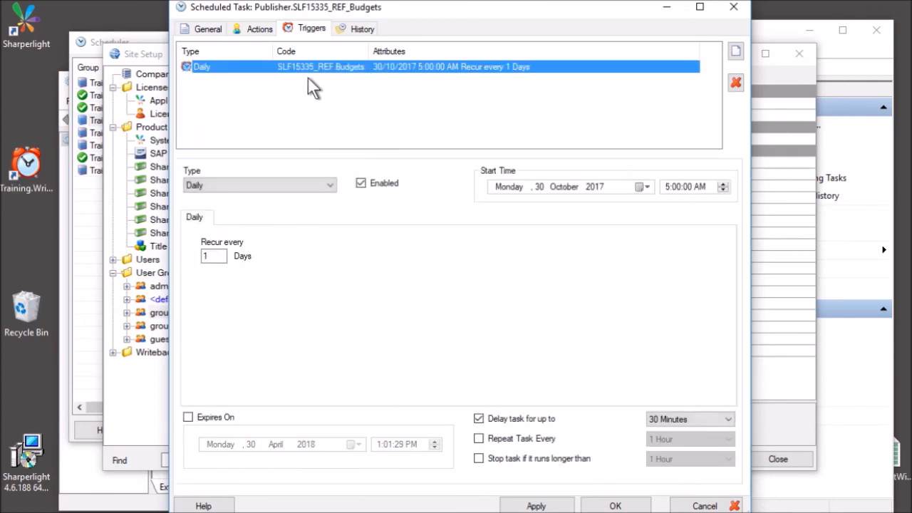
click(261, 29)
click(250, 67)
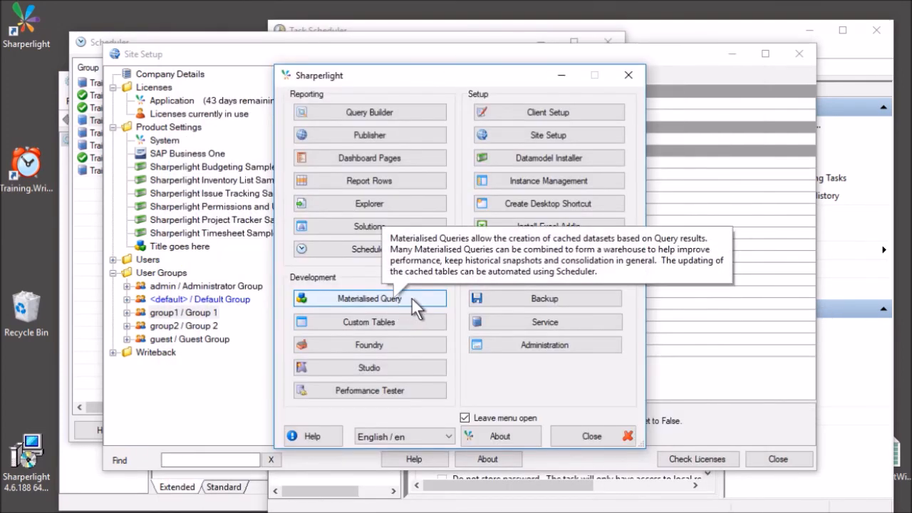
Edit the Training database's G/L Transactions materialised query MQ02067 and show its Schedule settings.
click(413, 297)
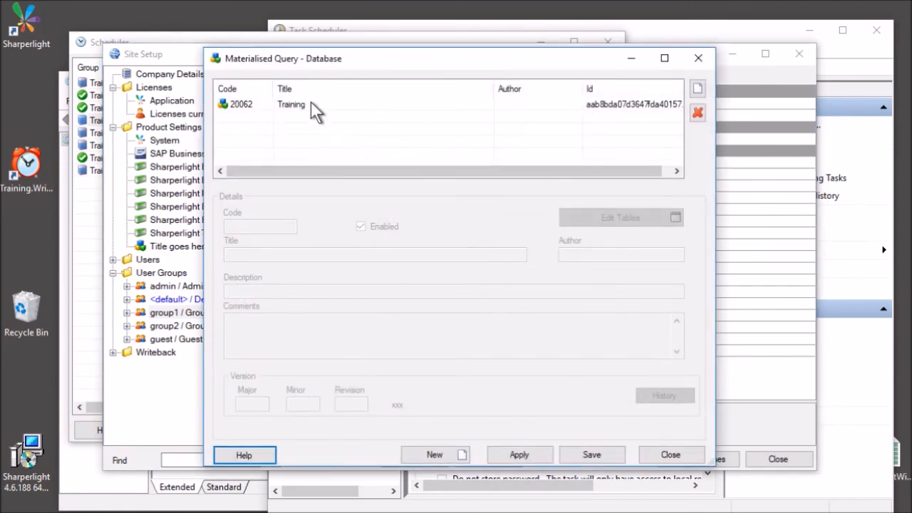
click(310, 103)
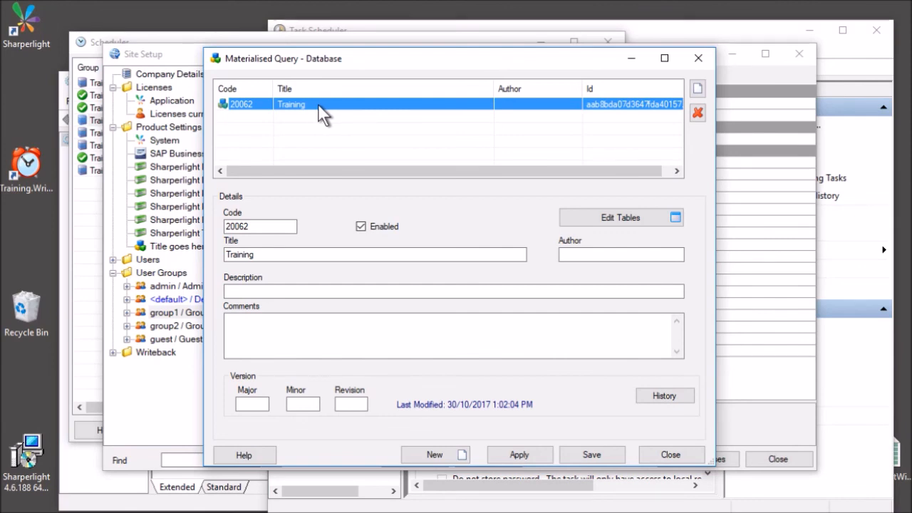
double_click(318, 103)
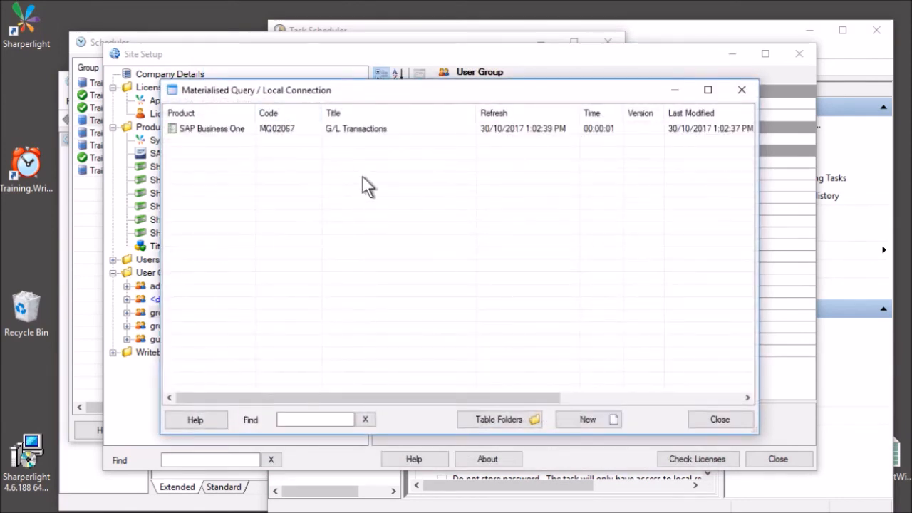
click(362, 129)
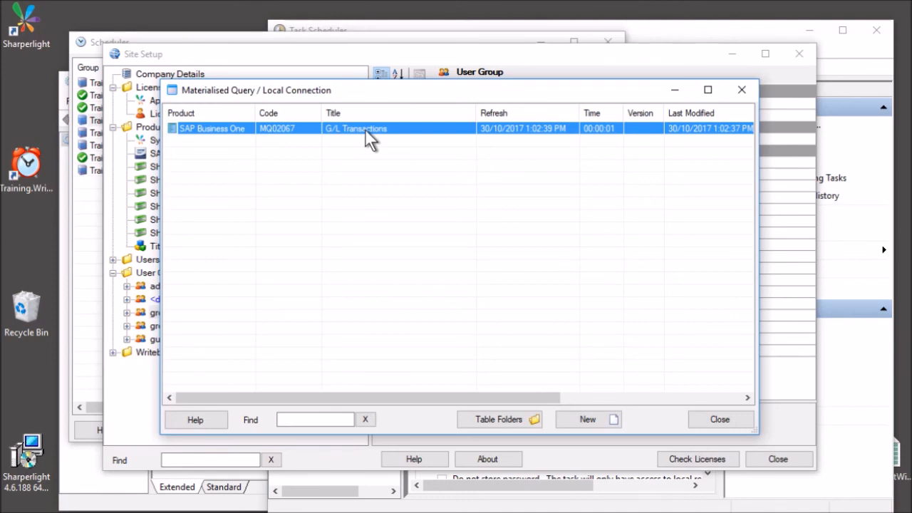
right_click(364, 129)
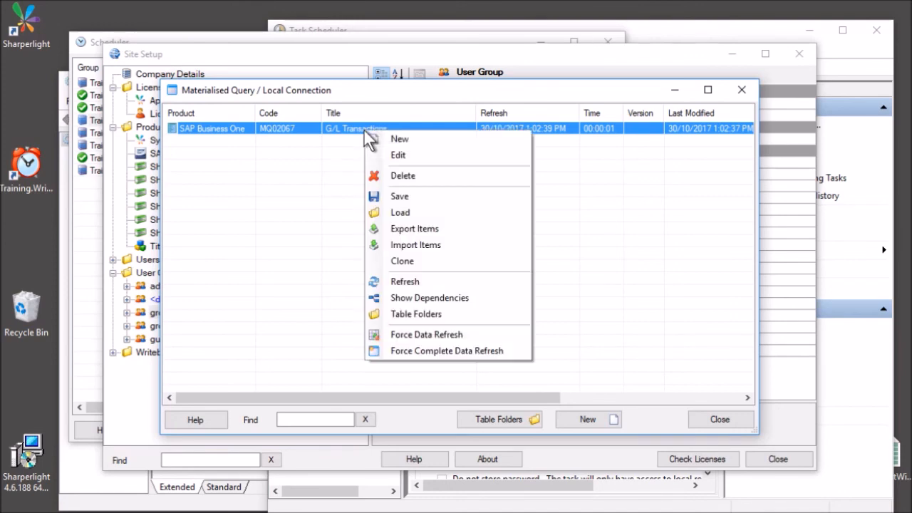
click(399, 155)
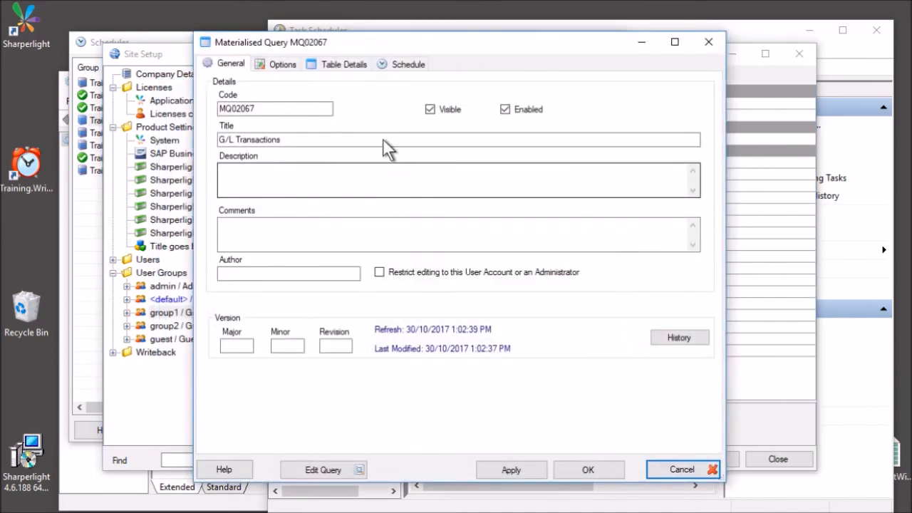
click(407, 64)
Create and save an MQ02067 refresh task with a MaterialisedQueryTable action and Daily trigger.
click(316, 106)
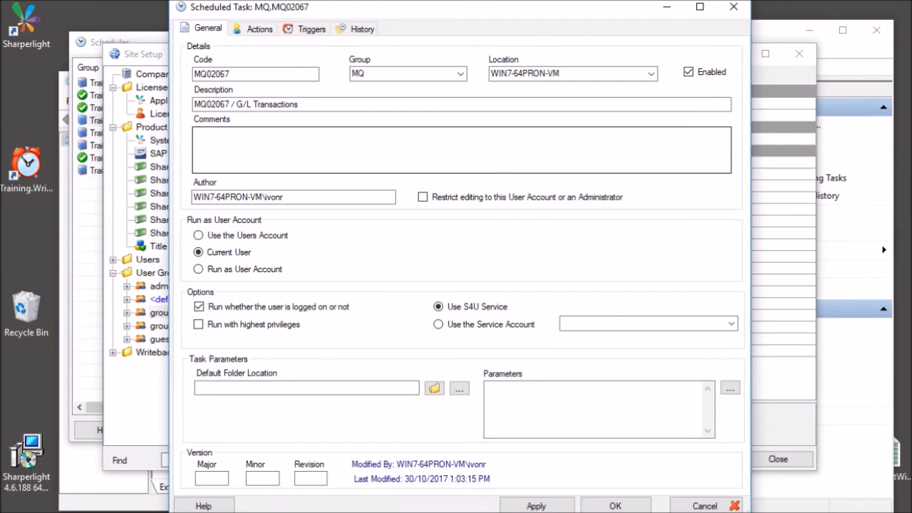
click(260, 30)
click(250, 65)
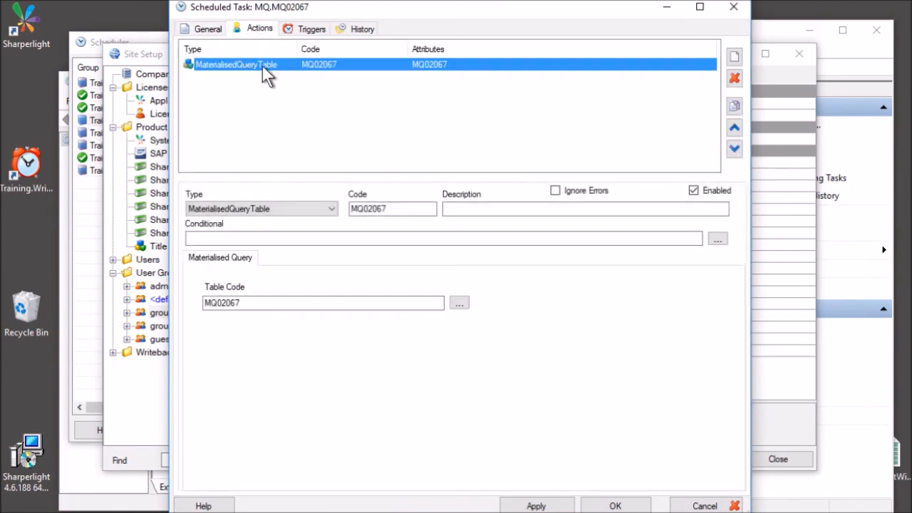
click(306, 28)
click(317, 66)
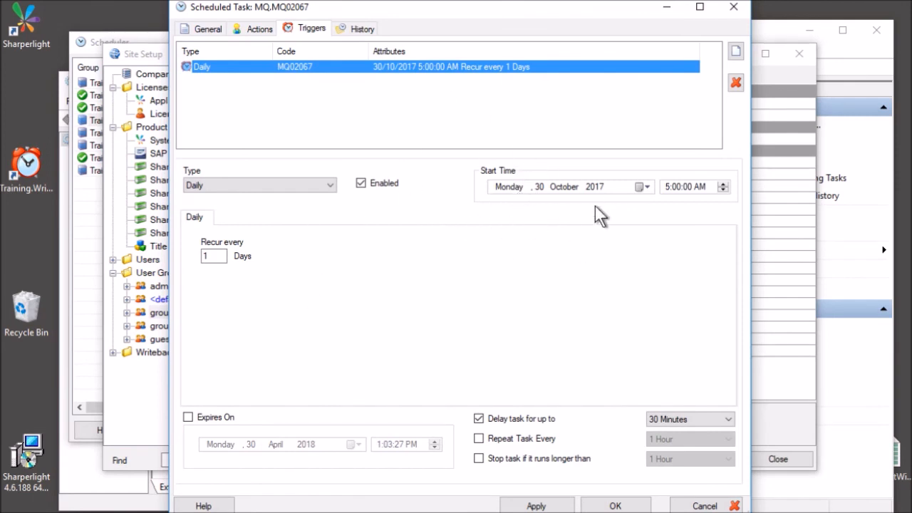
click(645, 502)
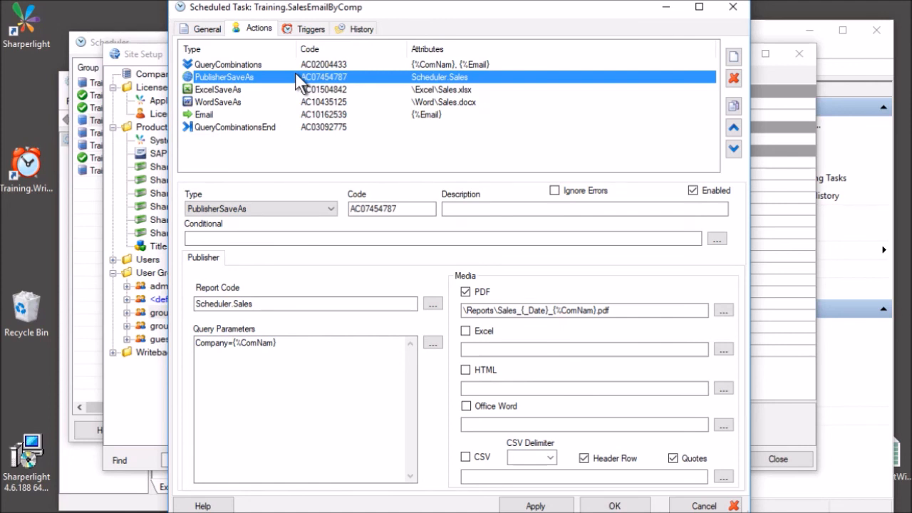
Inspect the ExcelSaveAs action, then the WordSaveAs action saving per-company reports from Sales.docx.
click(255, 89)
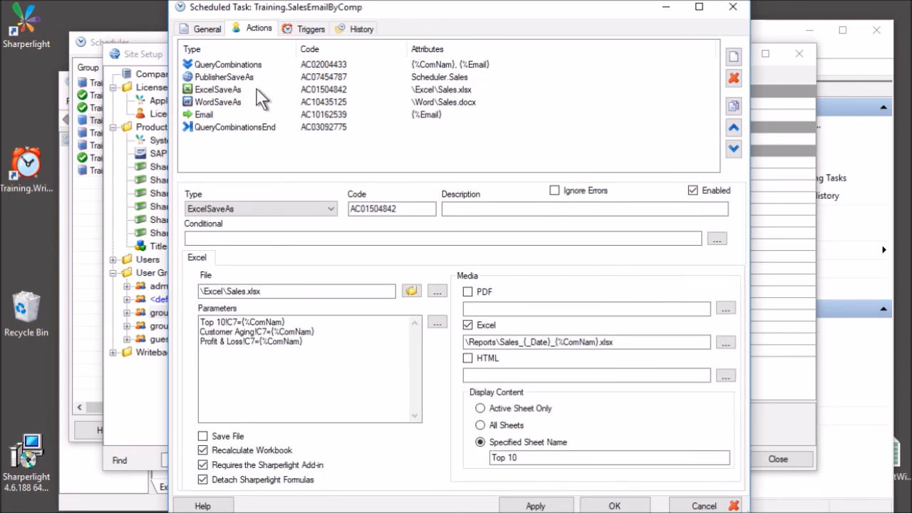
click(257, 88)
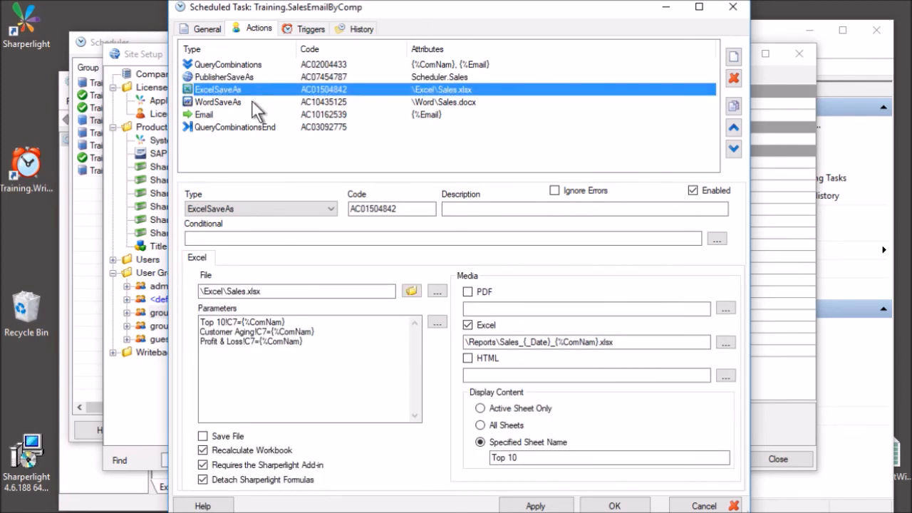
click(255, 102)
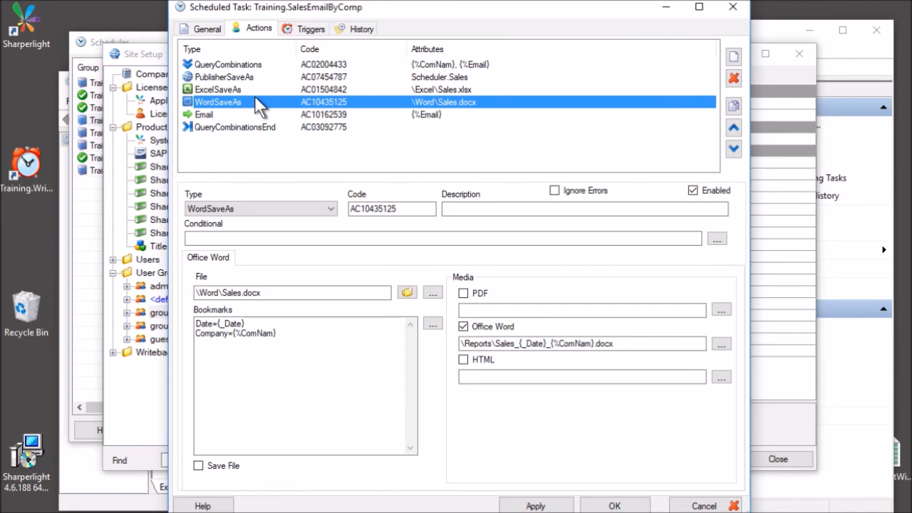